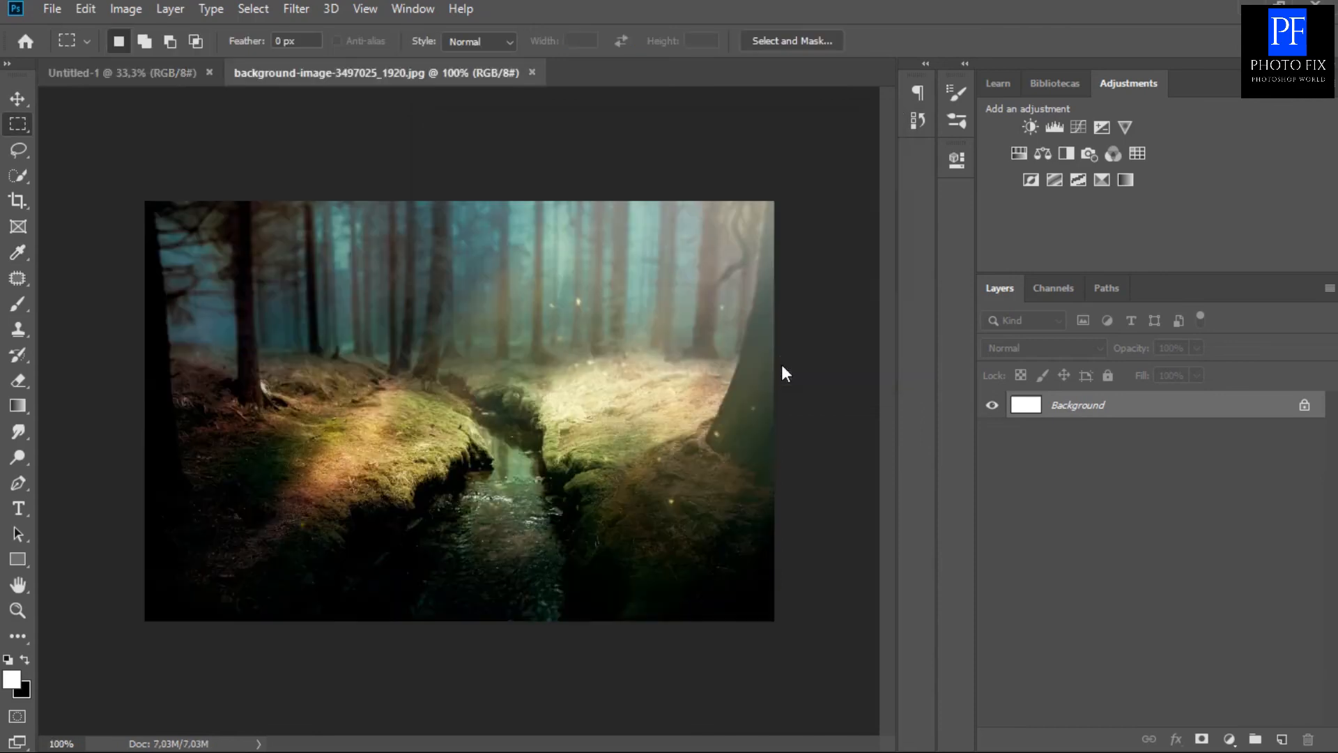
Copy the forest stream image from background-image-3497025_1920.jpg into the Untitled-1 document as a layer.
left_click(17, 99)
left_click_drag(346, 451, 253, 276)
left_click_drag(361, 401, 361, 402)
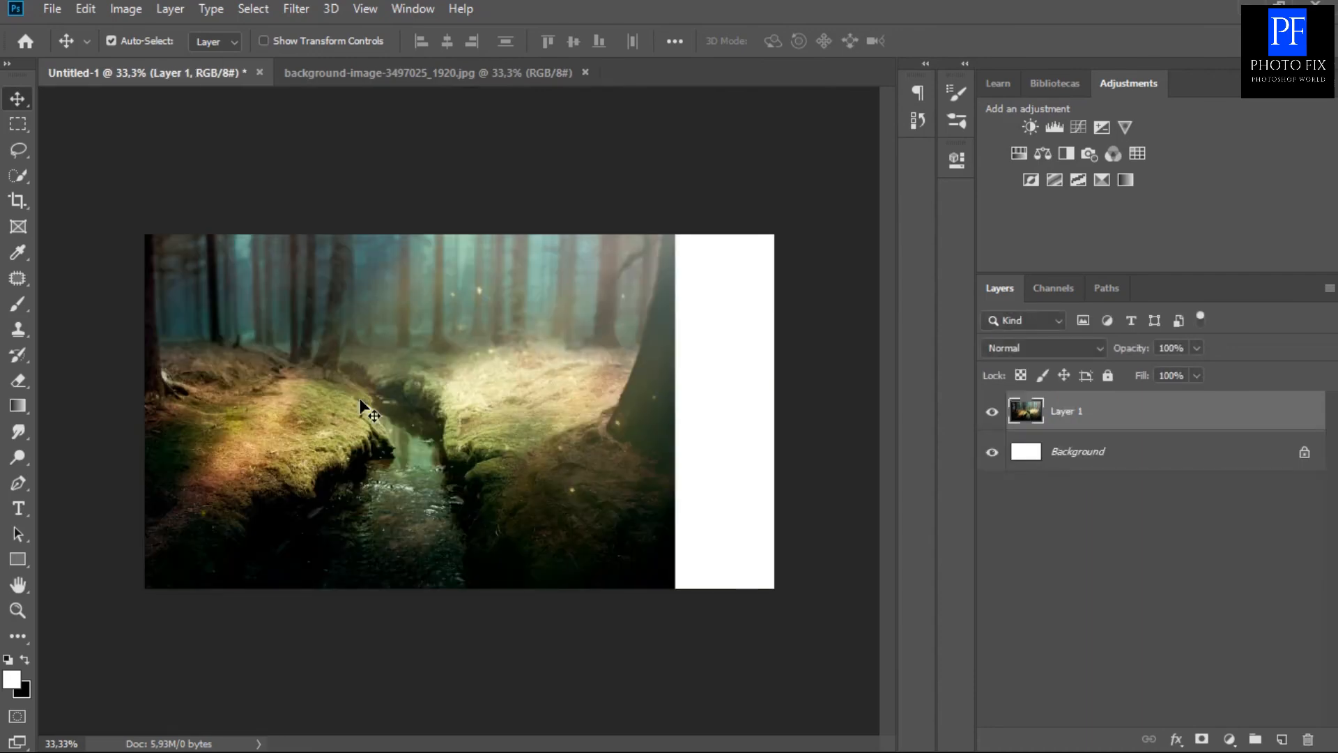
Scale the forest layer to about 106% width and 103% height, and shift it down leaving a strip above it uncovered.
key("ctrl+t")
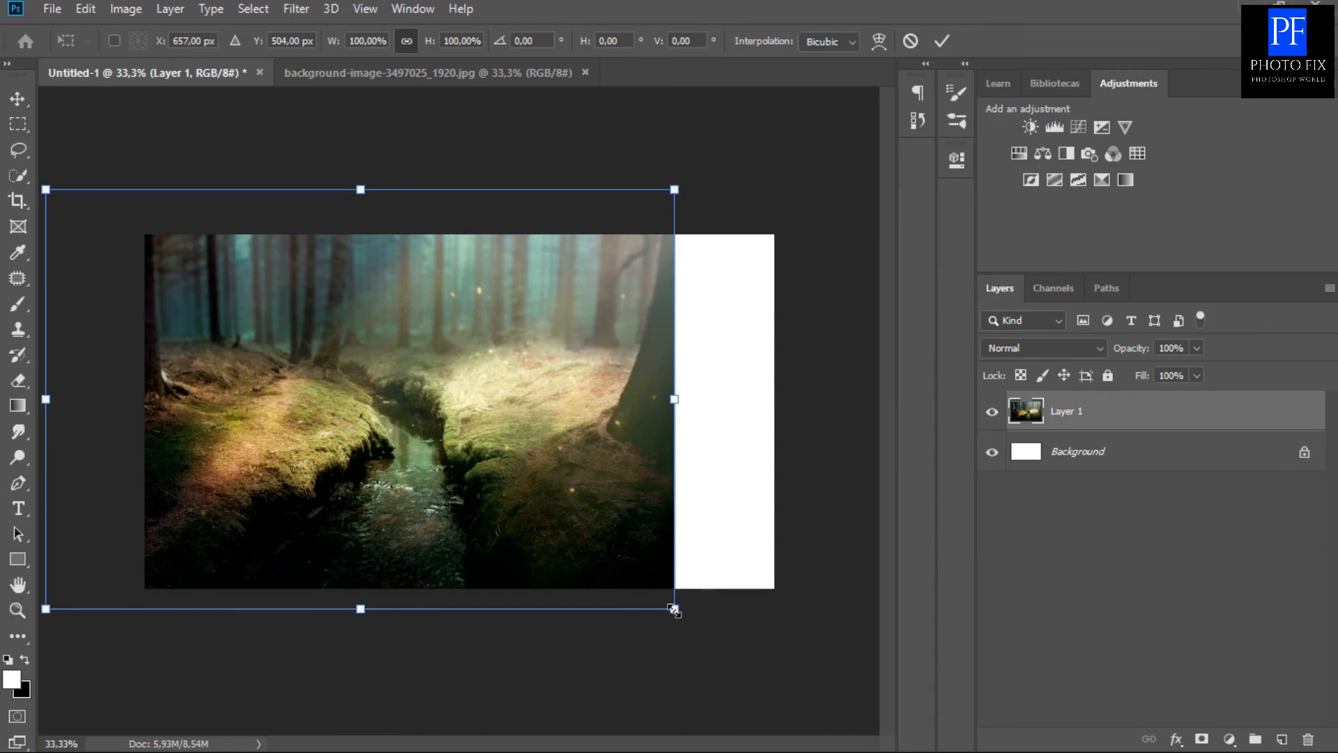
left_click_drag(674, 609, 792, 622)
left_click_drag(46, 621, 124, 621)
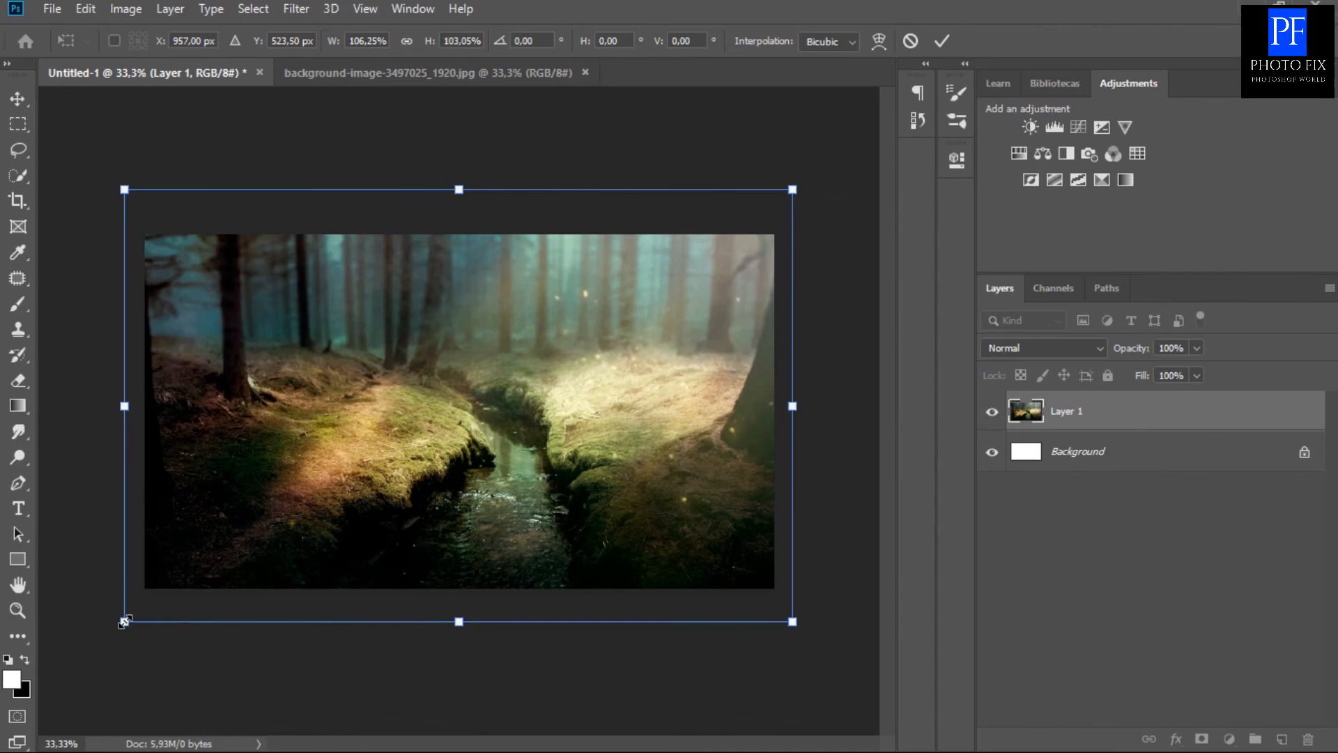
left_click_drag(425, 409, 428, 490)
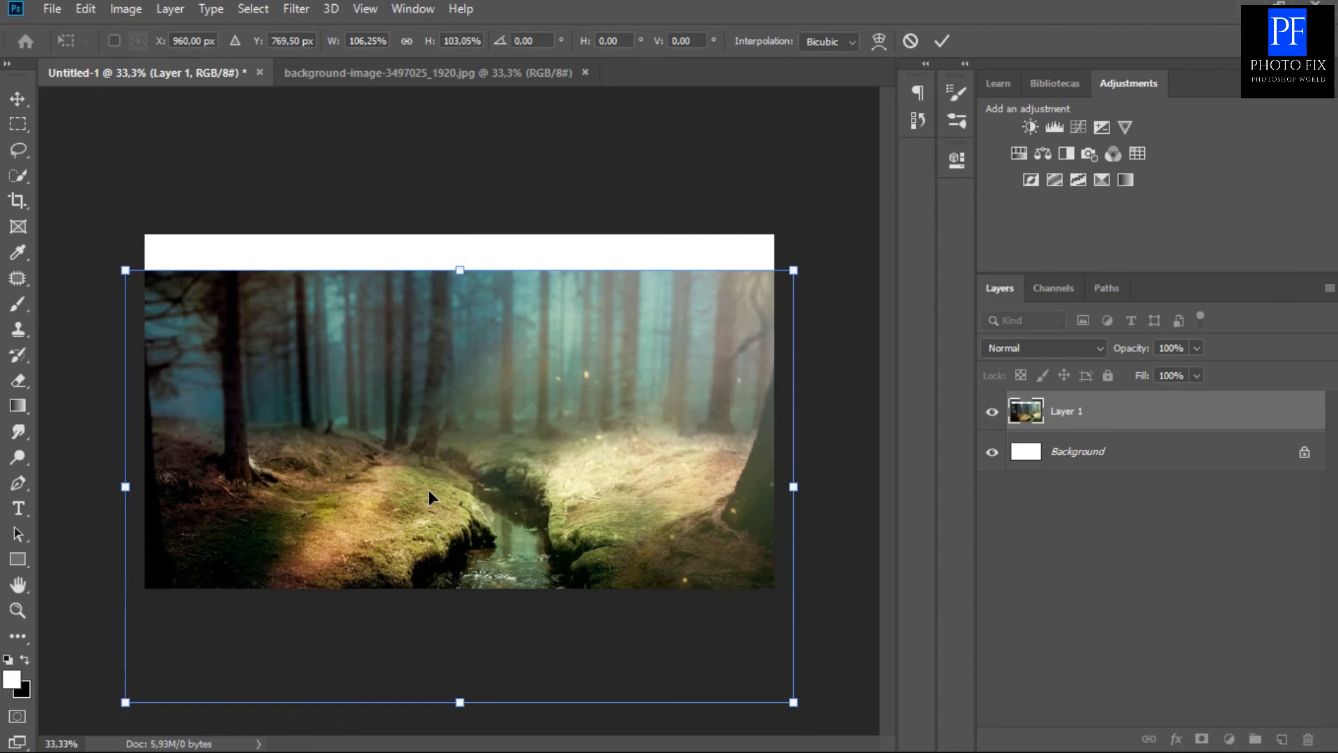
left_click(942, 41)
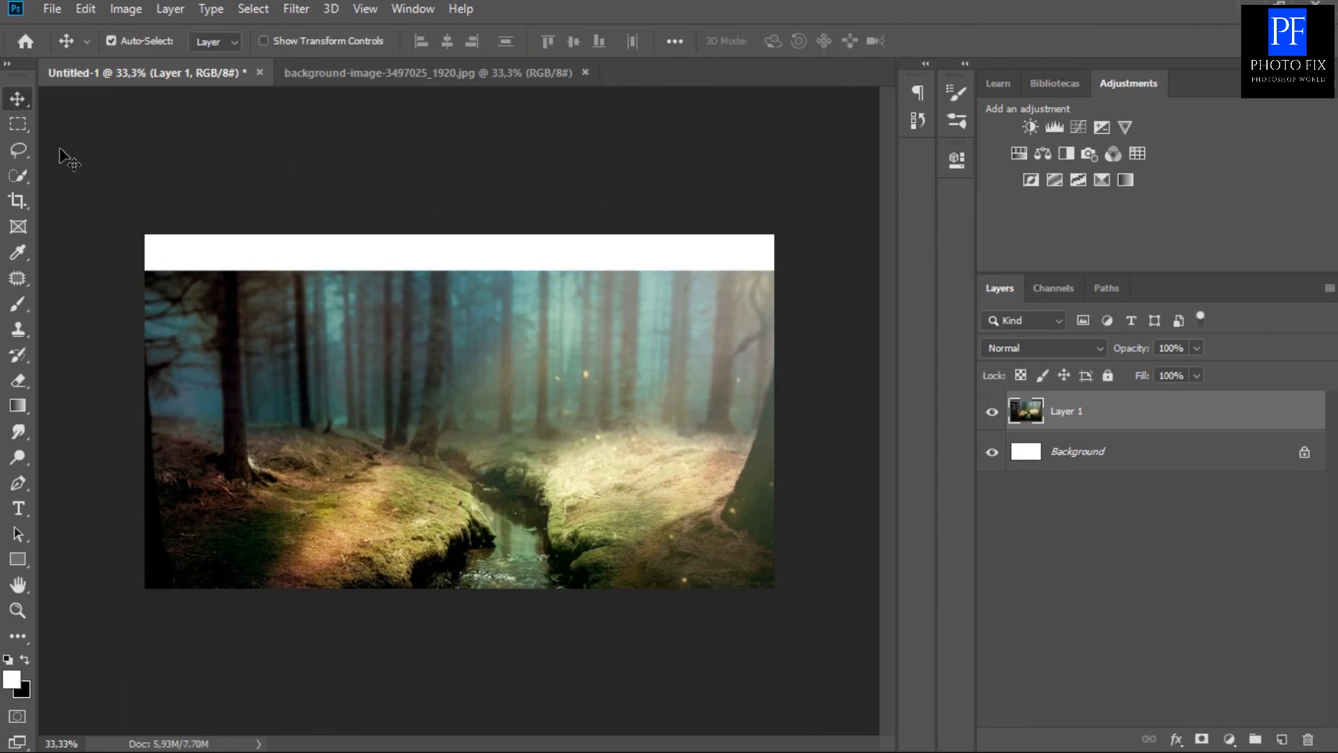
Fill the white strip above the forest using a rectangular selection and Content-Aware contents, and deselect it.
left_click(17, 124)
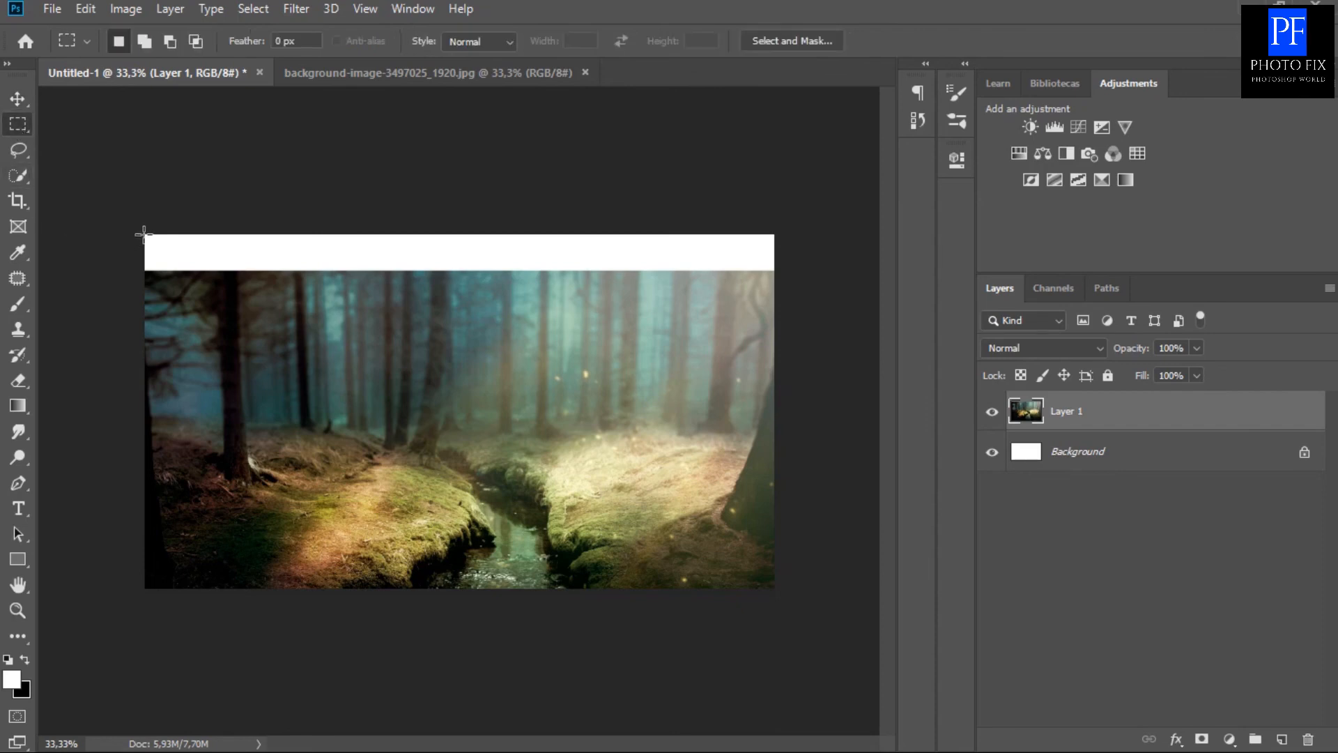
left_click_drag(144, 234, 805, 271)
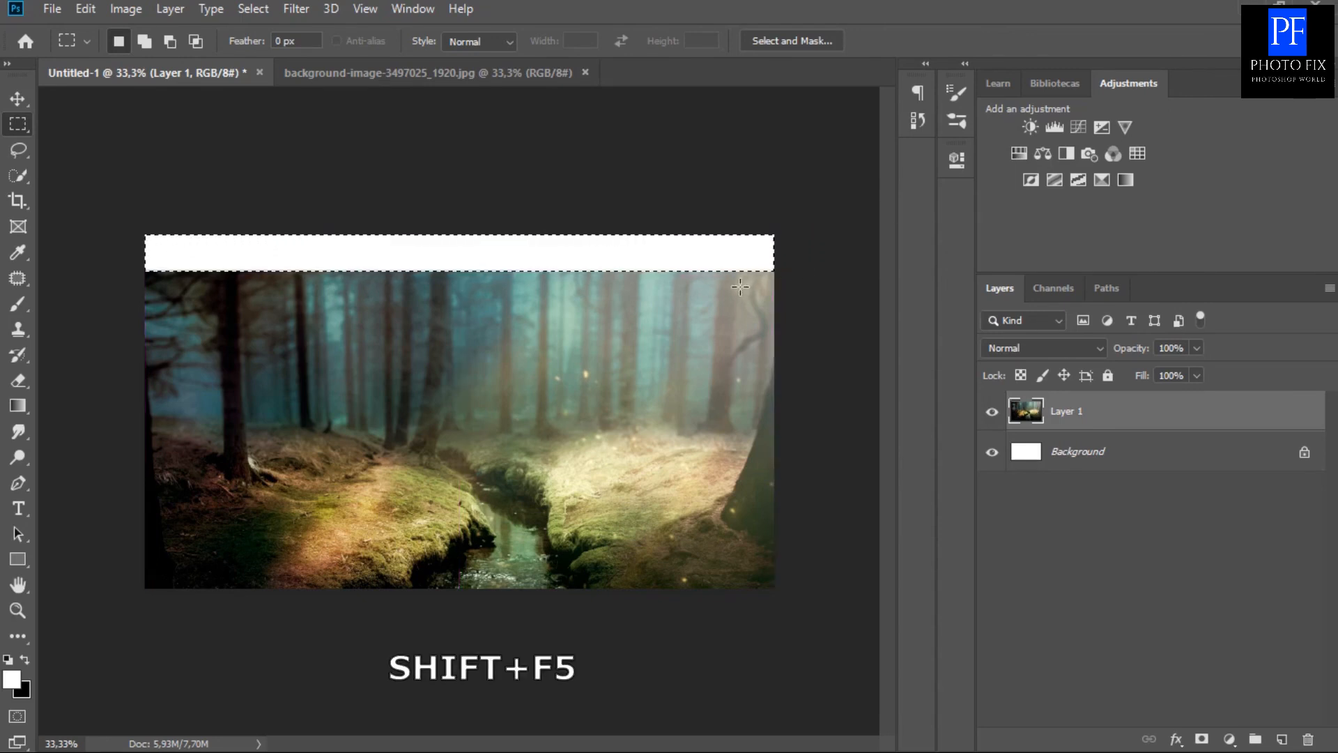
key("shift+F5")
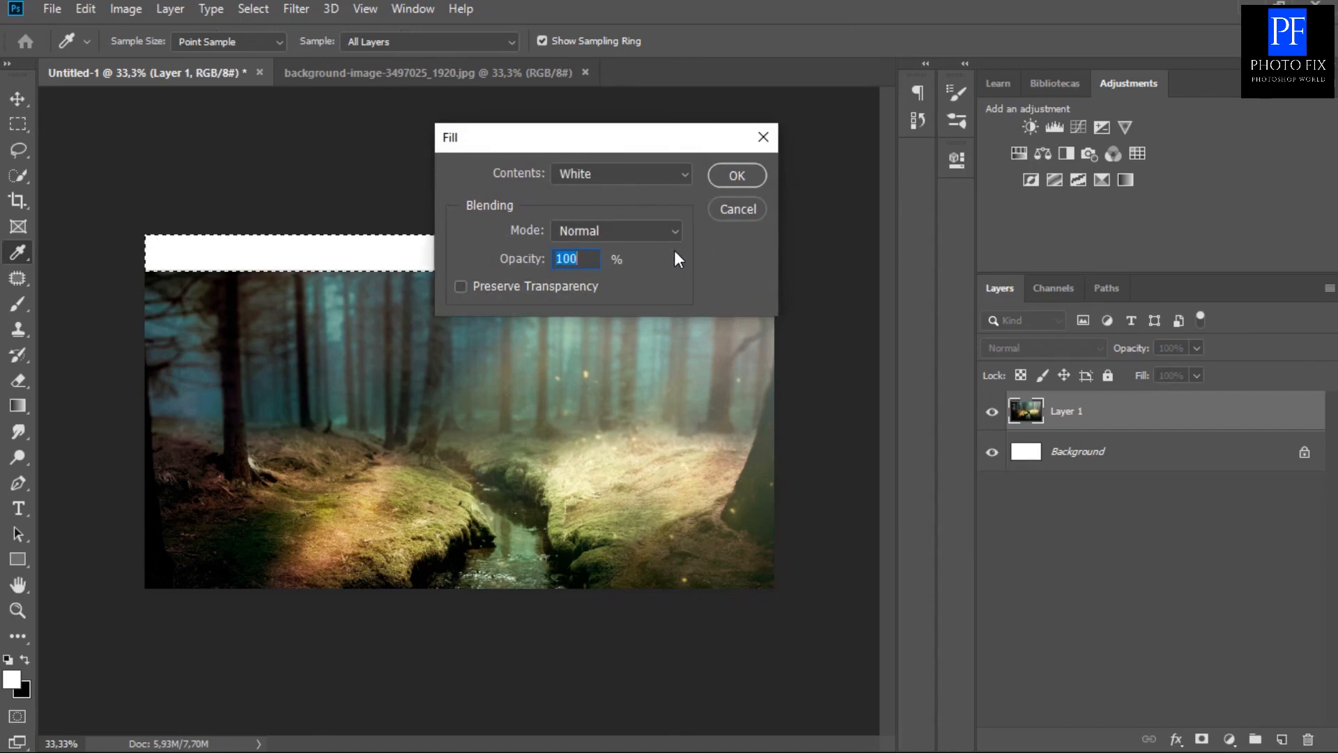
left_click(689, 177)
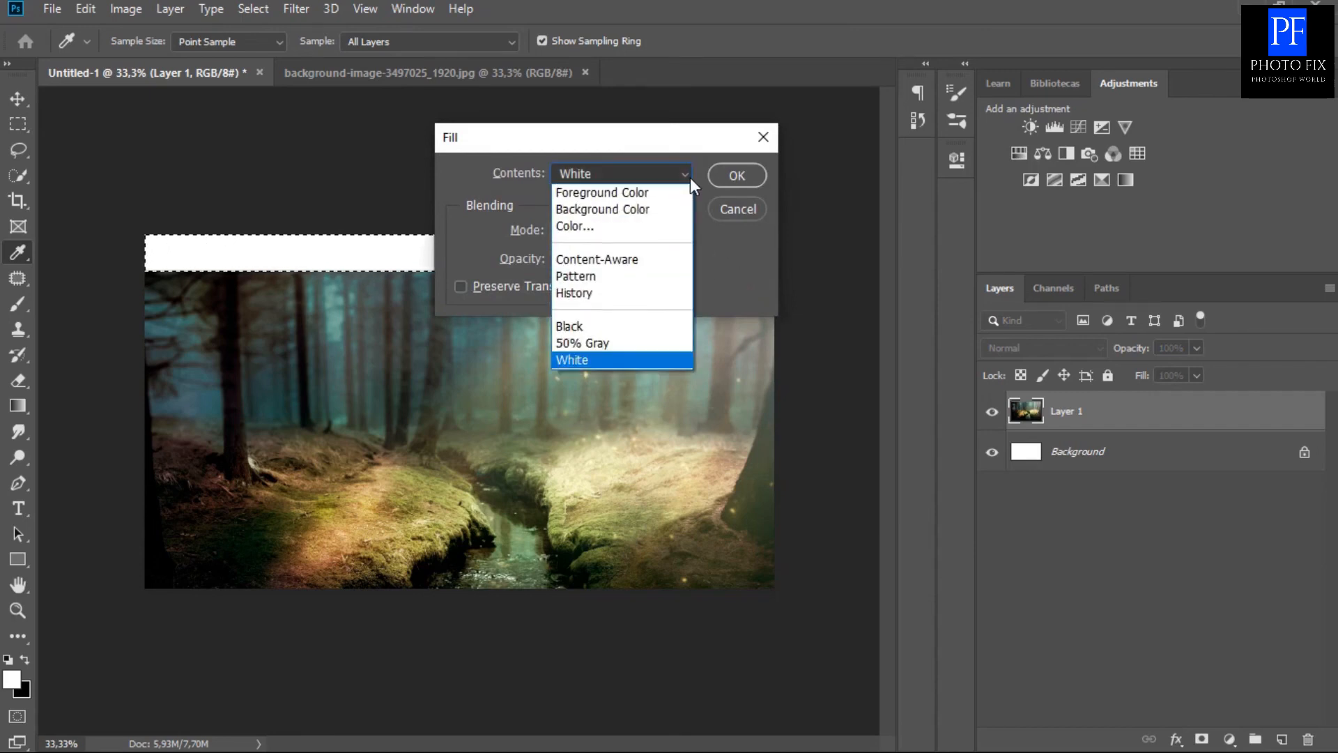
left_click(654, 260)
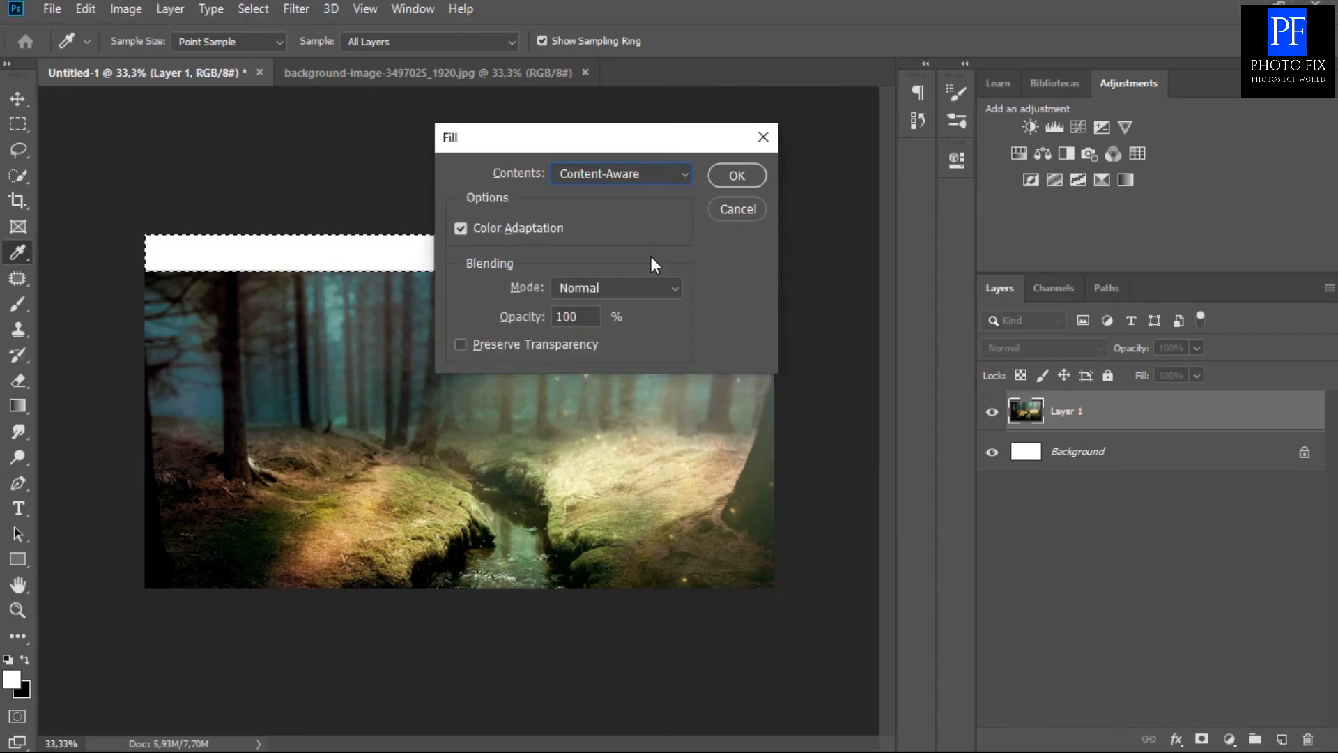
left_click(736, 175)
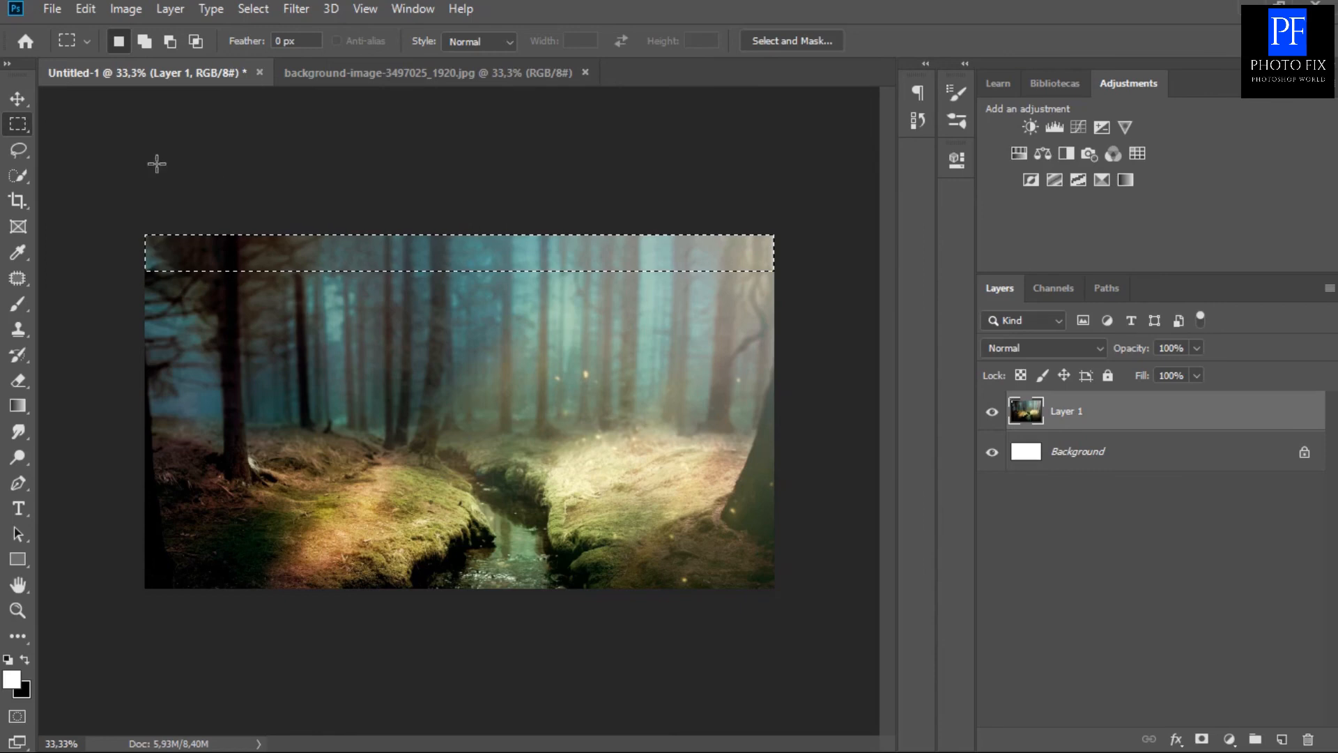
left_click(15, 106)
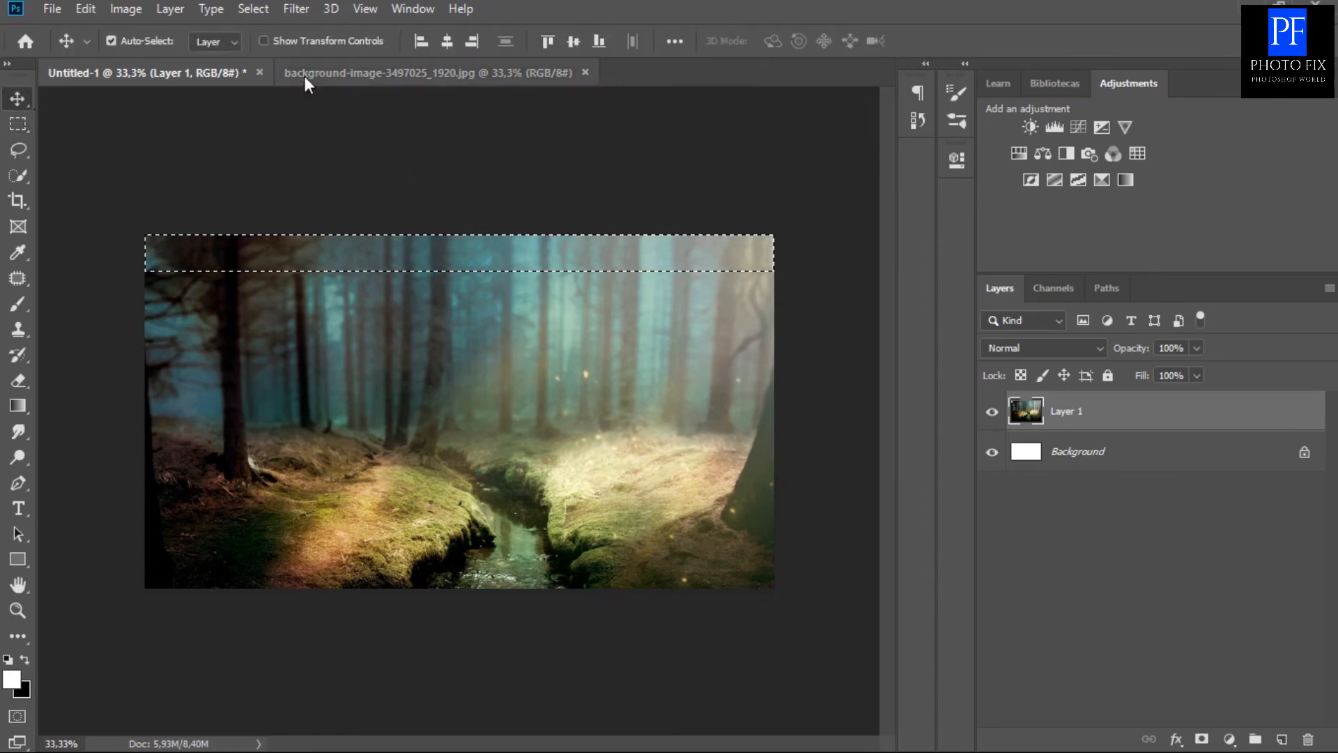
key("ctrl+d")
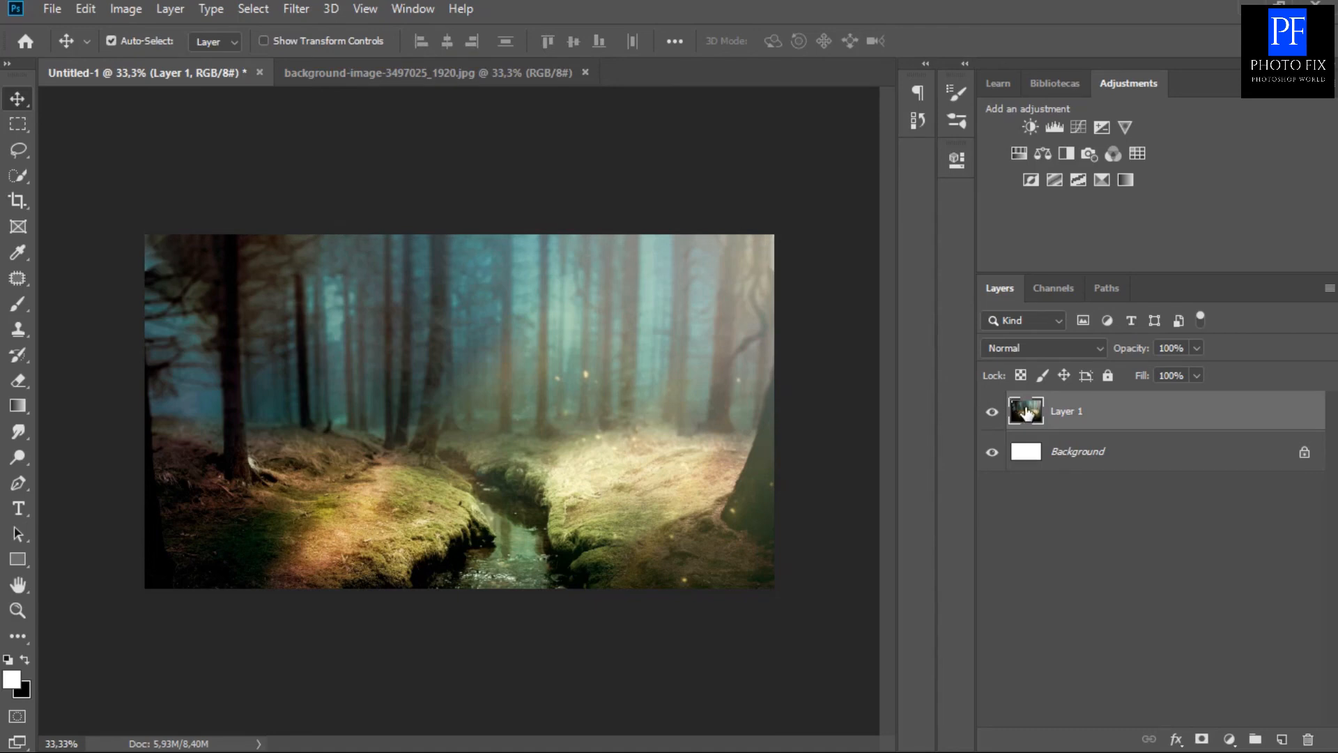
Bring the masked boy cut-out from fishing-909554_1920.jpg into the forest composition.
key("w")
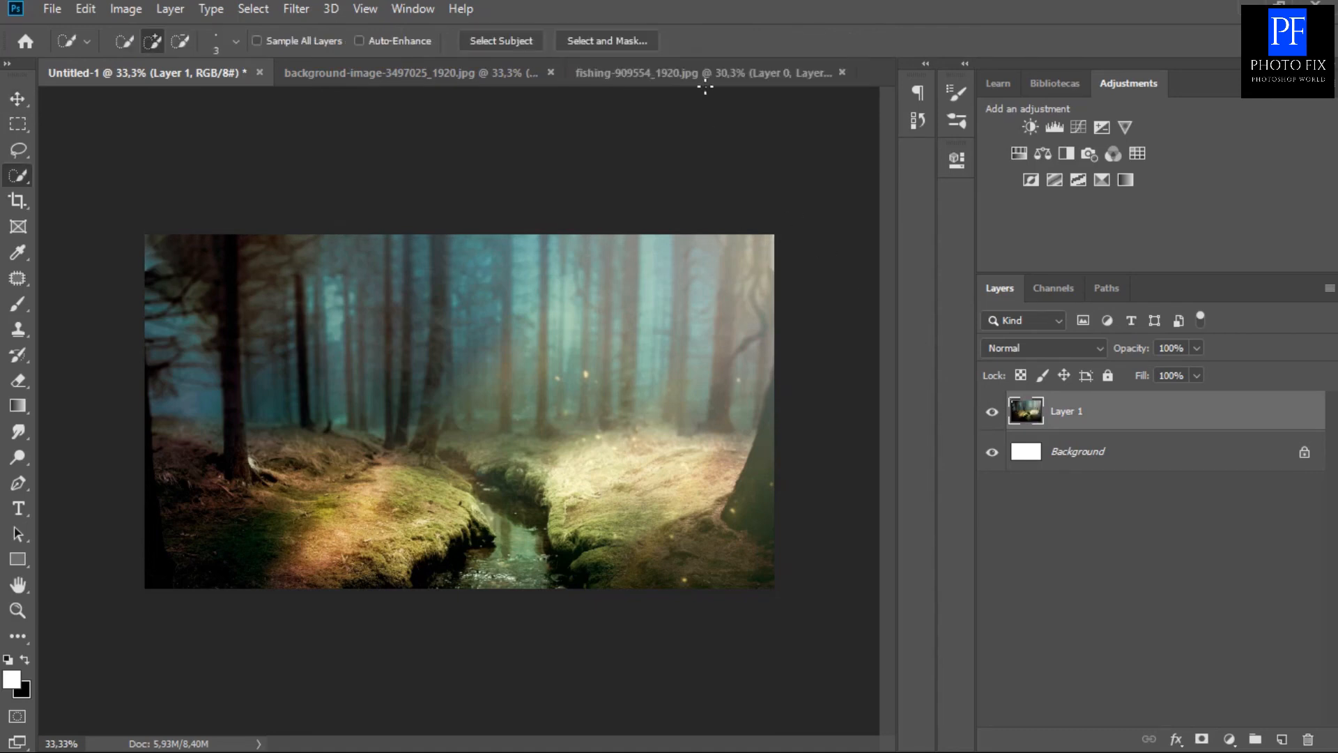
left_click(706, 78)
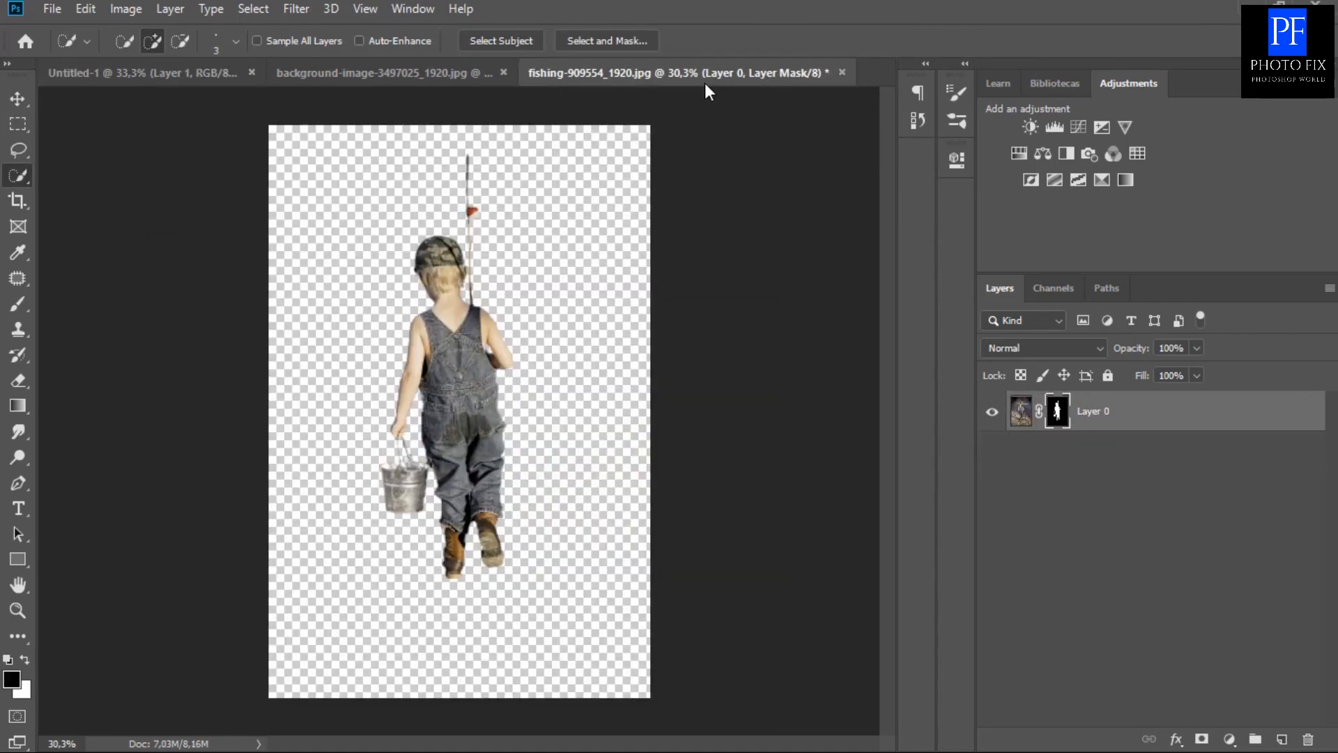
left_click(17, 100)
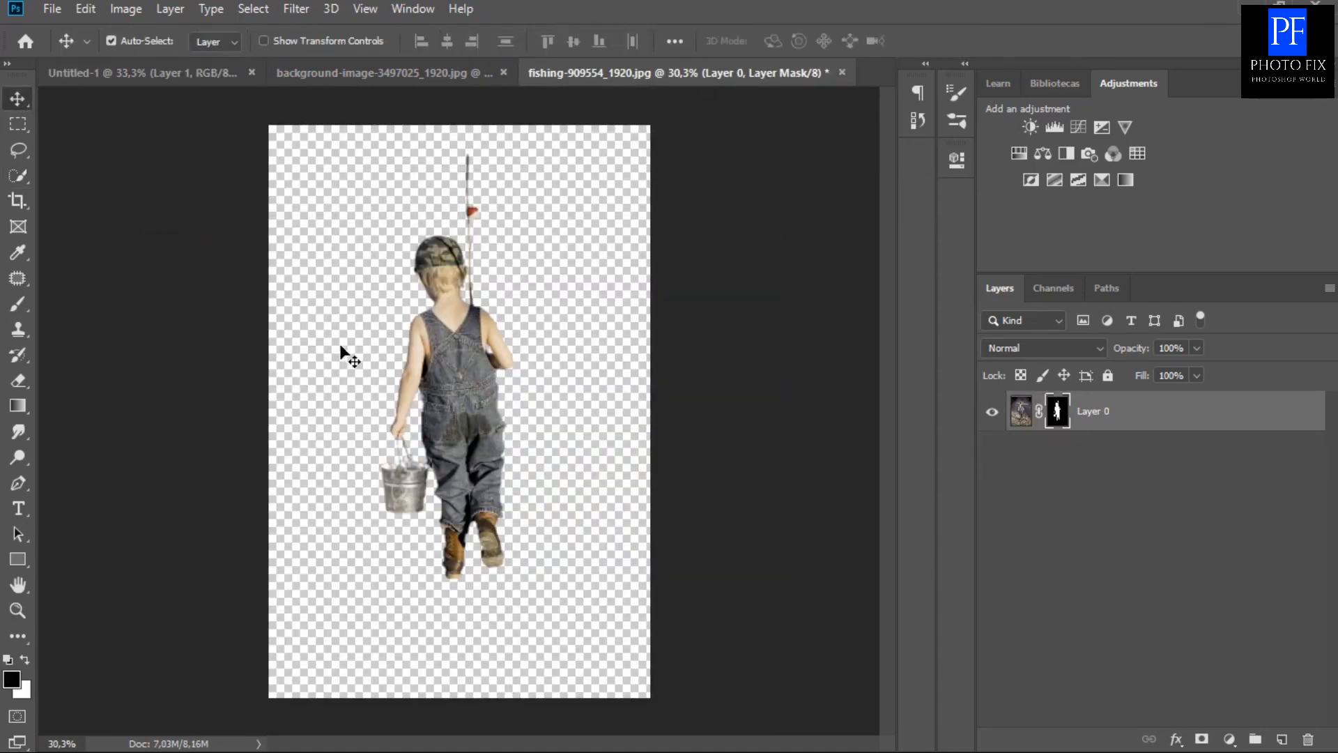
left_click_drag(455, 394, 391, 442)
Scale the boy proportionally to about 40% and place him on the lit mossy path beside the stream.
key("ctrl+t")
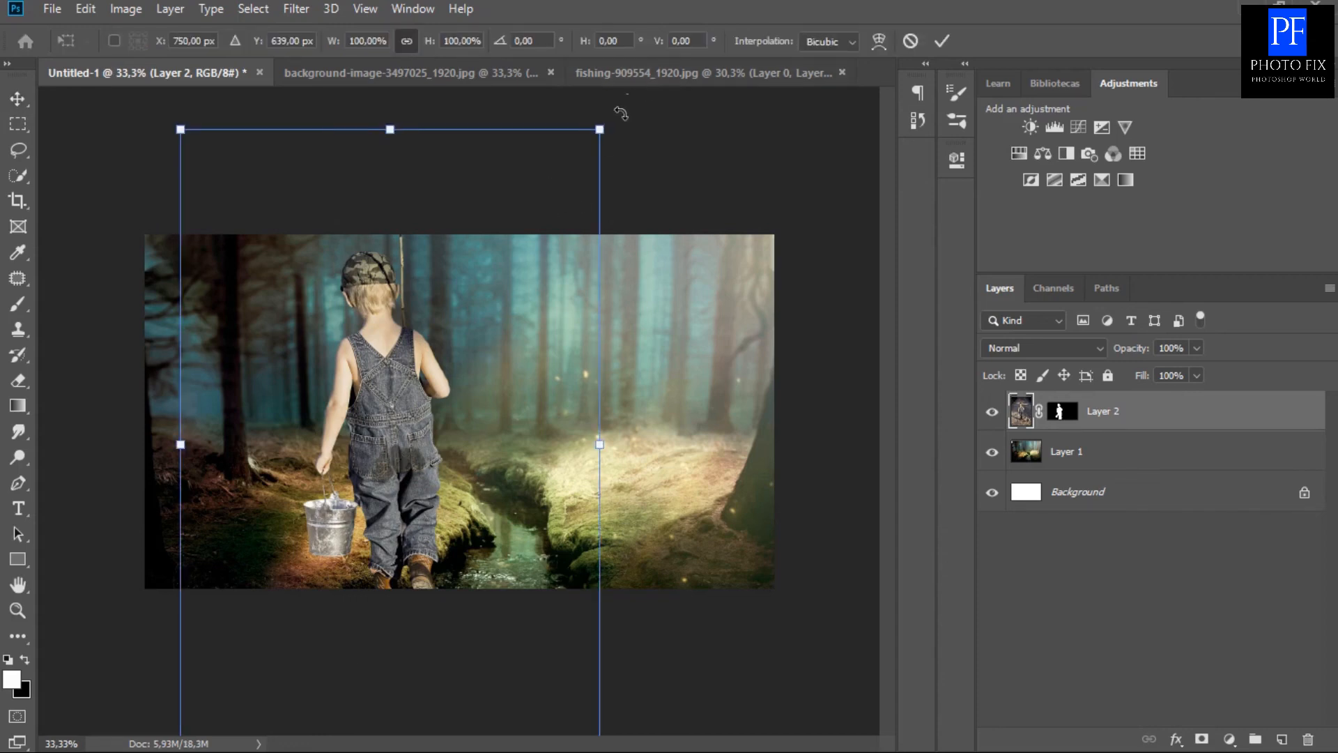
left_click_drag(600, 131, 430, 384)
left_click_drag(279, 511, 329, 370)
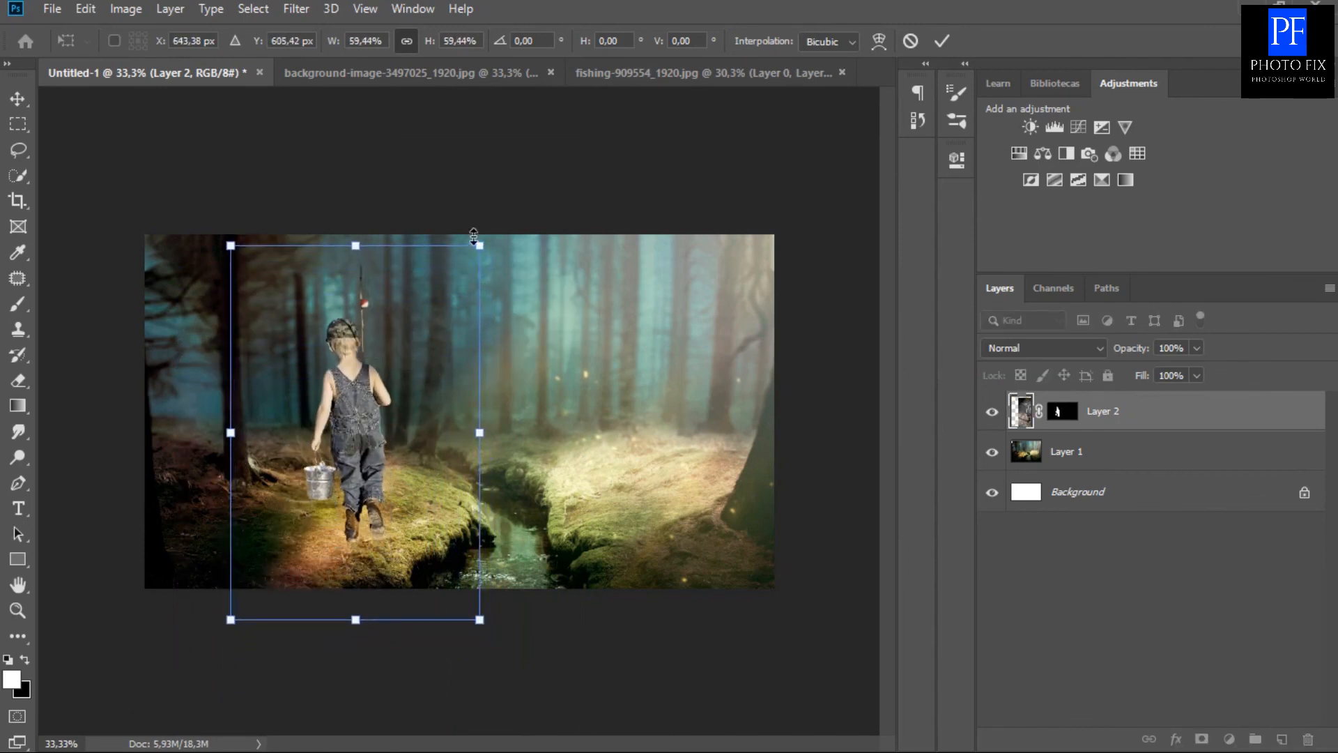
left_click_drag(481, 248, 414, 370)
left_click_drag(296, 513, 356, 455)
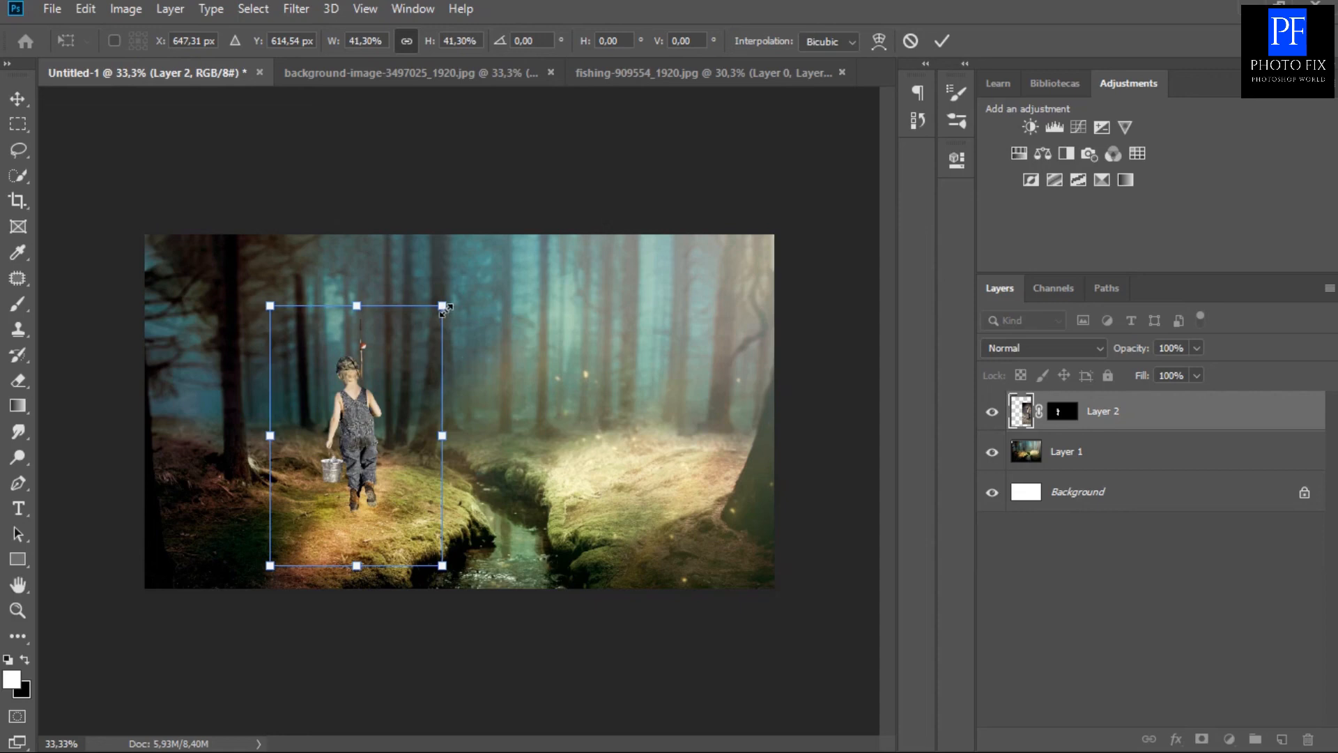
left_click_drag(442, 308, 437, 316)
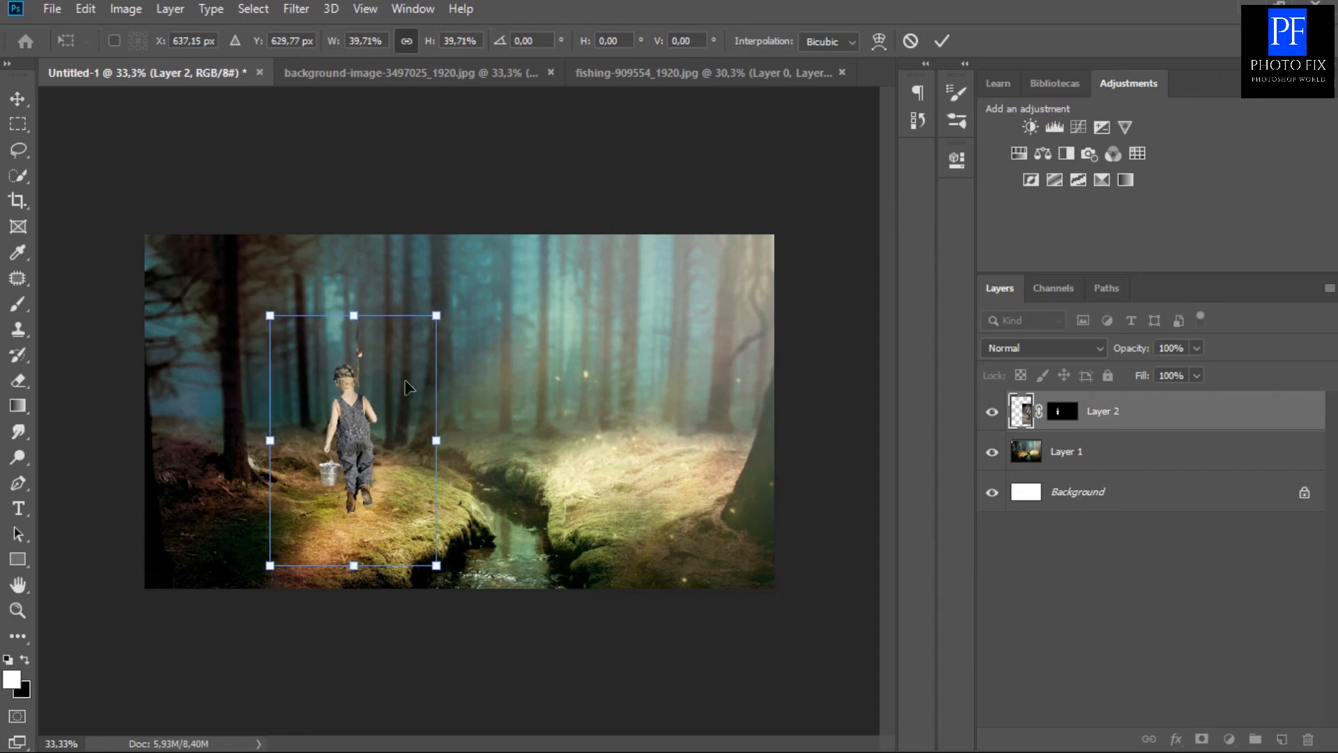
left_click(940, 42)
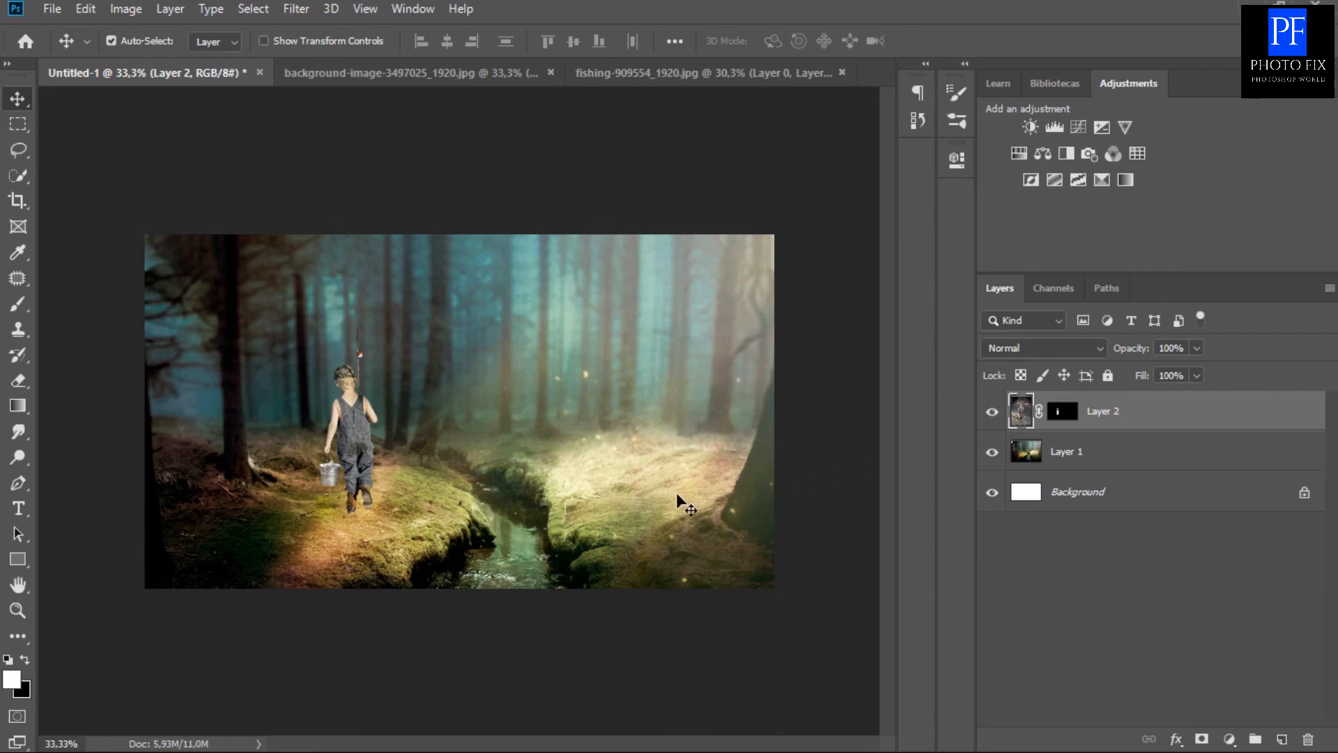
scroll(677, 495, "up", 3)
scroll(676, 494, "down", 1)
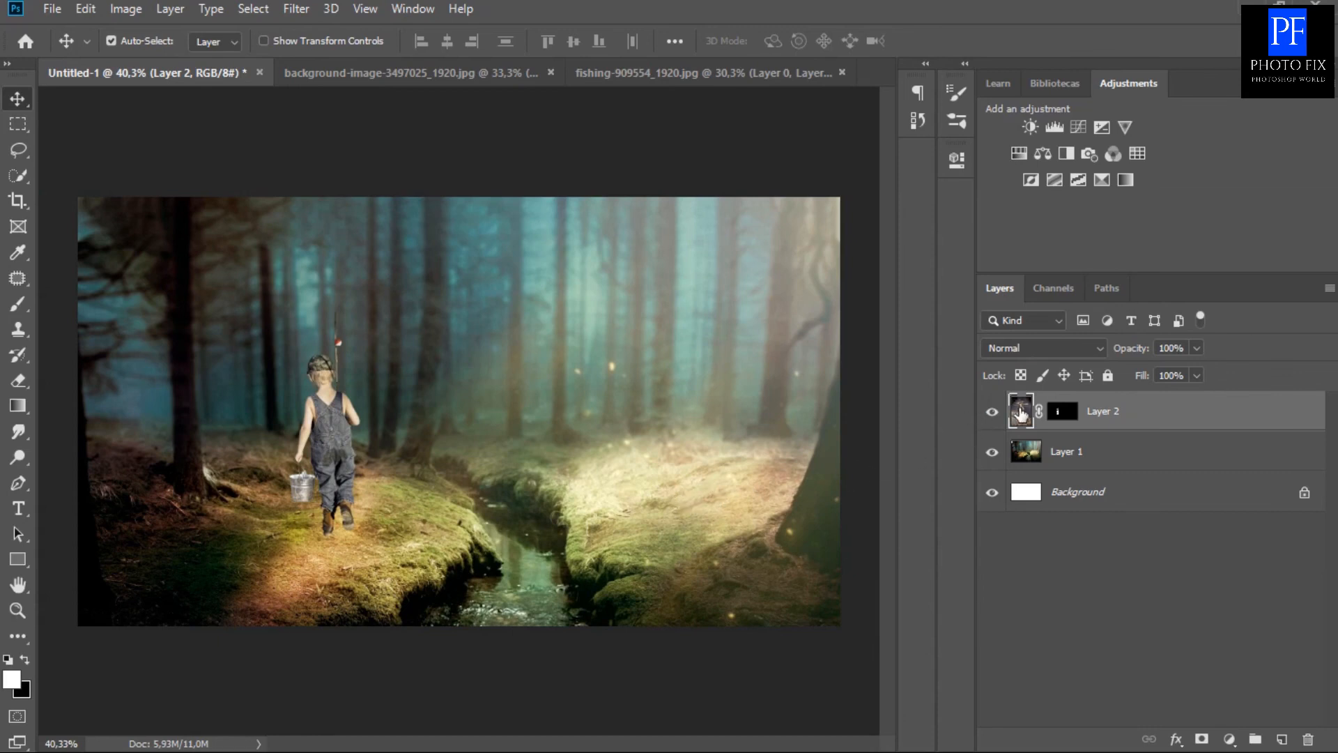
left_click_drag(333, 488, 329, 488)
Add a Brightness/Contrast adjustment clipped to the boy's layer, with brightness at -150 and strongly reduced contrast.
left_click(1230, 739)
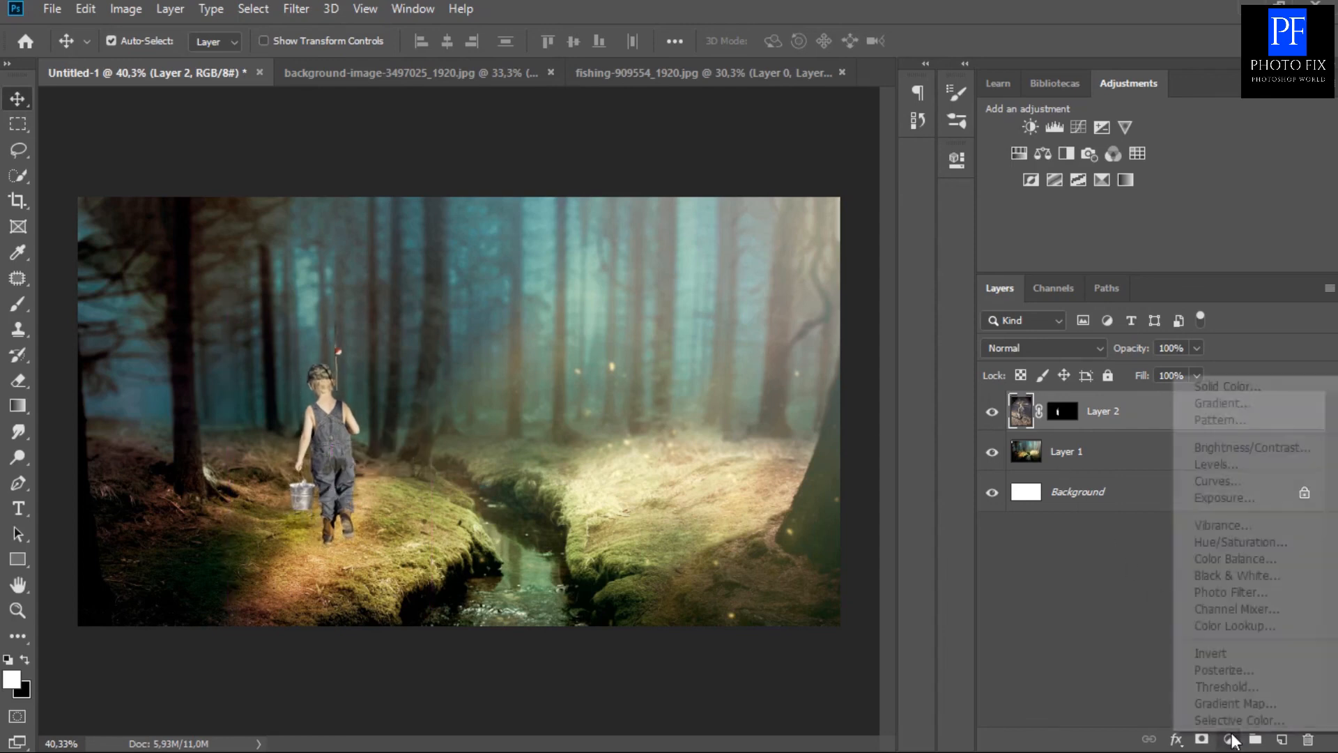
left_click(1203, 447)
left_click(789, 487)
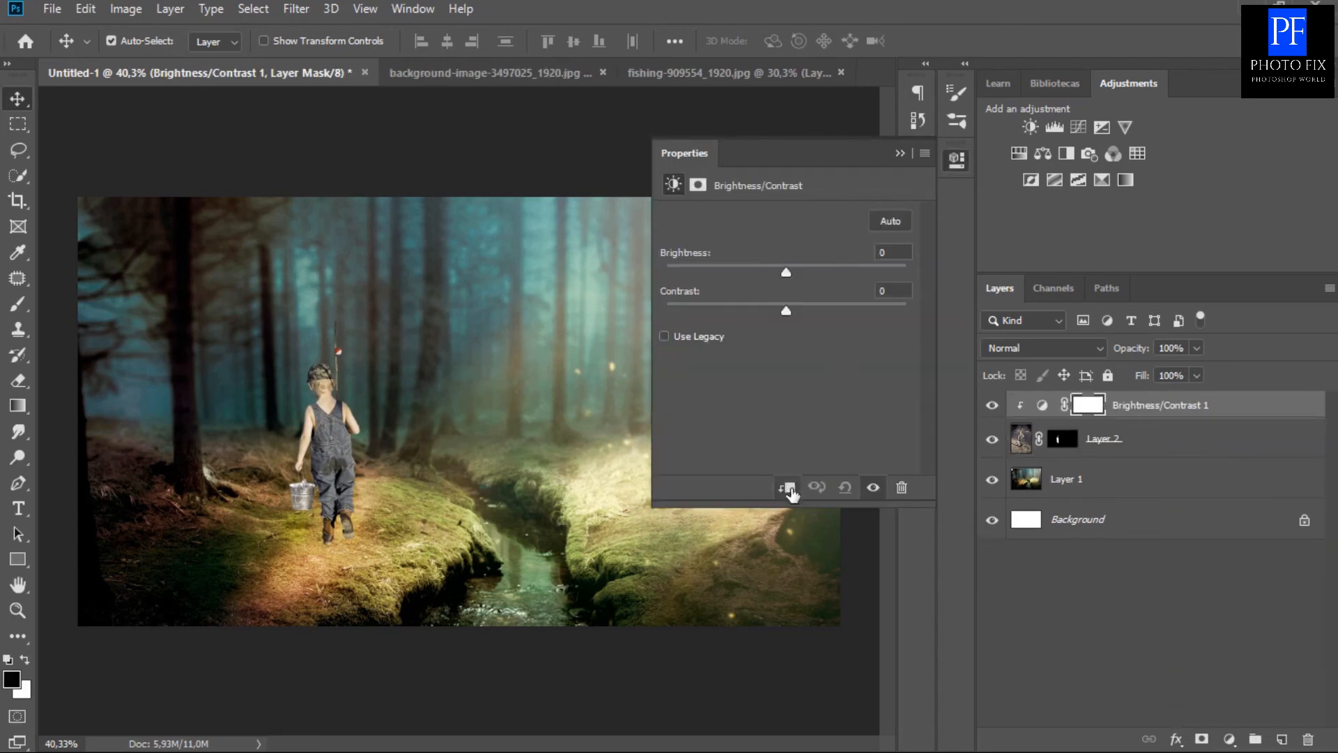
left_click_drag(786, 271, 636, 266)
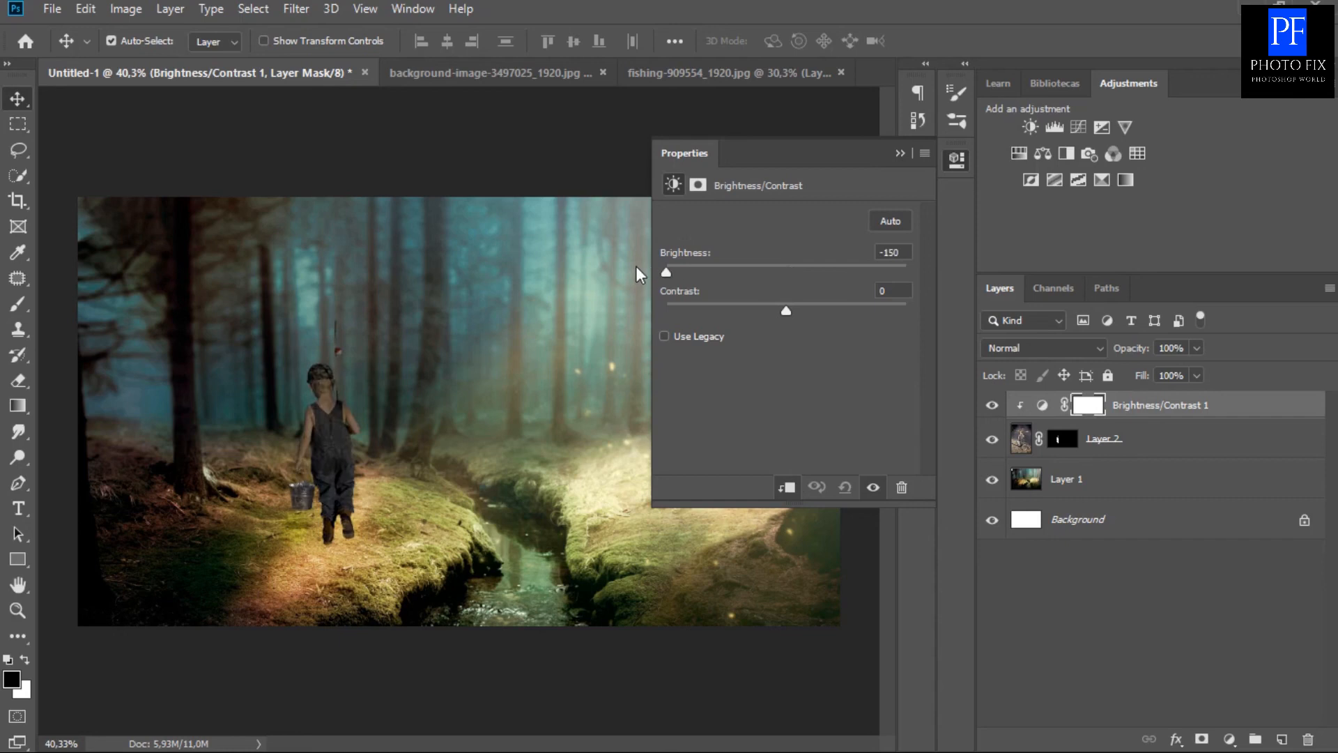
left_click_drag(785, 312, 688, 312)
left_click(897, 152)
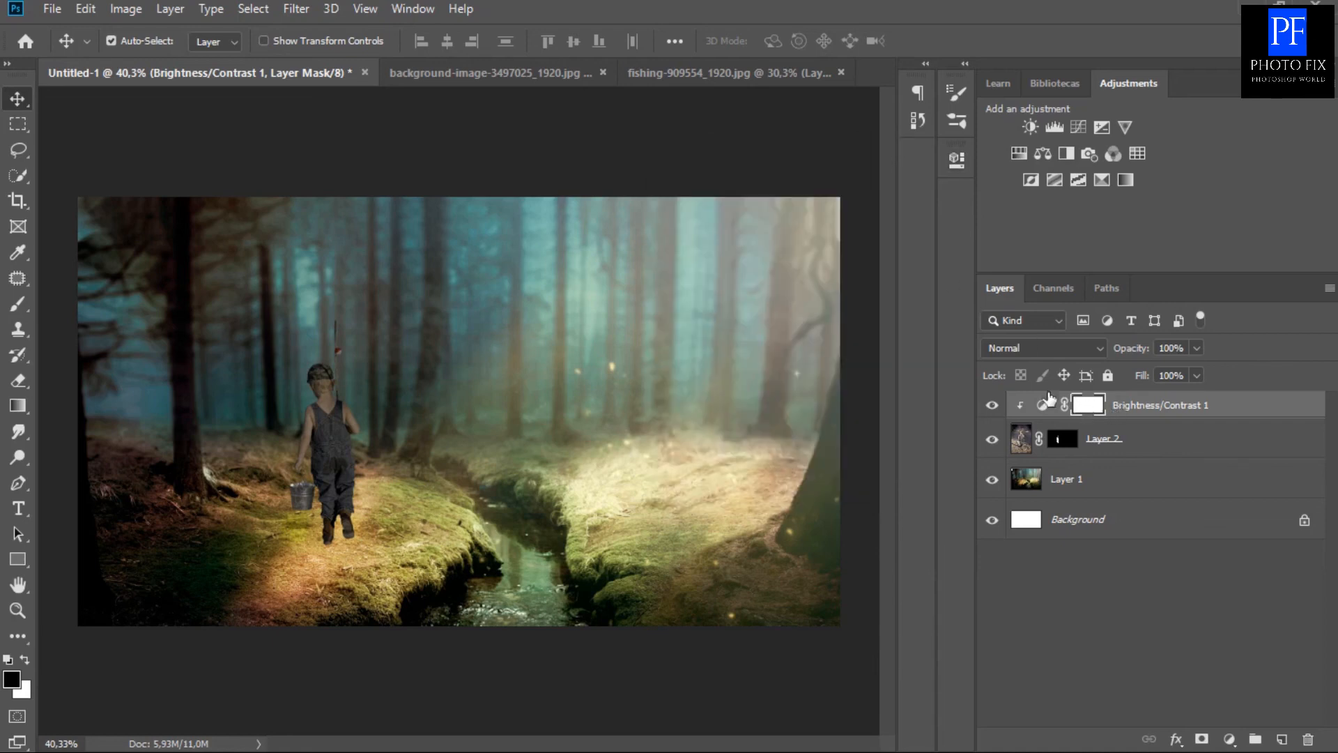
Set up the Brush tool with the soft round tip (Redondo macio) at 0% hardness and 100 px size.
left_click(19, 301)
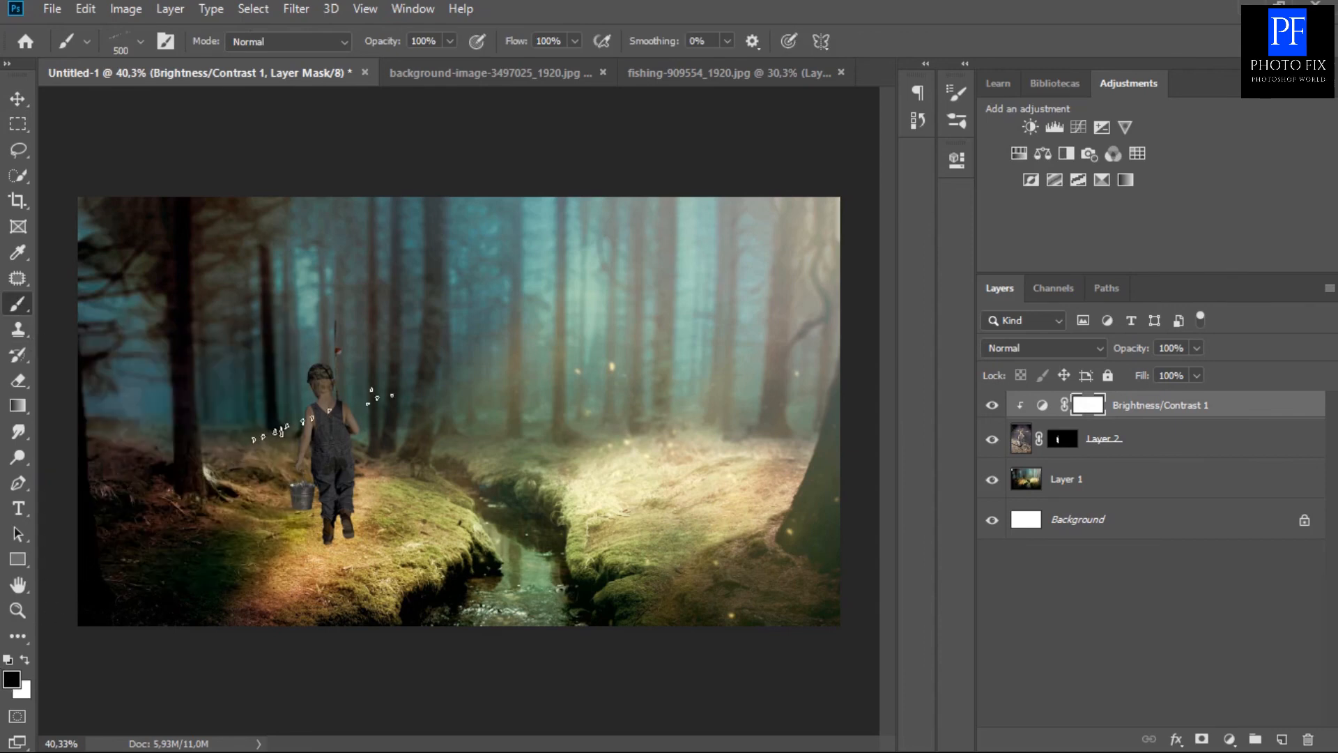
left_click(141, 41)
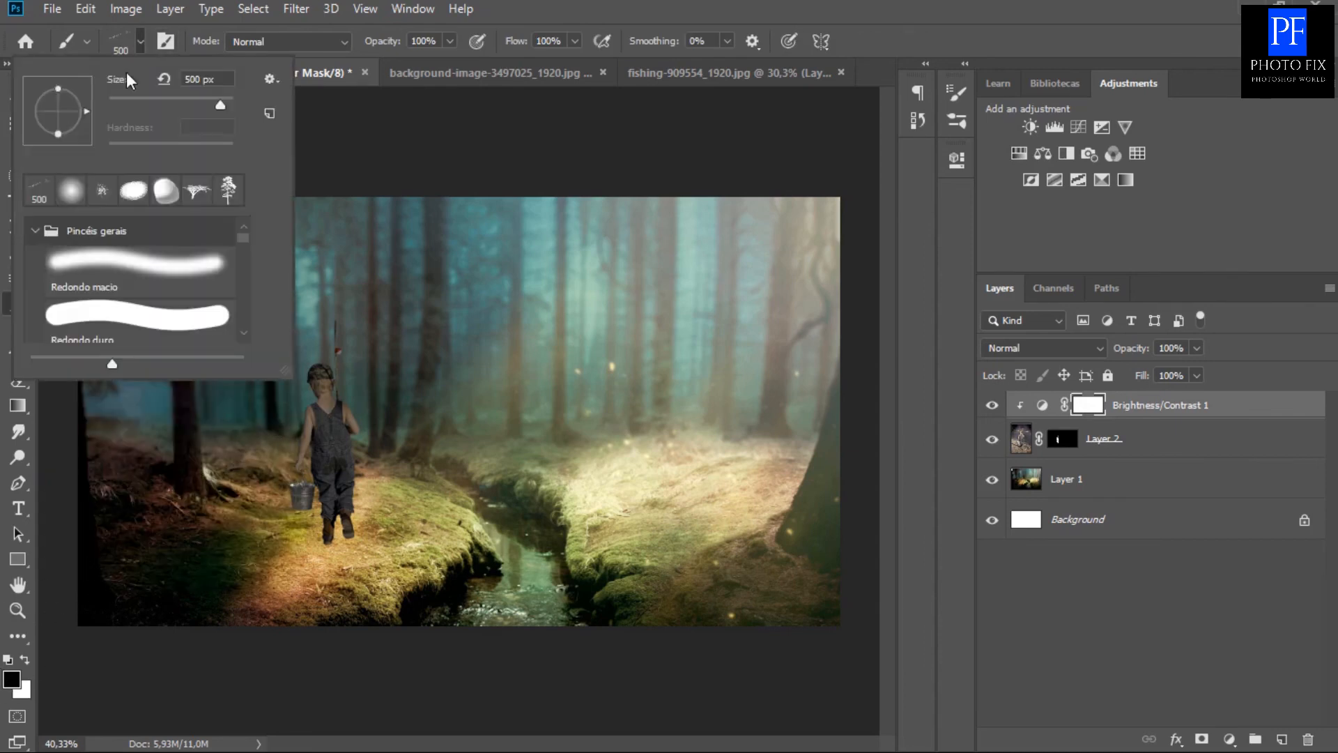
left_click(71, 190)
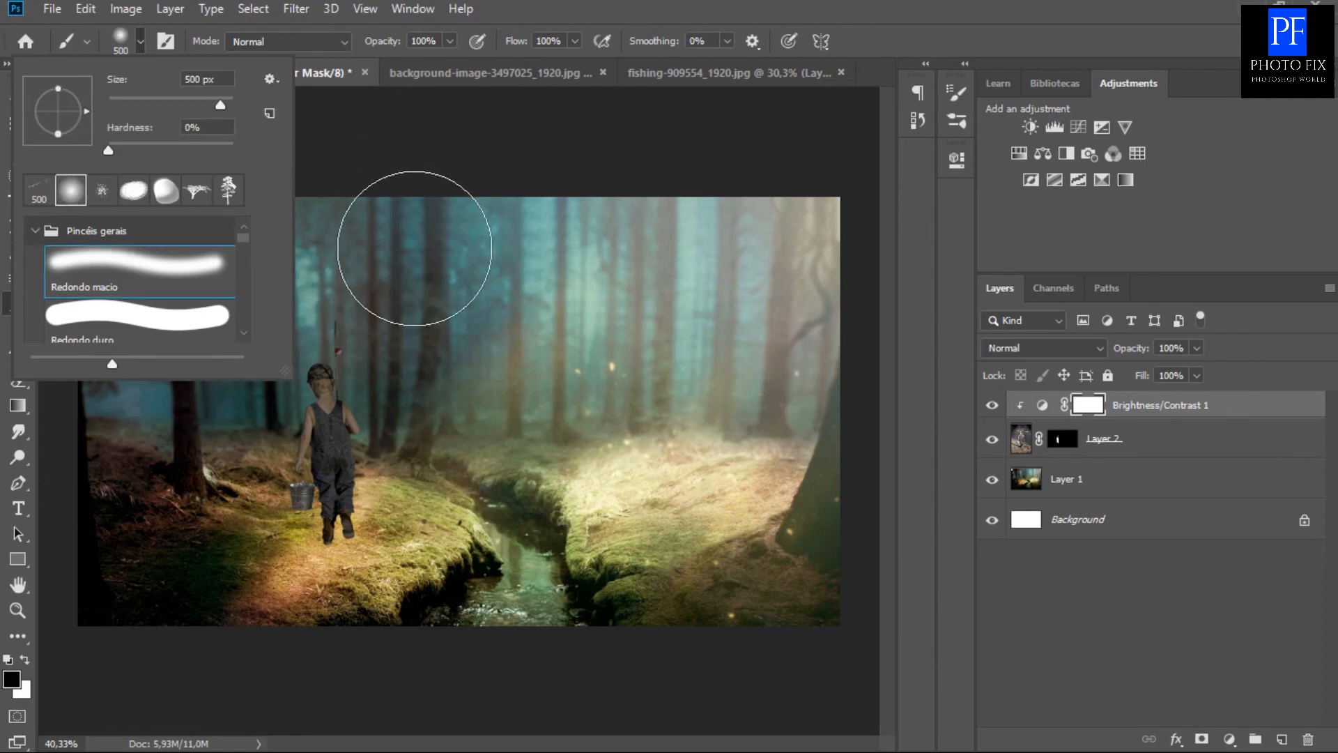
left_click(925, 20)
key("bracketleft")
key("bracketleft")
key("bracketleft")
key("bracketleft")
key("bracketleft")
key("bracketleft")
key("bracketleft")
key("bracketleft")
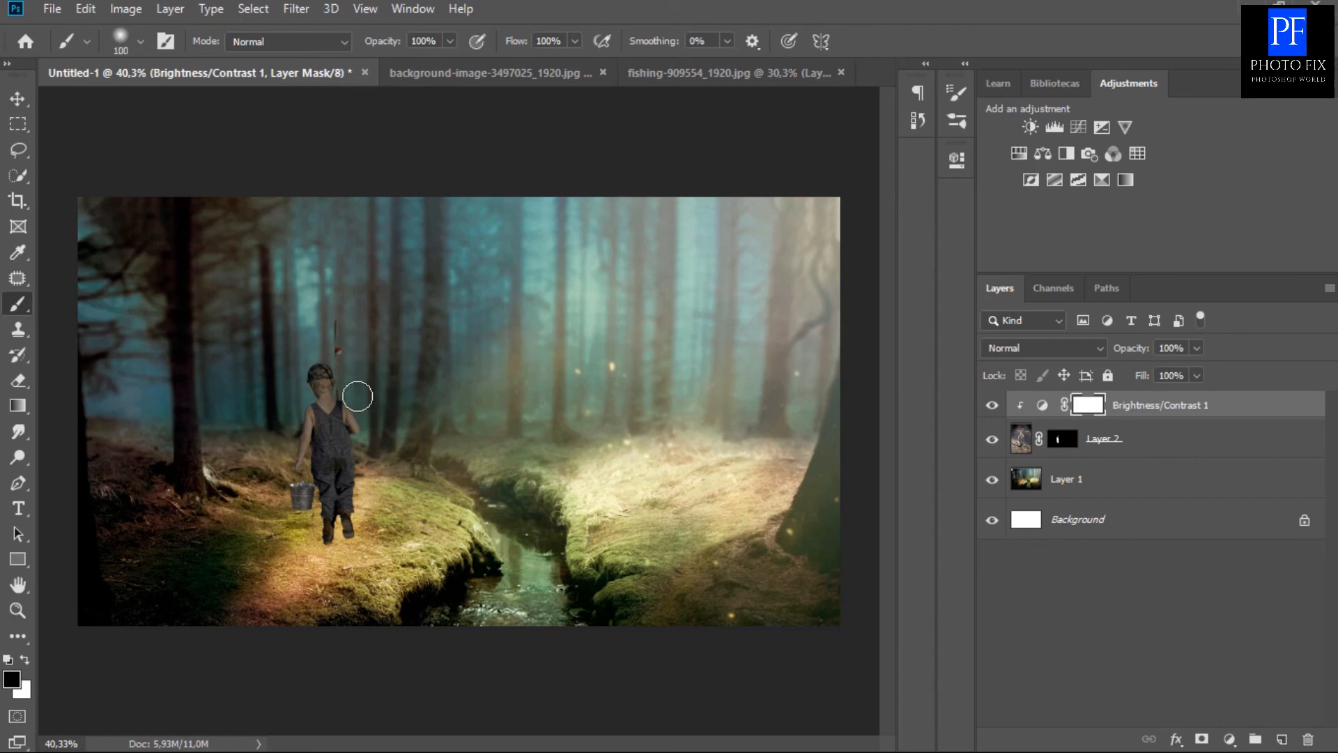
Paint black on the Brightness/Contrast mask with an 80 px brush to relight the boy's cap edge and fishing rod.
scroll(325, 393, "up", 4)
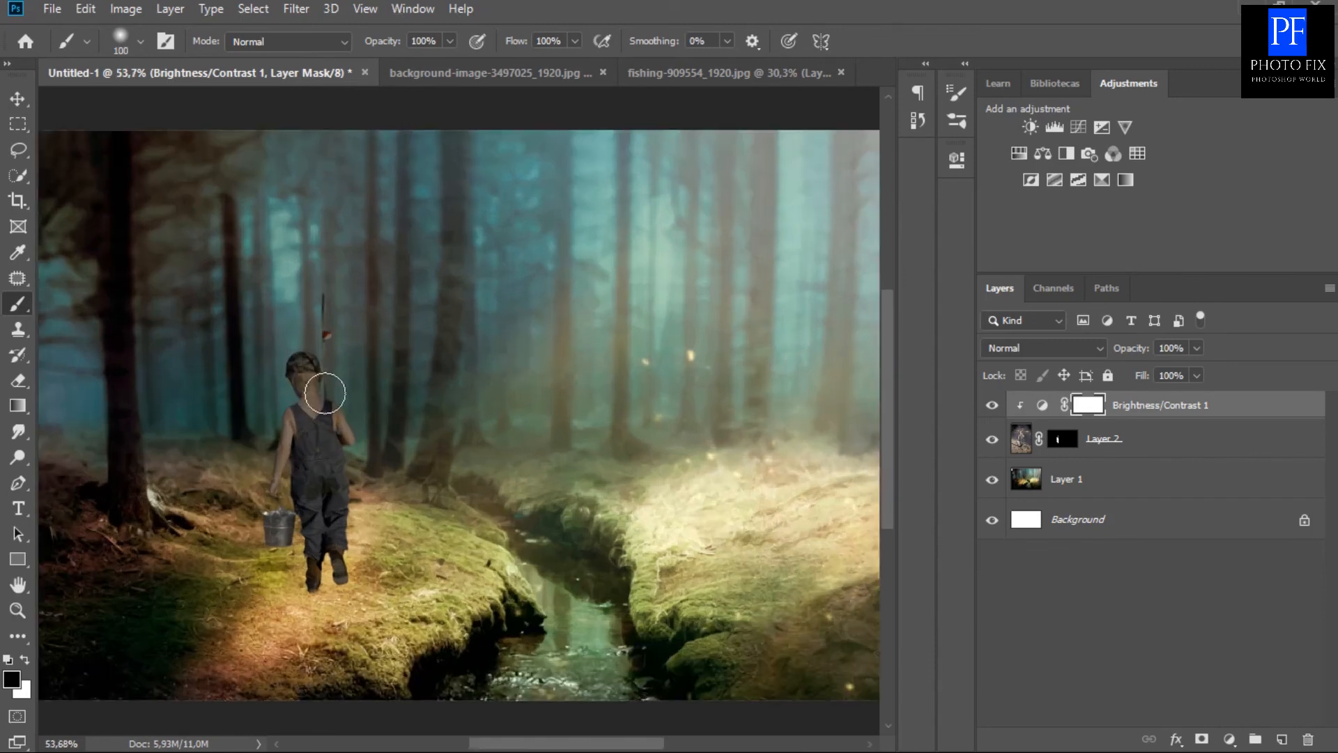
key("bracketleft")
key("bracketleft")
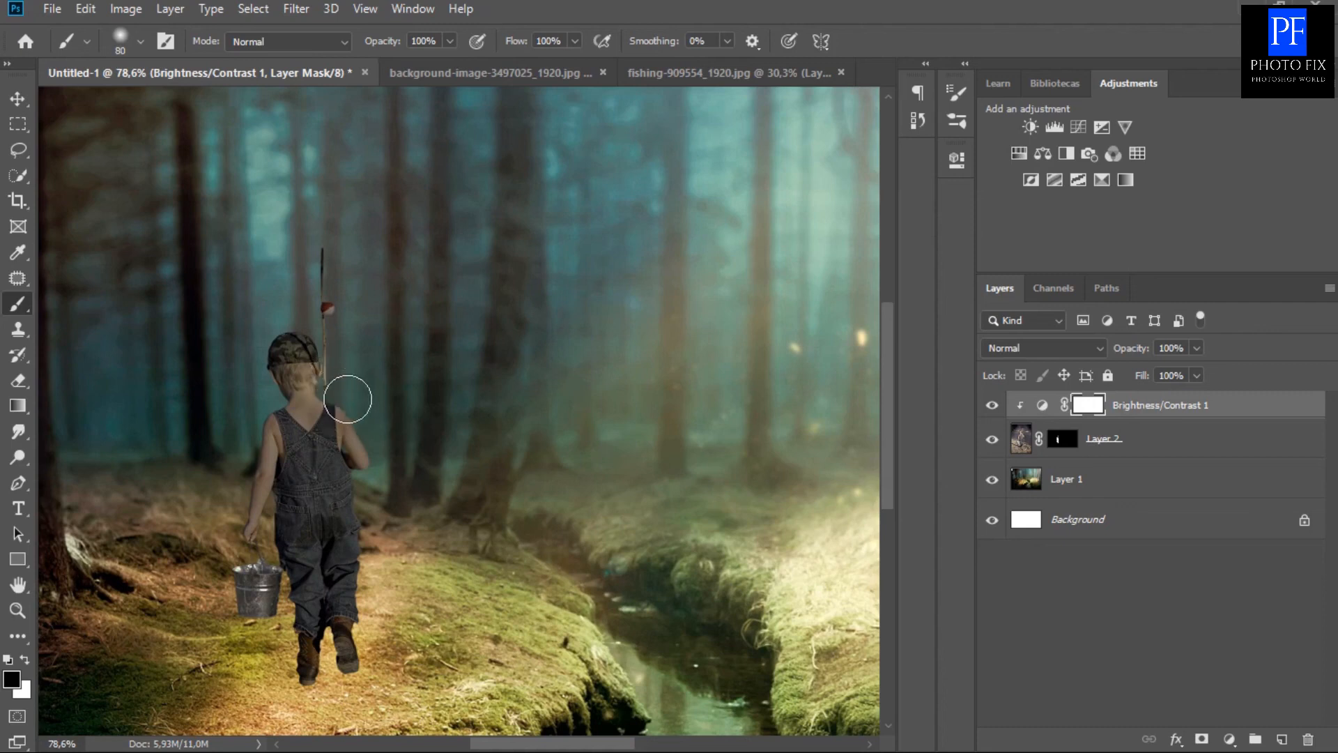
left_click_drag(314, 353, 321, 355)
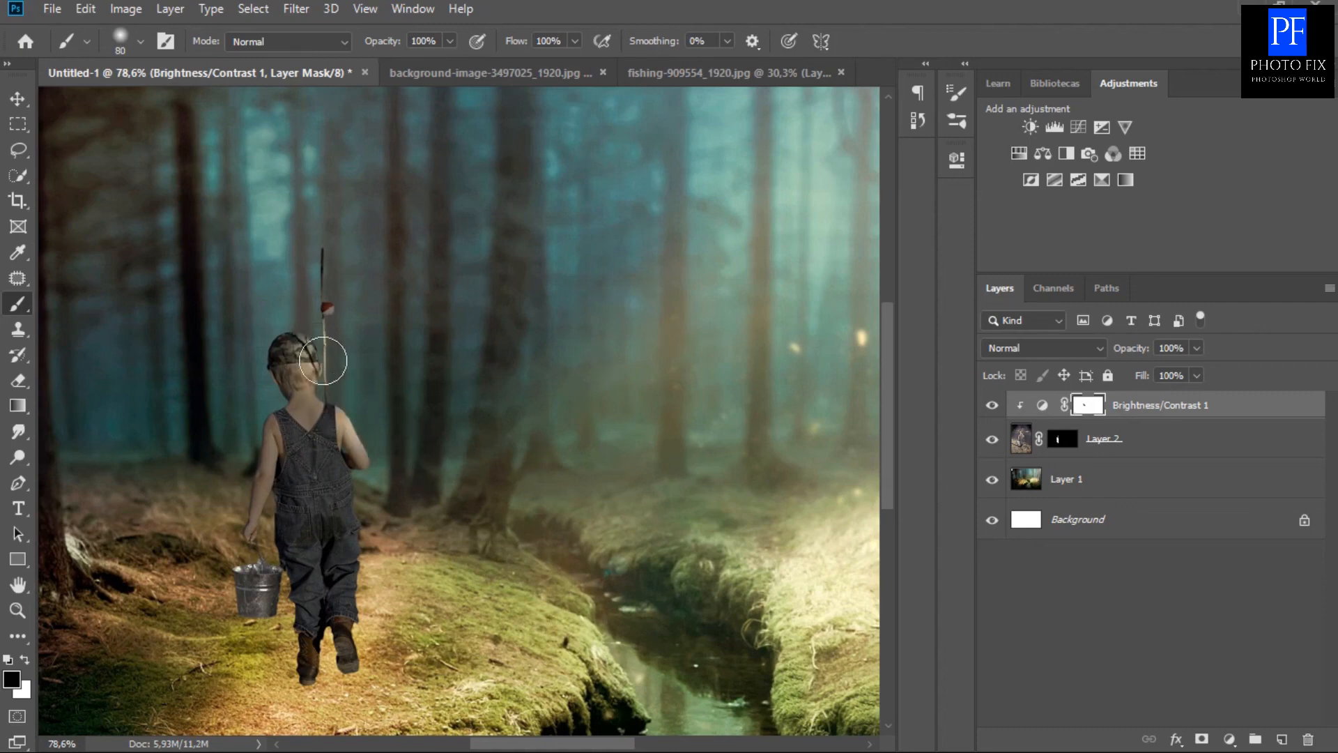
left_click(325, 249)
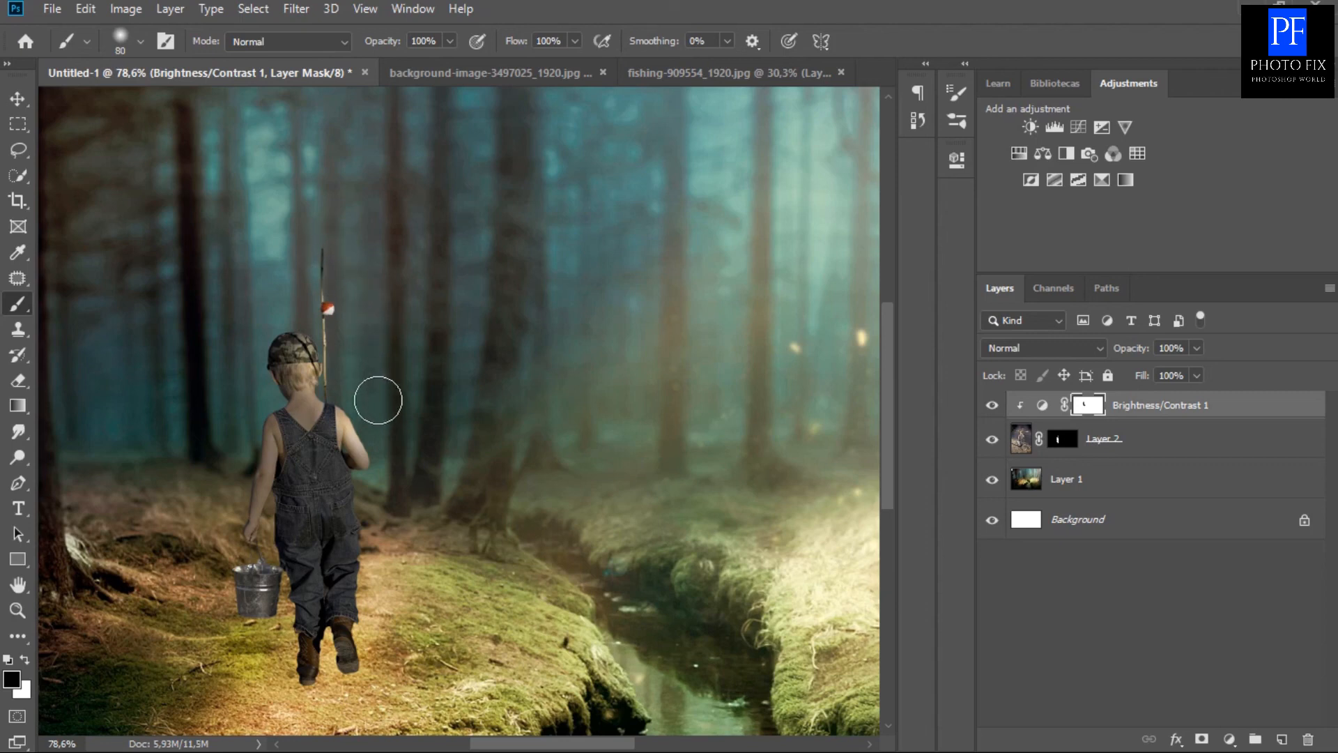
Paint black on the Brightness/Contrast mask with a 25 to 30 px soft brush to relight the boy's bucket.
key("bracketleft")
key("bracketleft")
key("bracketleft")
key("bracketleft")
key("bracketleft")
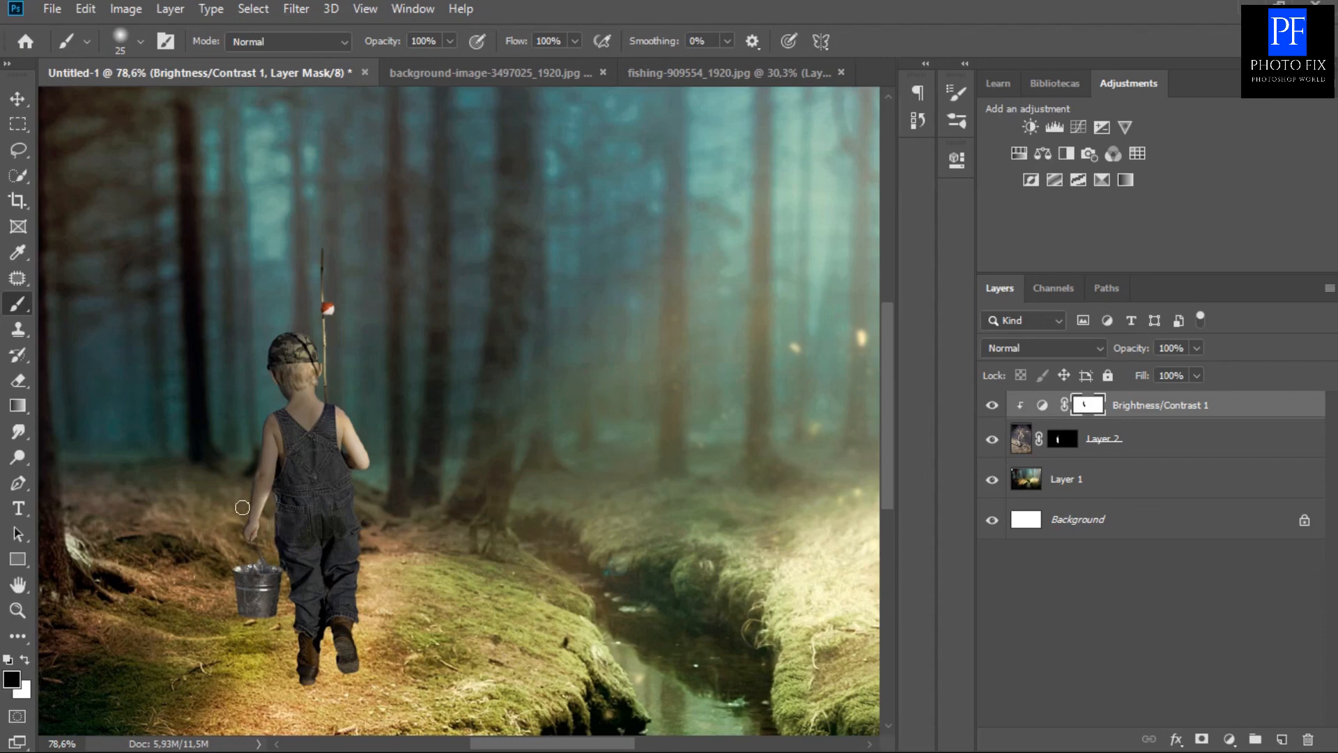
left_click(17, 98)
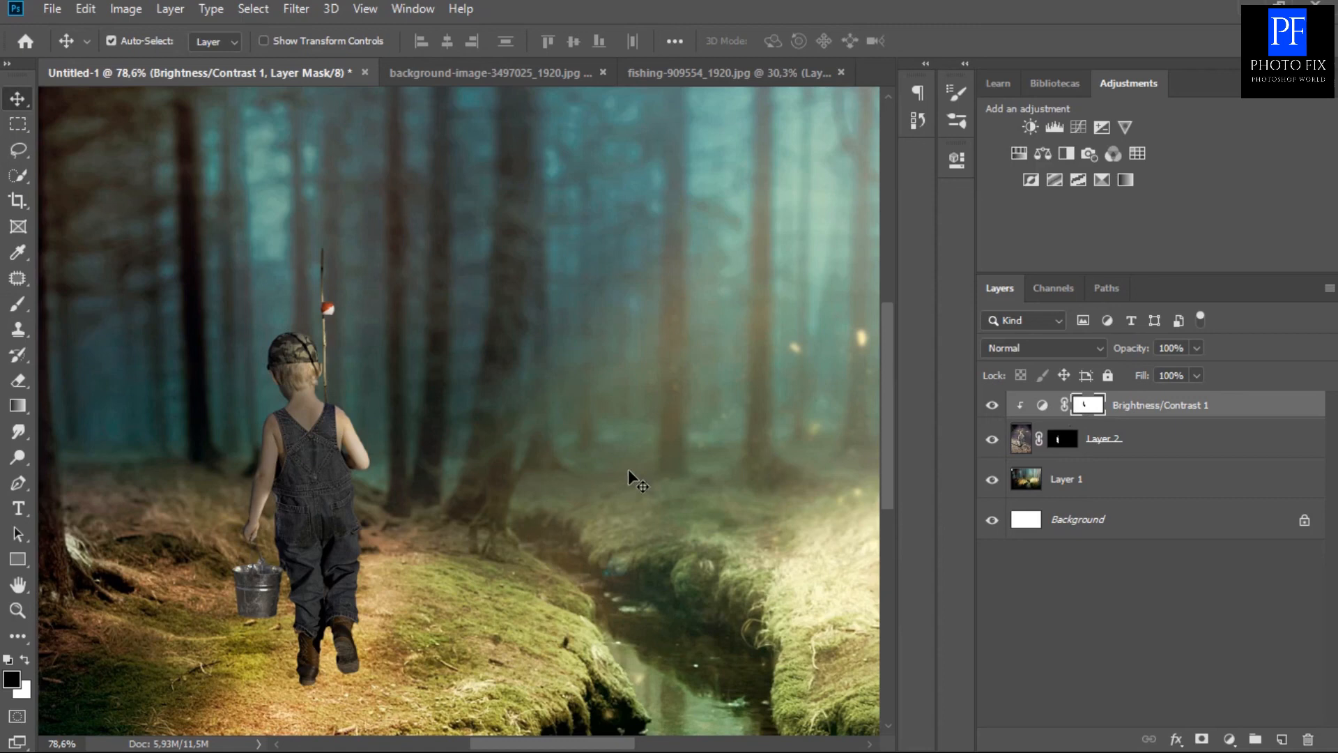
left_click(18, 304)
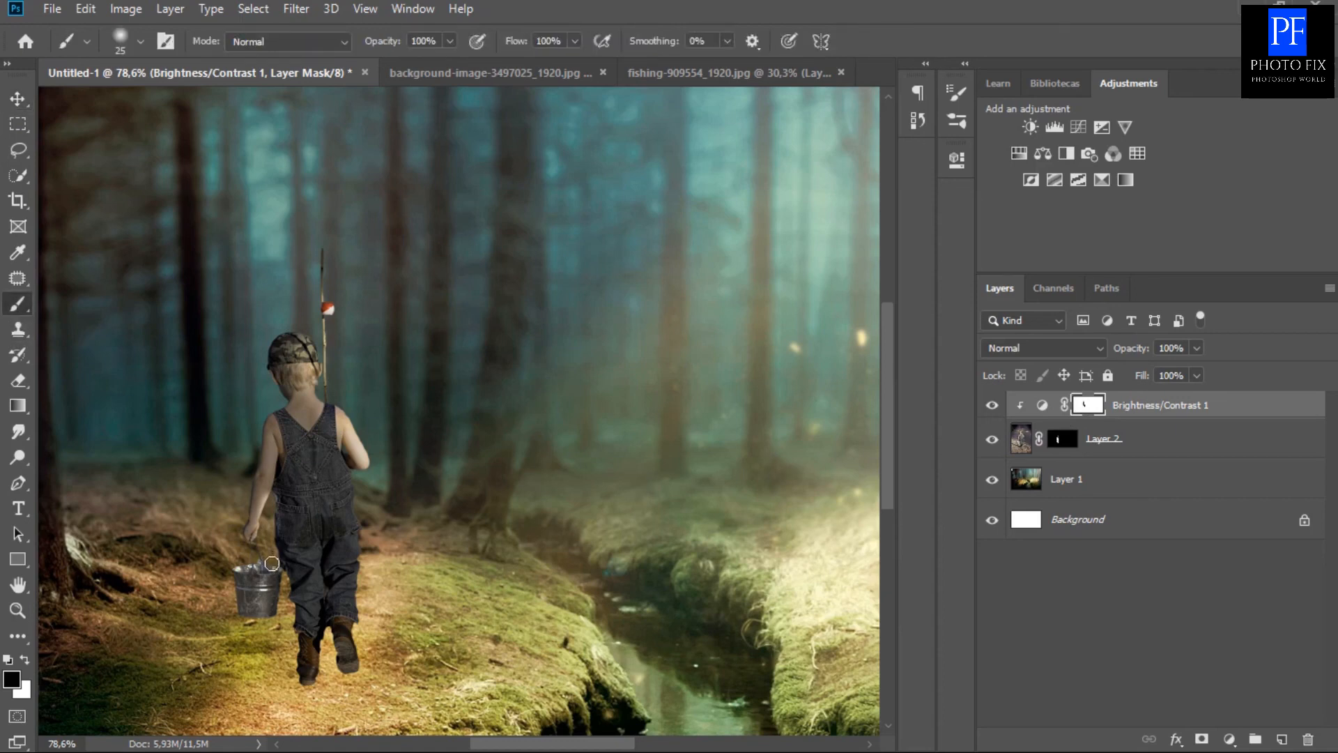
left_click_drag(275, 570, 288, 596)
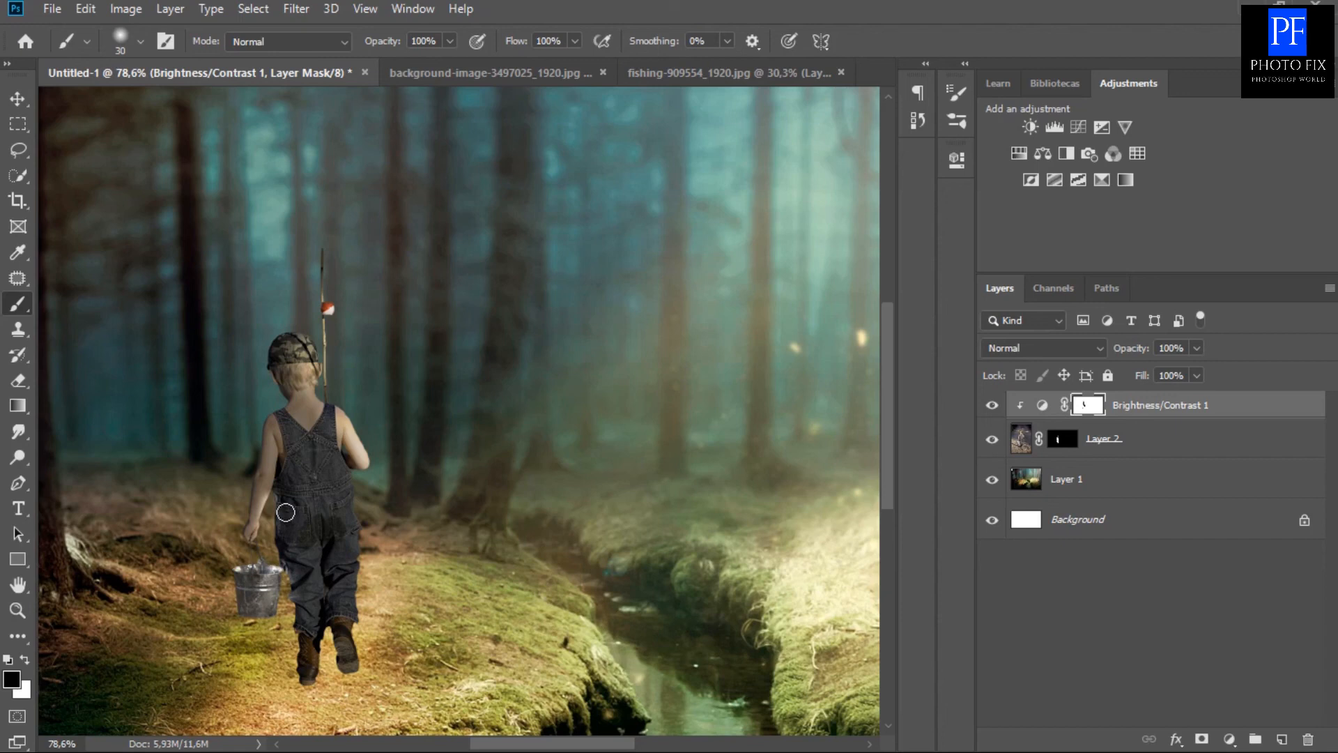
left_click_drag(270, 562, 277, 599)
left_click(18, 98)
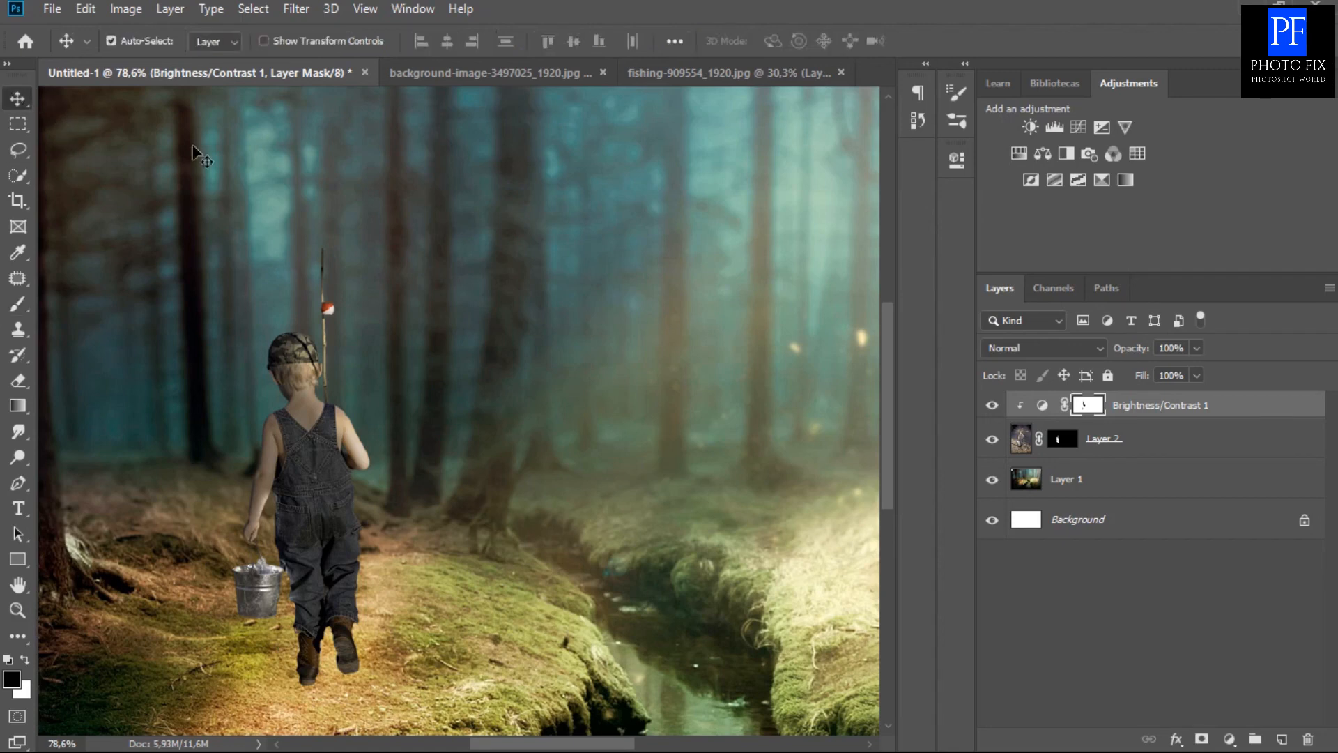
Add a Curves adjustment clipped to the boy's layer, raising the black point slightly and lifting the midtones.
left_click(1229, 739)
left_click(1205, 487)
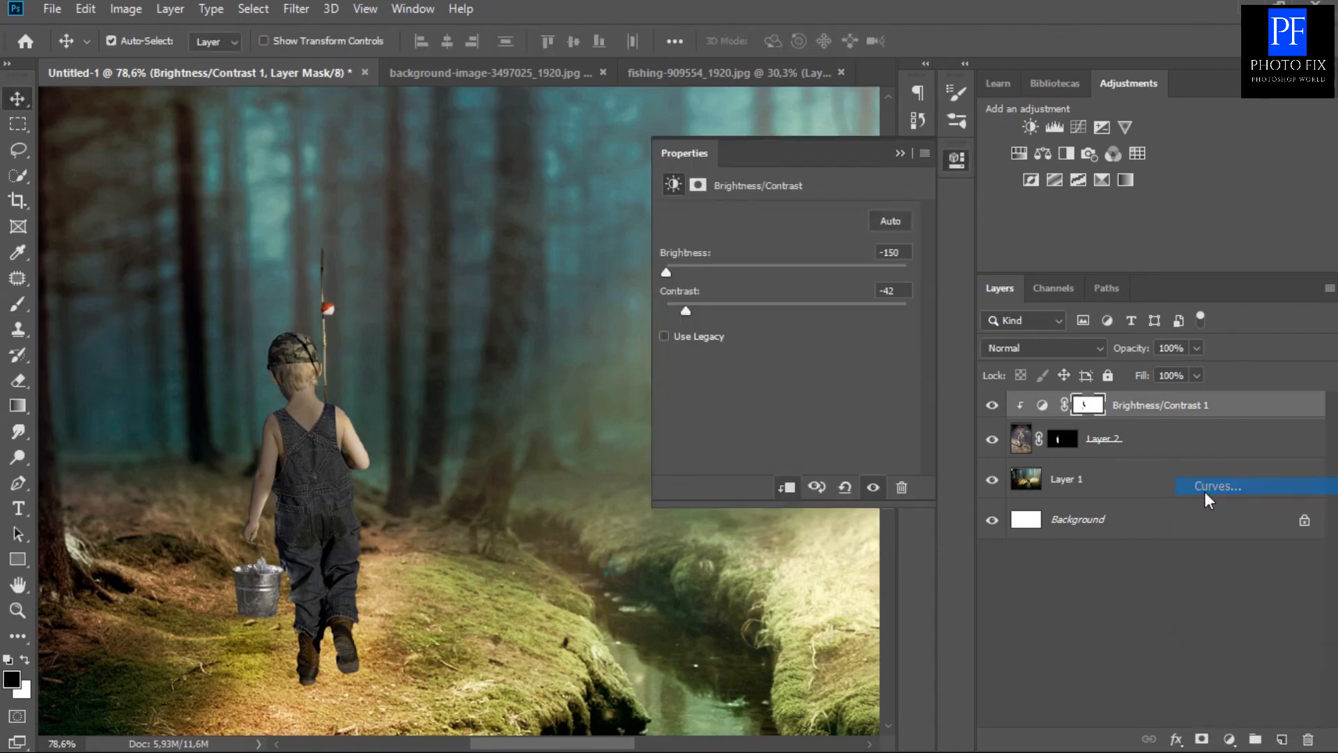
left_click(788, 488)
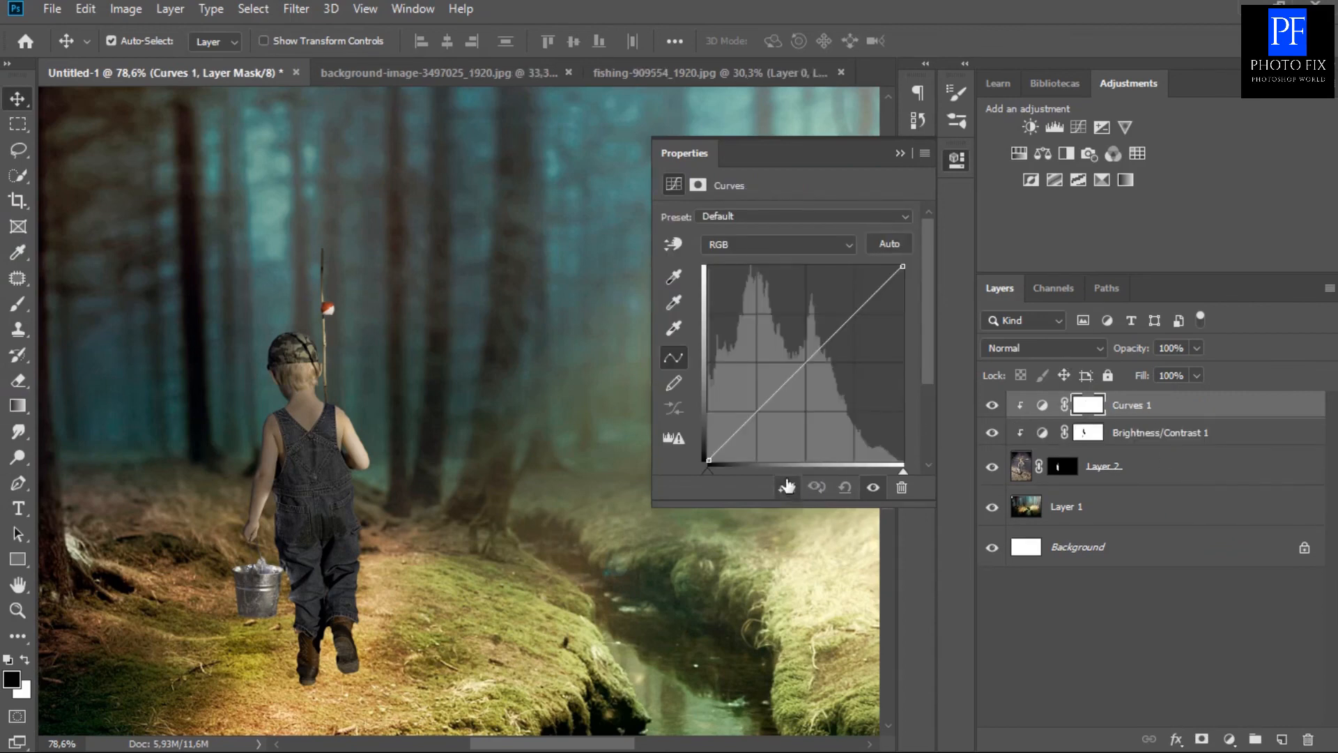
left_click_drag(705, 461, 703, 452)
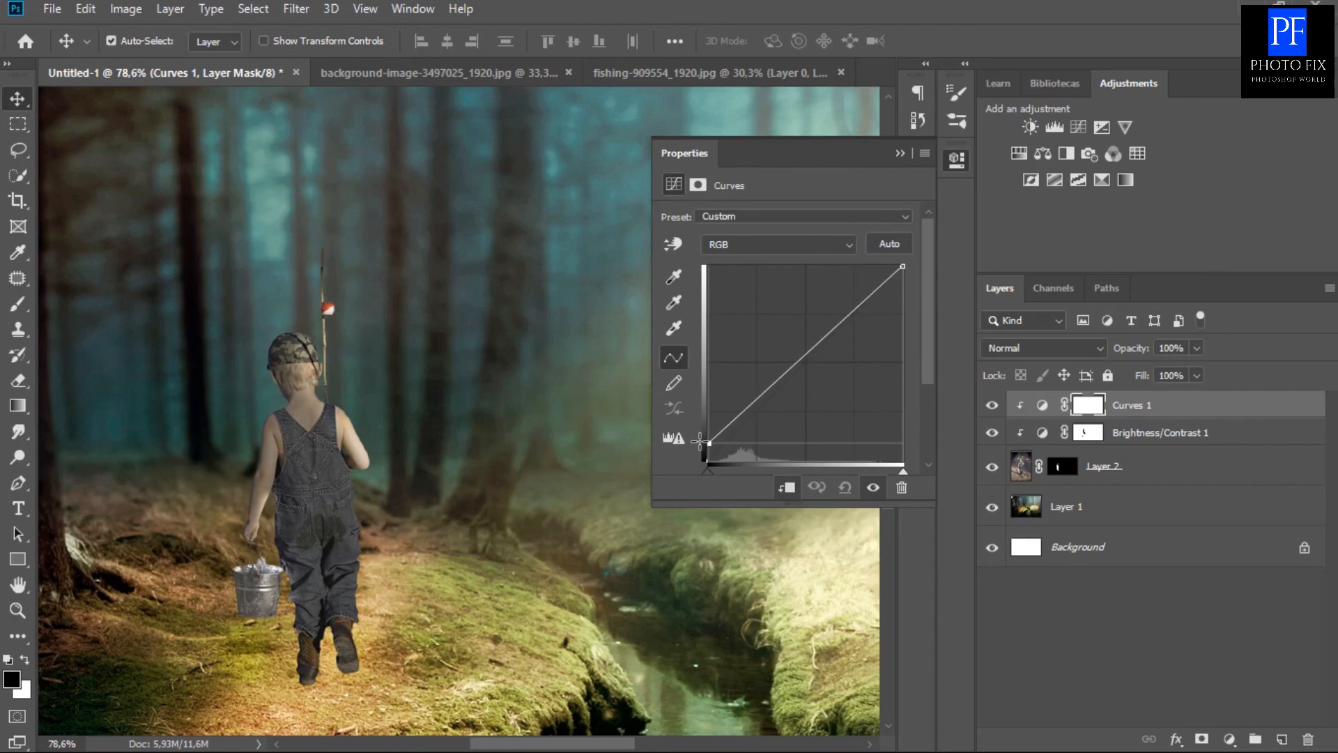
left_click_drag(699, 442, 700, 437)
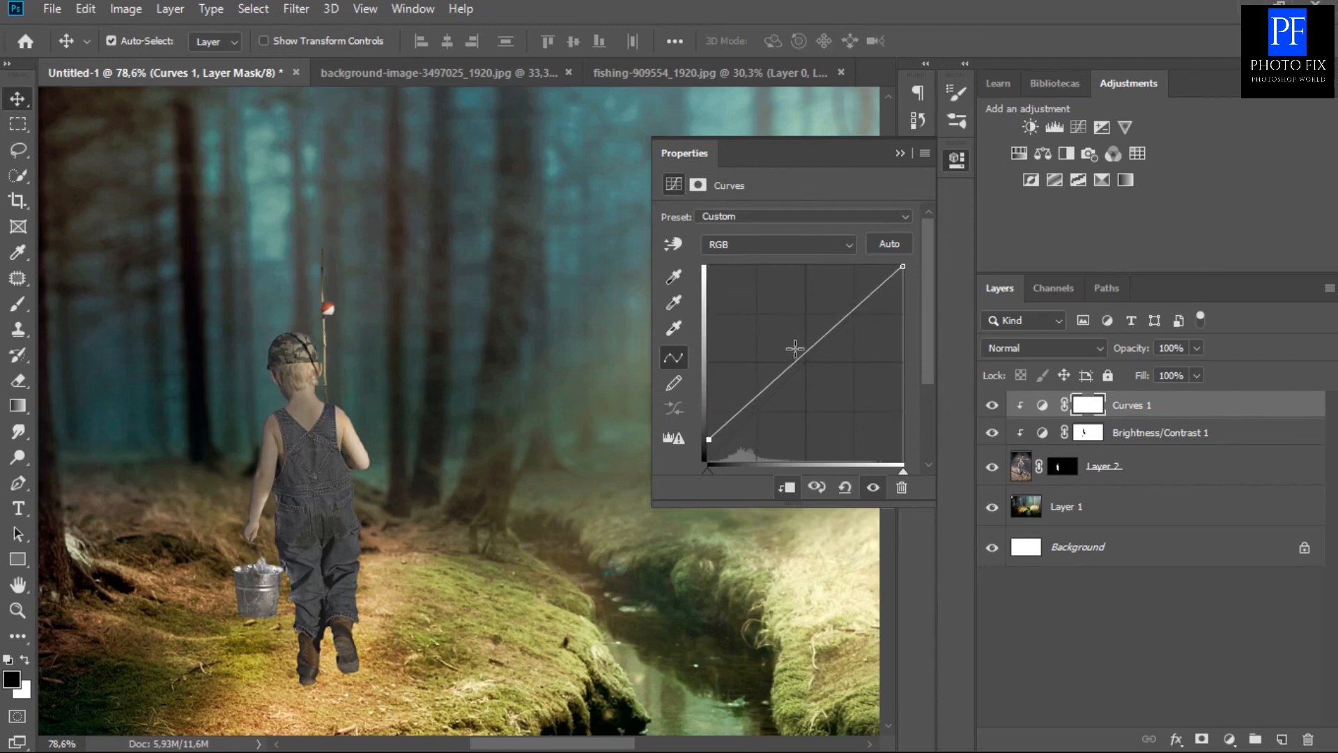
mouse_move(798, 359)
left_mouse_down()
mouse_move(790, 349)
mouse_move(803, 336)
left_mouse_up()
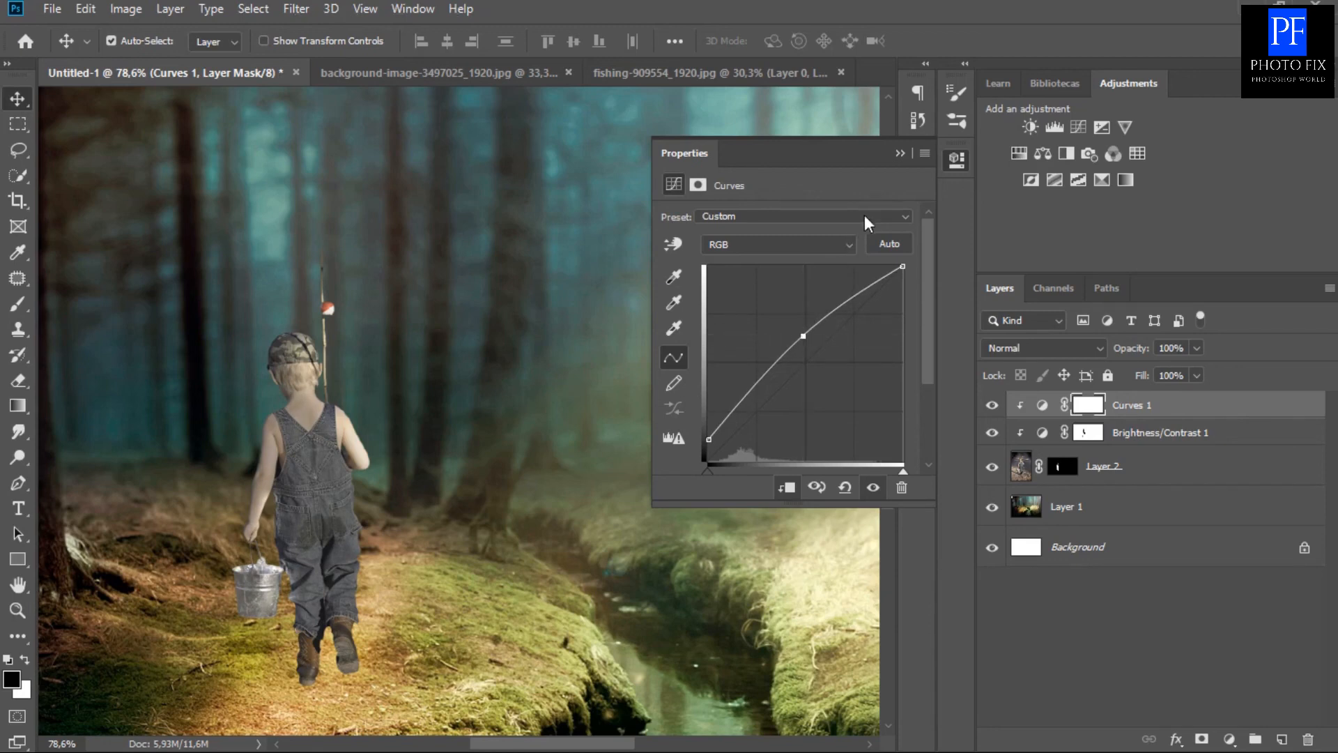
left_click(893, 155)
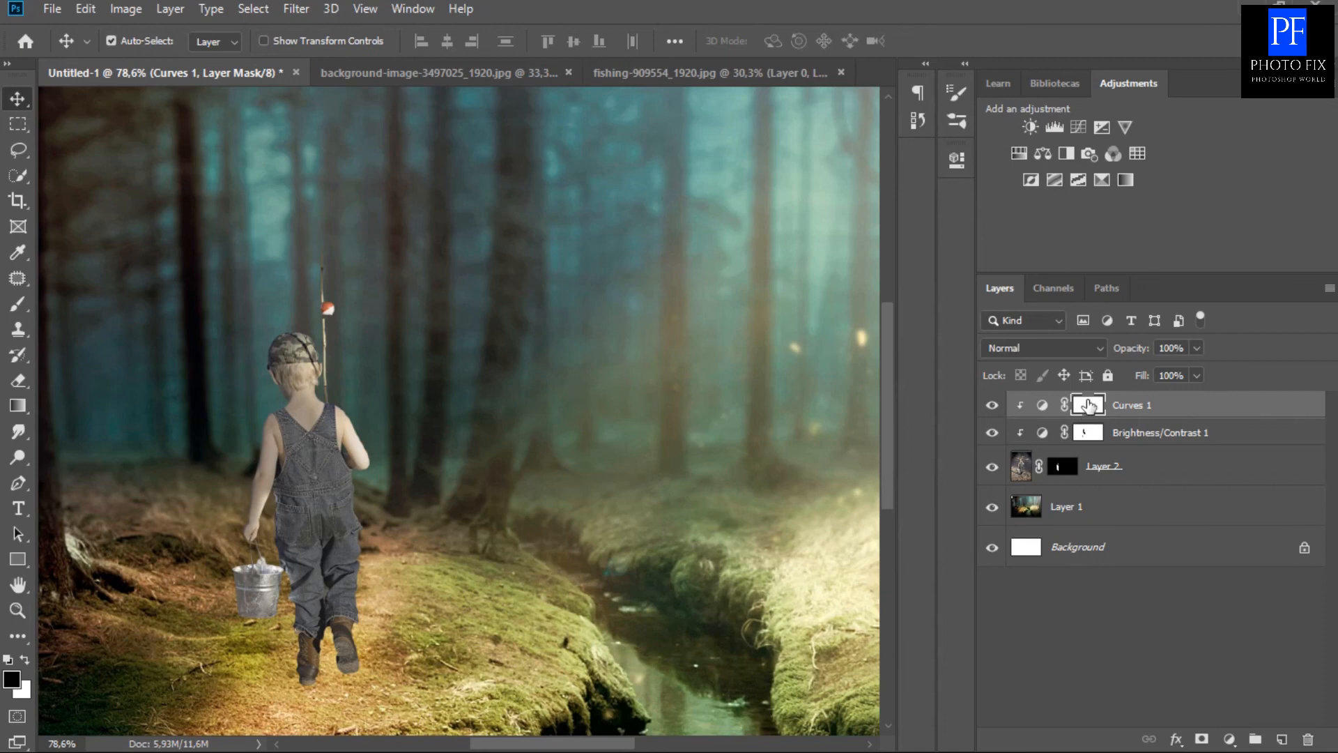
Add a clipped layer directly above the boy's Layer 2, filled with 50% Gray and set to Overlay blending.
scroll(638, 452, "down", 5)
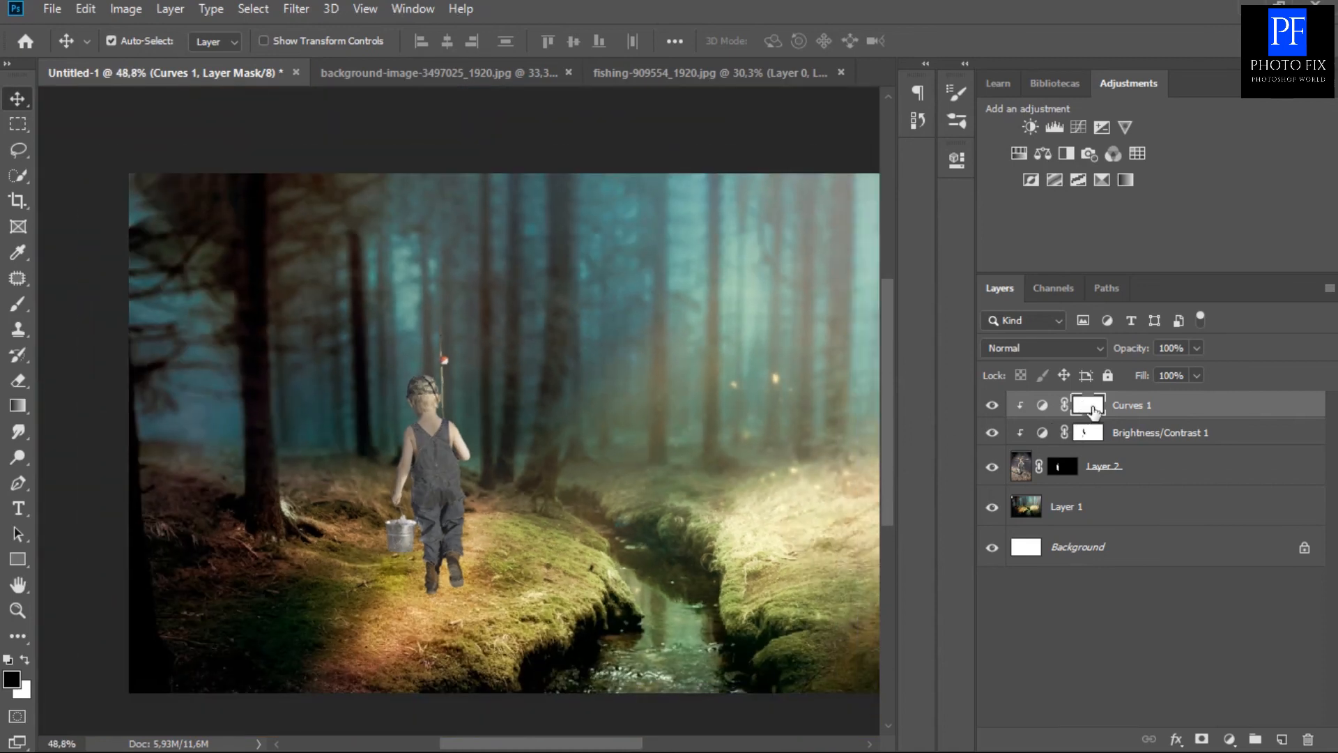
left_click(1103, 480)
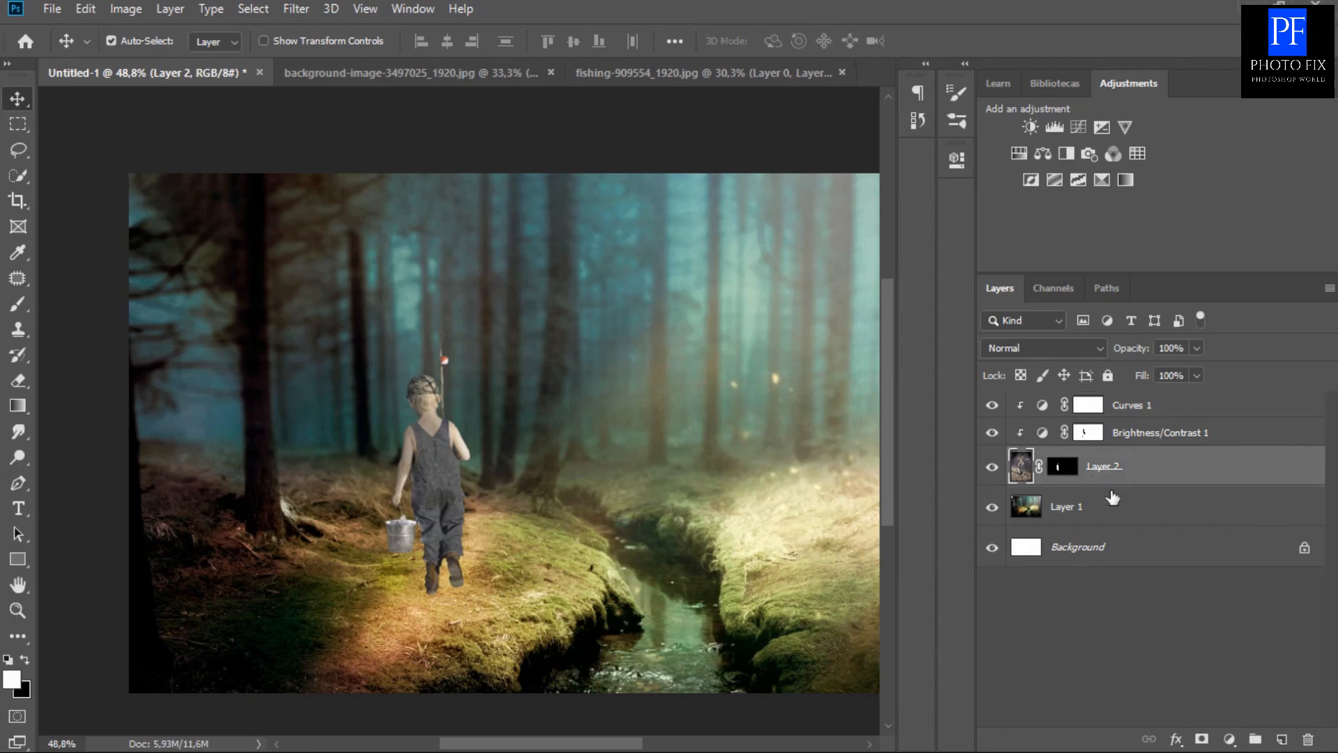
left_click(1283, 739)
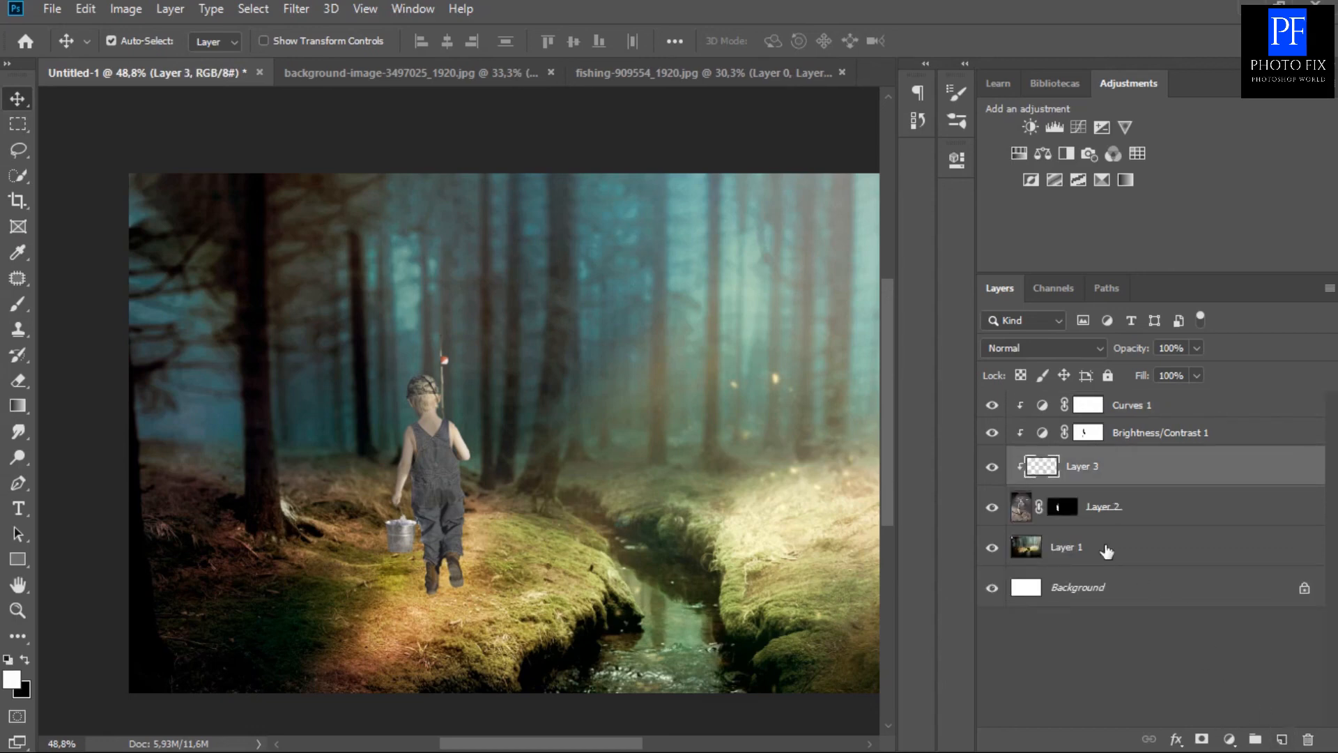
key("shift+F5")
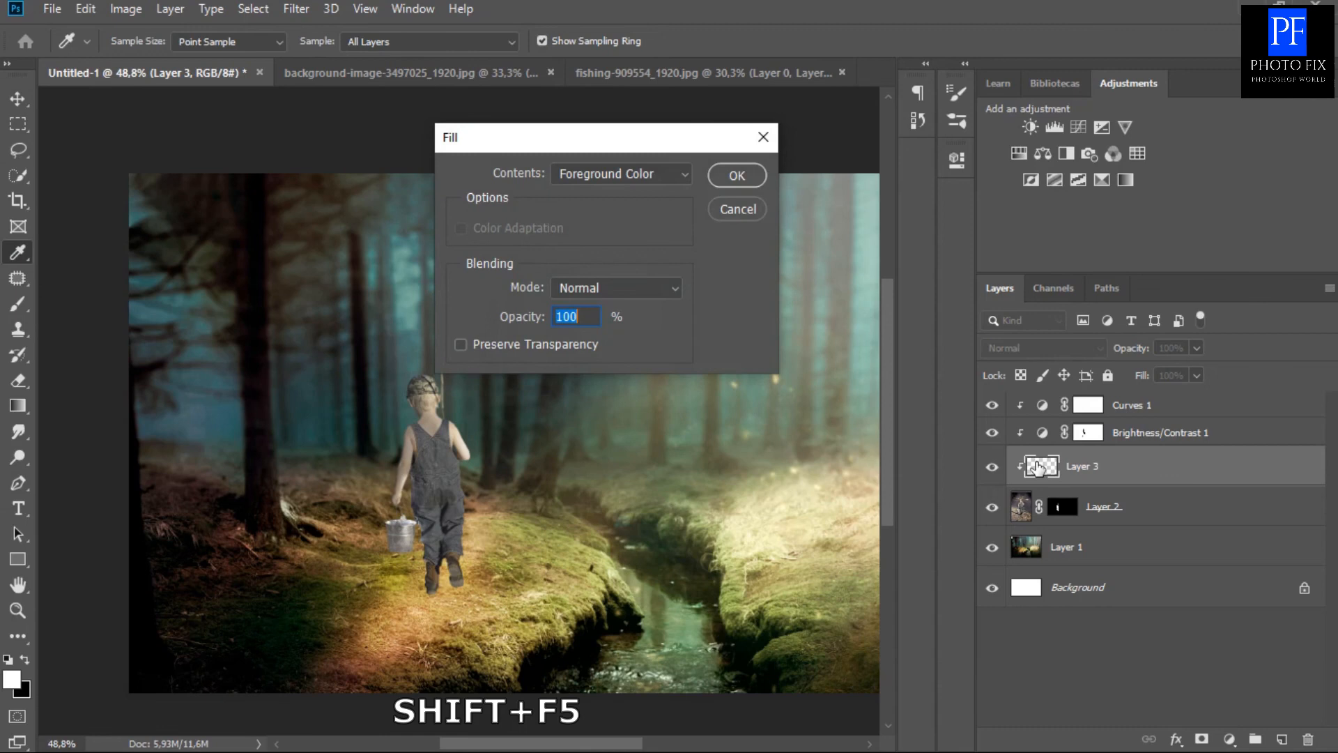
left_click(679, 175)
left_click(598, 343)
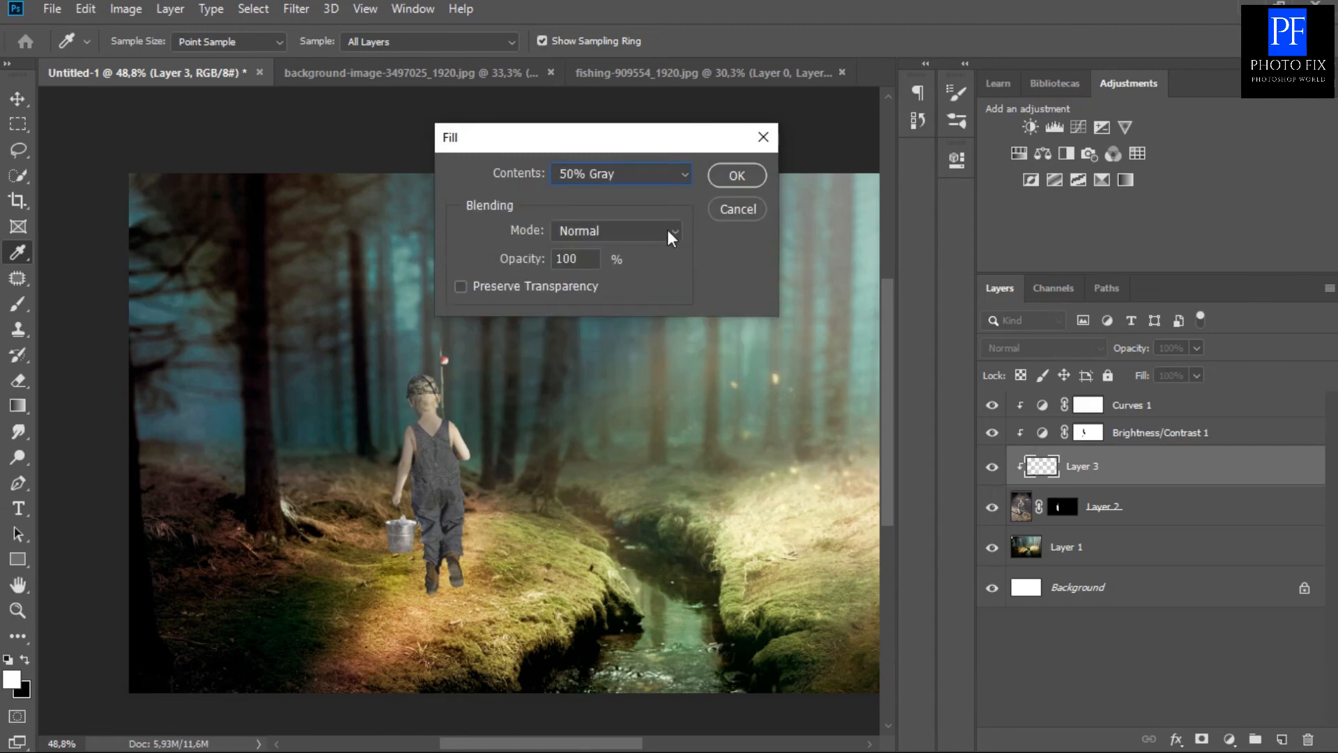
left_click(737, 175)
key("v")
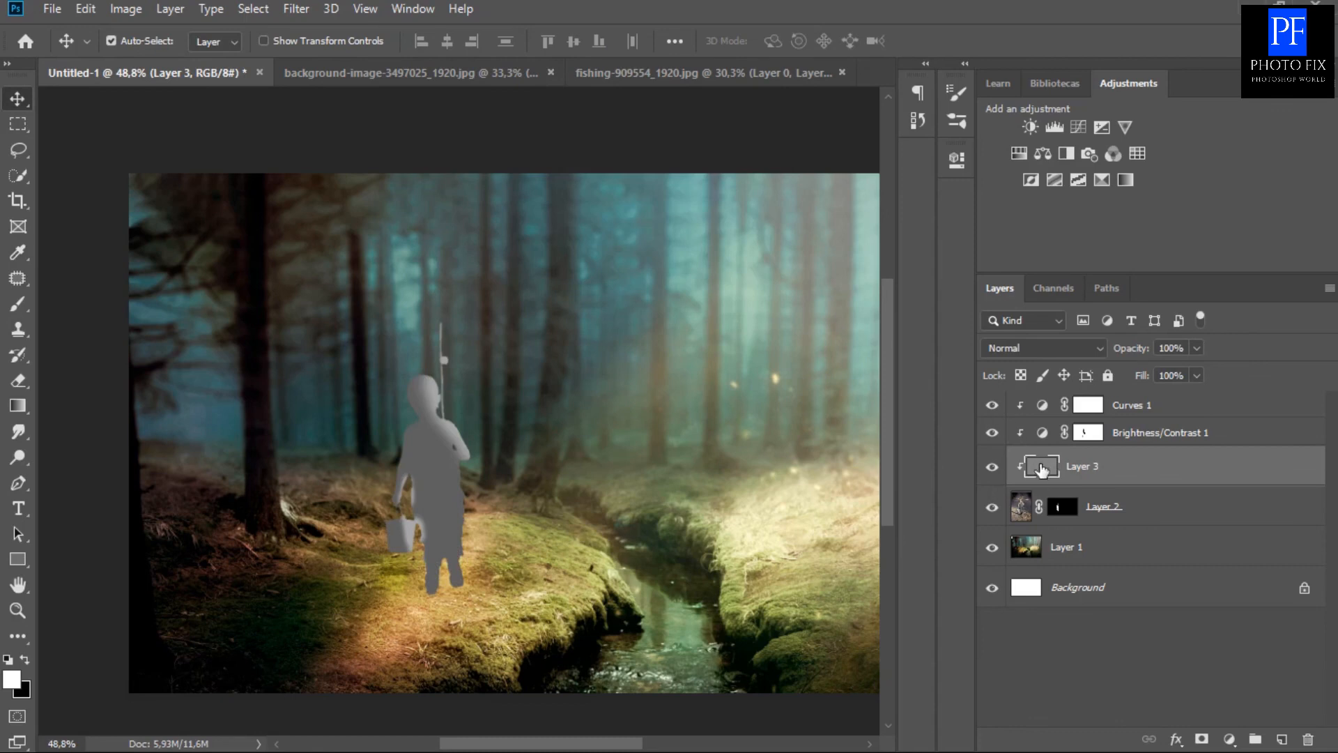
left_click(1052, 350)
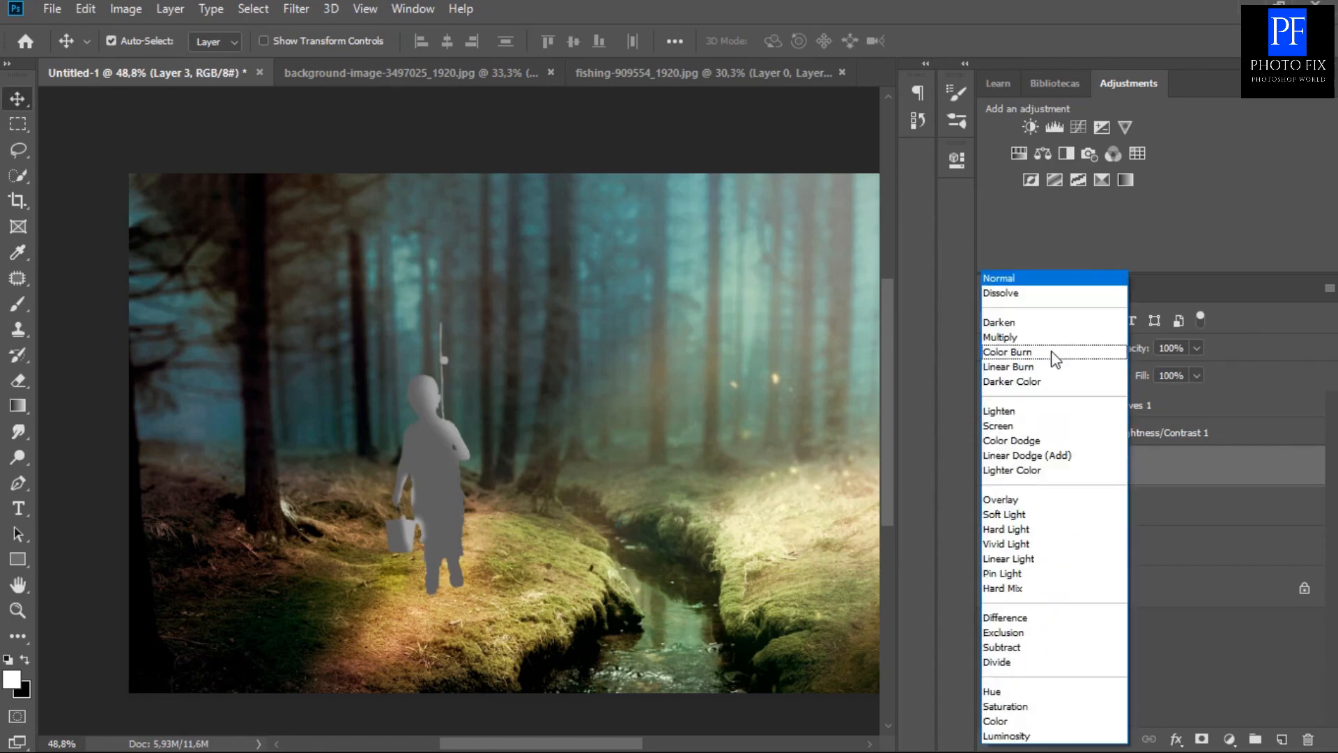
left_click(1021, 503)
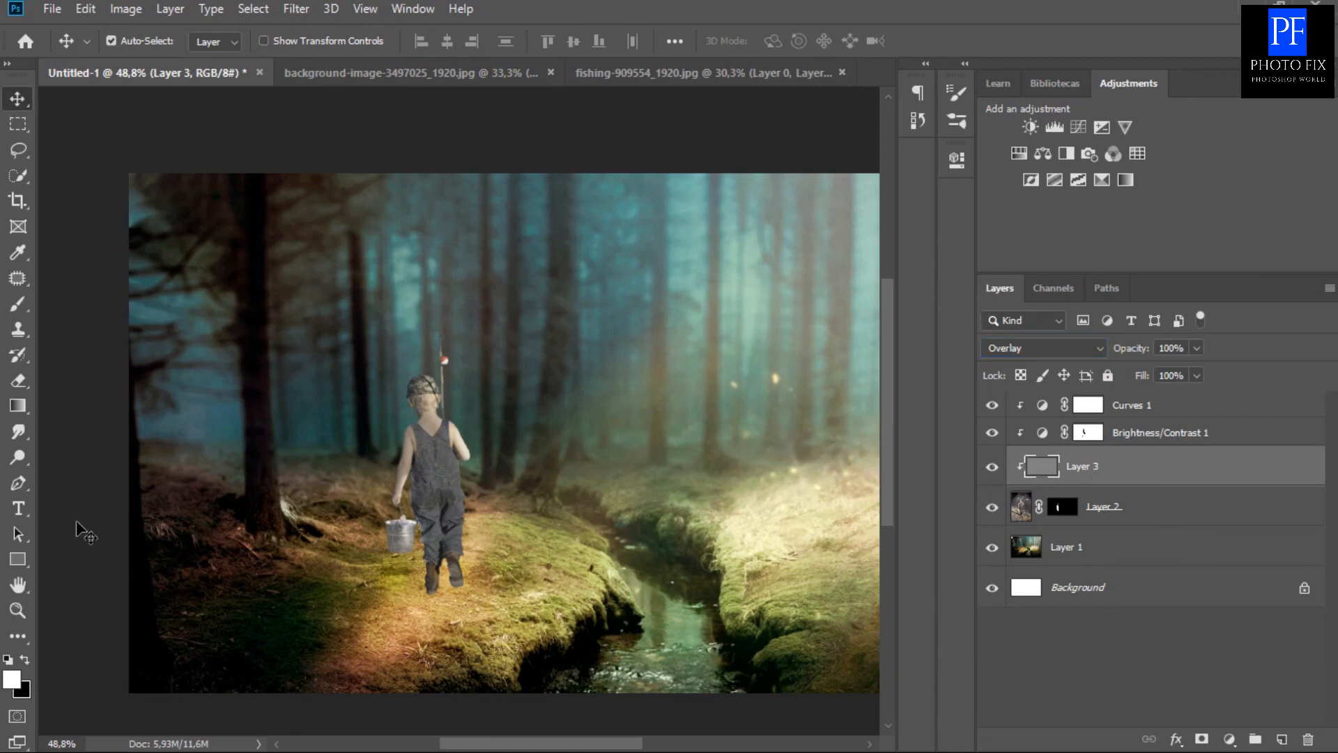
Set up the Burn tool for midtones with 14% exposure.
left_click(16, 436)
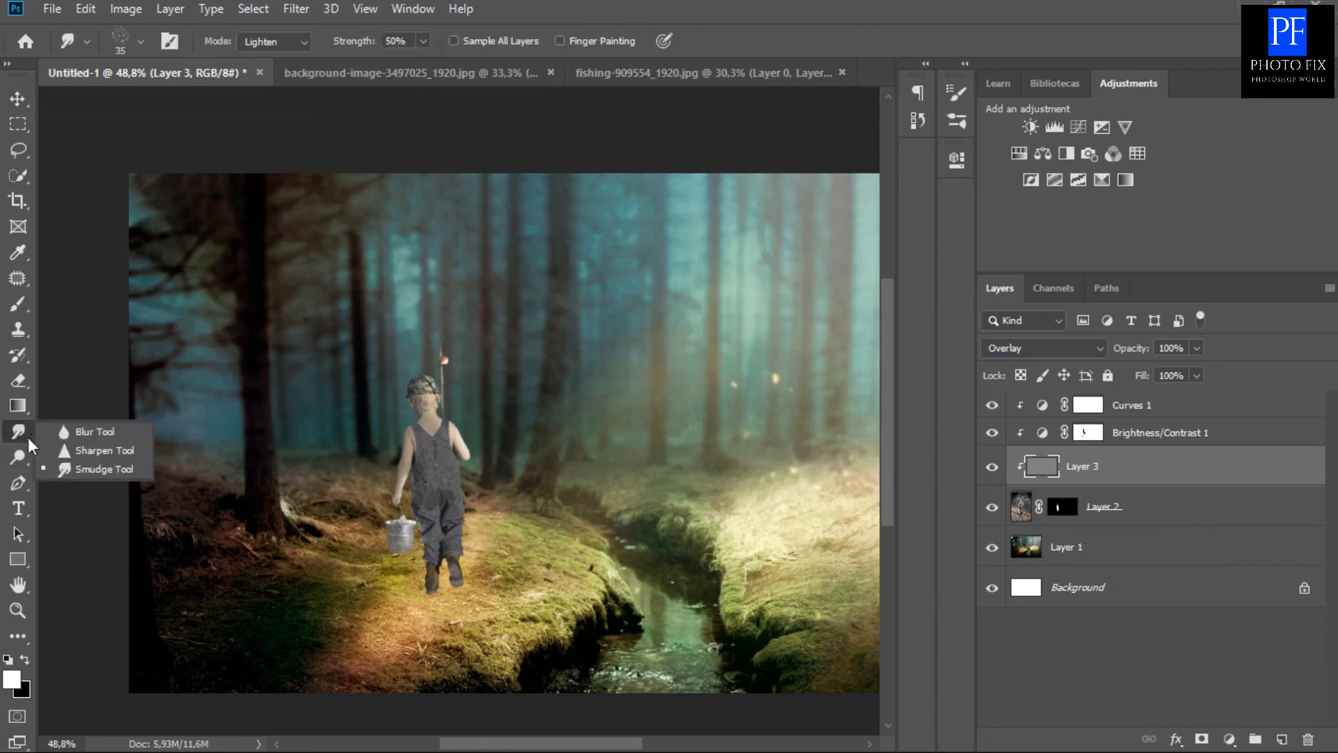
left_click(21, 458)
left_click(81, 471)
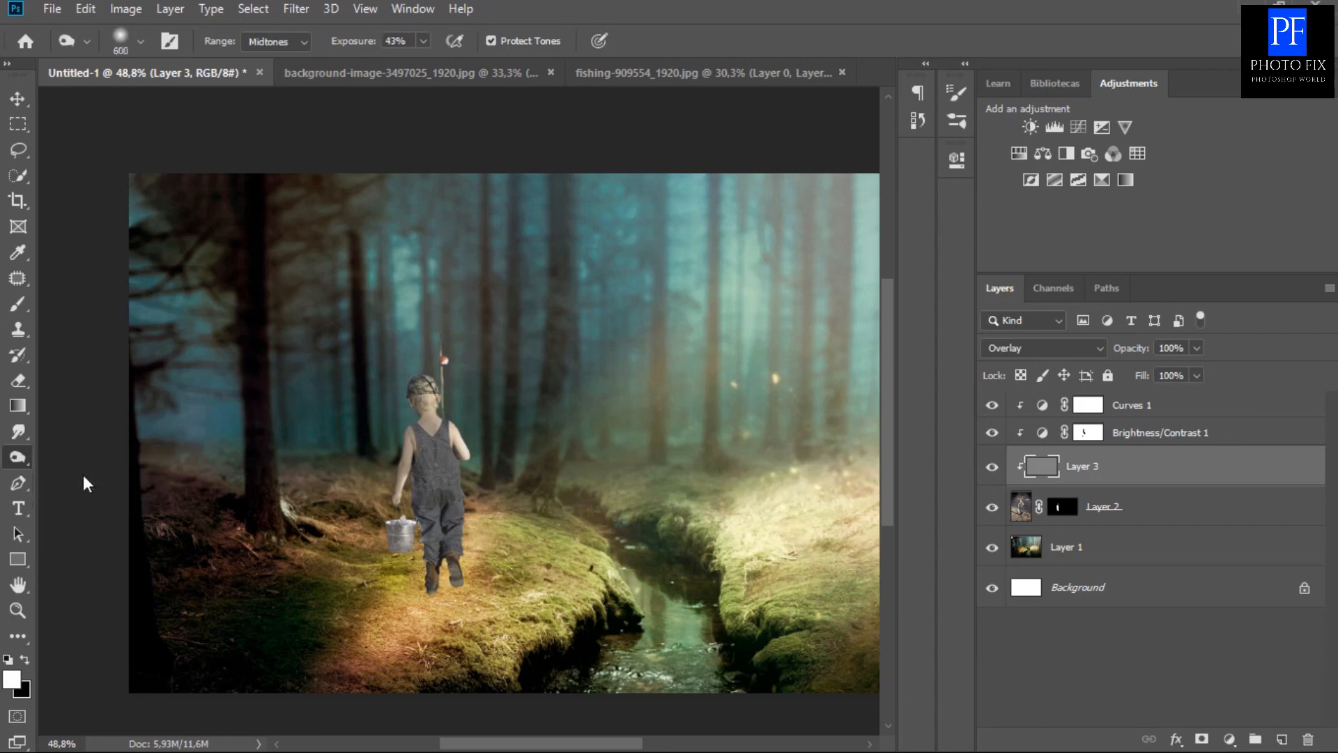
left_click(424, 41)
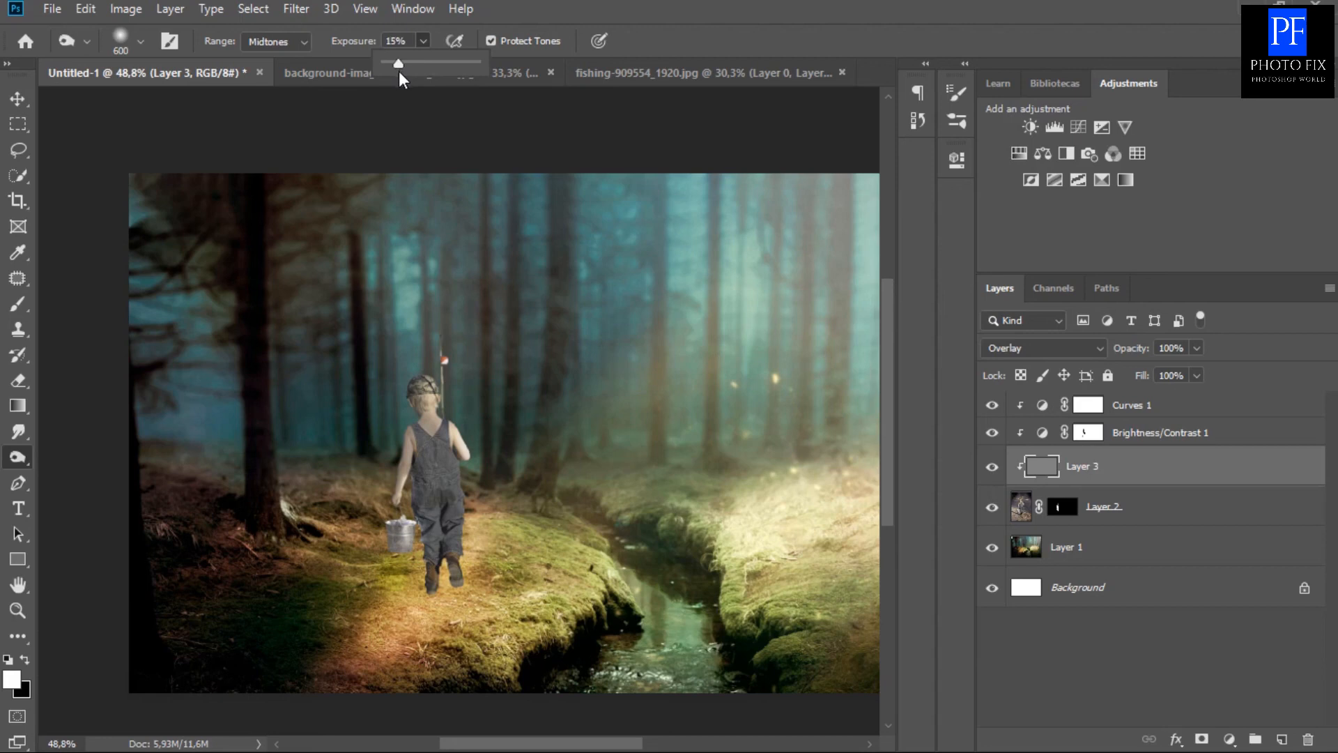
left_click(747, 28)
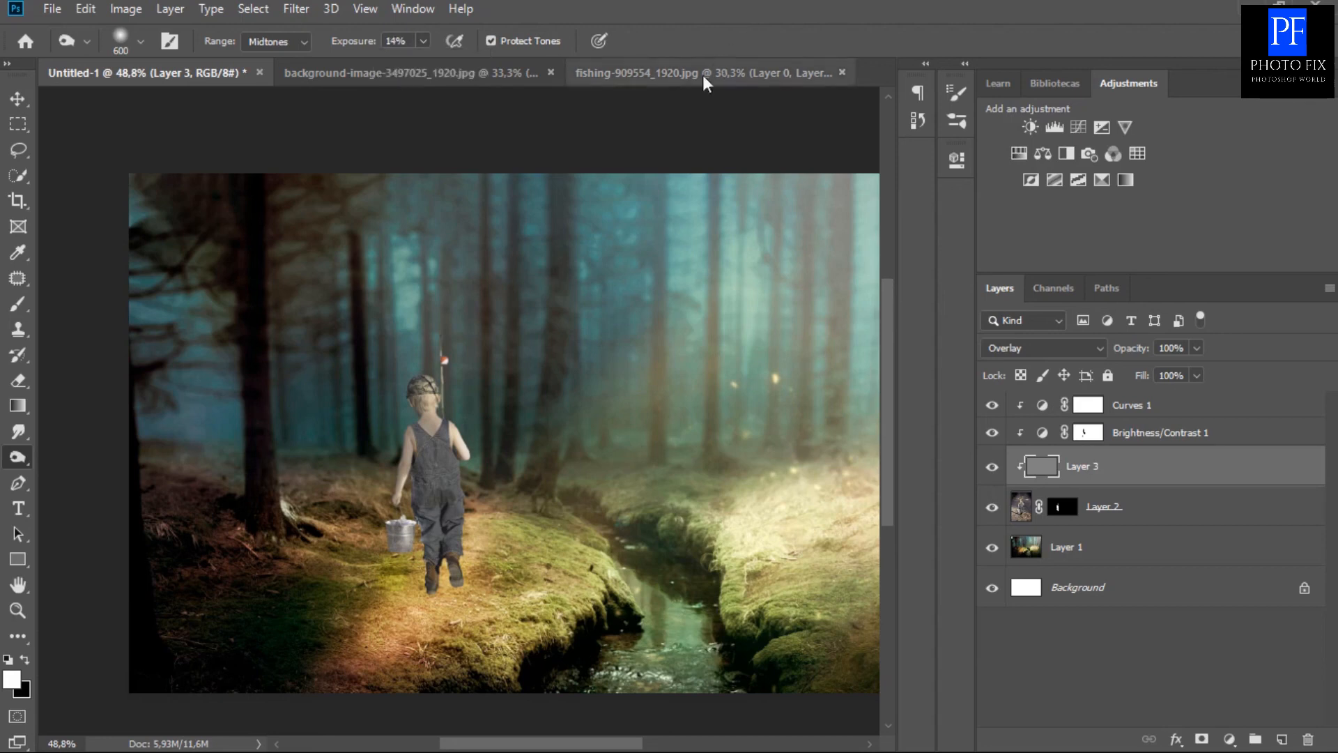
Burn the shadows on the boy's arm, overalls and legs on the gray layer with a 50 px brush.
key("bracketleft")
key("bracketleft")
key("bracketleft")
key("bracketleft")
key("bracketleft")
key("bracketleft")
key("bracketleft")
key("bracketleft")
key("bracketleft")
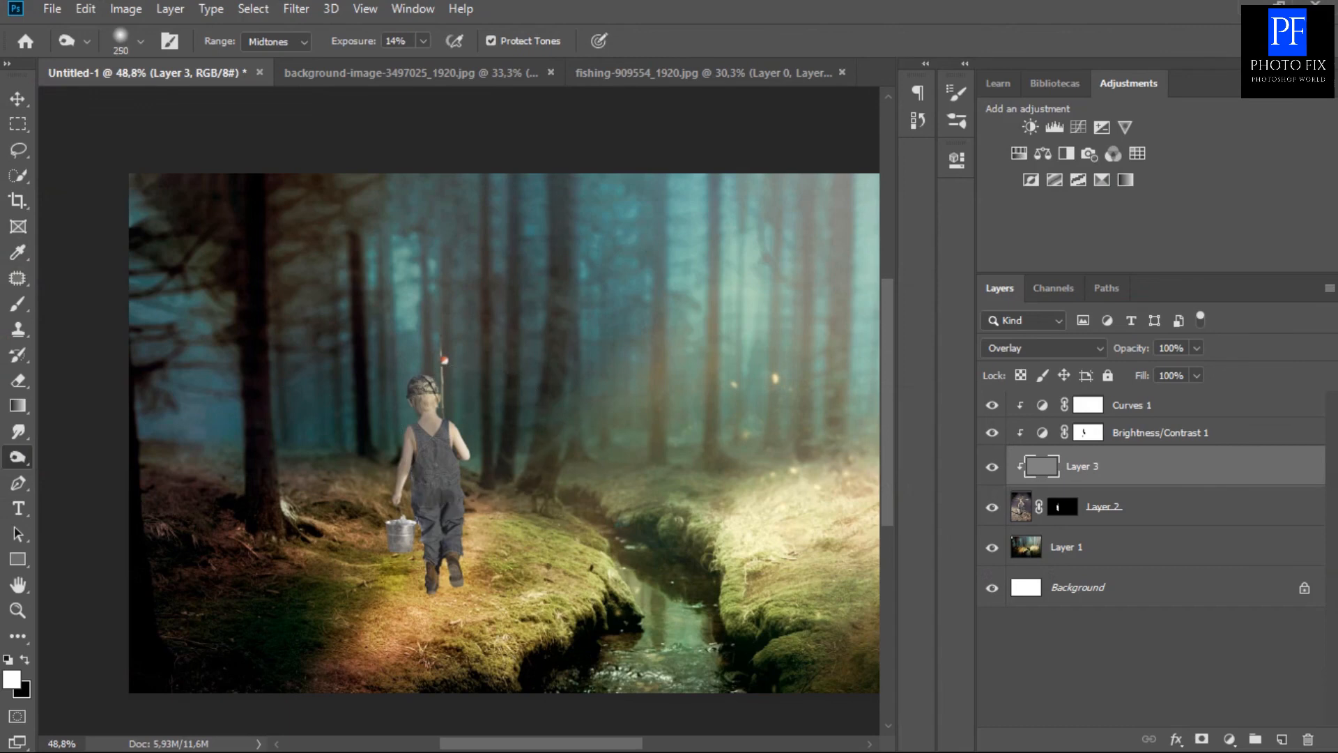
key("bracketleft")
key("bracketleft")
key("bracketleft")
key("bracketleft")
key("bracketleft")
left_click_drag(402, 504, 416, 429)
mouse_move(425, 530)
left_mouse_down()
mouse_move(452, 584)
mouse_move(455, 573)
mouse_move(436, 582)
mouse_move(435, 509)
mouse_move(454, 505)
mouse_move(435, 458)
mouse_move(458, 490)
mouse_move(440, 452)
left_mouse_up()
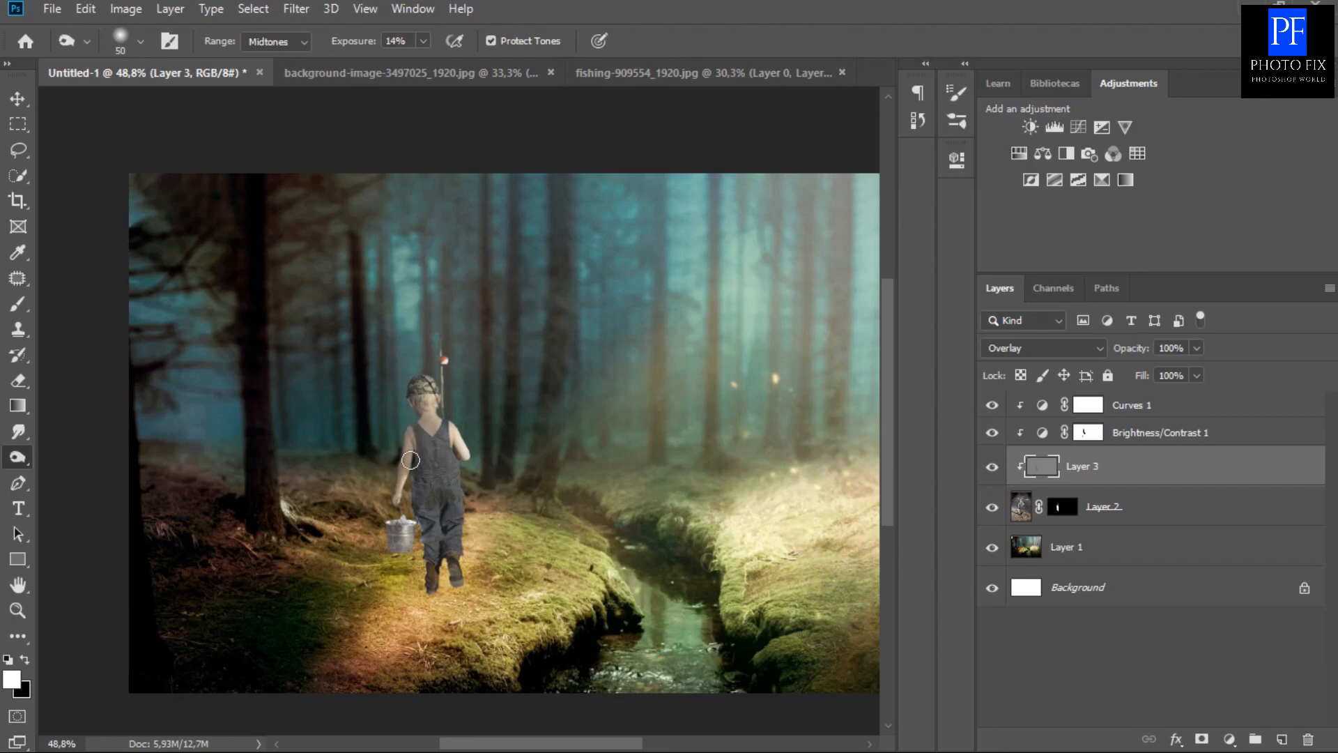
left_click_drag(425, 464, 431, 506)
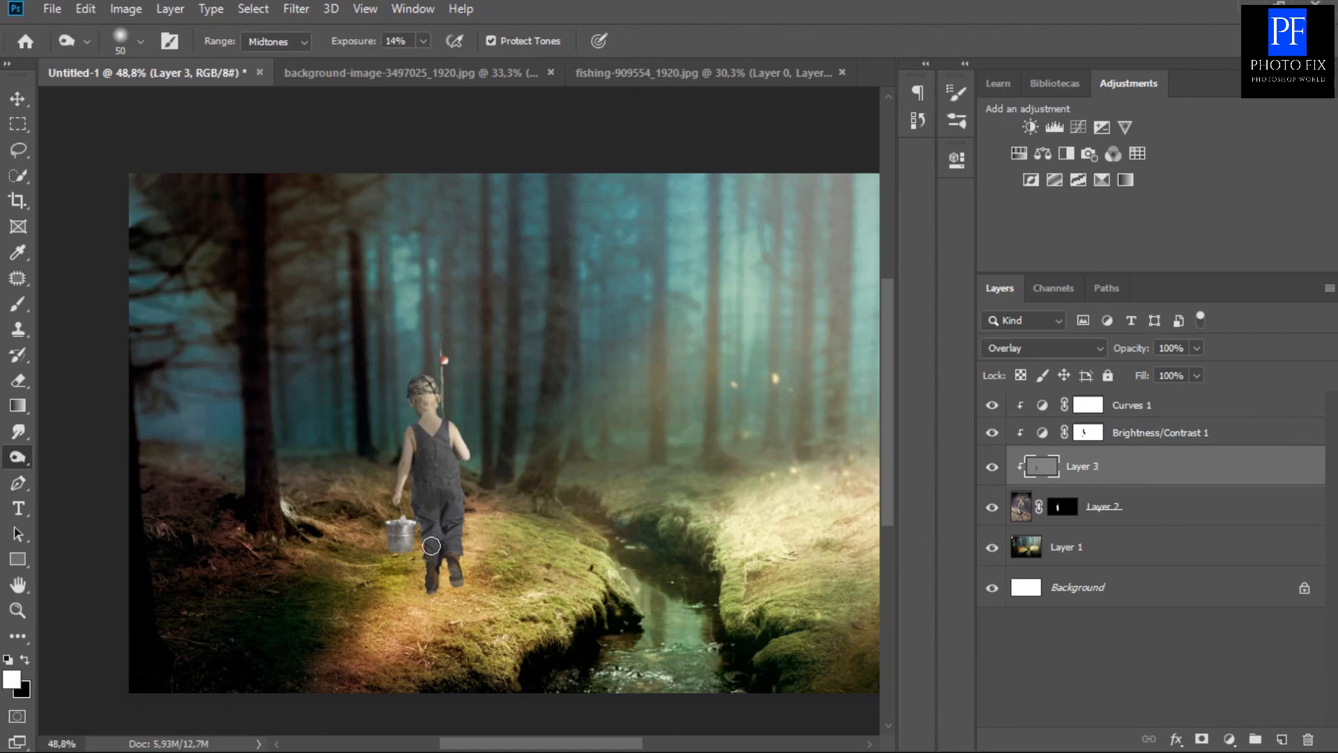
left_click(17, 98)
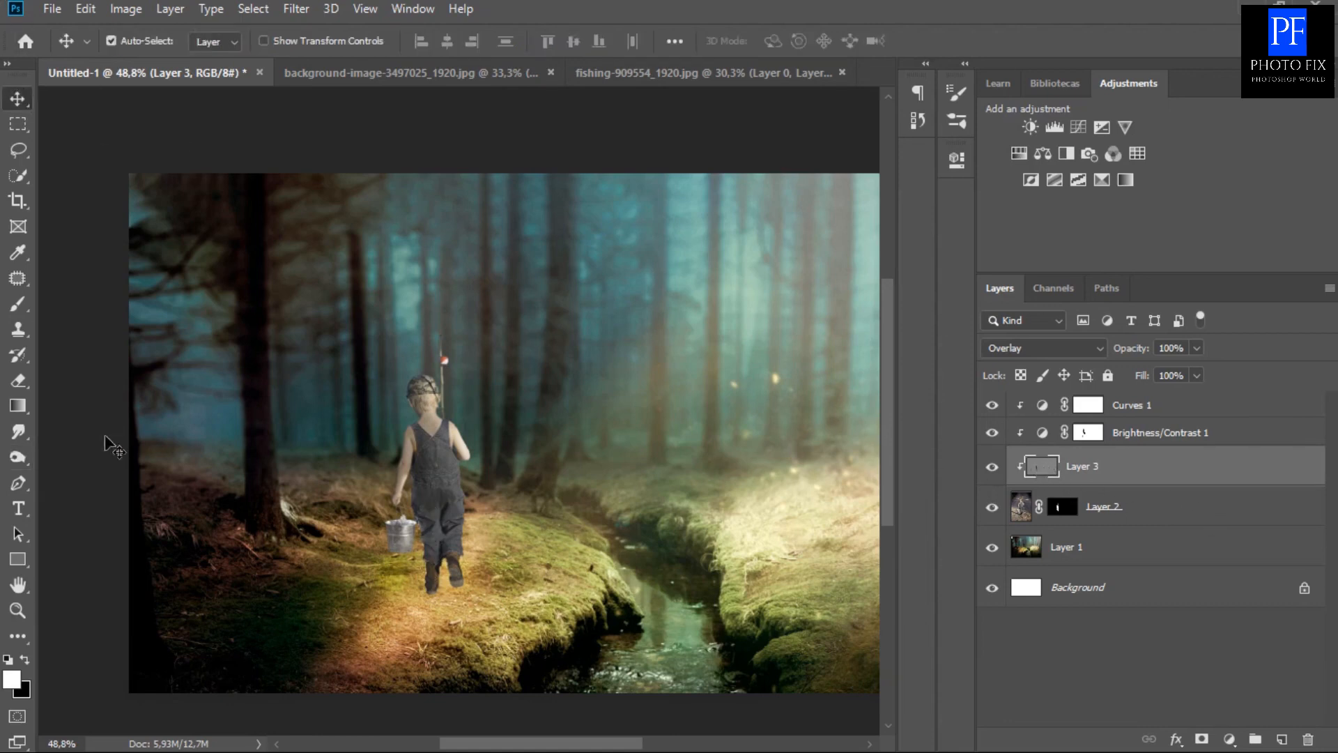
Dodge the back of the boy's head and neck on the gray layer, using the Highlights range at 27% exposure.
left_click(18, 457)
left_click(65, 460)
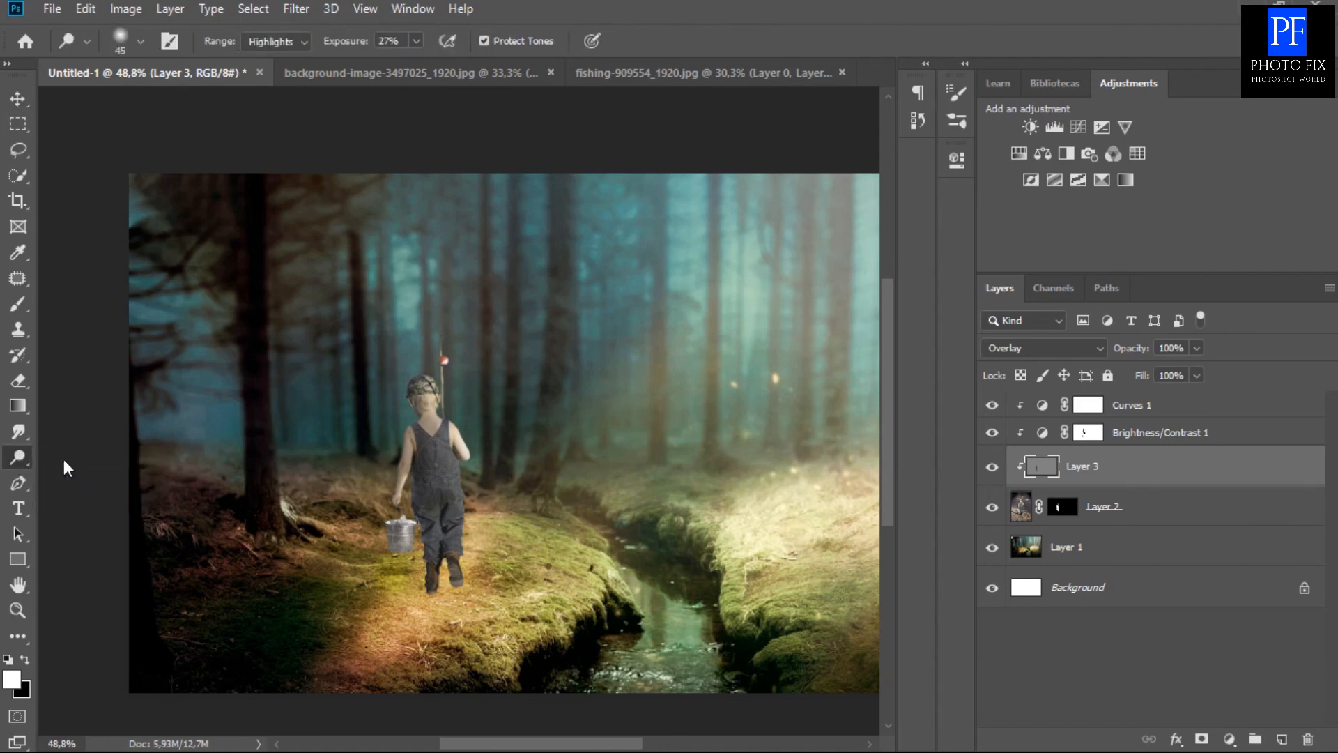
left_click_drag(432, 399, 427, 420)
left_click(18, 98)
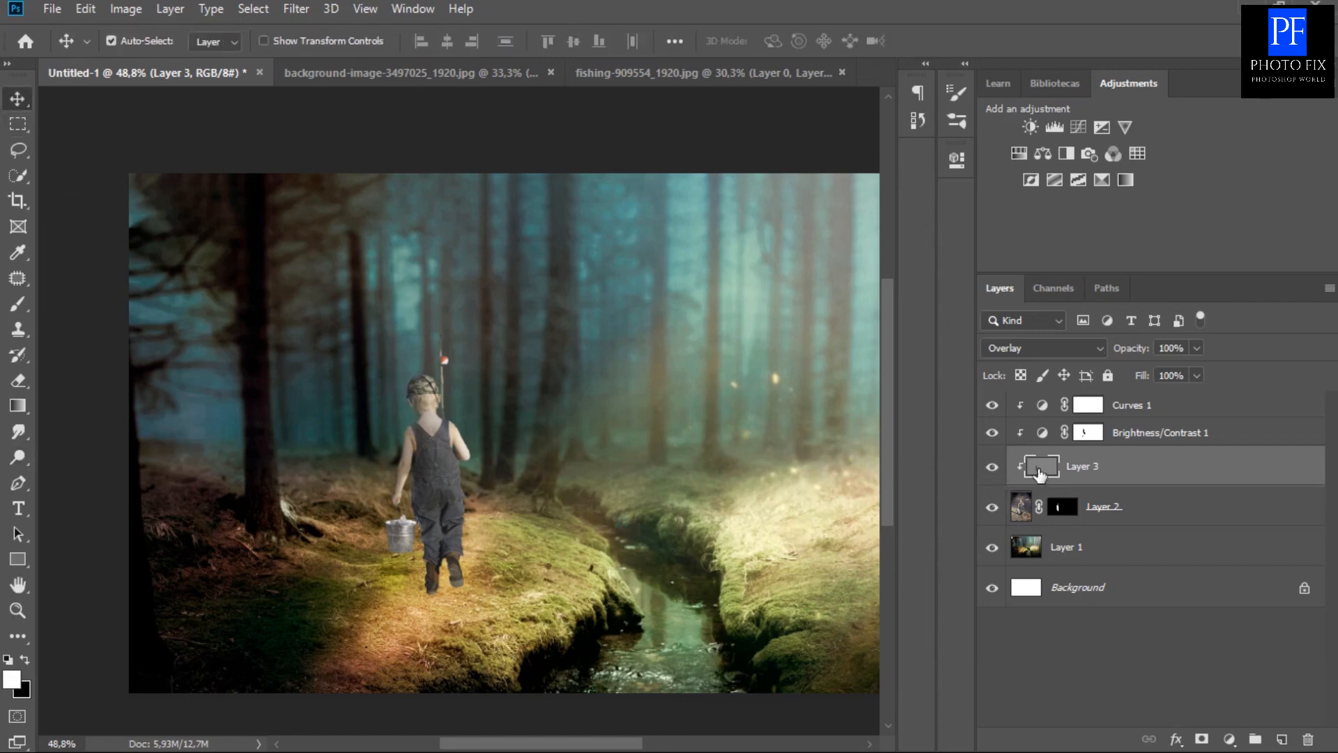
Duplicate the boy's Layer 2 and apply the layer mask of the original beneath the copy.
left_click(1088, 509)
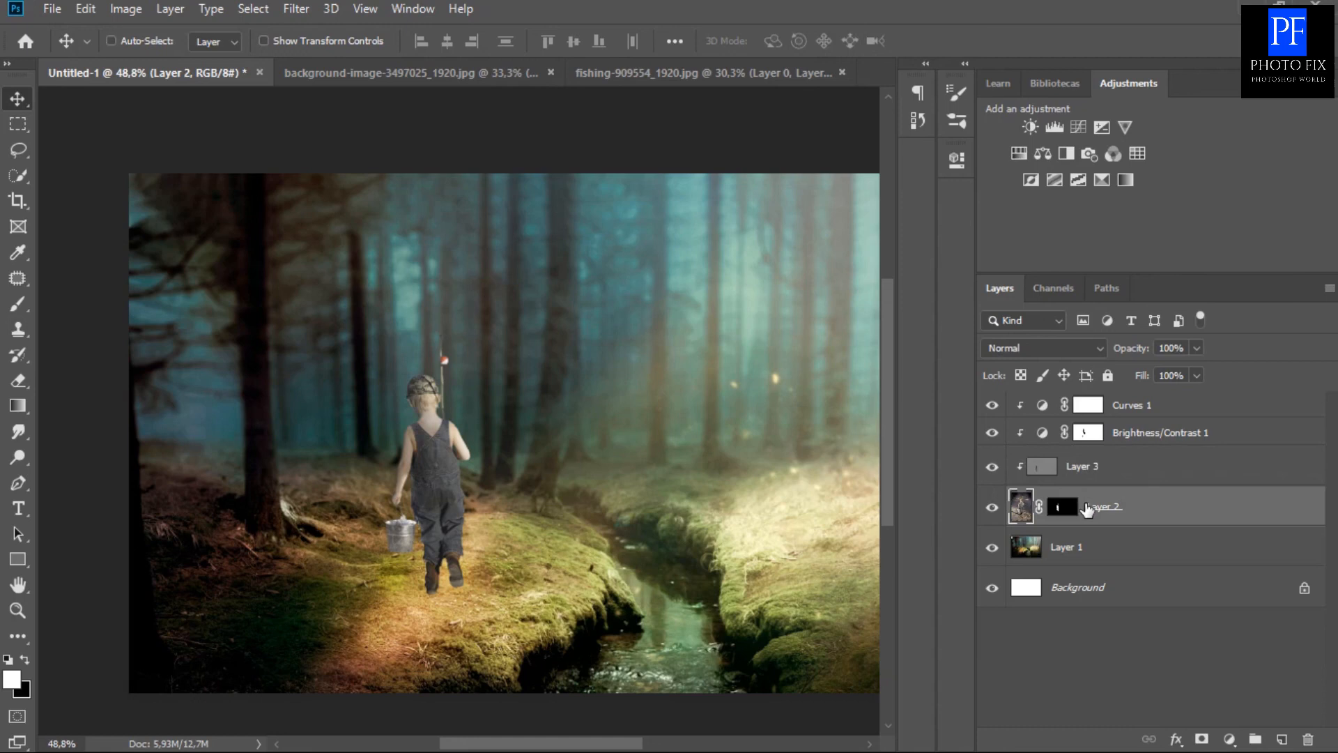
key("ctrl+j")
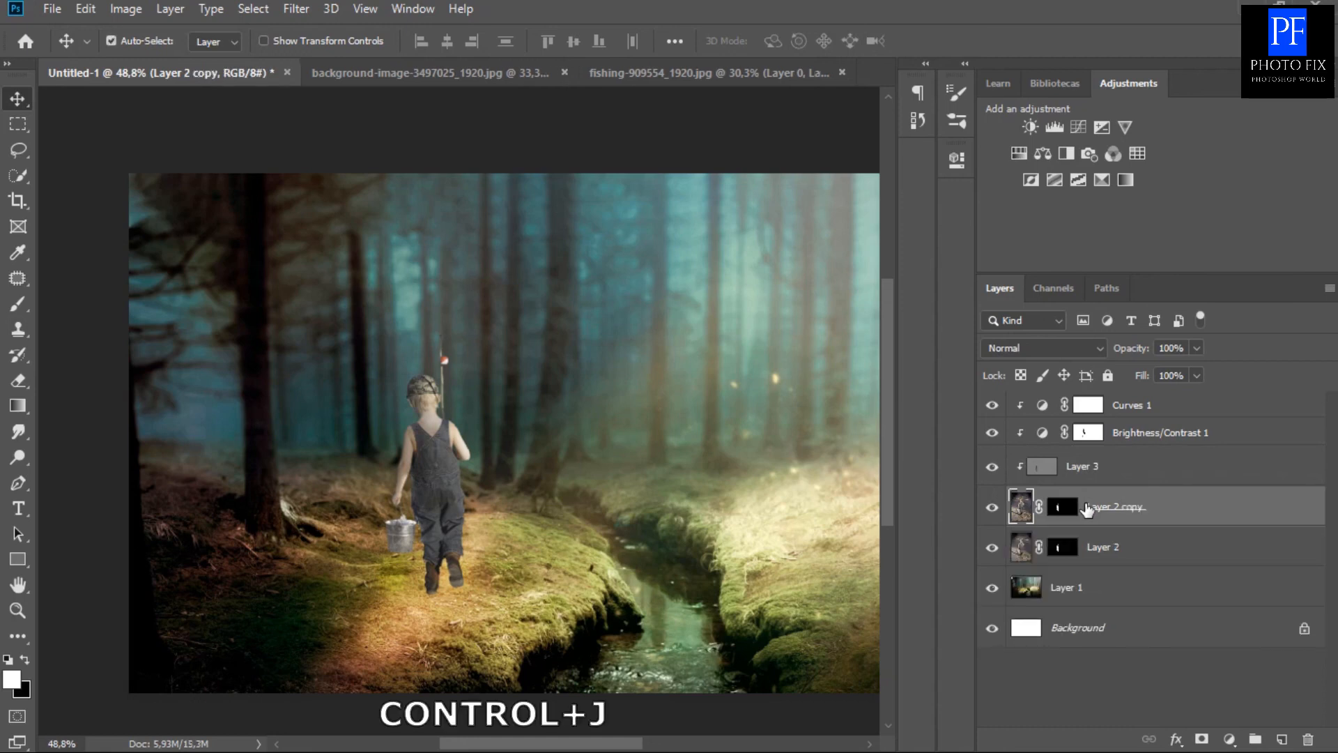
left_click(1100, 546)
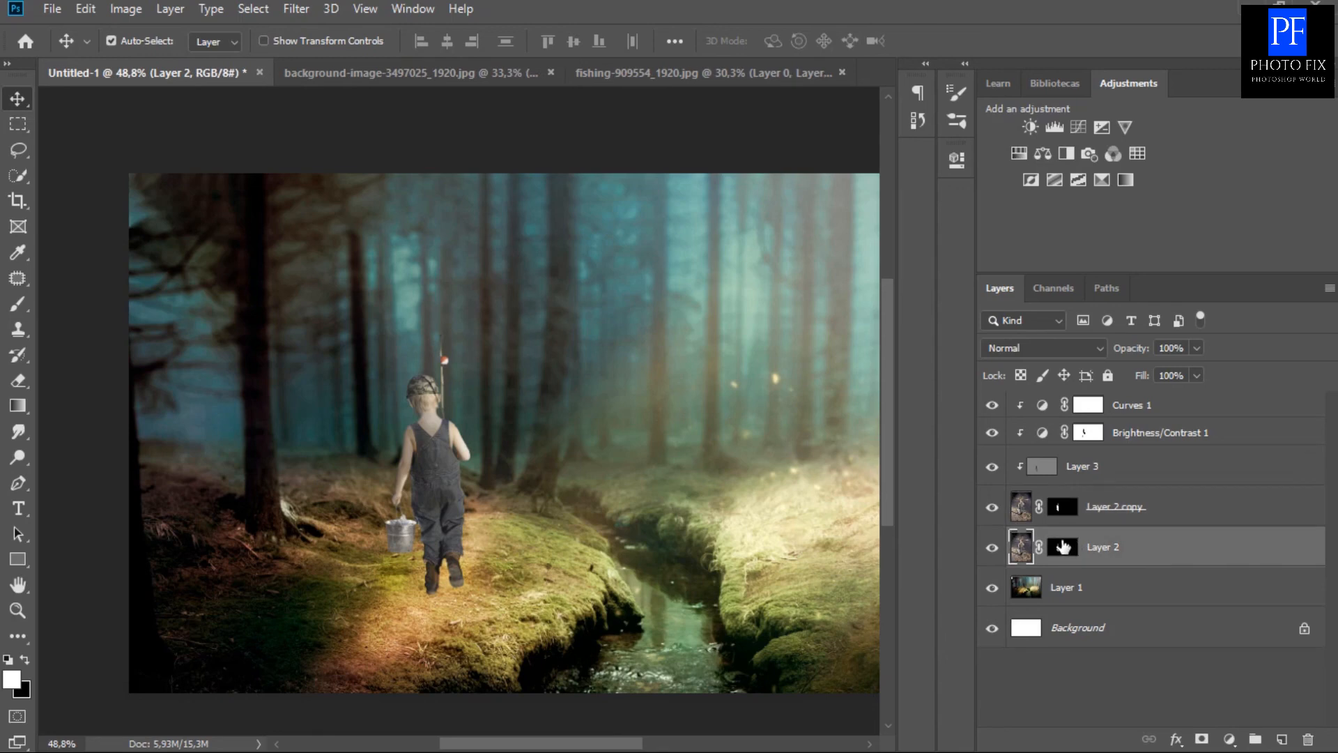
right_click(1063, 548)
left_click(1102, 595)
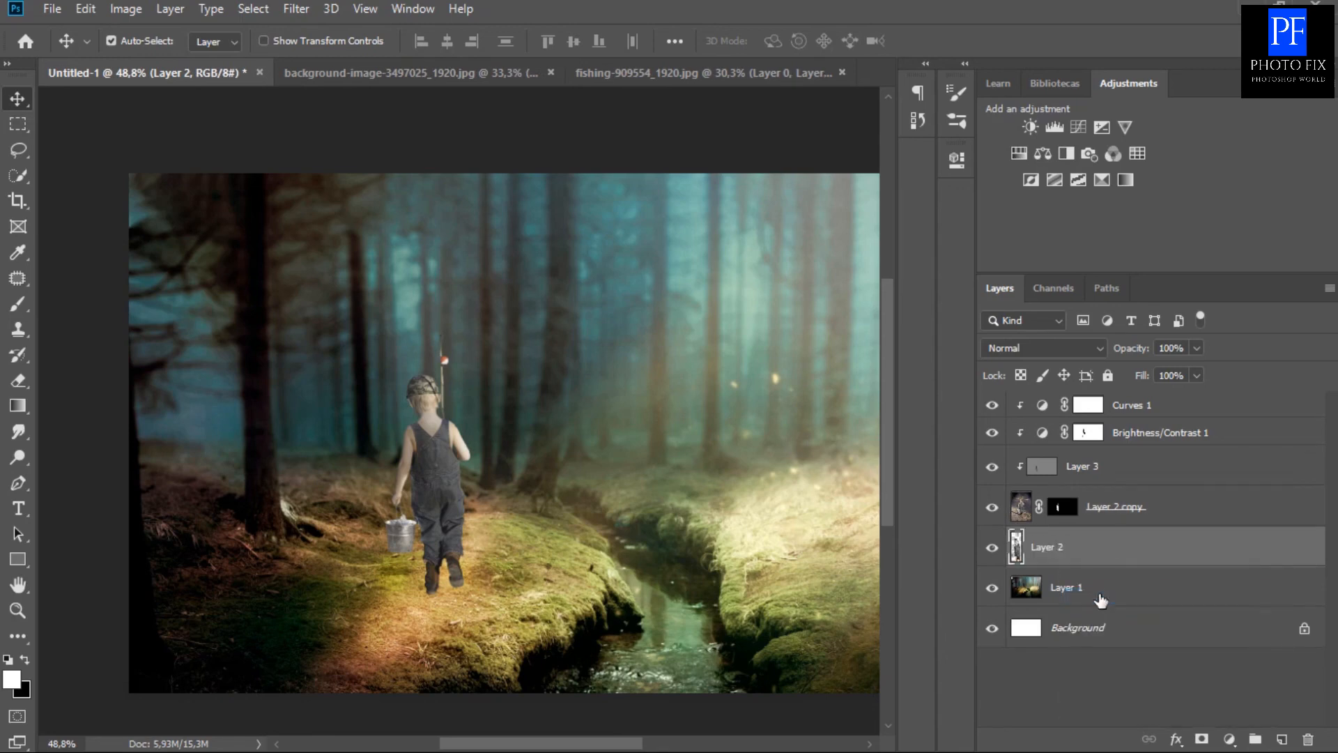
Turn the original Layer 2 into a black silhouette using Hue/Saturation with Lightness at -100.
key("ctrl+u")
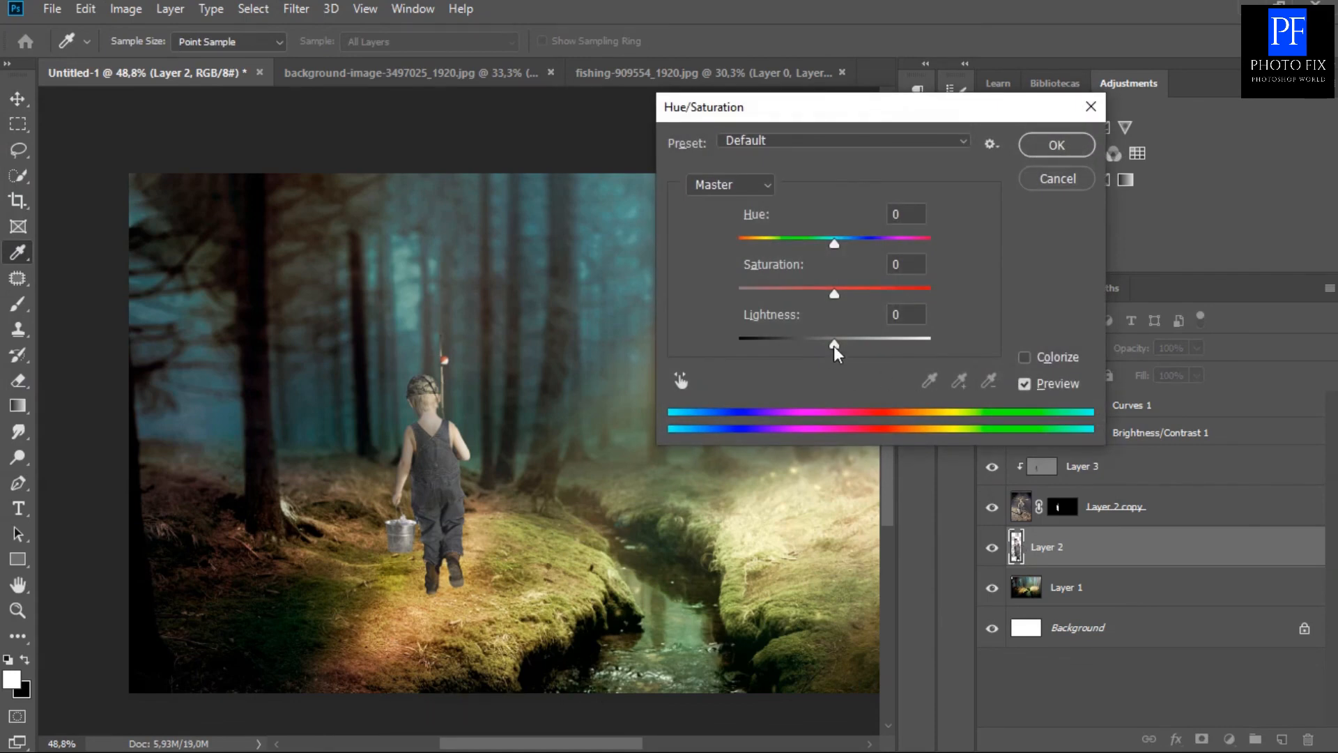
left_click_drag(835, 344, 711, 347)
left_click(1054, 146)
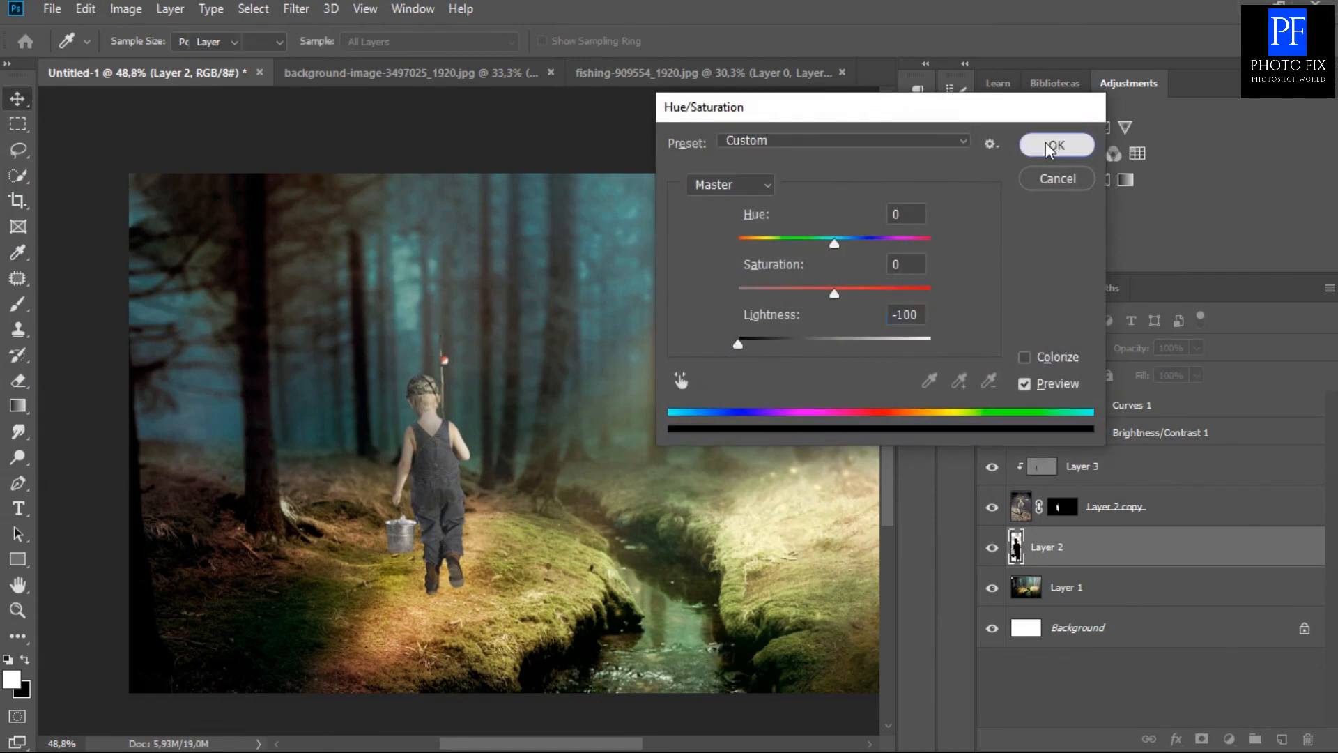
Scale the boy's Layer 2 copy to 89.94% and reposition him over the black silhouette.
key("ctrl+minus")
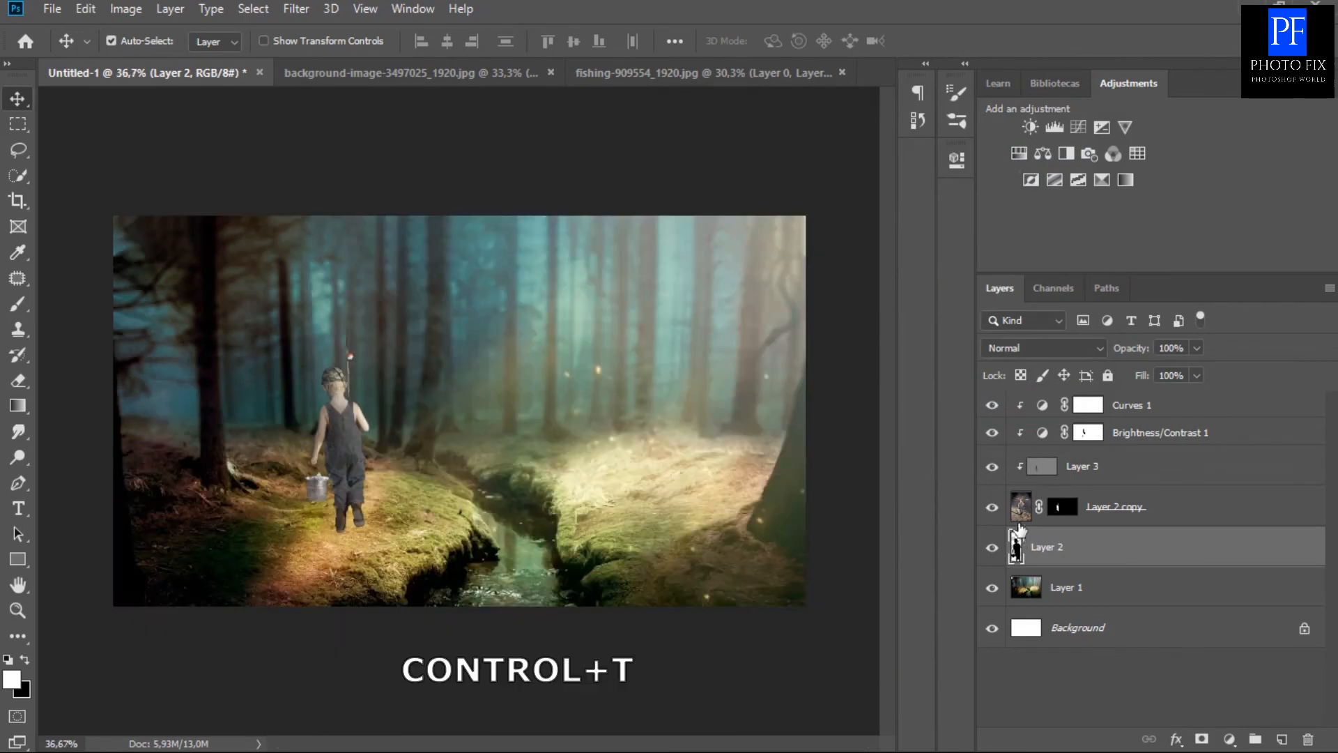
left_click(1022, 507)
key("ctrl+t")
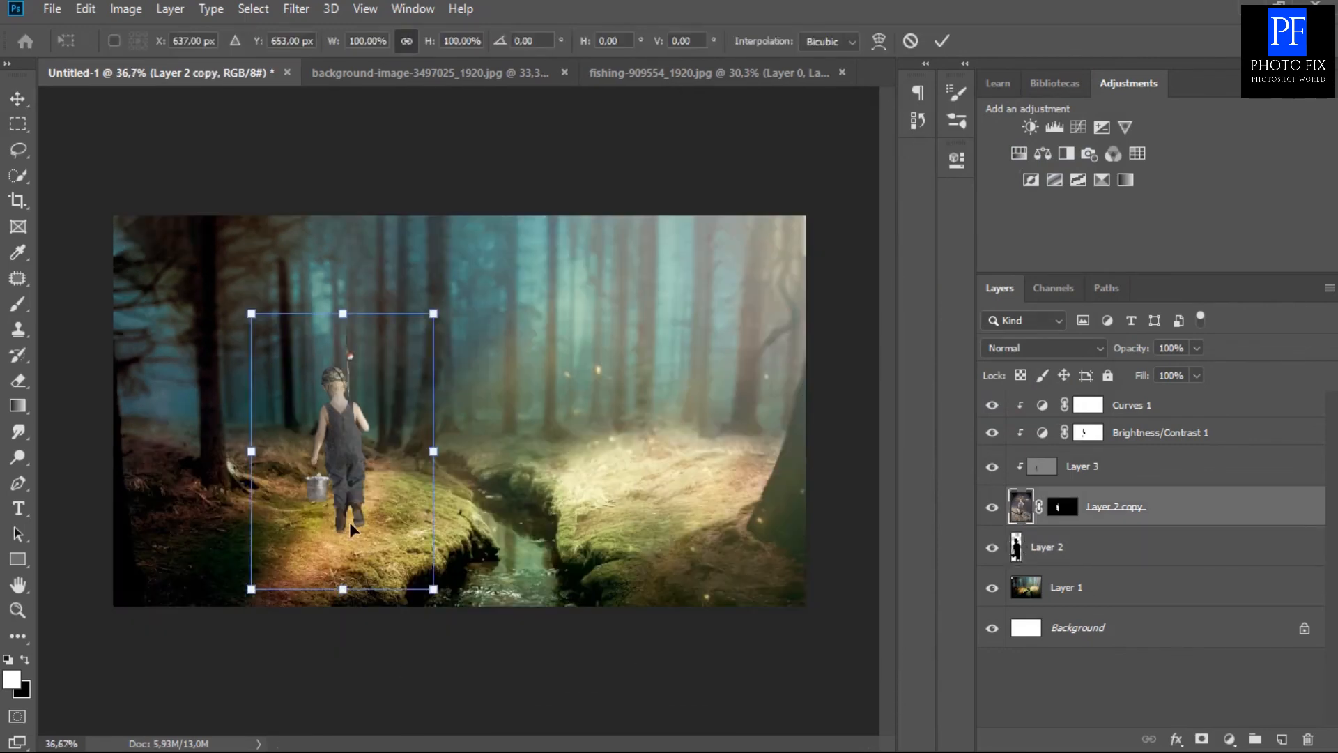
left_click_drag(433, 314, 415, 341)
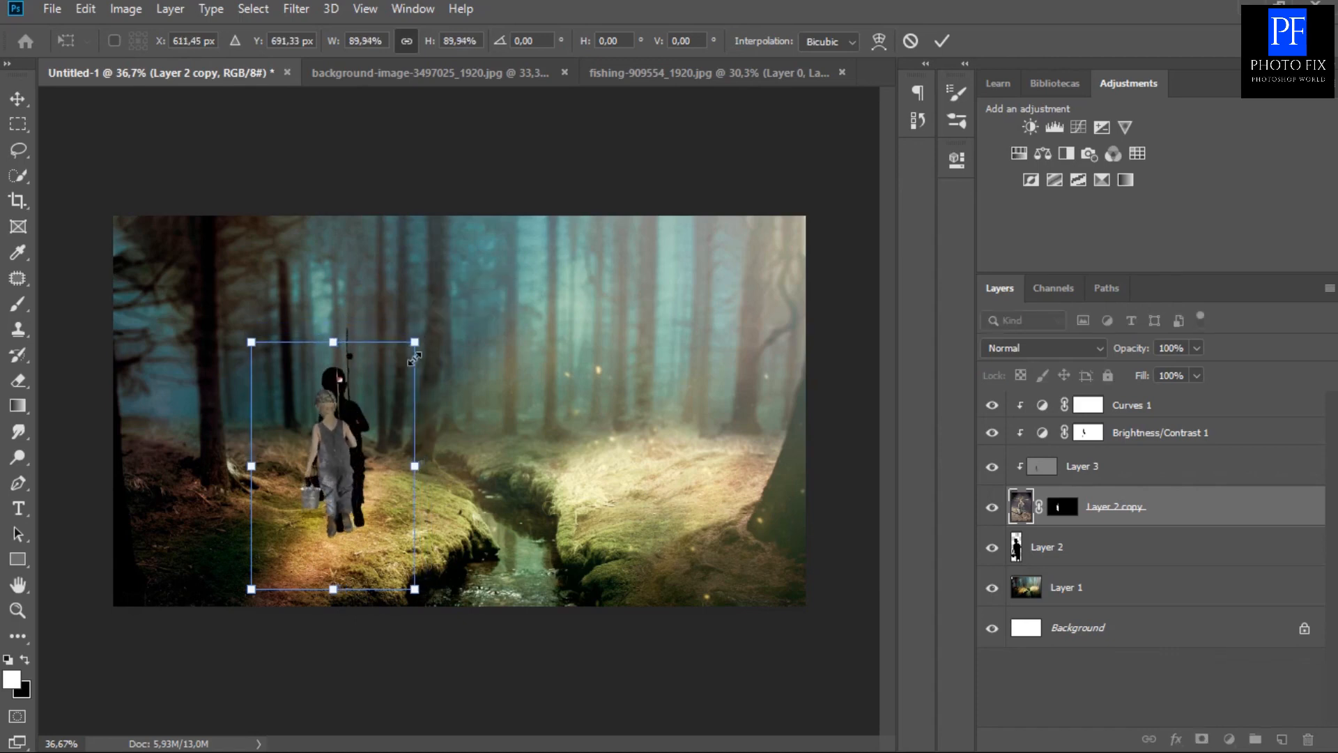
left_click_drag(355, 496, 363, 466)
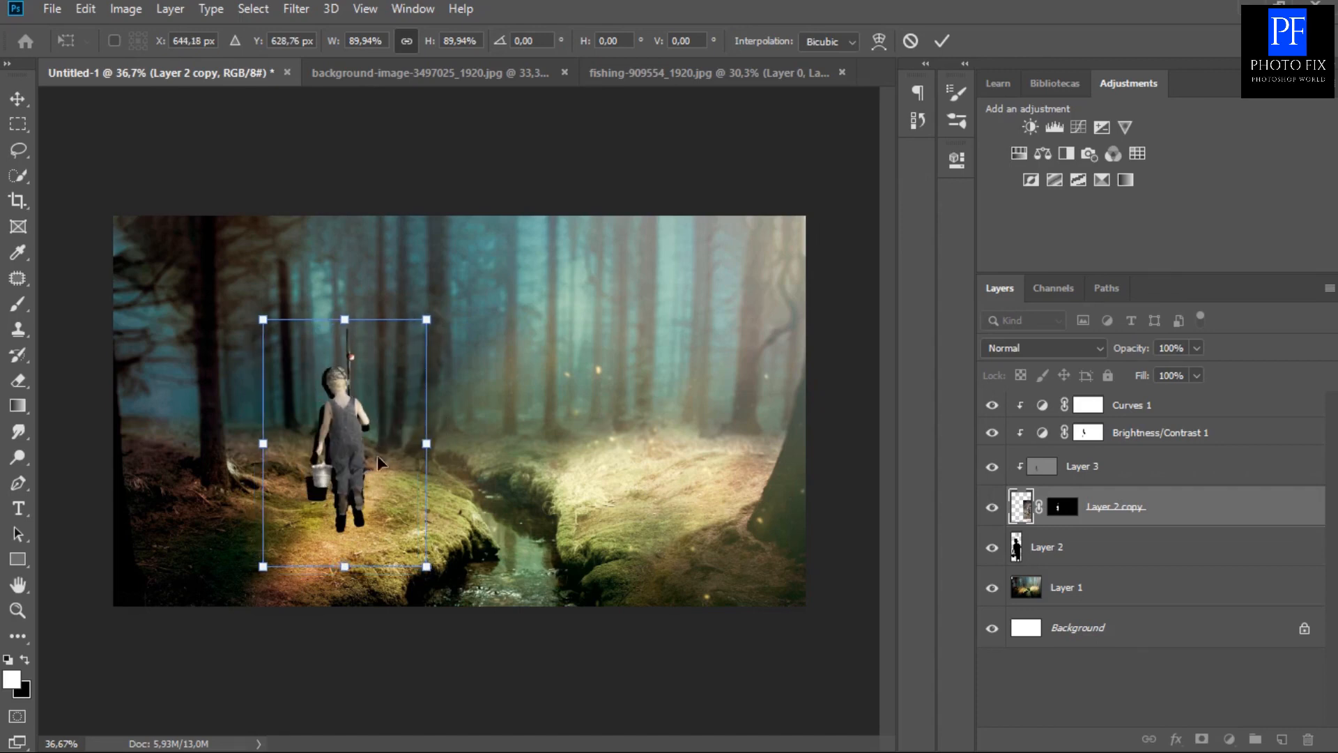
Flip the black silhouette on Layer 2 vertically with Free Transform.
left_click(1042, 549)
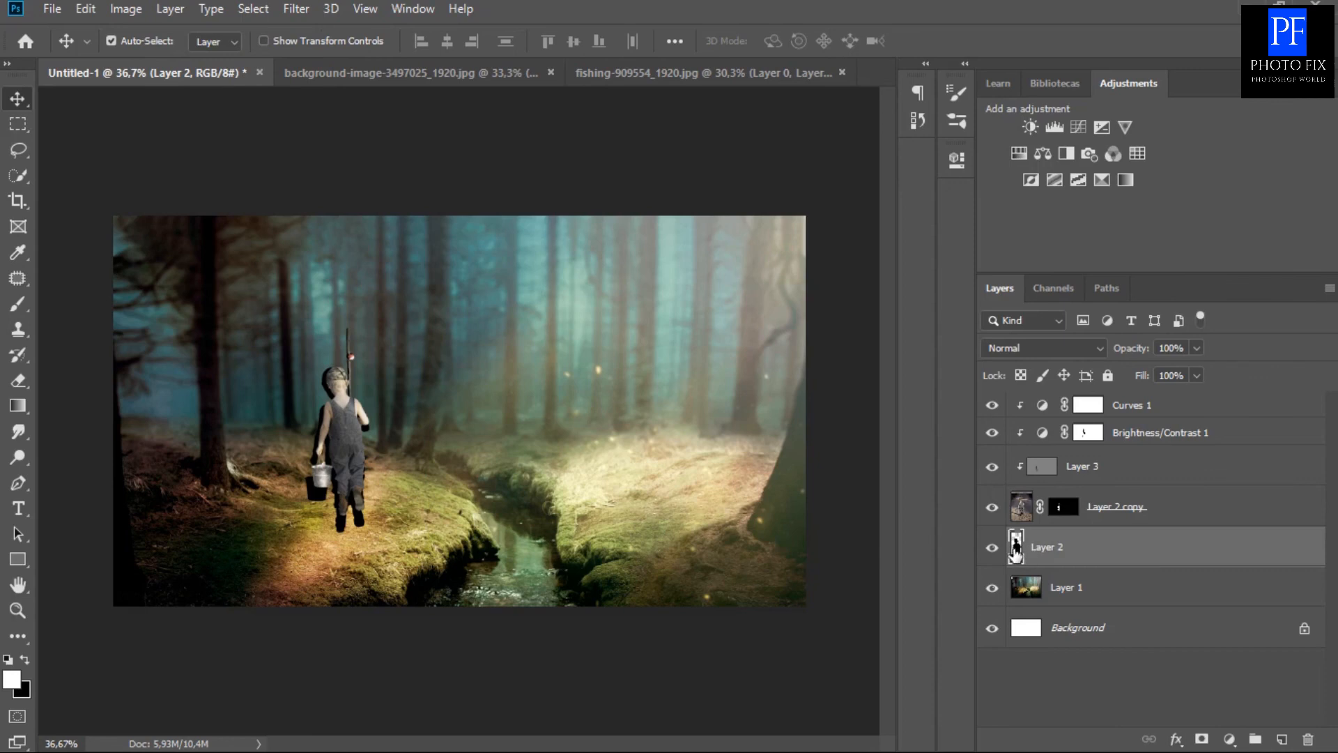
key("ctrl+t")
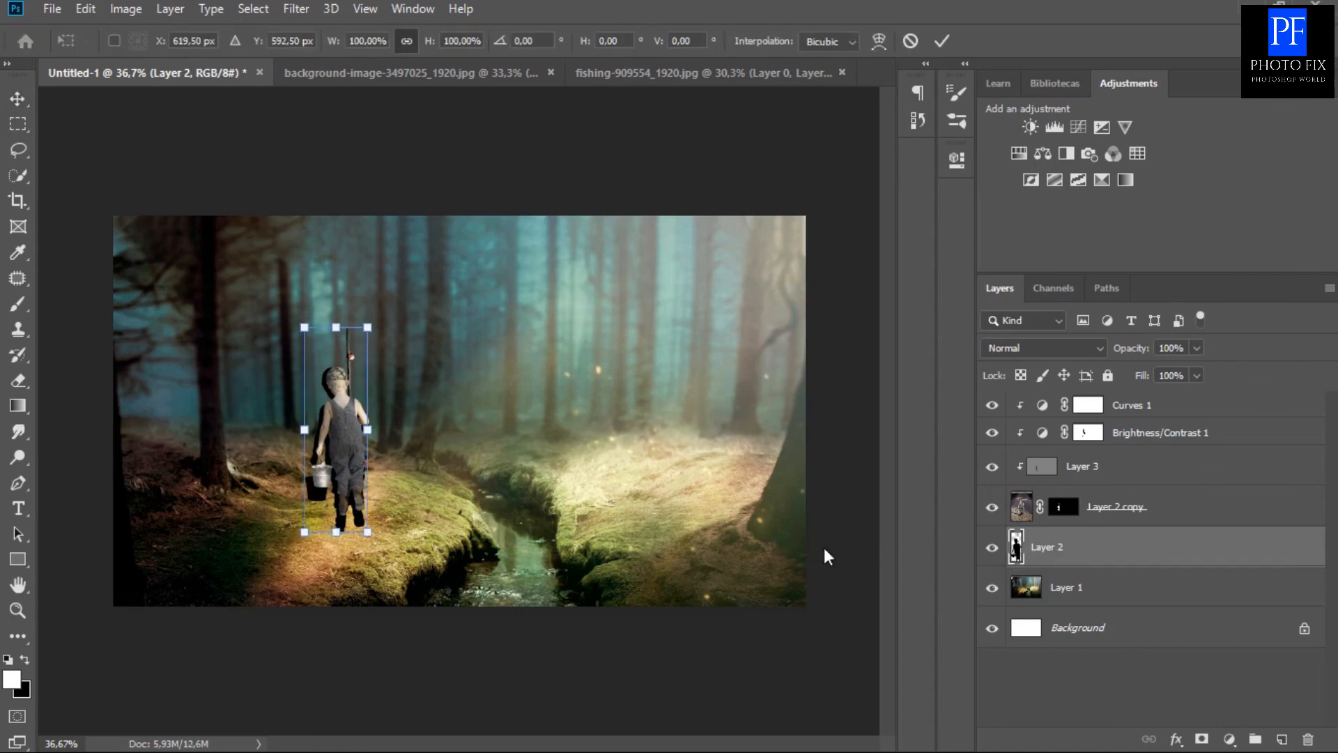
right_click(341, 420)
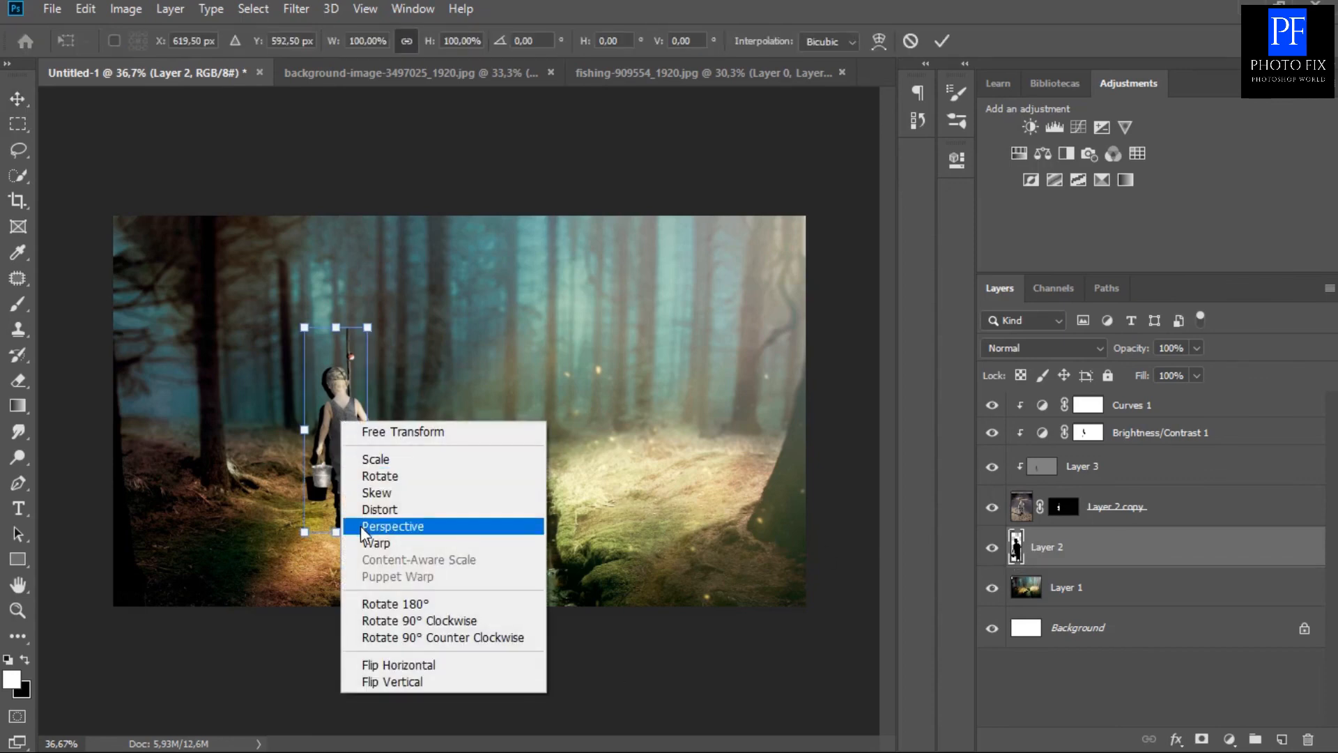
left_click(373, 680)
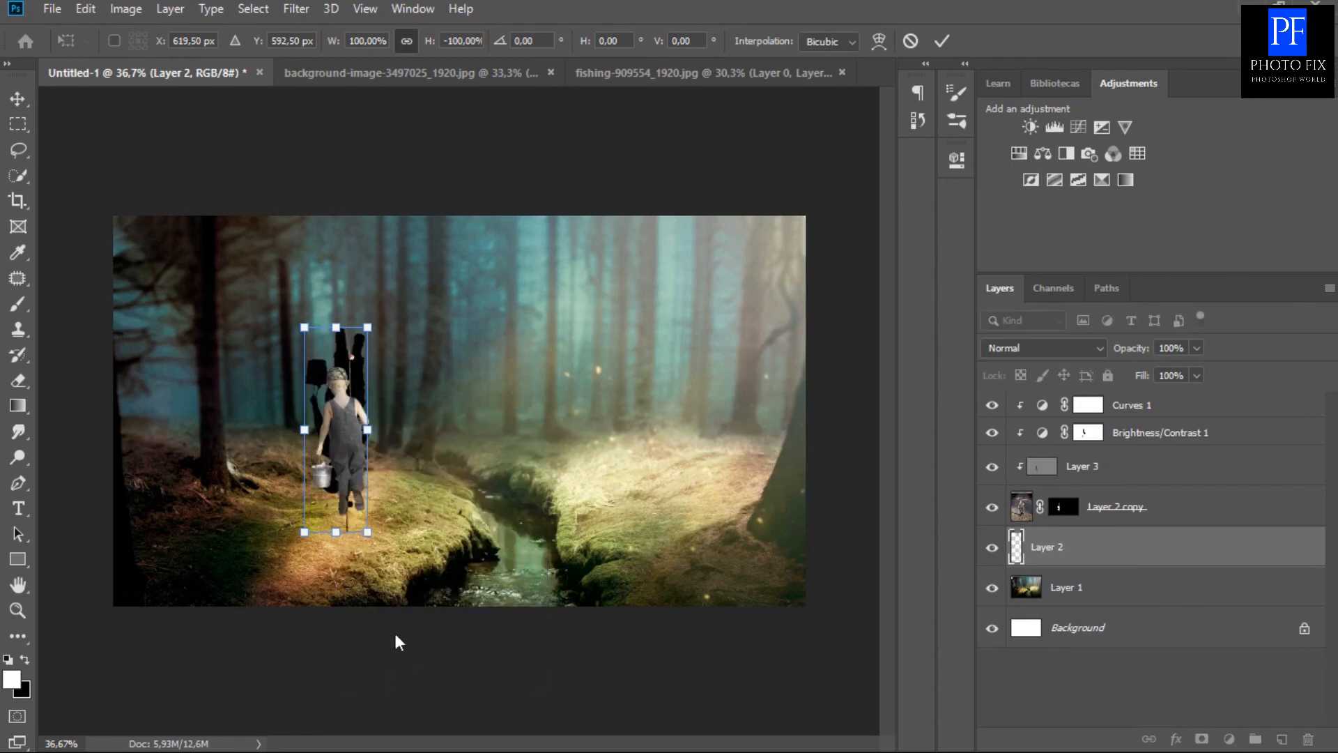
Rotate the flipped silhouette to -155.16°, scale it to 87.66% width and -72.18% height, and lay it on the ground from the boy's feet.
left_click_drag(352, 373, 417, 564)
left_click_drag(298, 563, 285, 587)
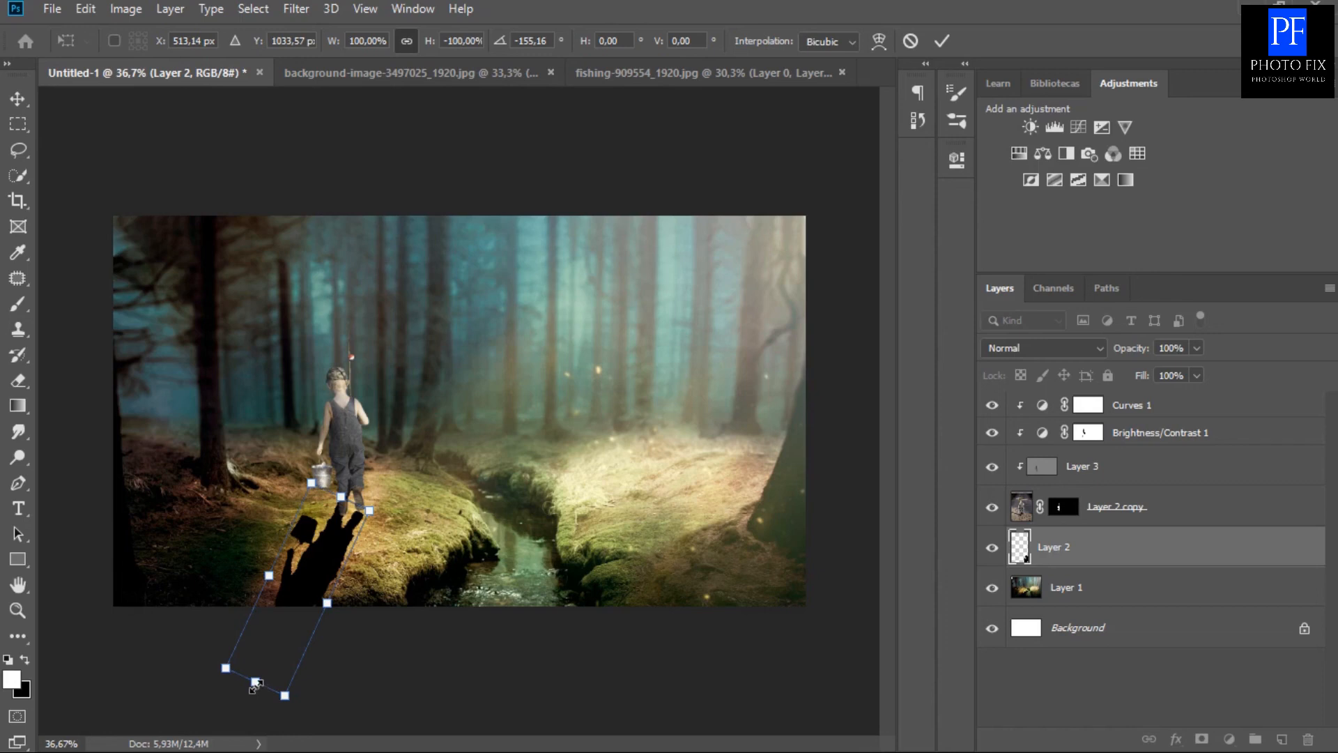
left_click_drag(256, 683, 281, 620)
mouse_move(337, 579)
left_mouse_down()
mouse_move(345, 561)
mouse_move(316, 590)
left_mouse_up()
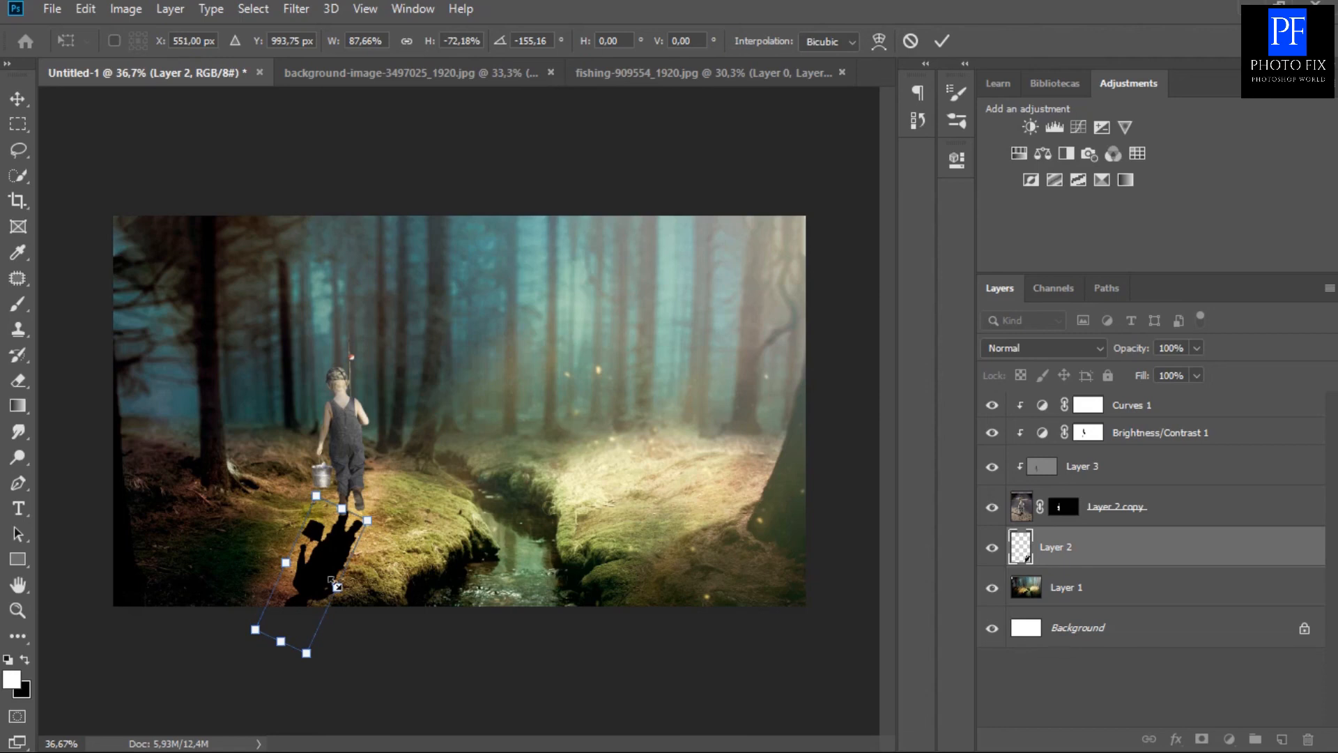
left_click(942, 42)
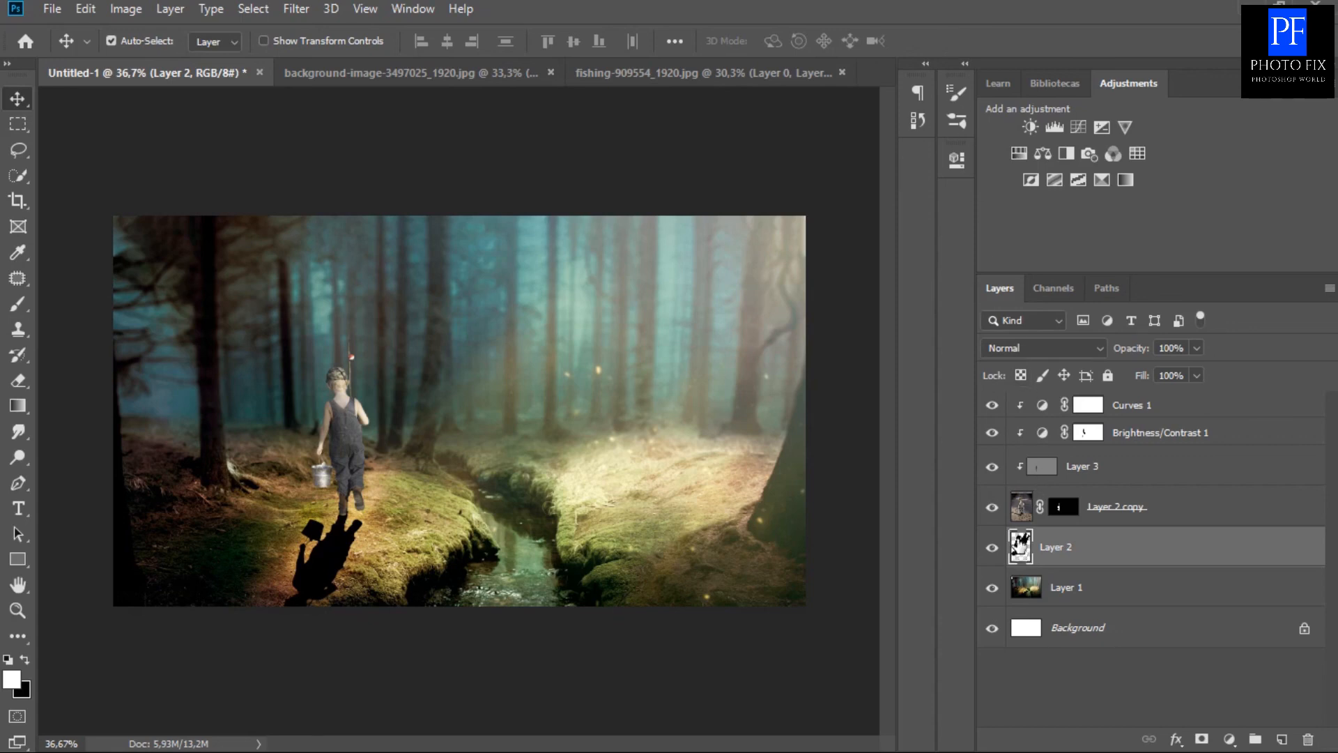
Soften the silhouette shadow on Layer 2 with a Gaussian Blur of 1 pixel radius.
left_click(297, 11)
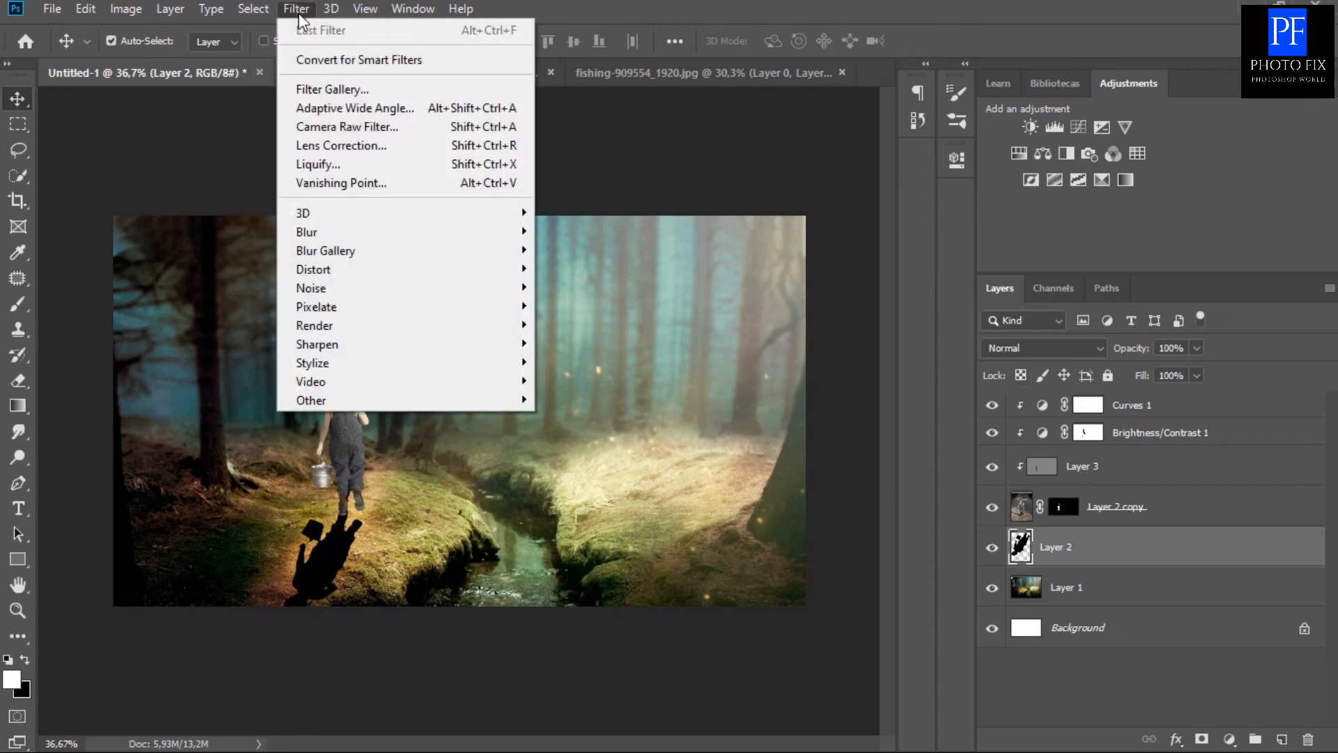
mouse_move(379, 232)
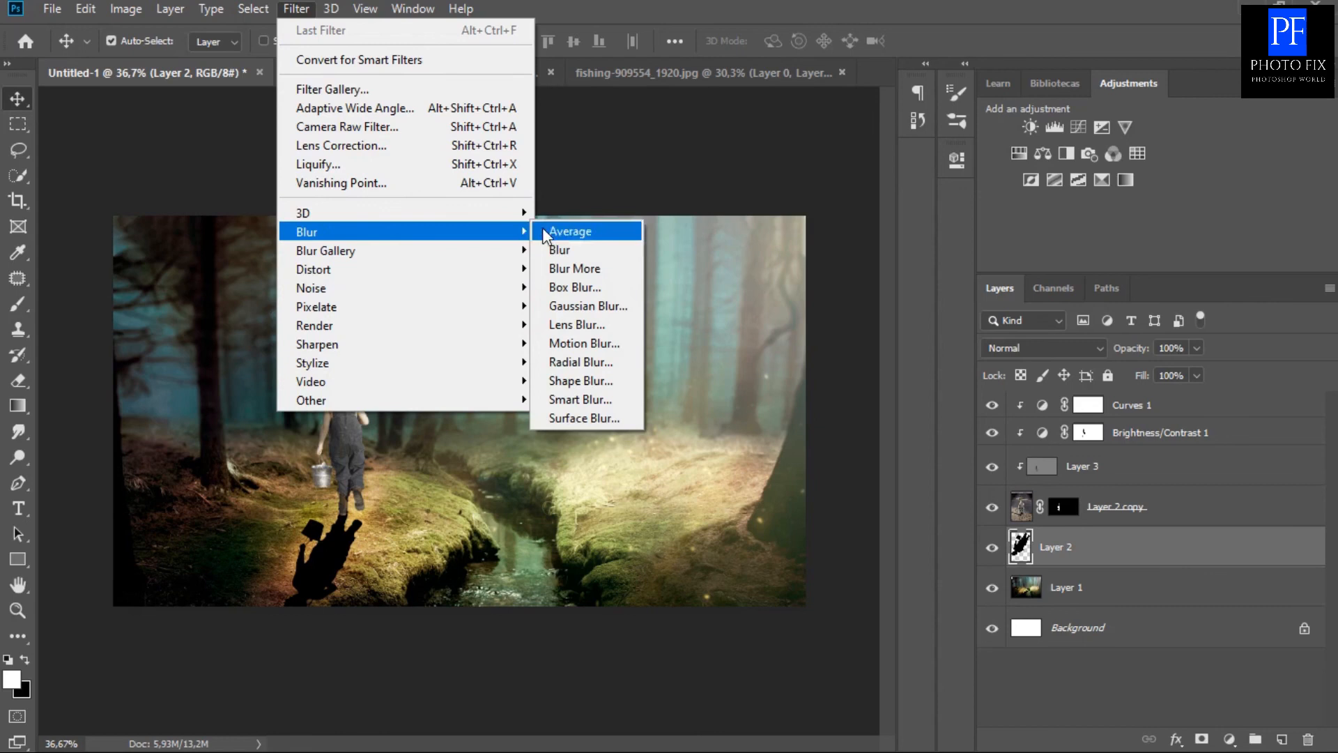
left_click(563, 305)
type("1")
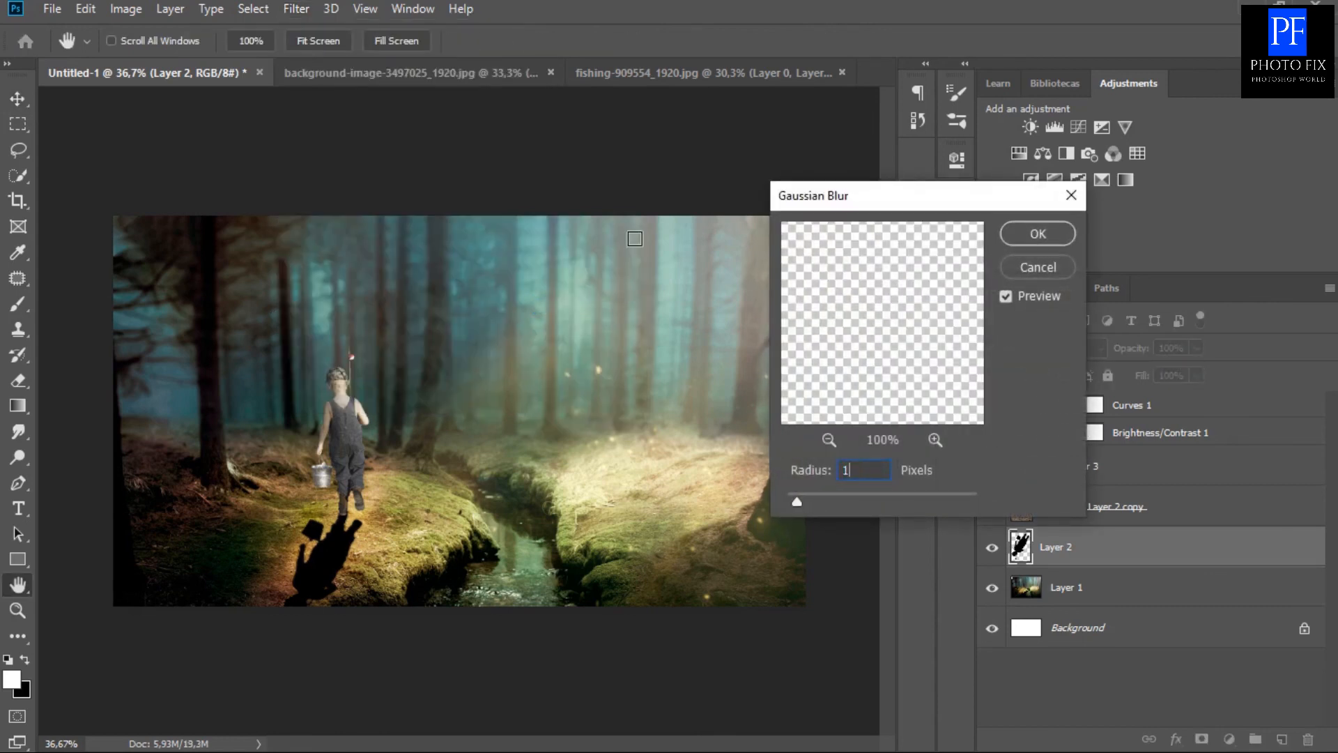
left_click(1065, 236)
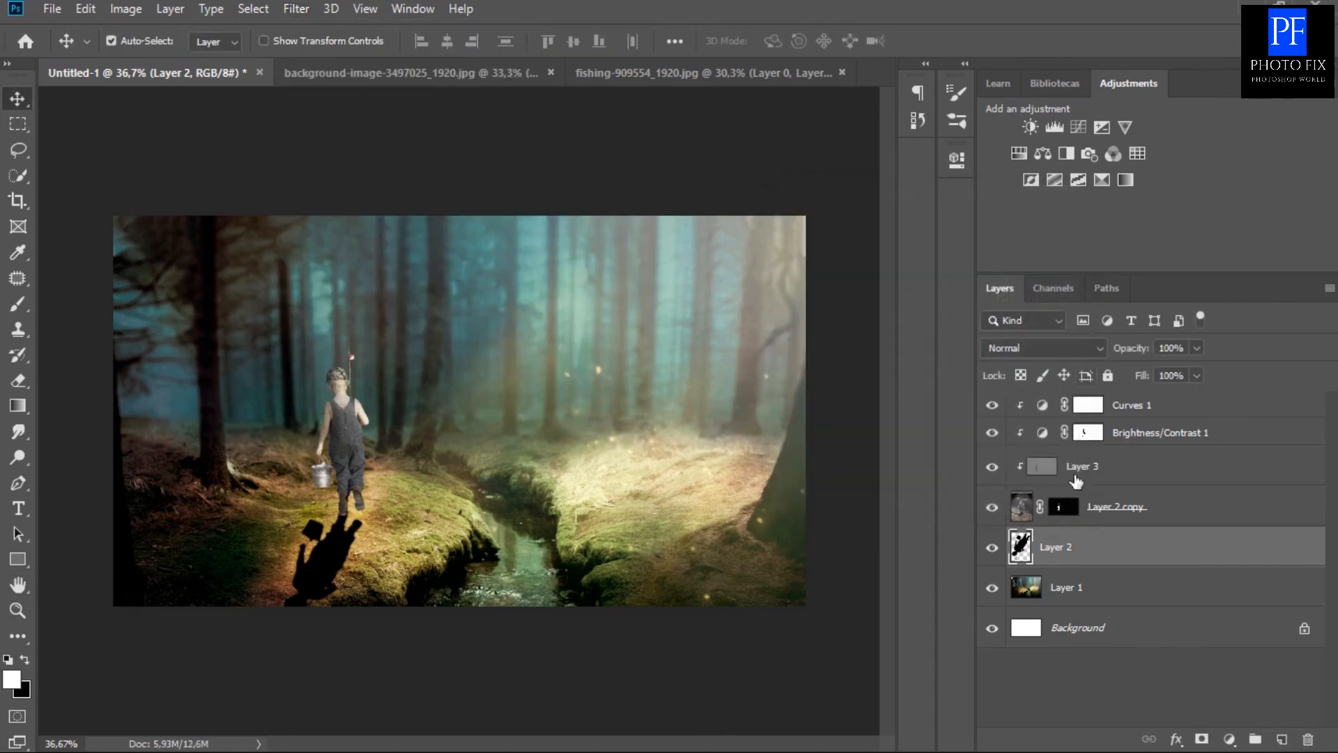
Lower the shadow layer's opacity to 54% and add an empty layer above it.
left_click(1197, 348)
left_click_drag(1195, 374, 1156, 383)
left_click(1266, 344)
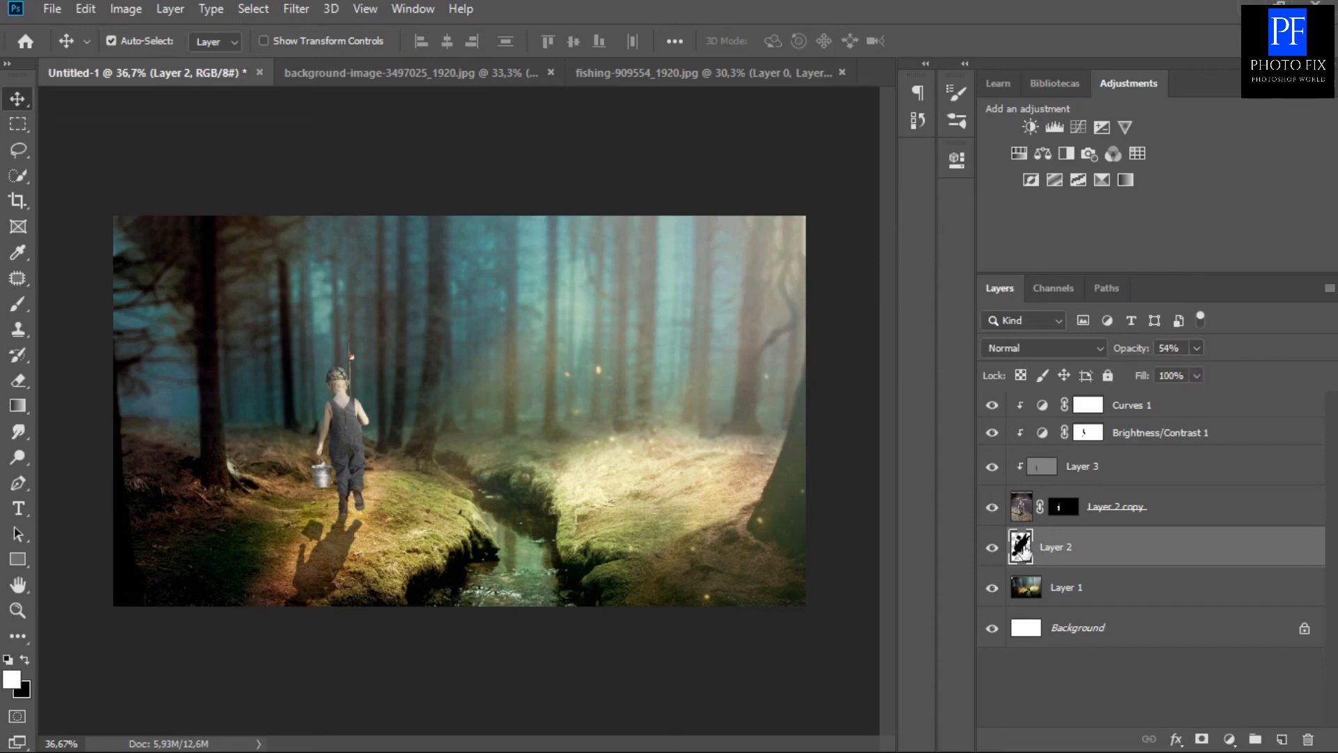
left_click(1279, 739)
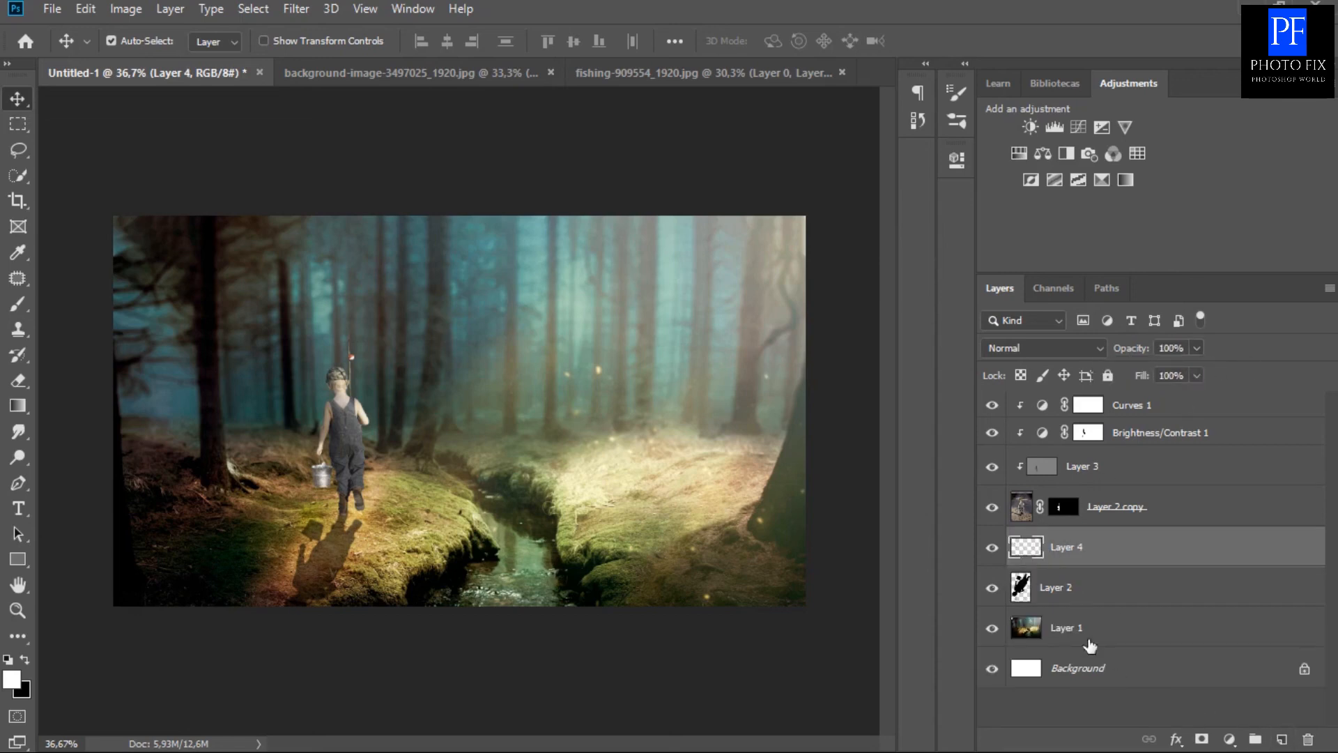
Nudge the shadow on Layer 2 so its foot lines up with the boy's planted boot.
left_click(1021, 589)
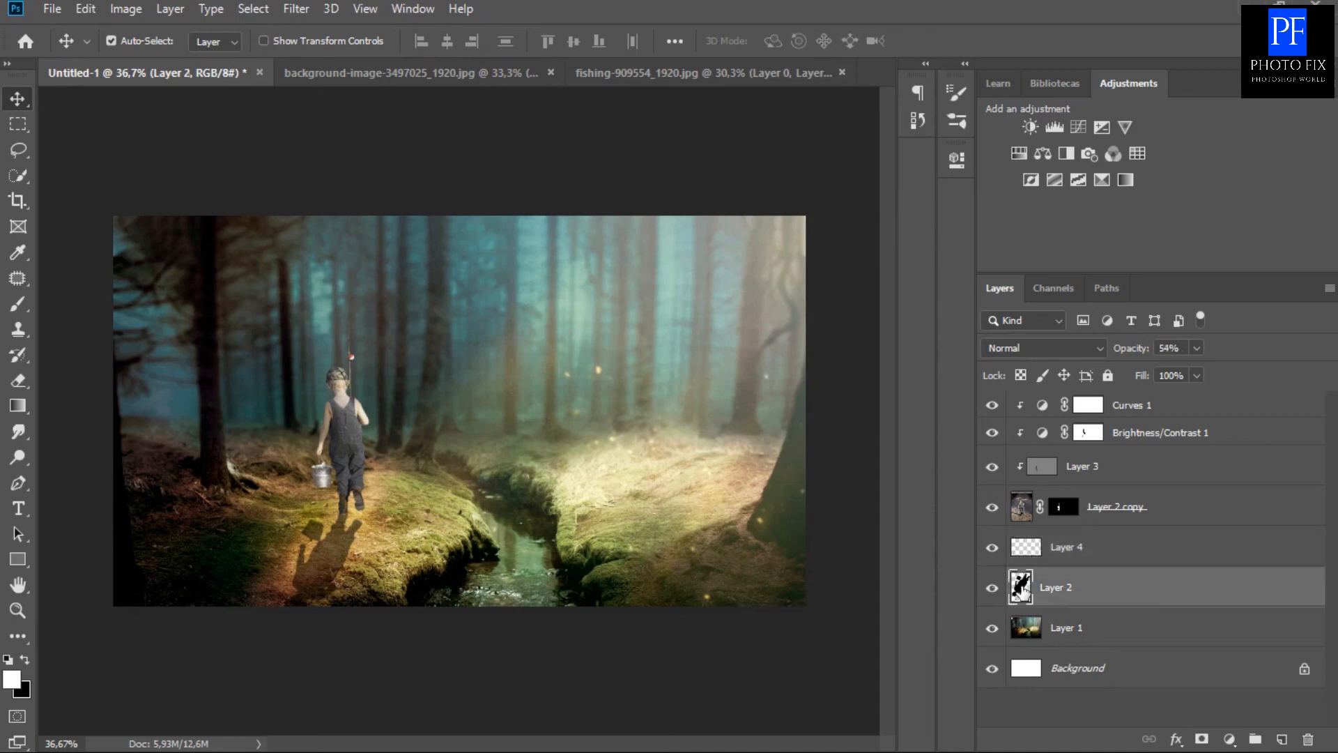
scroll(324, 550, "up", 1)
scroll(324, 551, "up", 17)
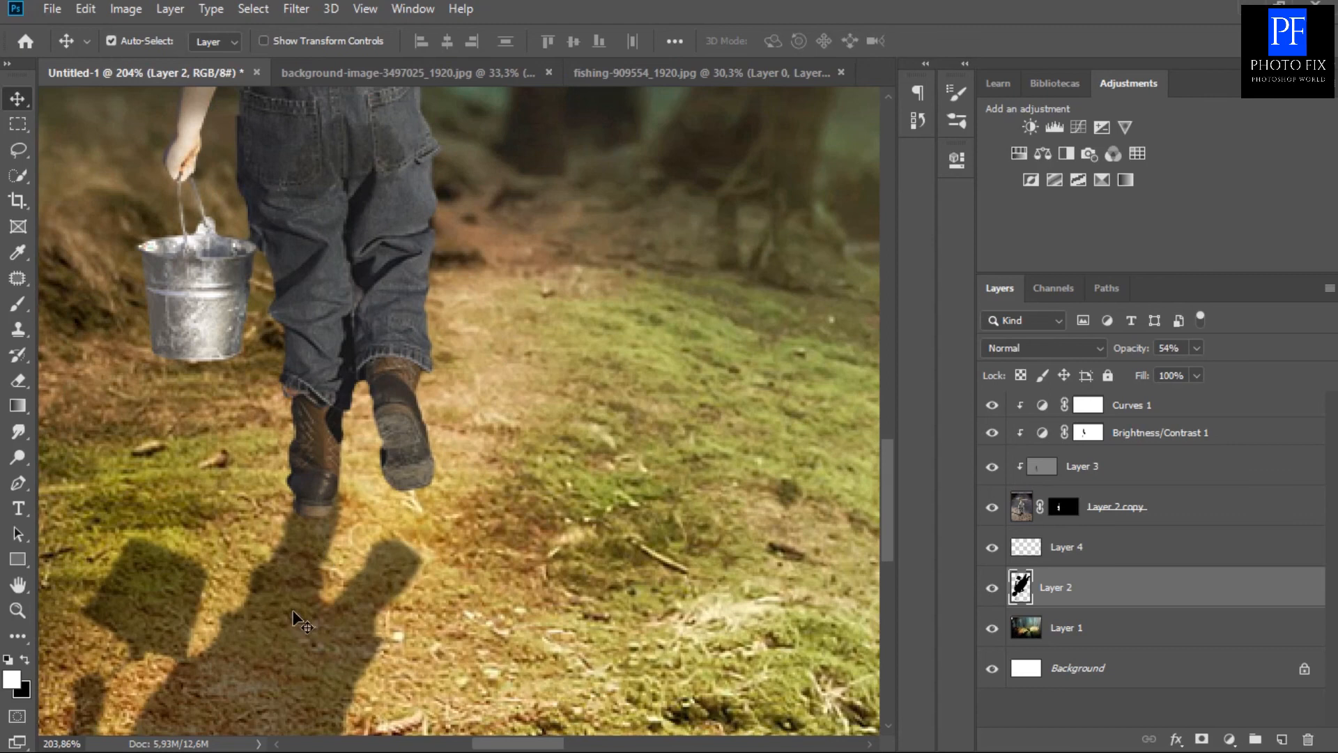
left_click_drag(295, 625, 283, 642)
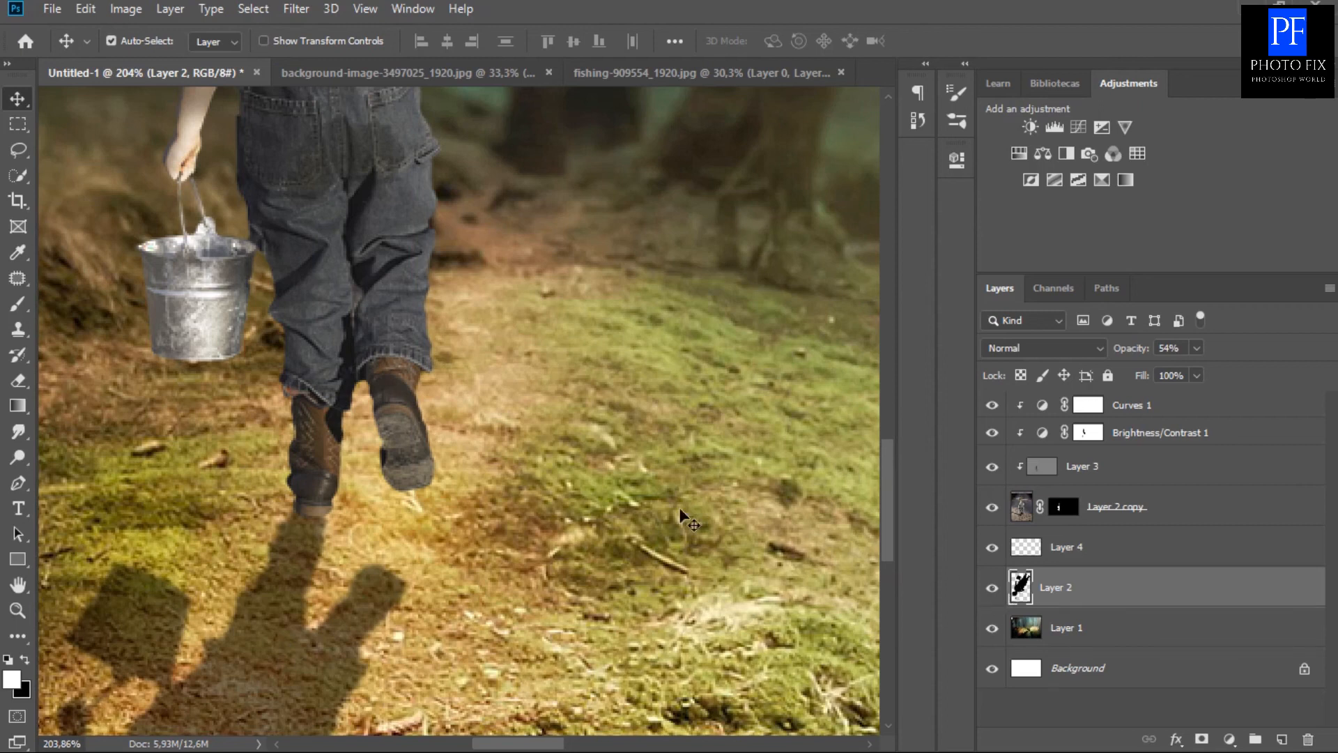
Paint the shadow gap under the boy's planted boot on Layer 2 with a 6 px black brush at 48% opacity and 47% flow.
left_click(16, 304)
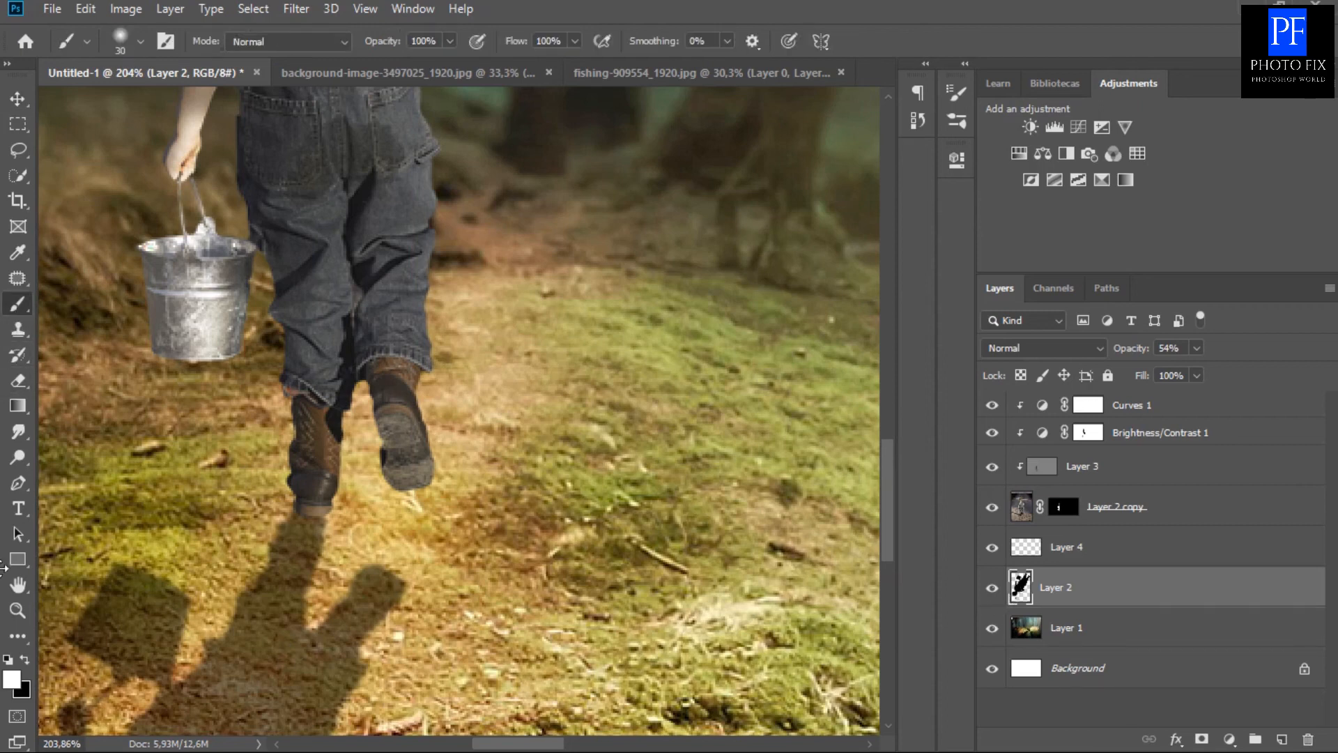
left_click(25, 659)
left_click(450, 40)
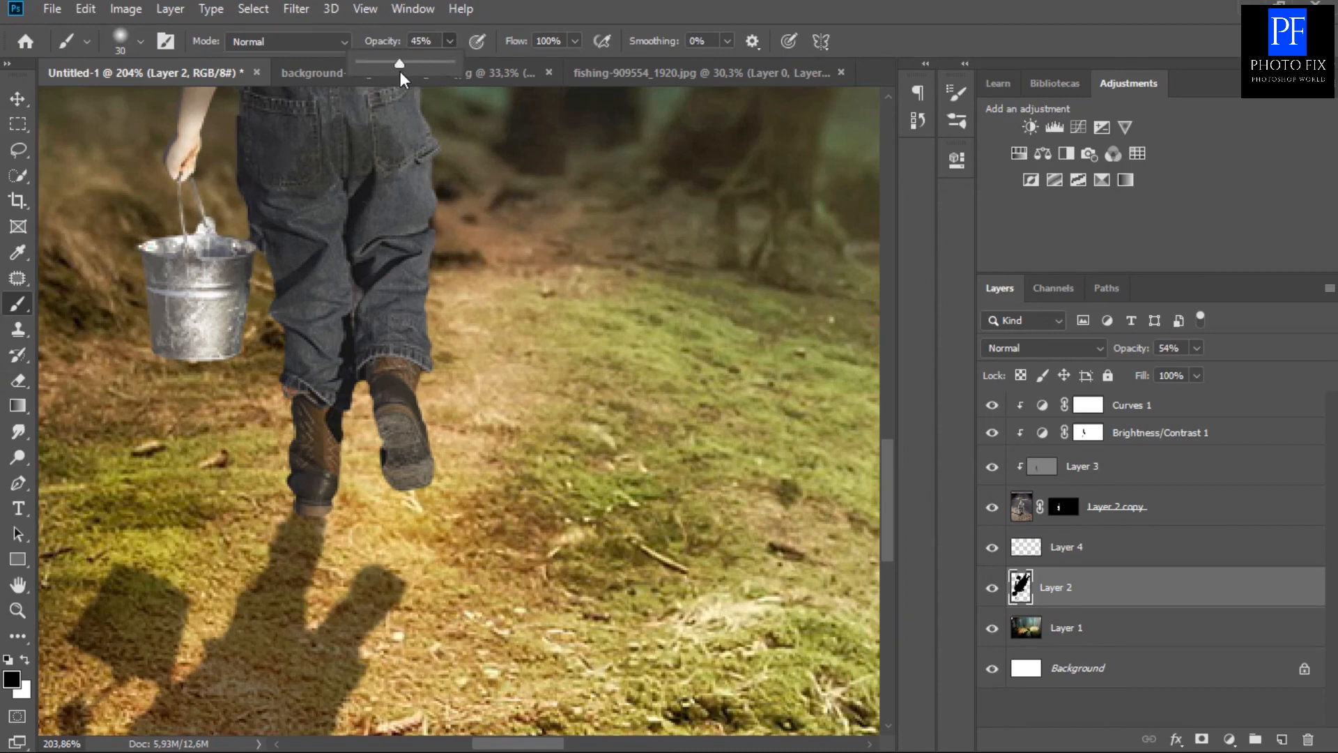
left_click(575, 41)
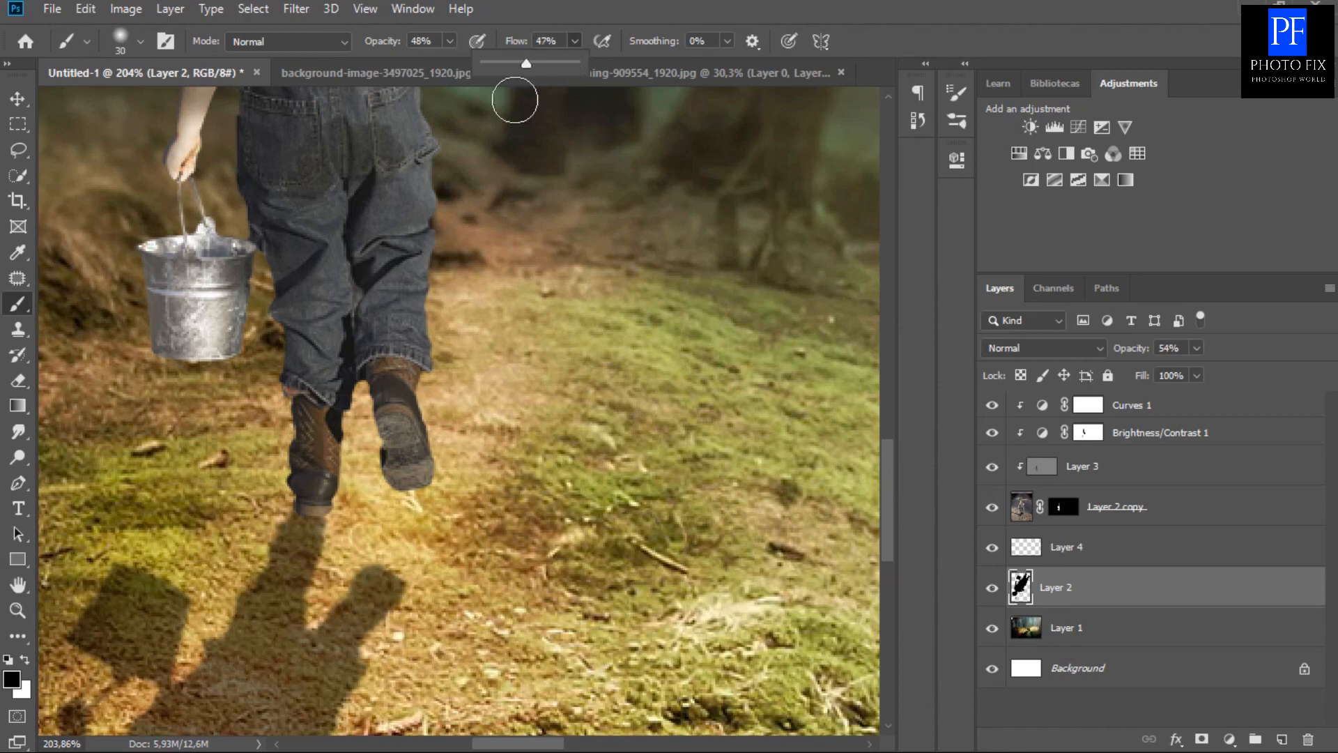
left_click(361, 363)
key("bracketleft")
key("bracketleft")
key("bracketleft")
key("bracketleft")
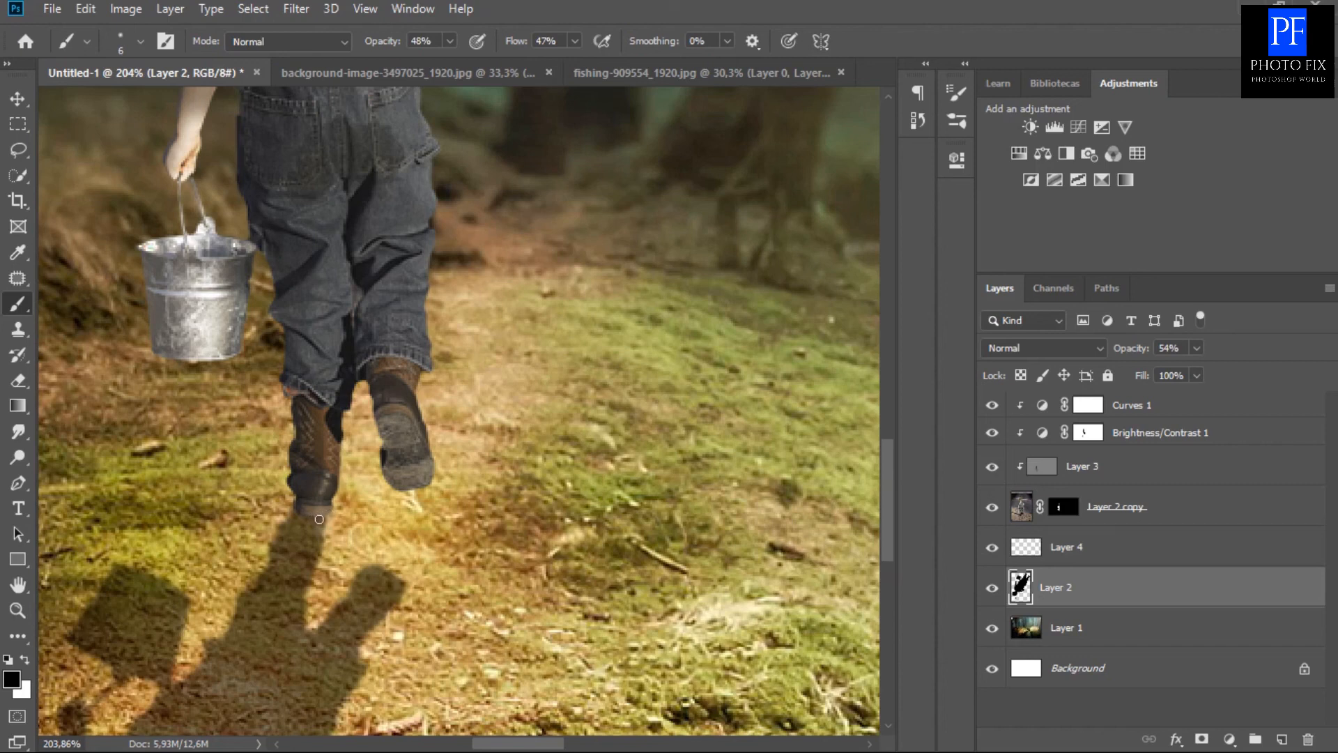
left_click_drag(295, 504, 298, 504)
key("ctrl+0")
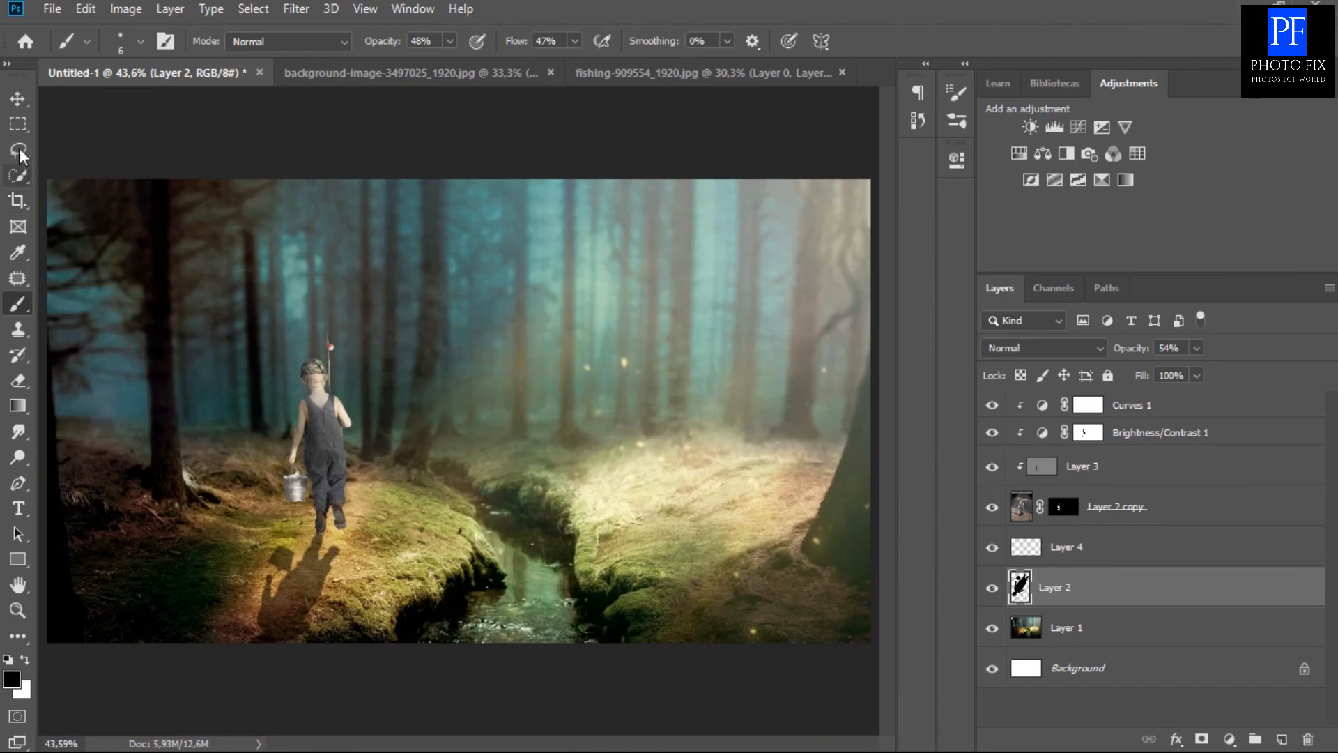
Group all layers from Layer 2 up to Curves 1 and name the group "boy".
left_click(18, 98)
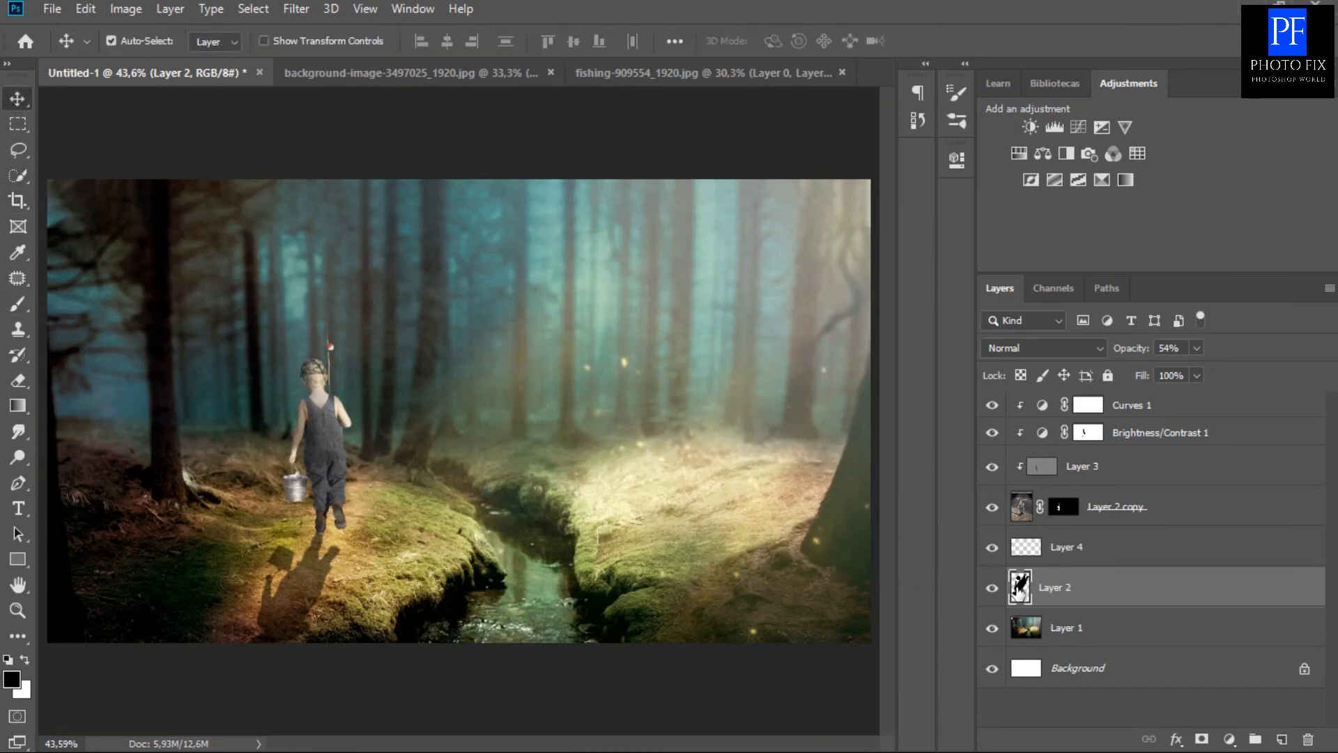
left_click(1146, 409, "shift")
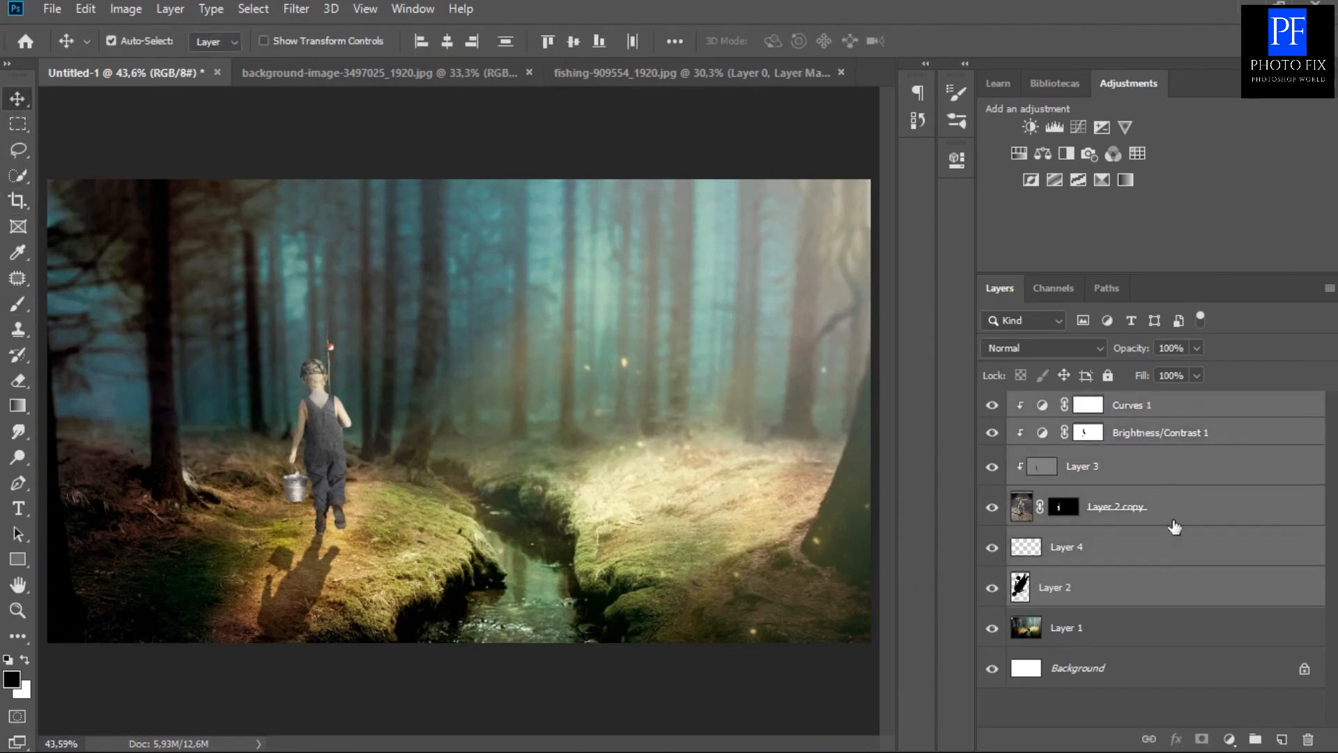
left_click(1254, 740)
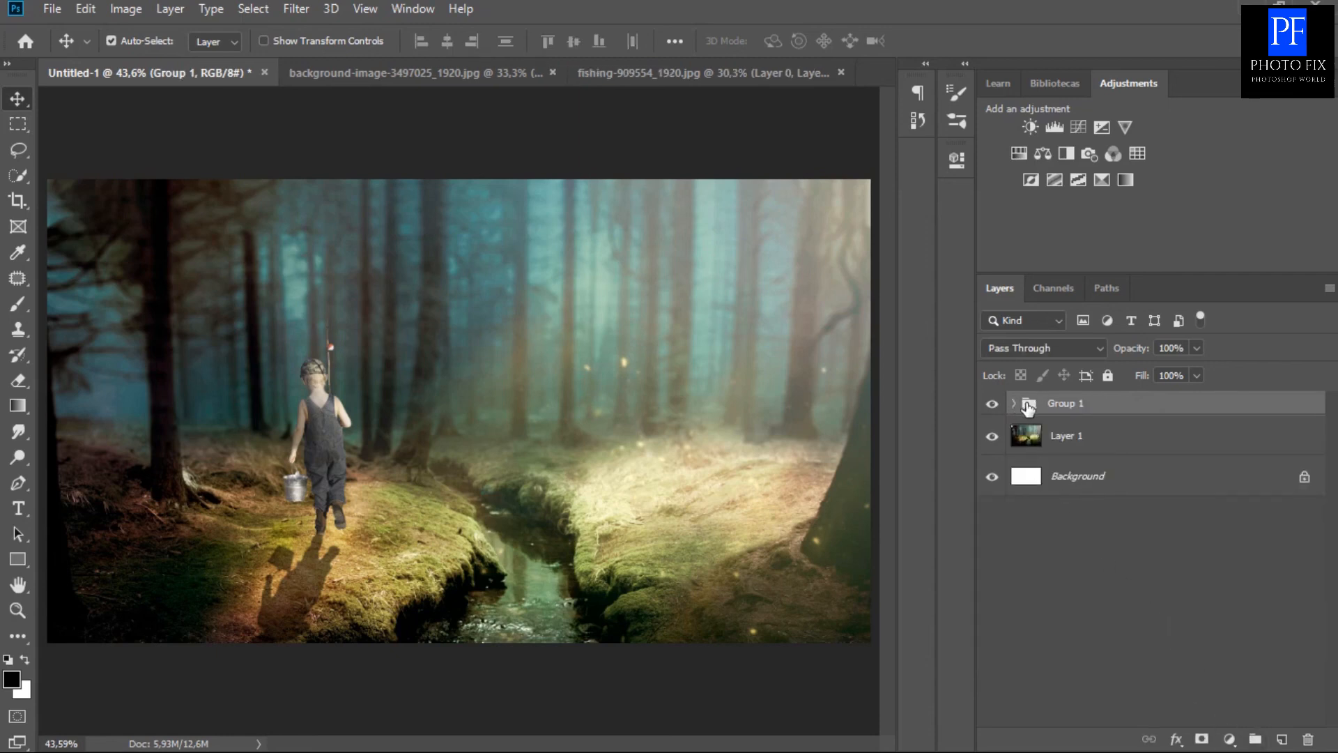
double_click(1062, 403)
type("boy")
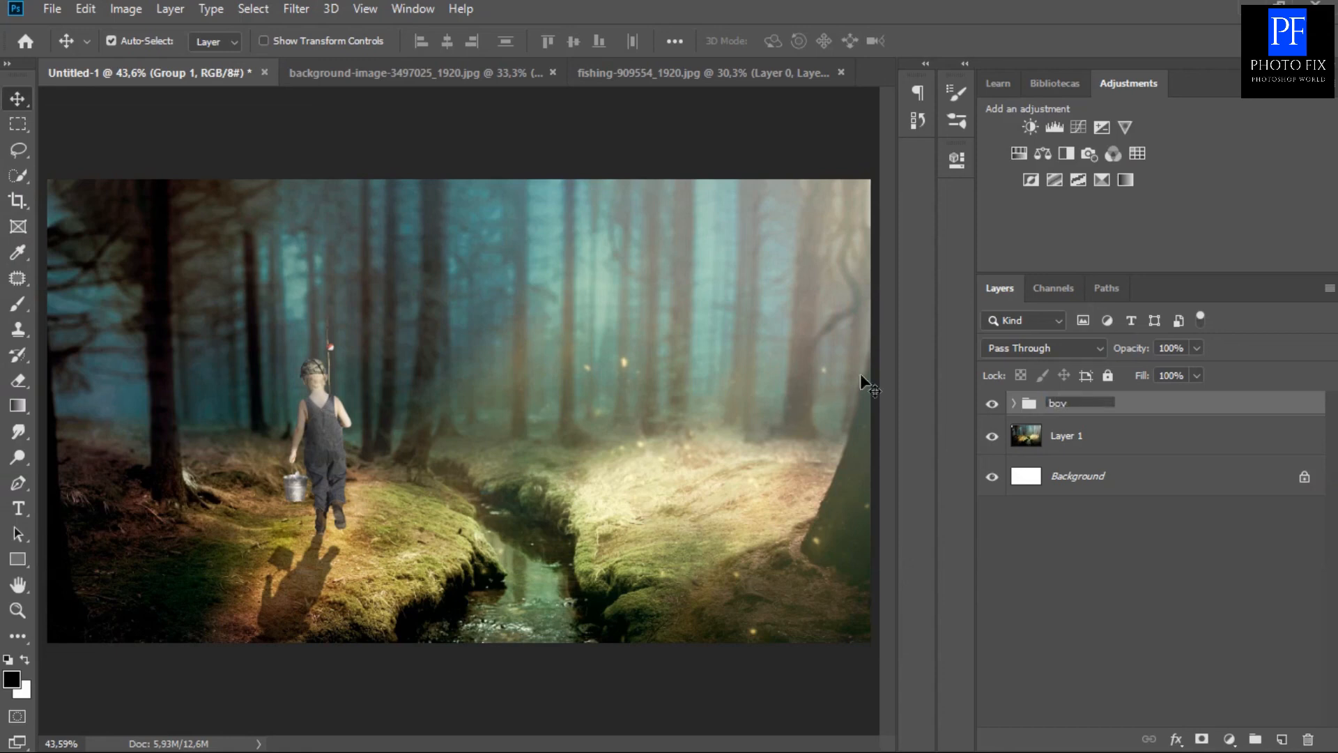
left_click(1128, 398)
Set the Blend If highlight limit for This Layer to 203 on Layer 2 copy inside the boy group.
left_click(1016, 403)
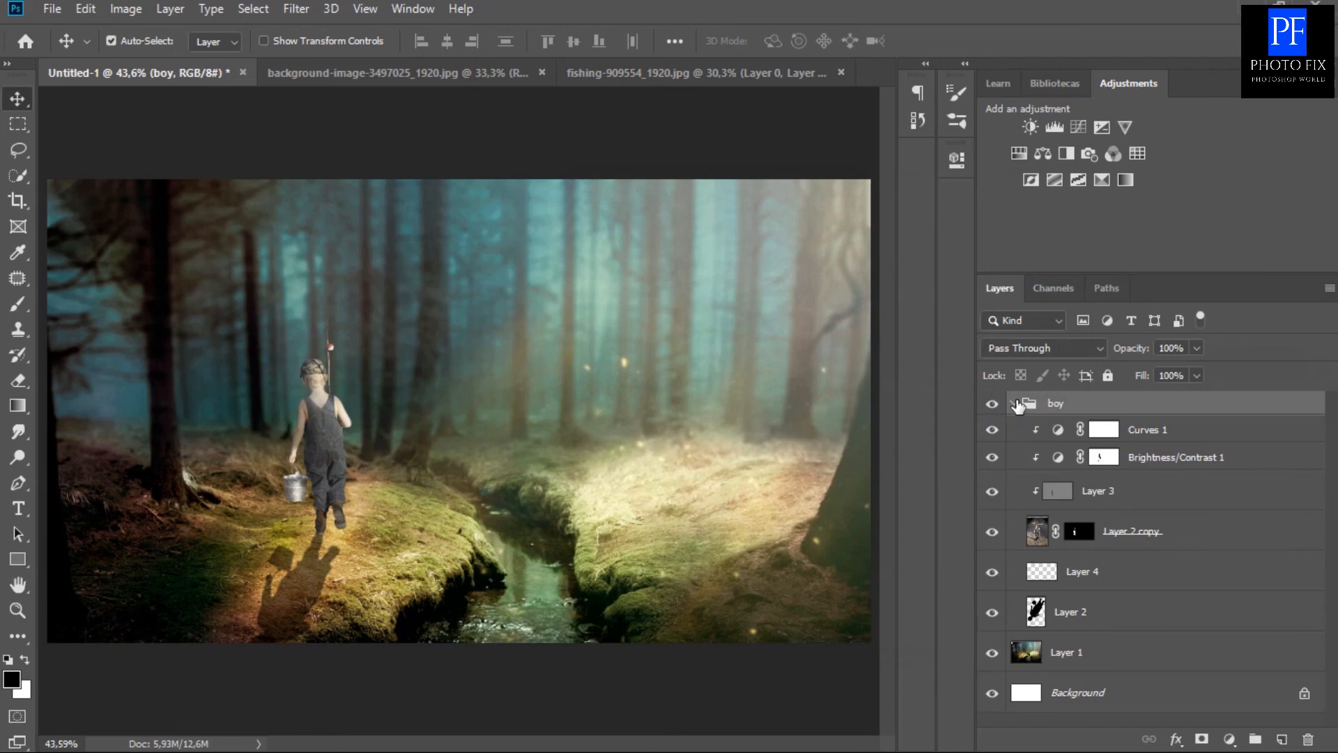
left_click(1039, 533)
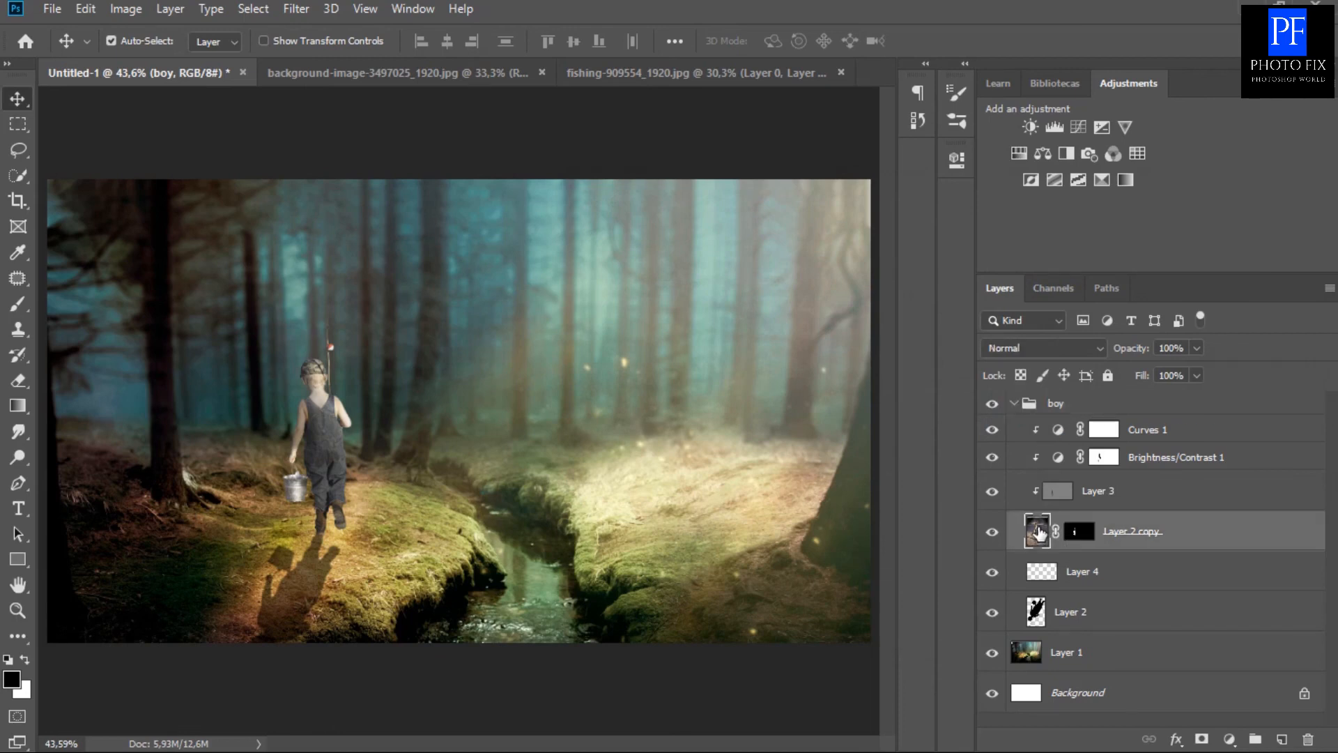
double_click(1039, 532)
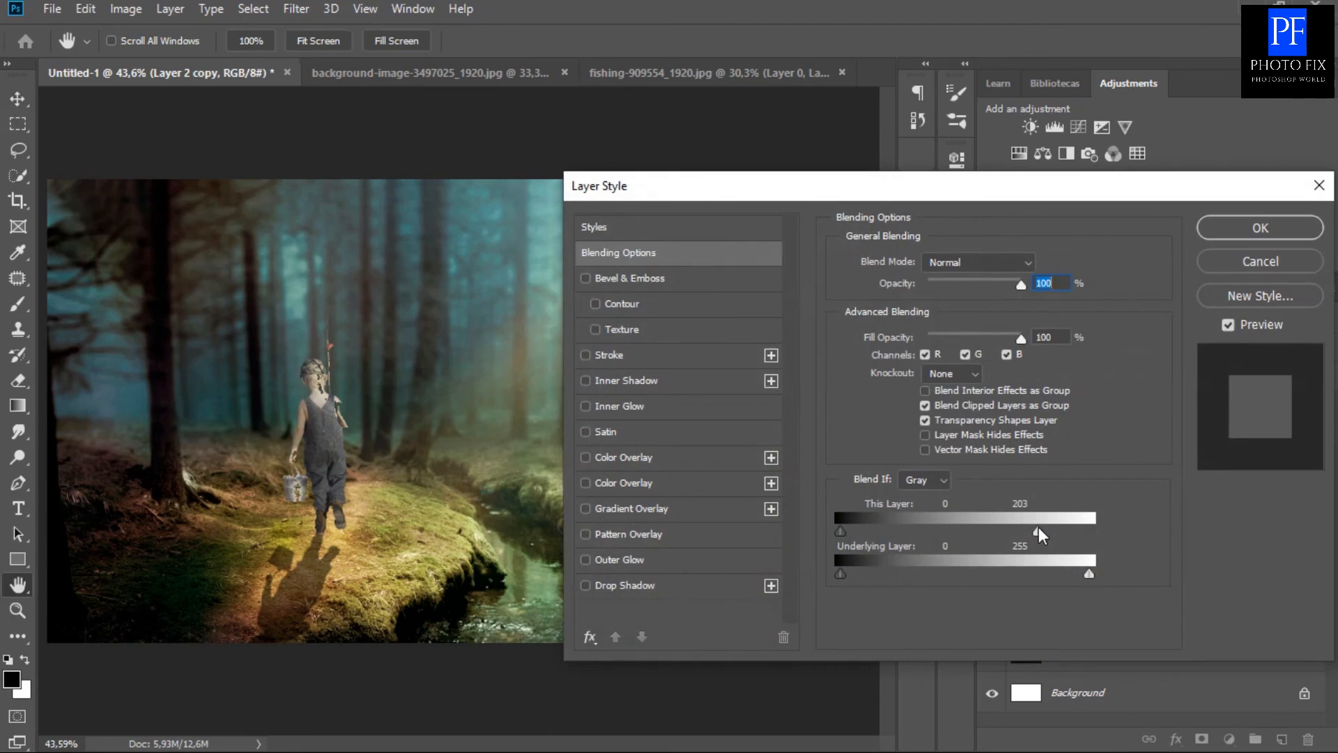
left_click(1039, 527, "alt")
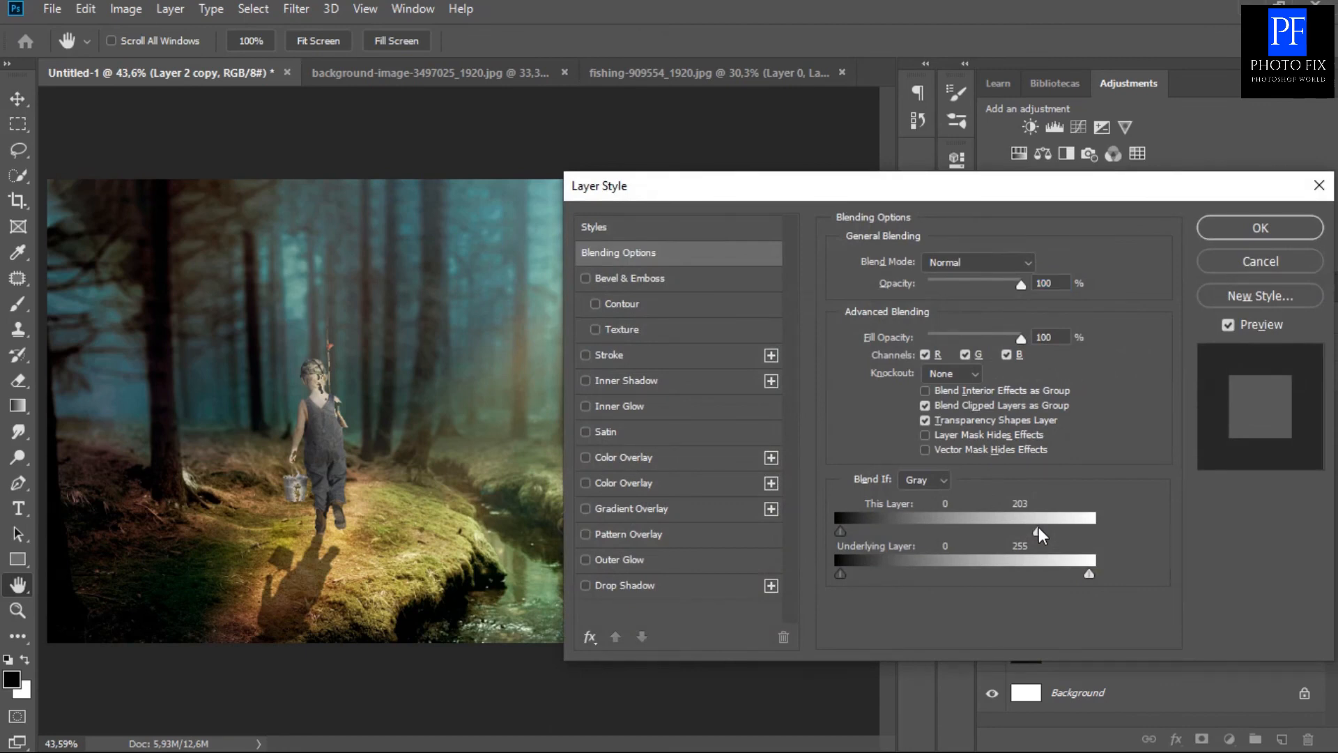
Add an Inner Shadow to Layer 2 copy with a 36° angle and 68% opacity, and collapse the boy group.
left_click(586, 381)
left_click(620, 384)
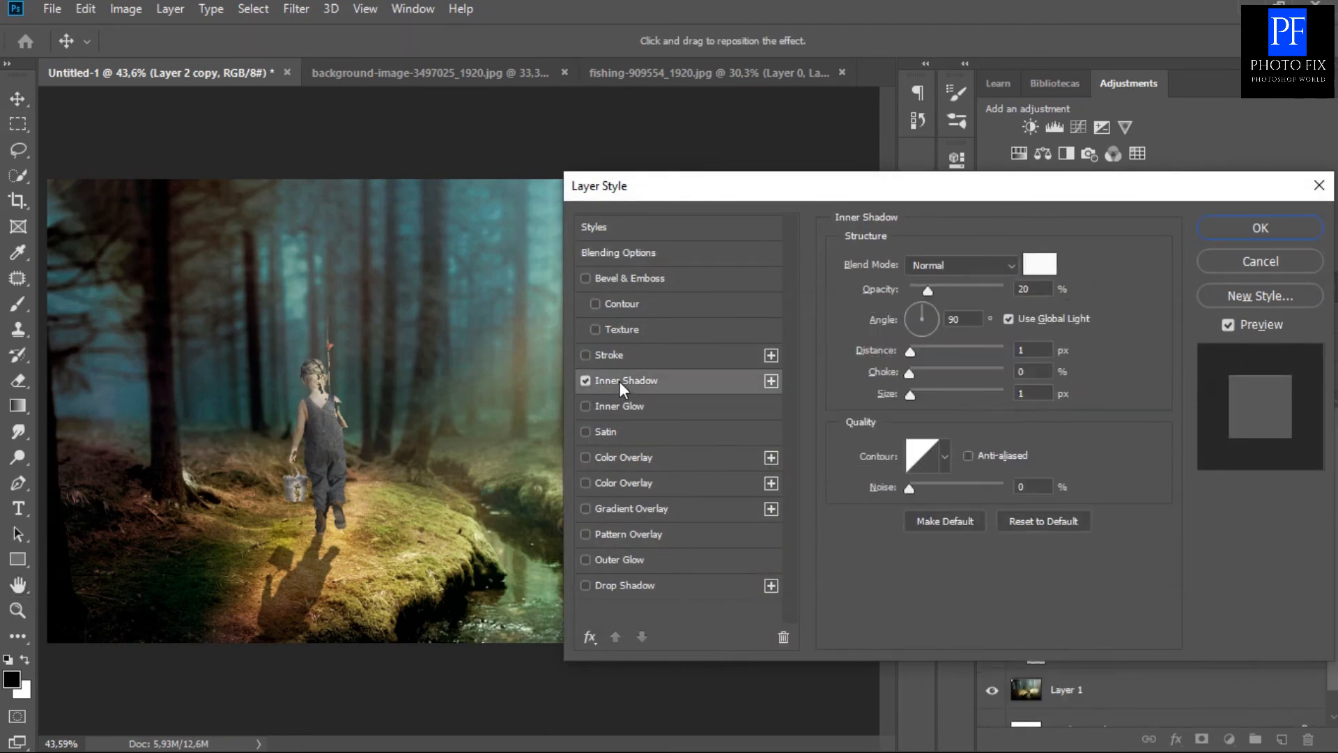
left_click(950, 319)
type("36")
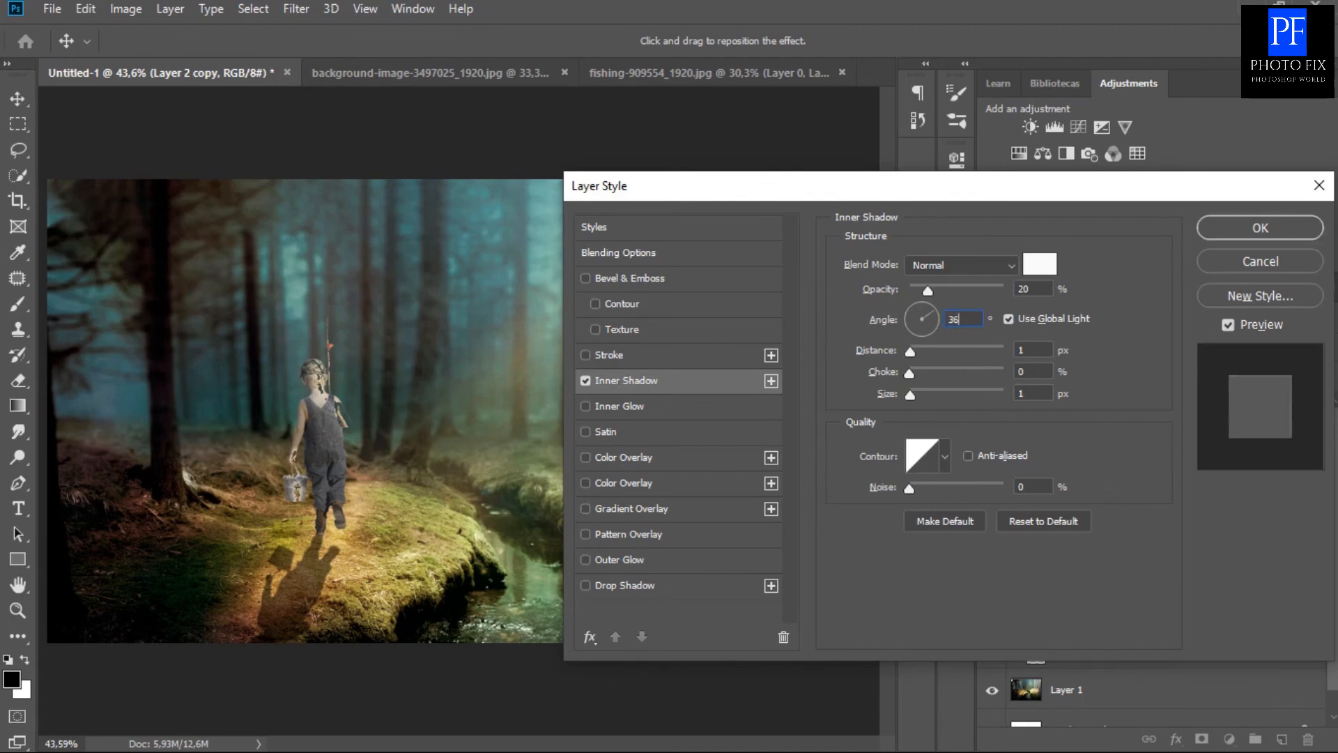
left_click(1019, 290)
type("68")
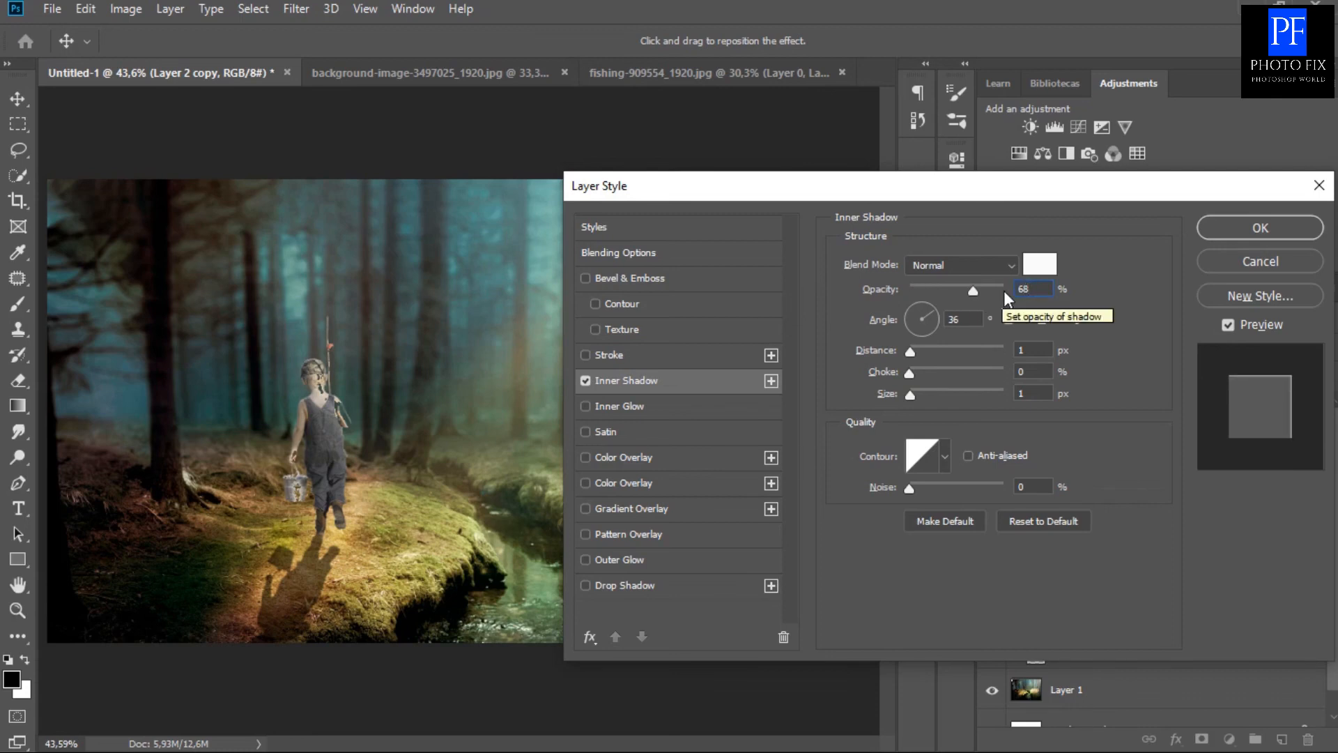
left_click(1234, 227)
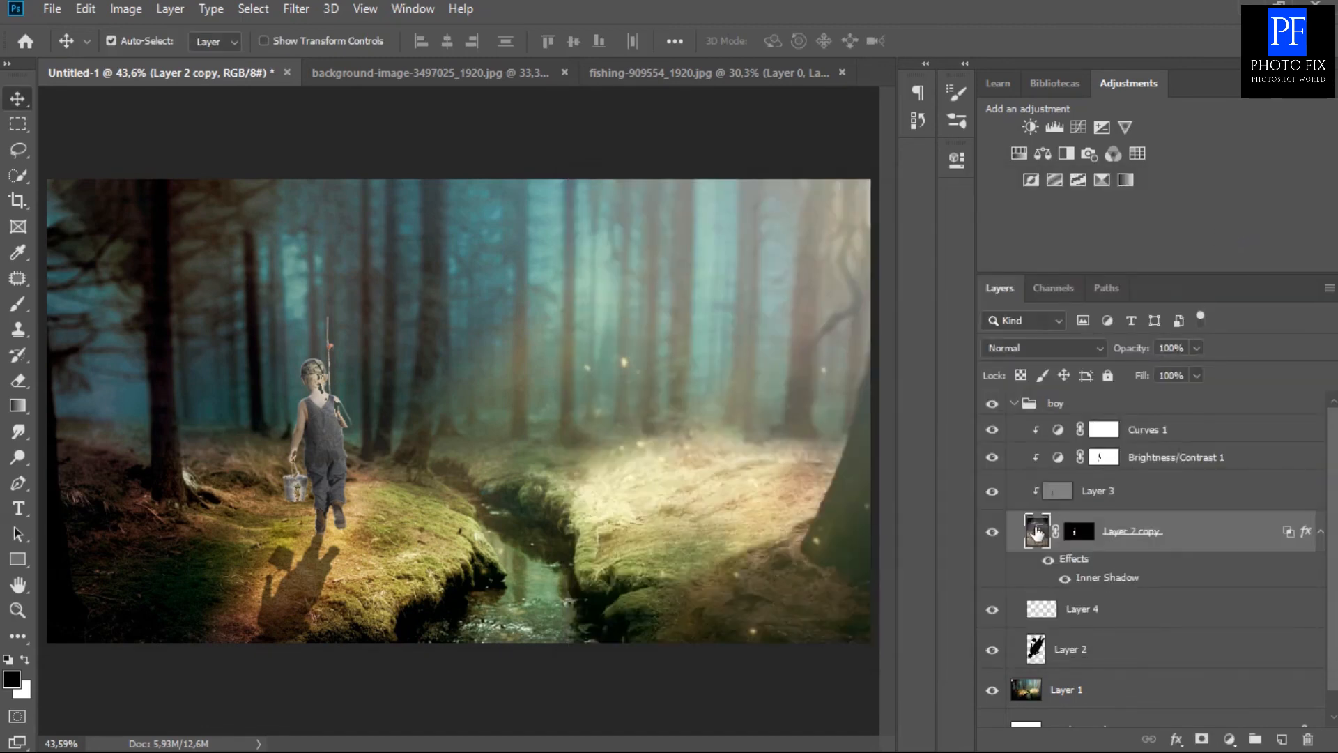
left_click(1014, 404)
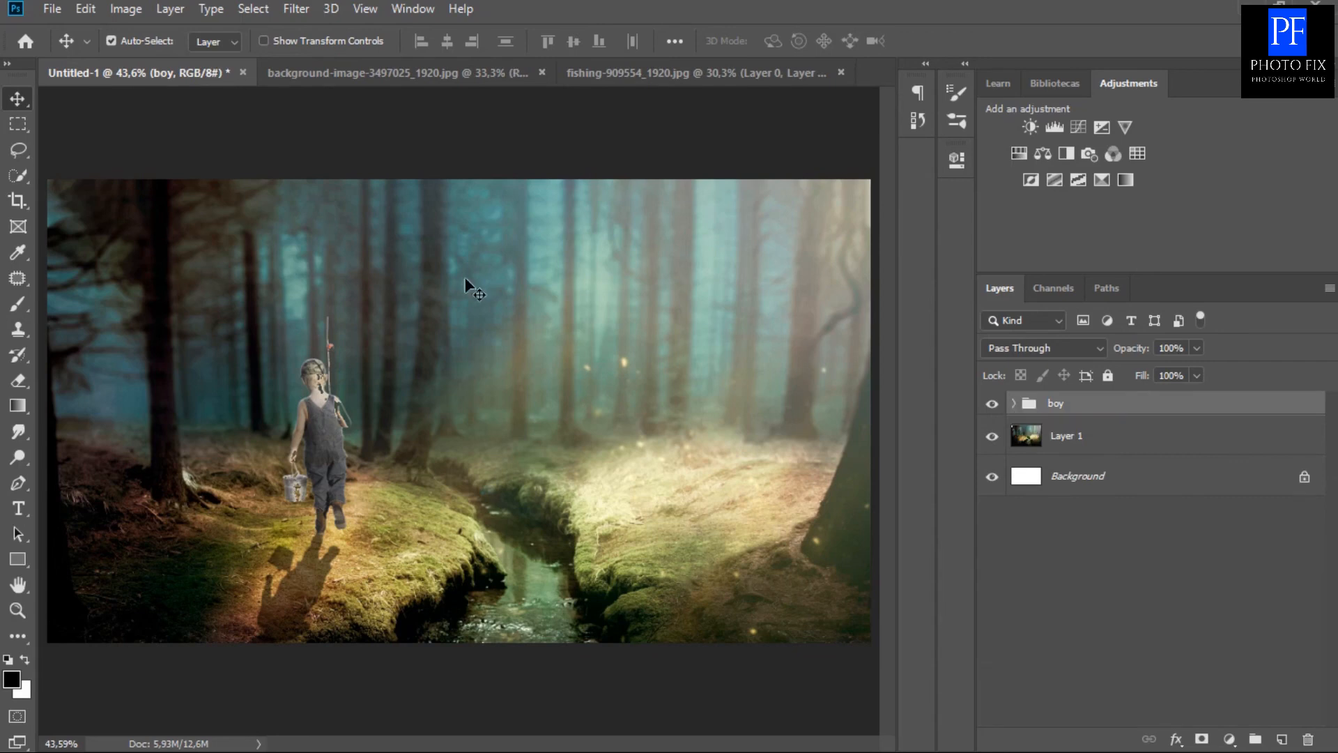
Open nature-258074_1920 and bring its cut-out dog into the forest composite, just beside the boy.
left_click(52, 15)
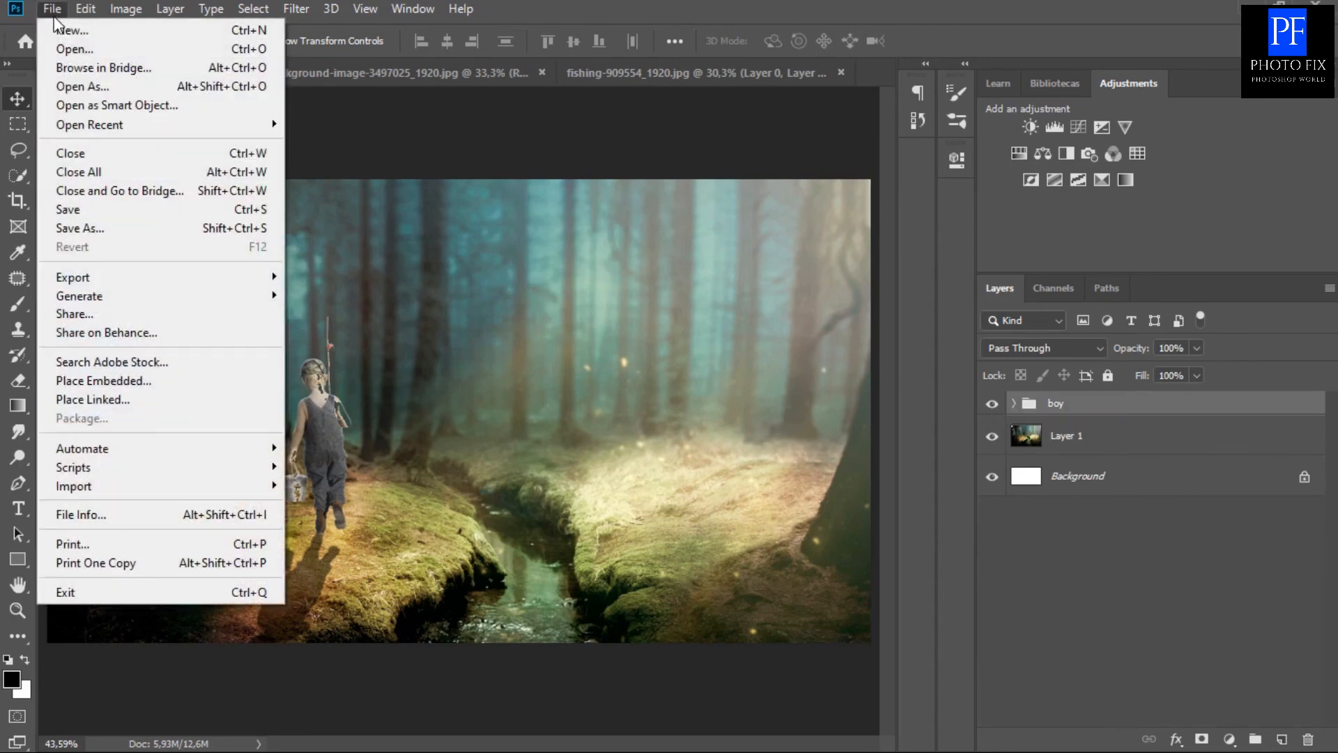
left_click(70, 48)
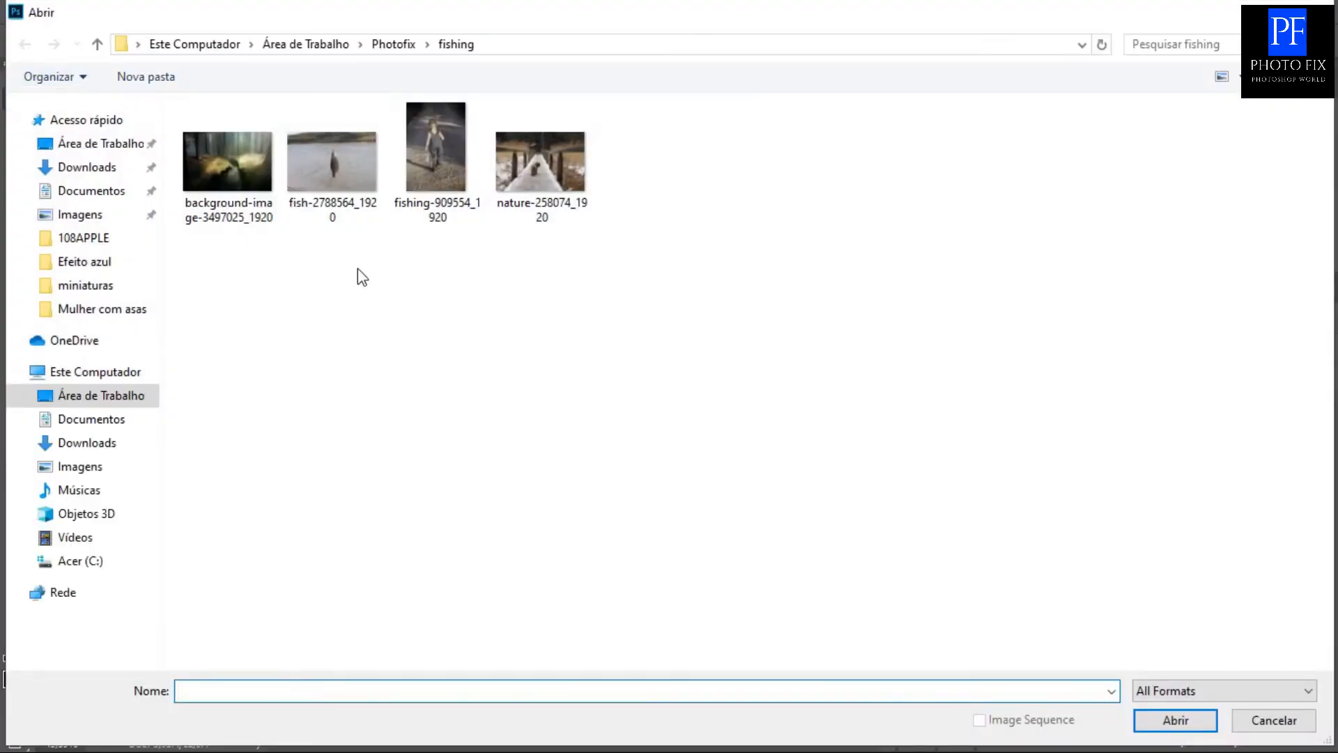
double_click(536, 176)
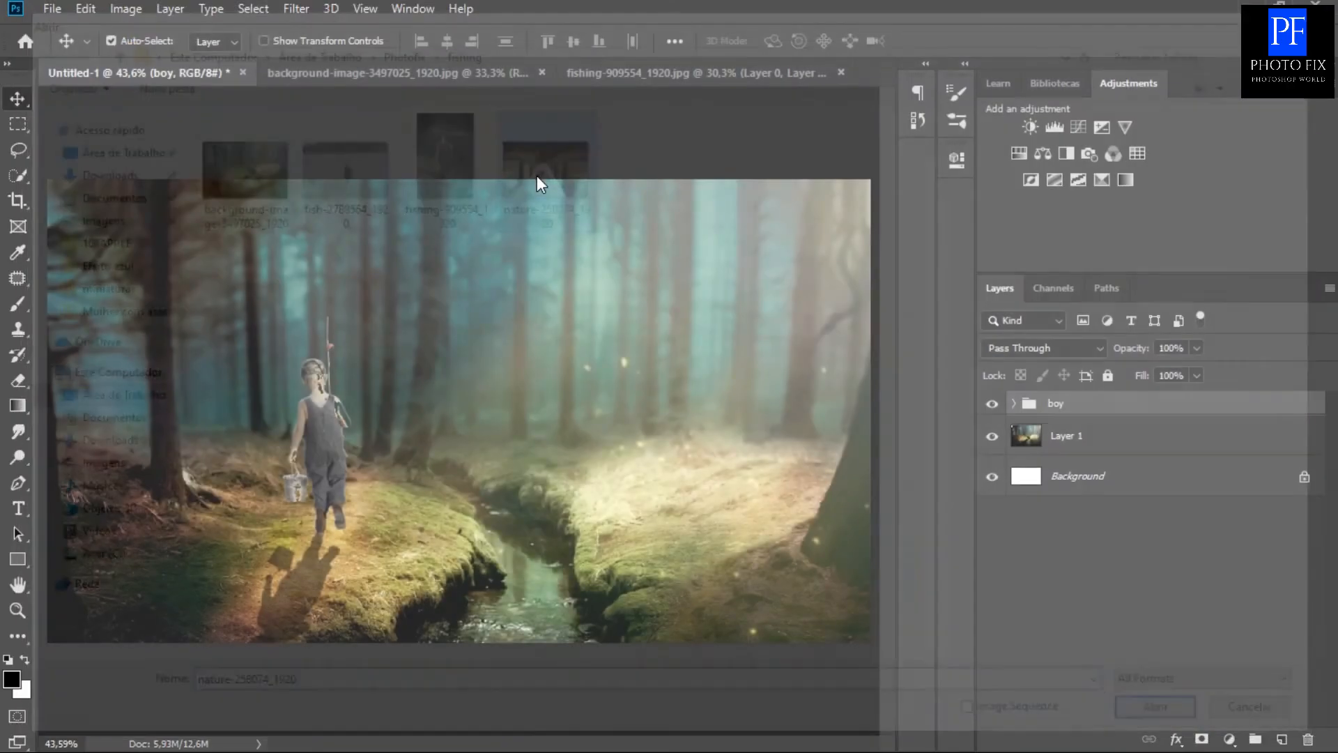
left_click(785, 364)
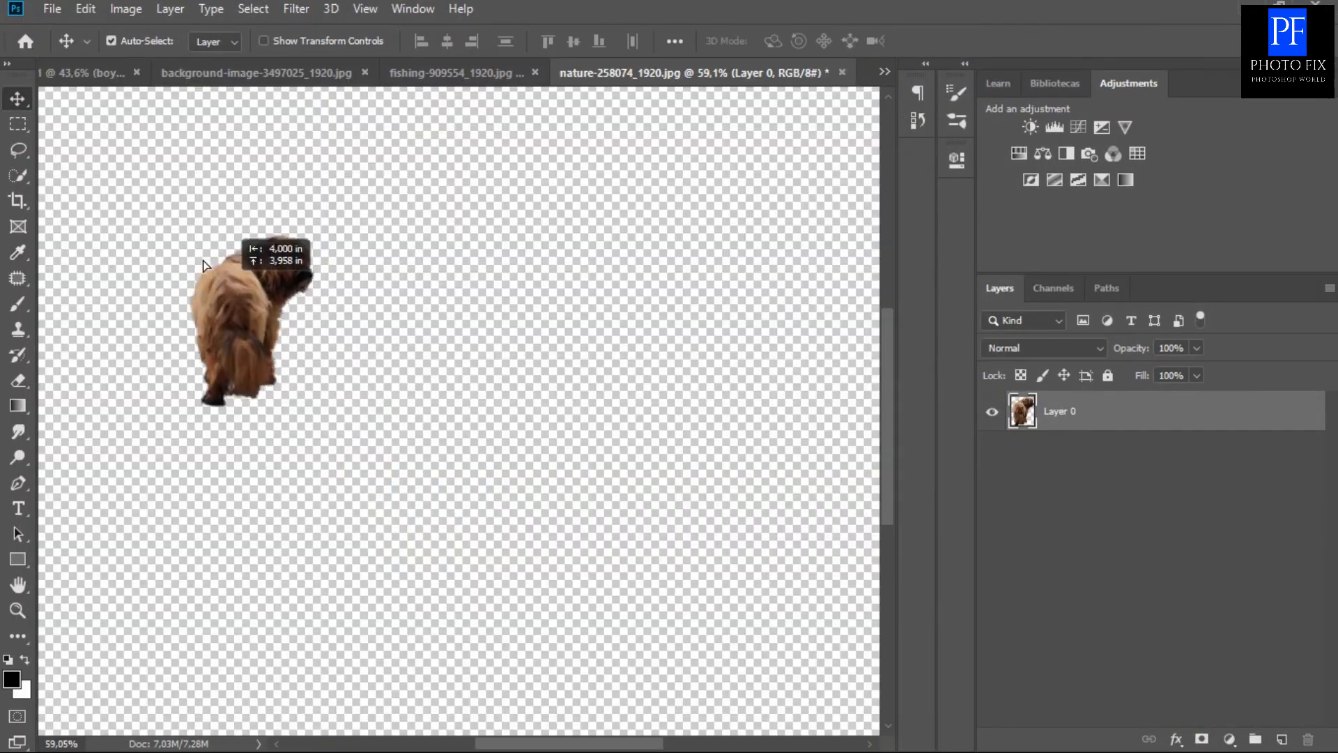
left_click_drag(259, 240, 252, 321)
left_click_drag(388, 450, 387, 450)
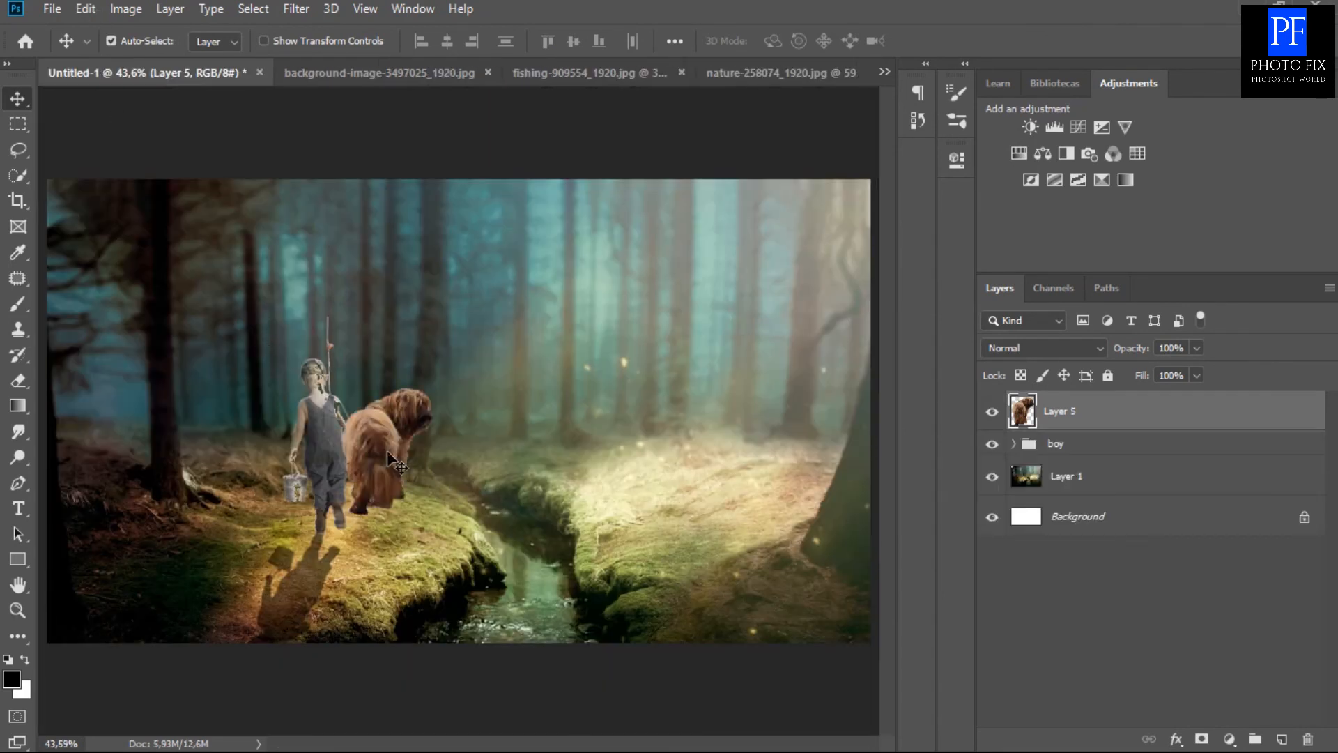
Scale the dog to about 58.7%, flip it horizontally and place it on the bank beside the boy.
key("ctrl+t")
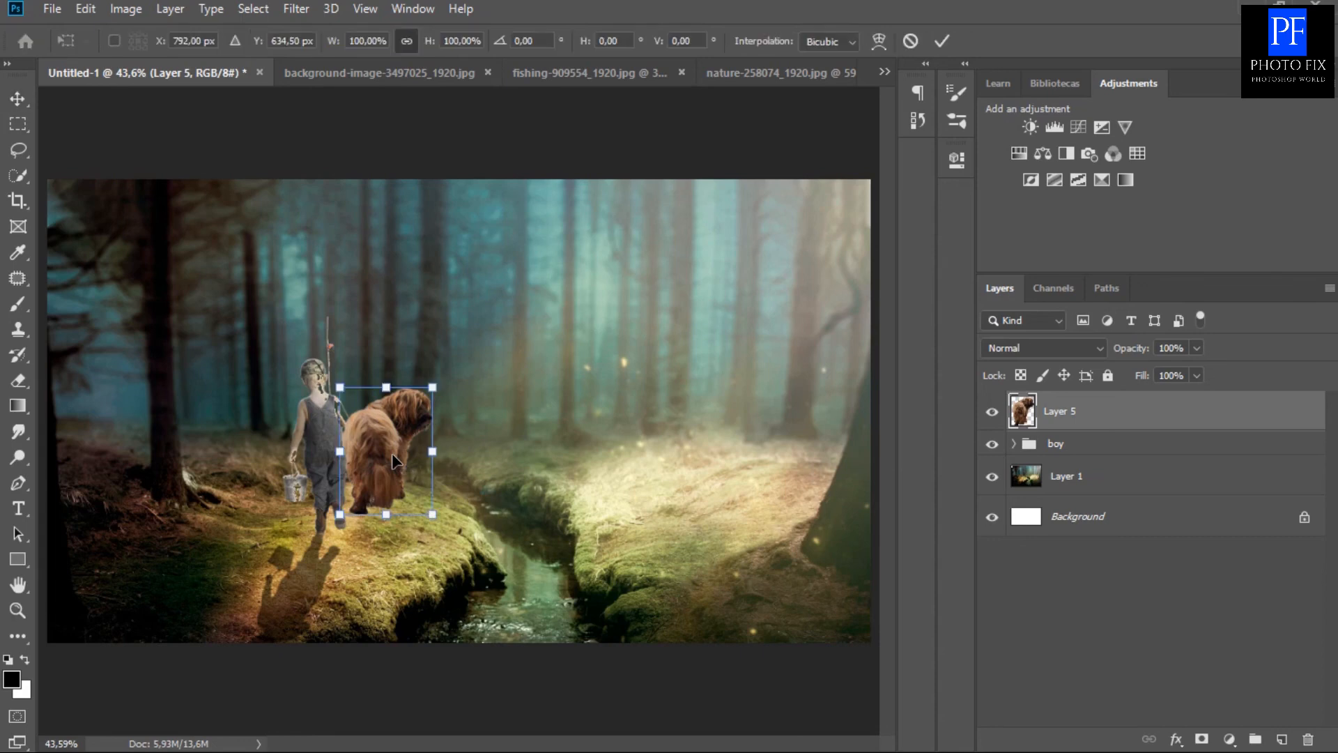
left_click_drag(433, 386, 400, 432)
mouse_move(367, 482)
left_mouse_down()
mouse_move(387, 499)
mouse_move(386, 535)
mouse_move(384, 495)
left_mouse_up()
right_click(385, 496)
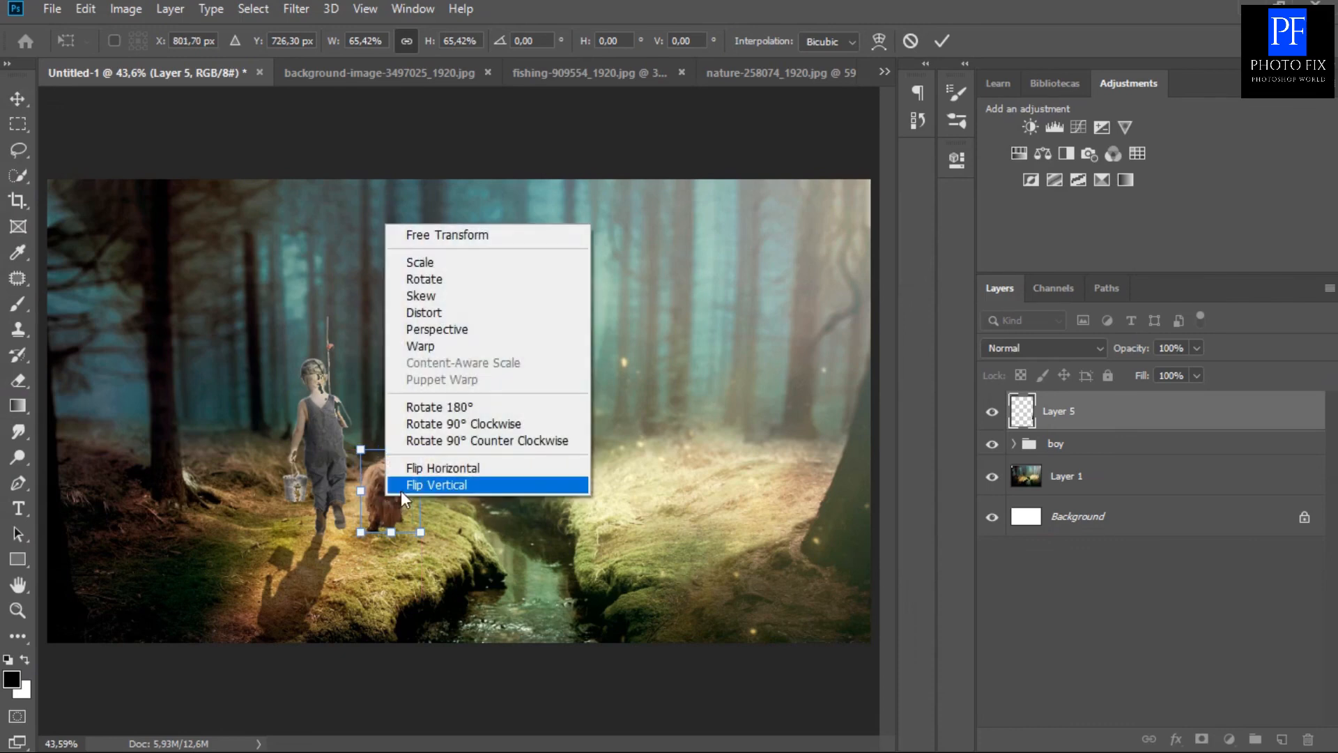
left_click(413, 467)
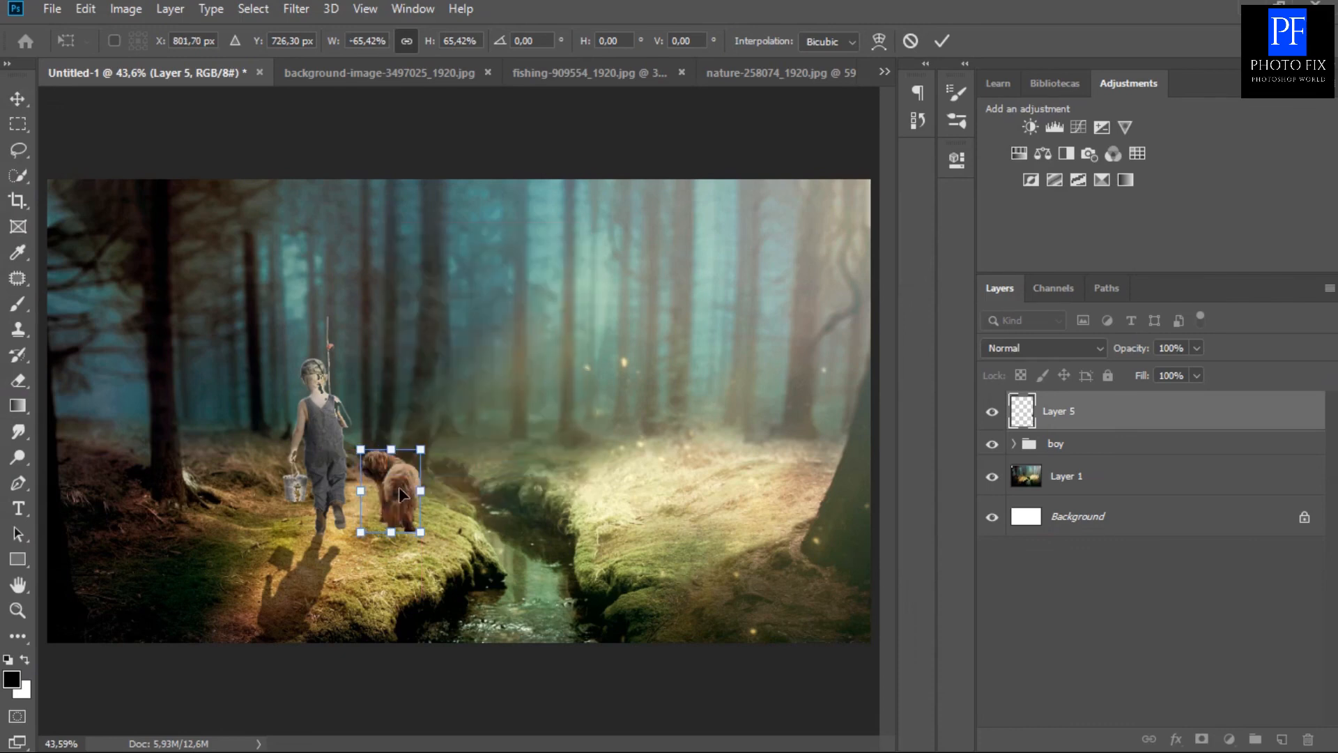
left_click_drag(400, 489, 399, 482)
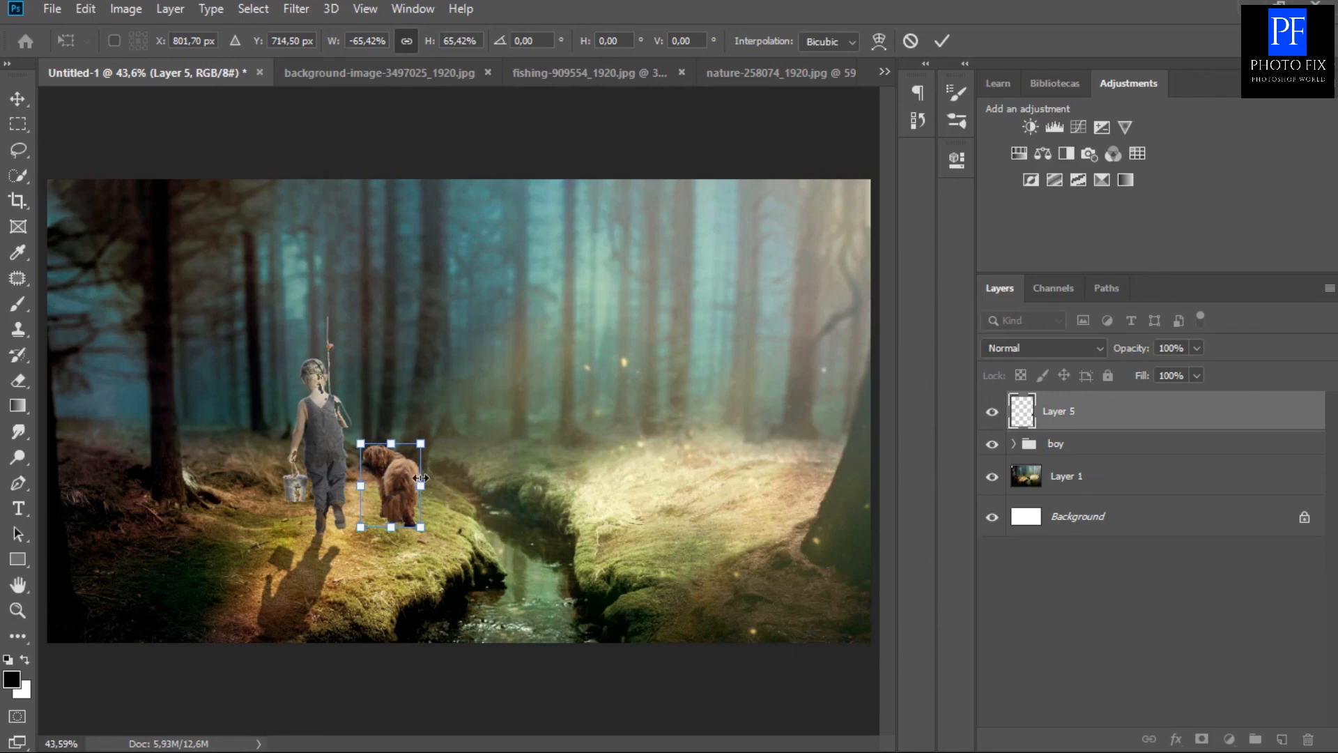
left_click_drag(420, 444, 414, 452)
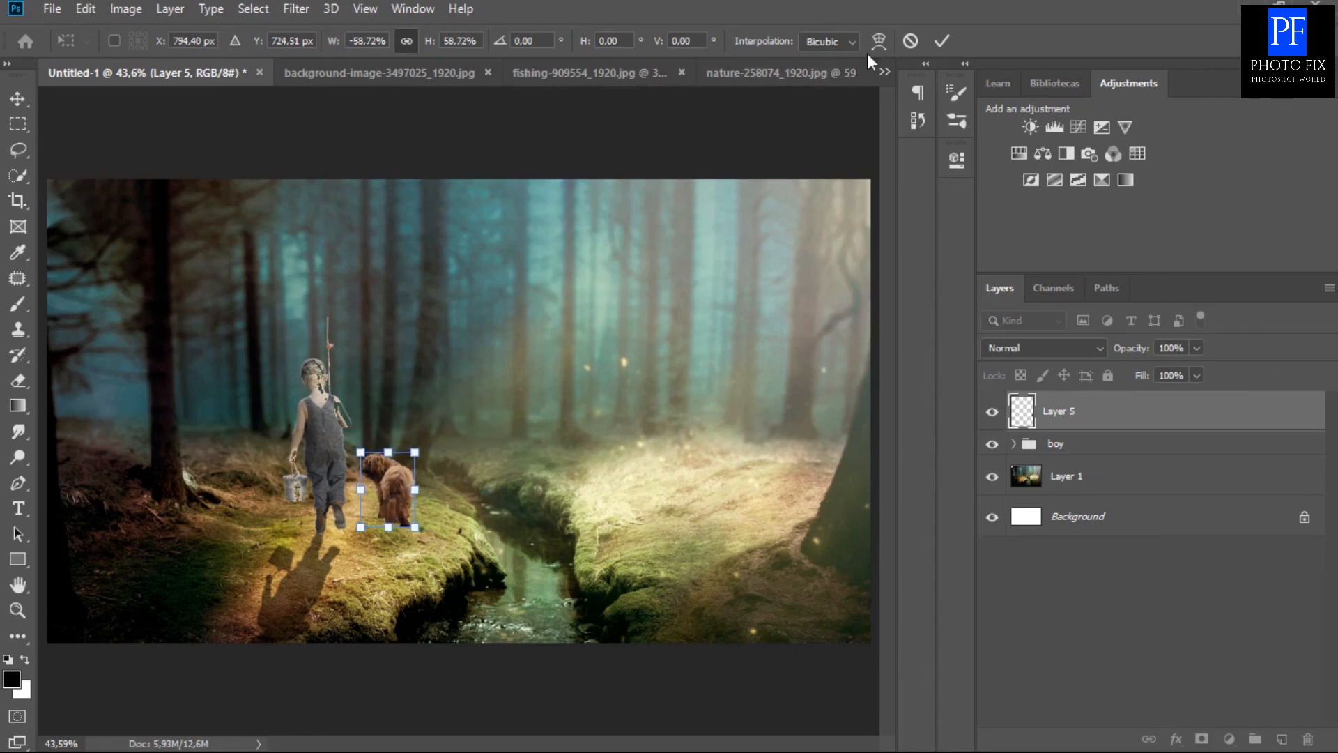
left_click(941, 42)
Duplicate the dog layer and turn the lower original, Layer 5, black with Hue/Saturation at Lightness -100.
key("ctrl+j")
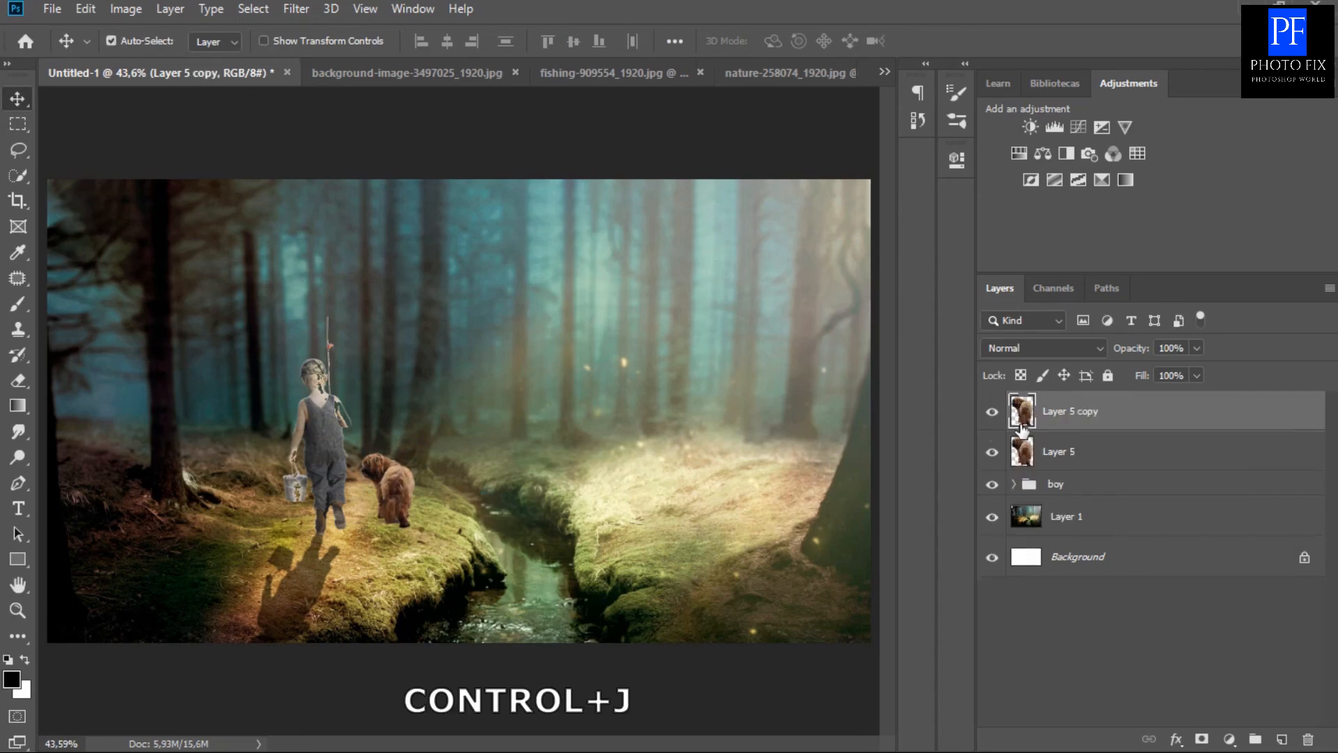
left_click(1053, 453)
key("ctrl+u")
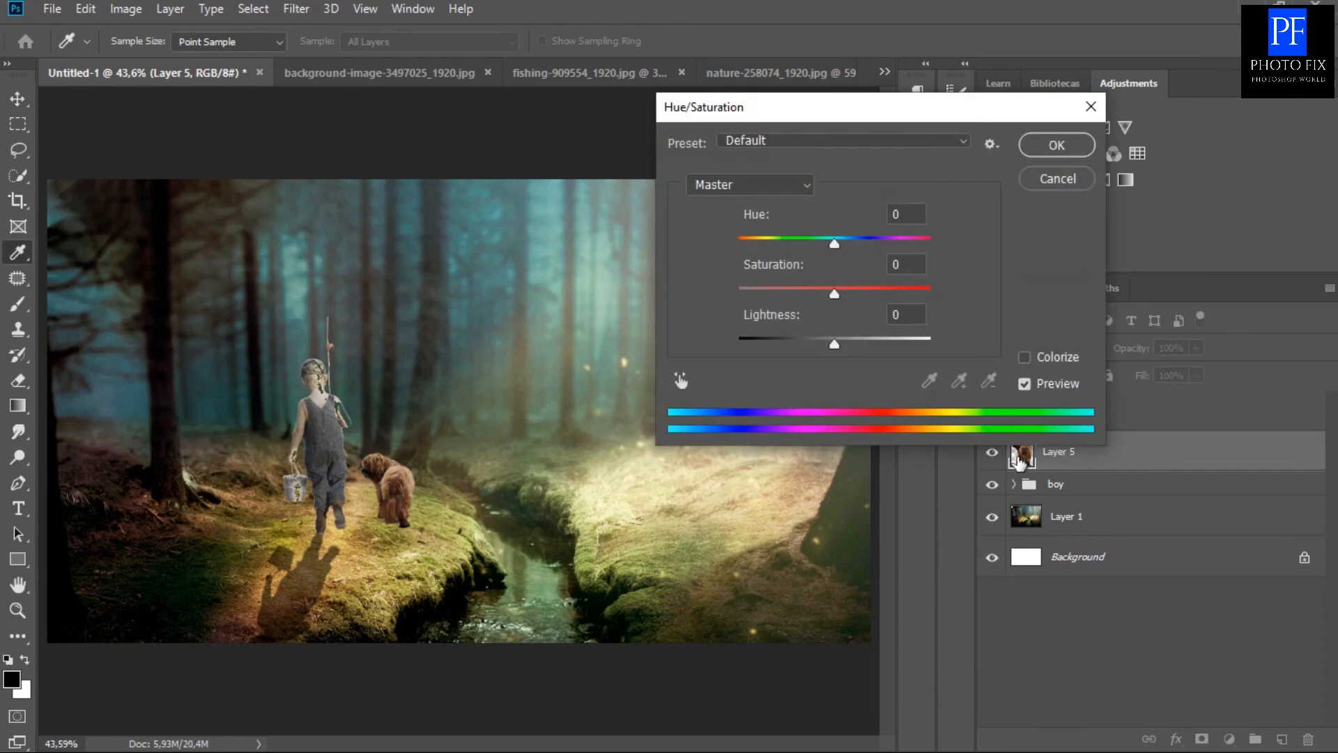
left_click_drag(831, 341, 735, 340)
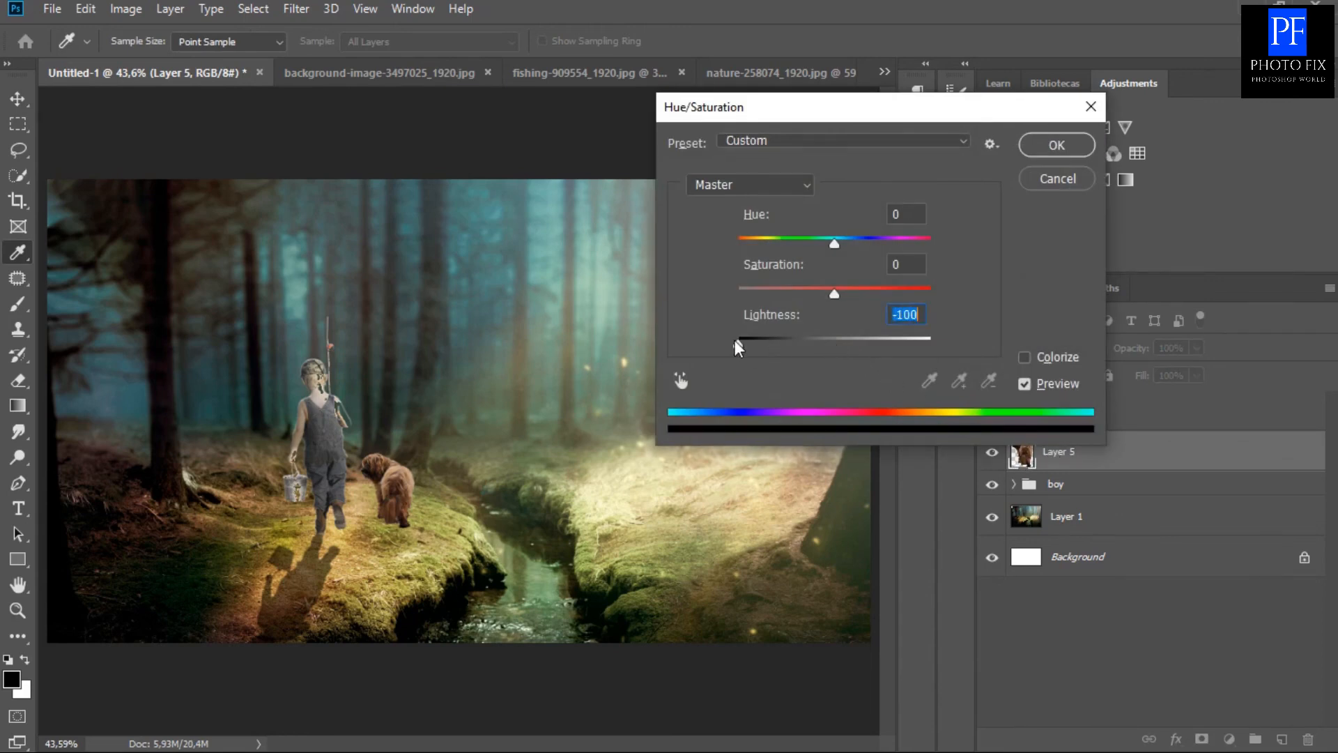
left_click(1026, 148)
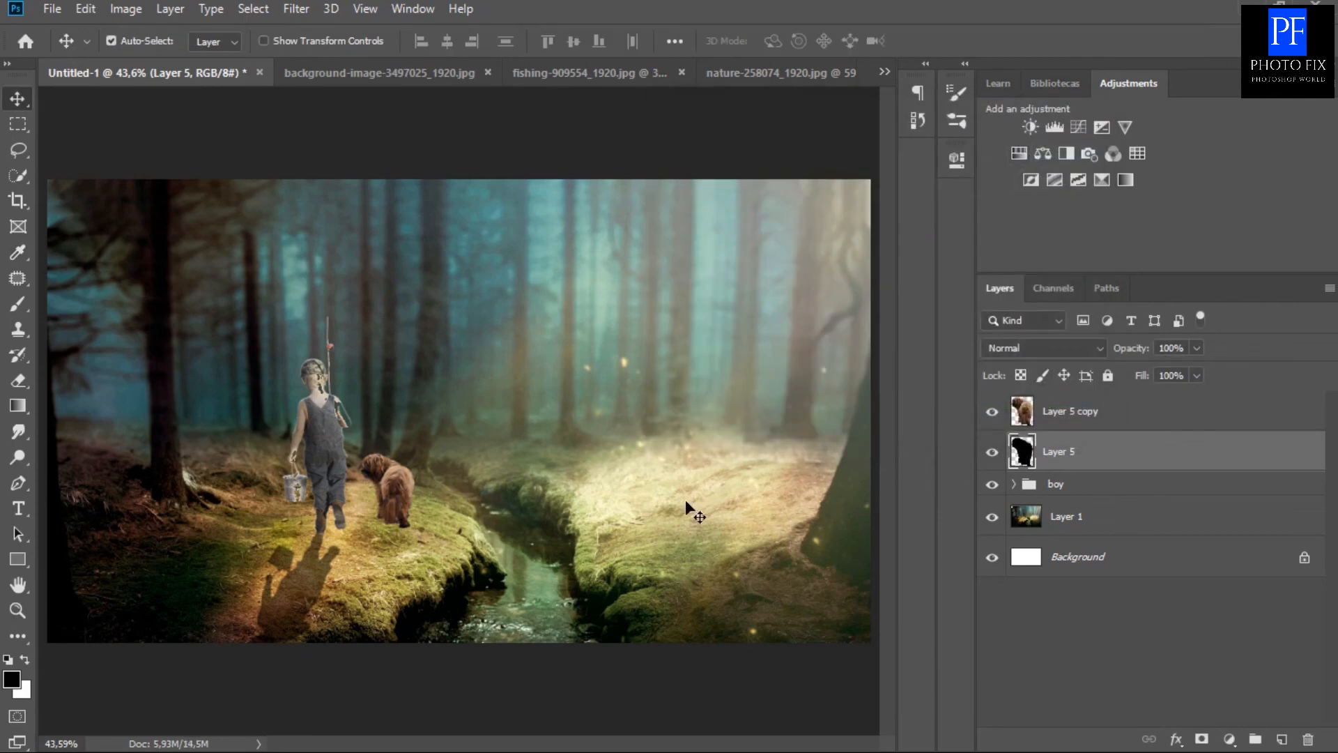
Flip black Layer 5 vertically, tilt it under the dog's paws as a cast shadow and shorten its height to about 82%.
key("ctrl+t")
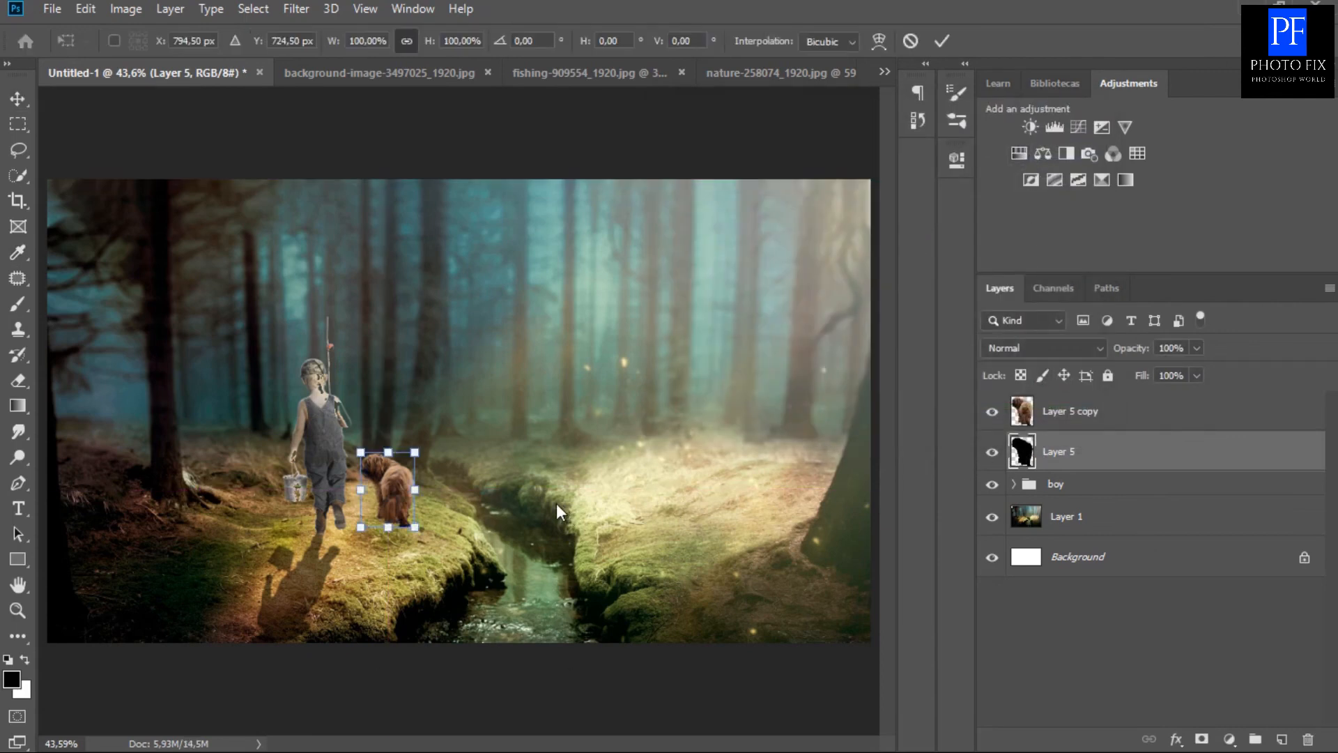
right_click(404, 497)
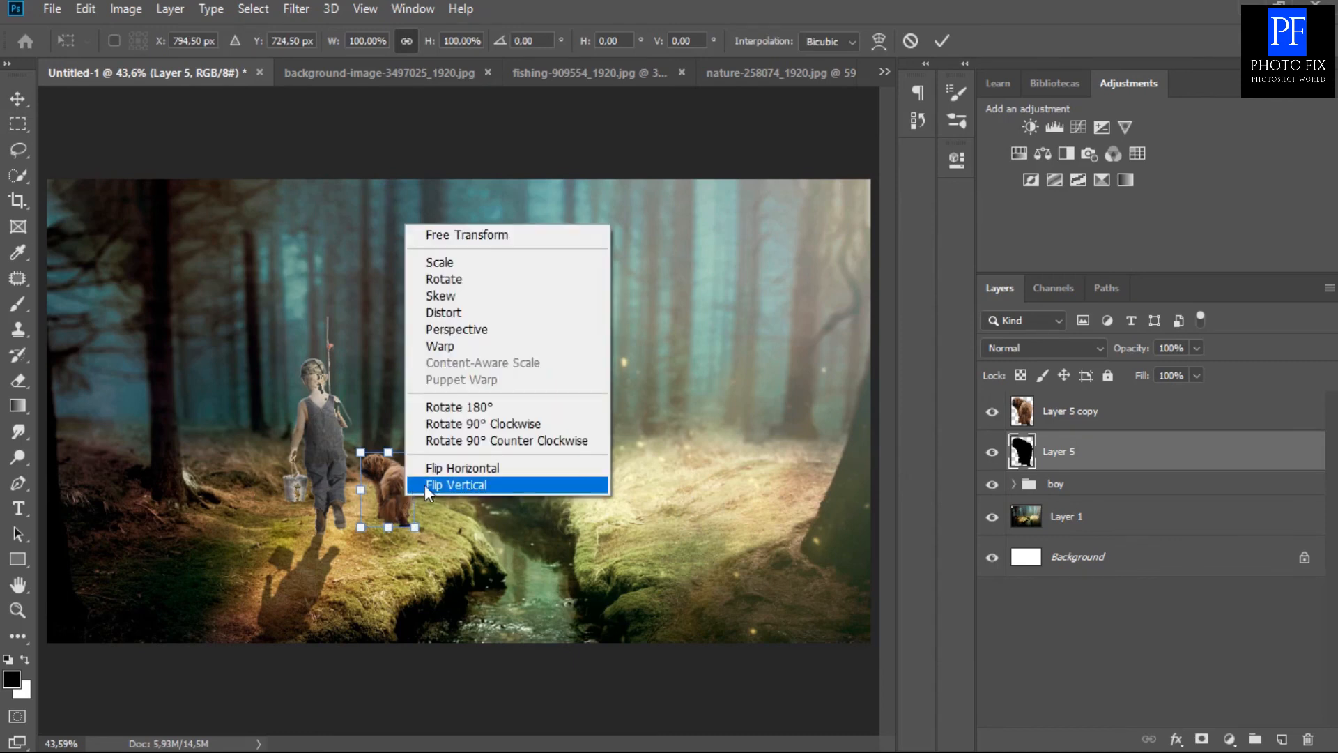
left_click(428, 484)
left_click_drag(400, 503, 371, 562)
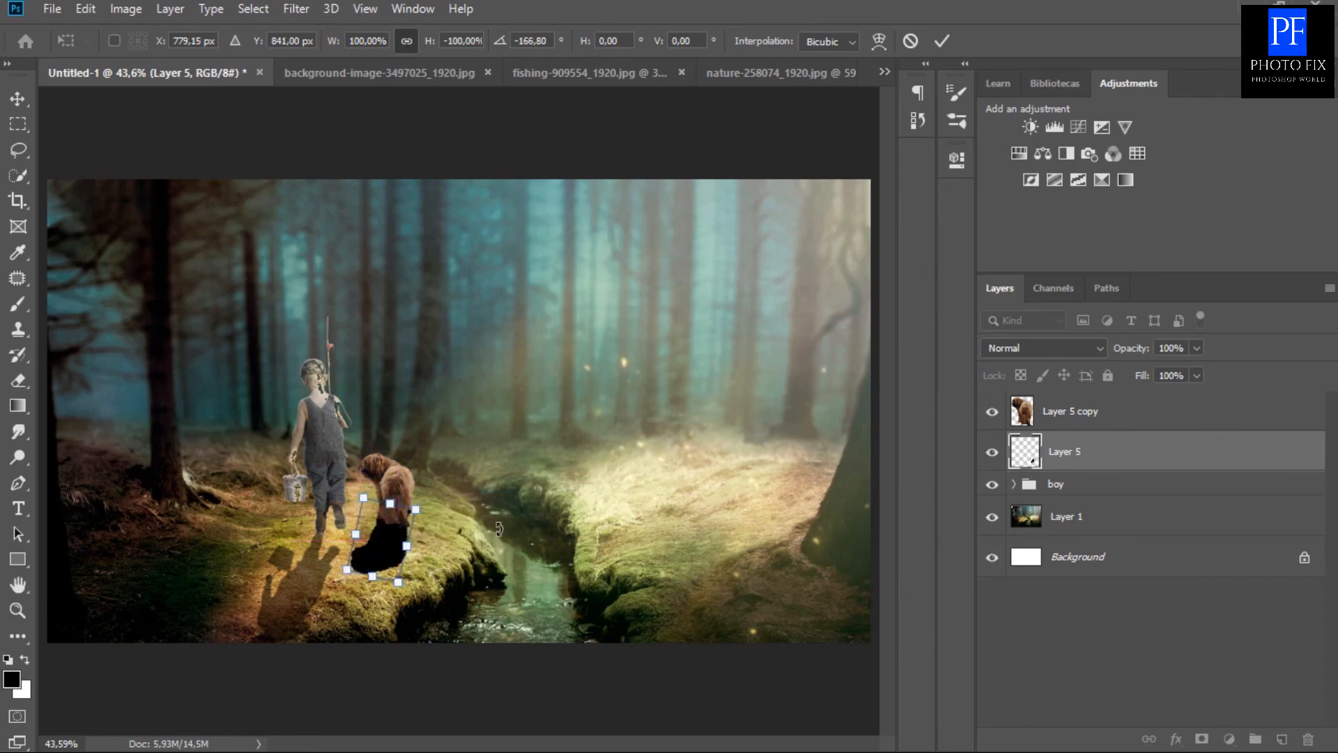
left_click_drag(346, 569, 361, 507)
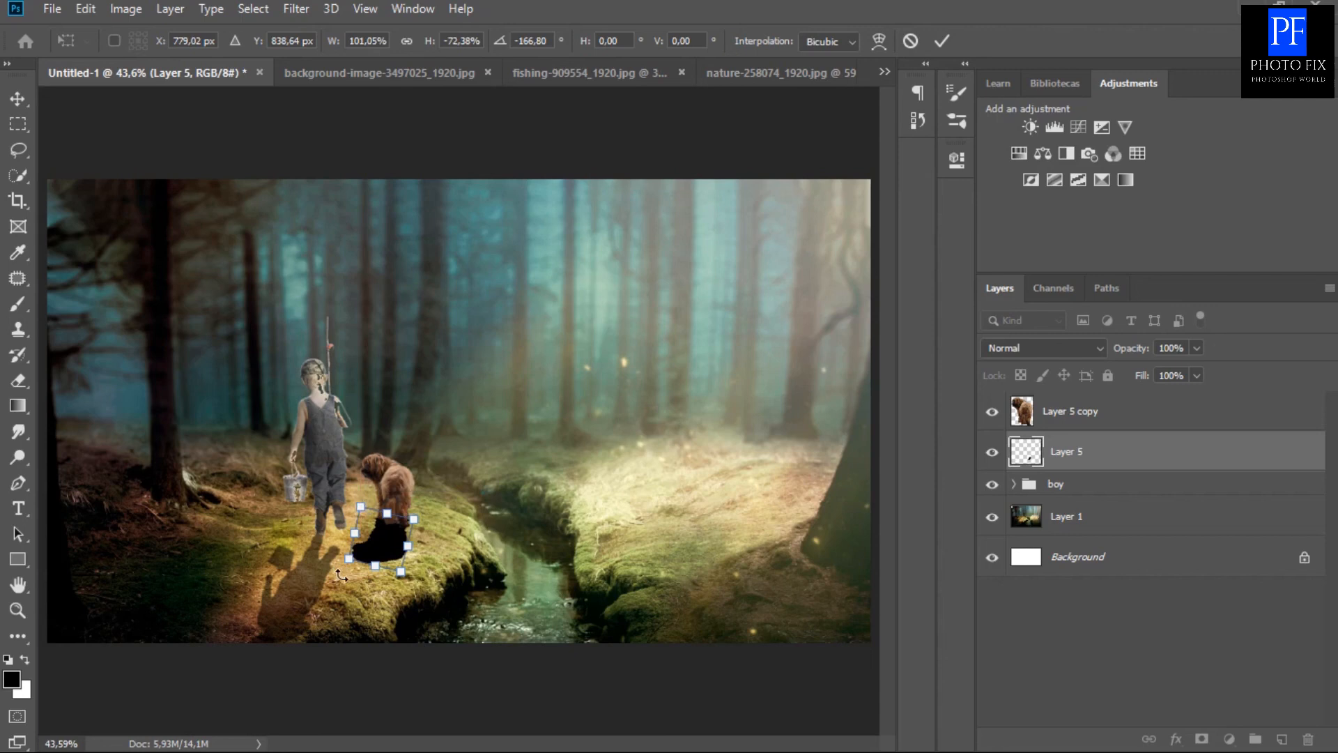
left_click_drag(375, 566, 374, 573)
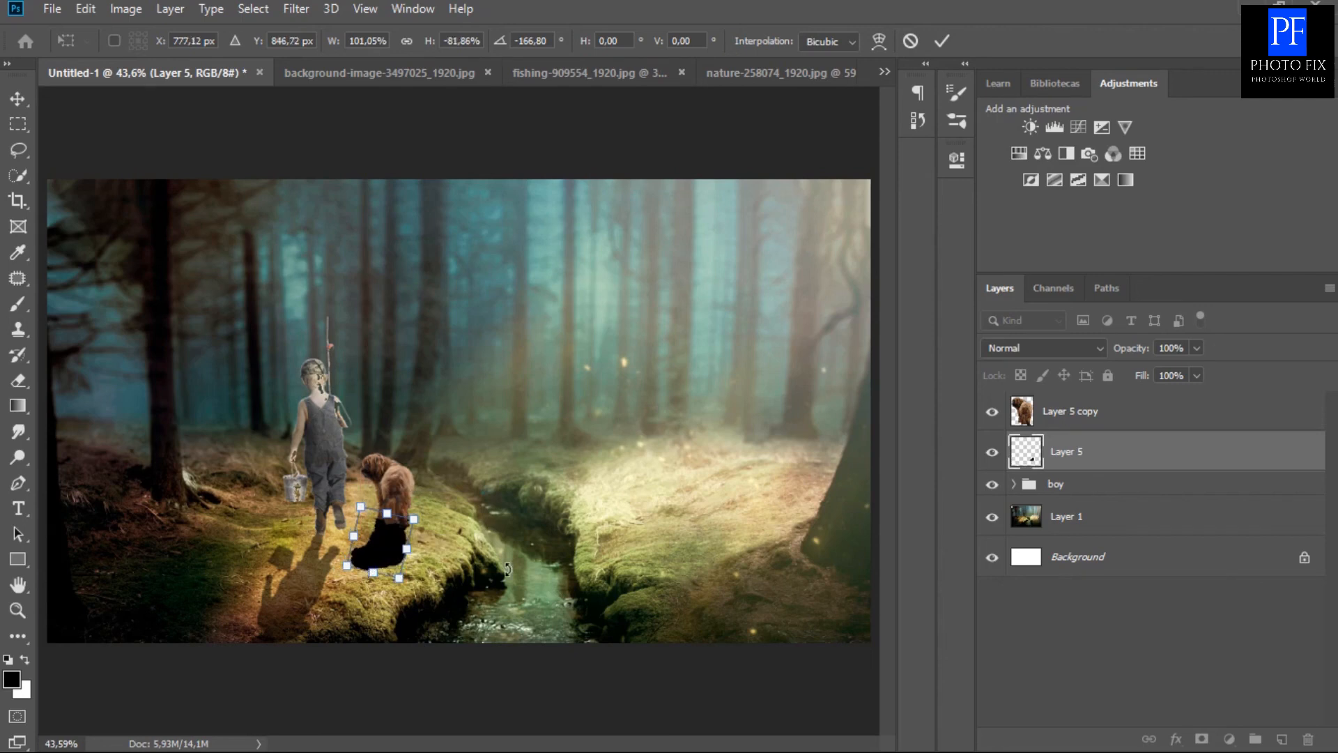
left_click(938, 42)
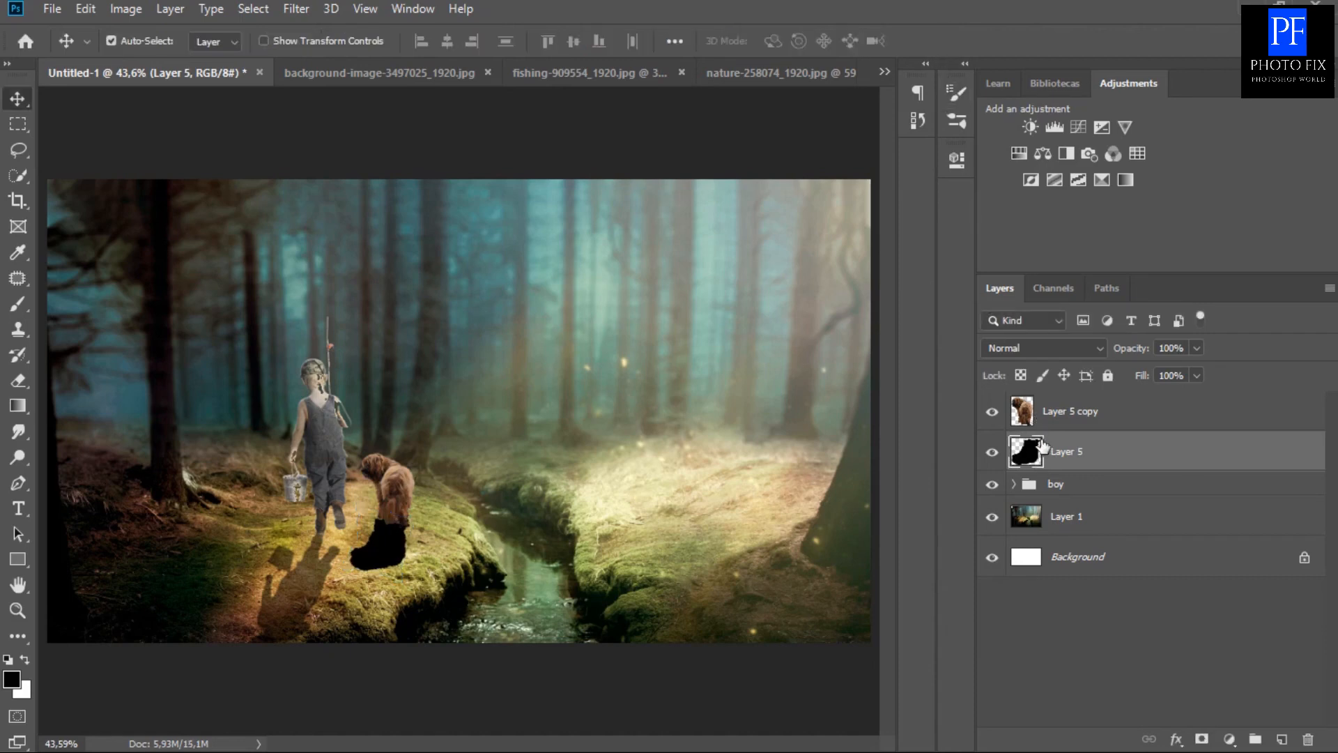
Lower the opacity of the dog's shadow layer to 36%.
left_click(1195, 349)
left_click_drag(1196, 375, 1140, 383)
left_click(1305, 312)
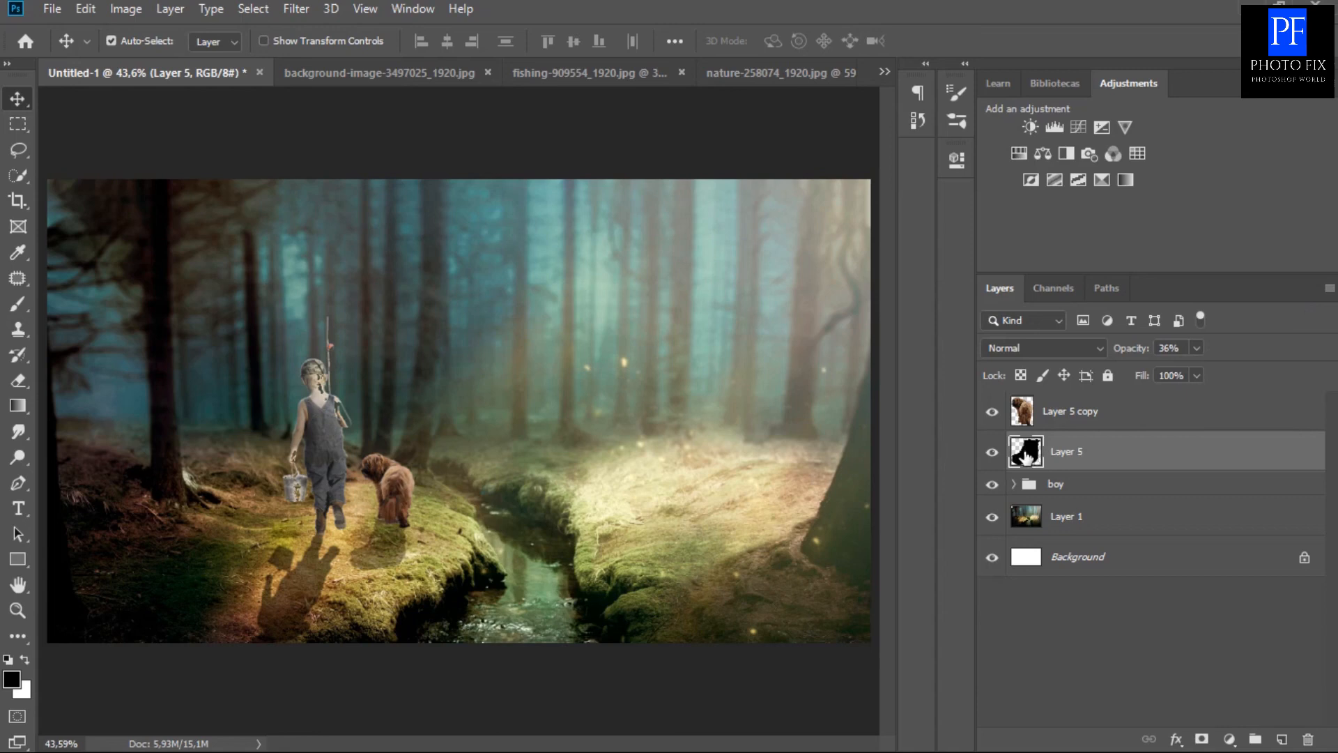
Adjust the Inner Shadow of the dog's shadow layer, Layer 5, to 39% opacity and a 37° angle, and apply it.
double_click(1025, 450)
left_click(586, 380)
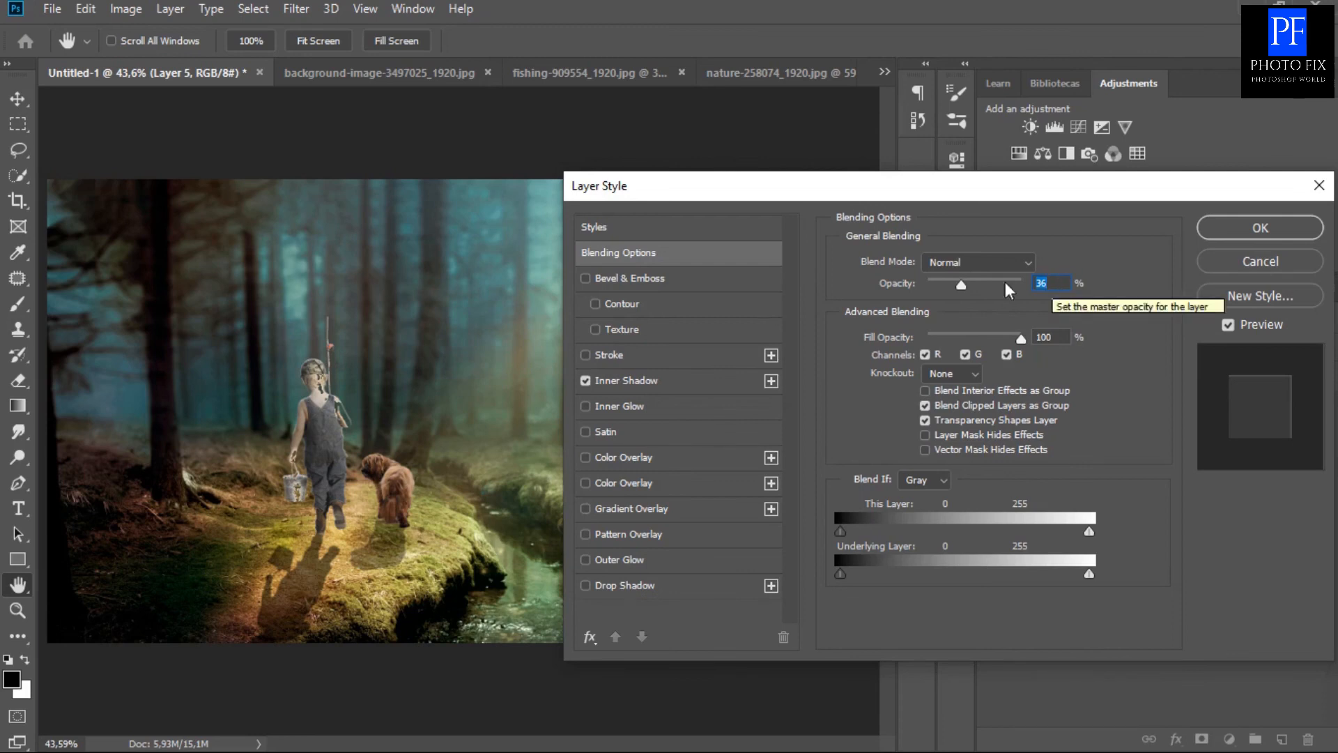
left_click(633, 380)
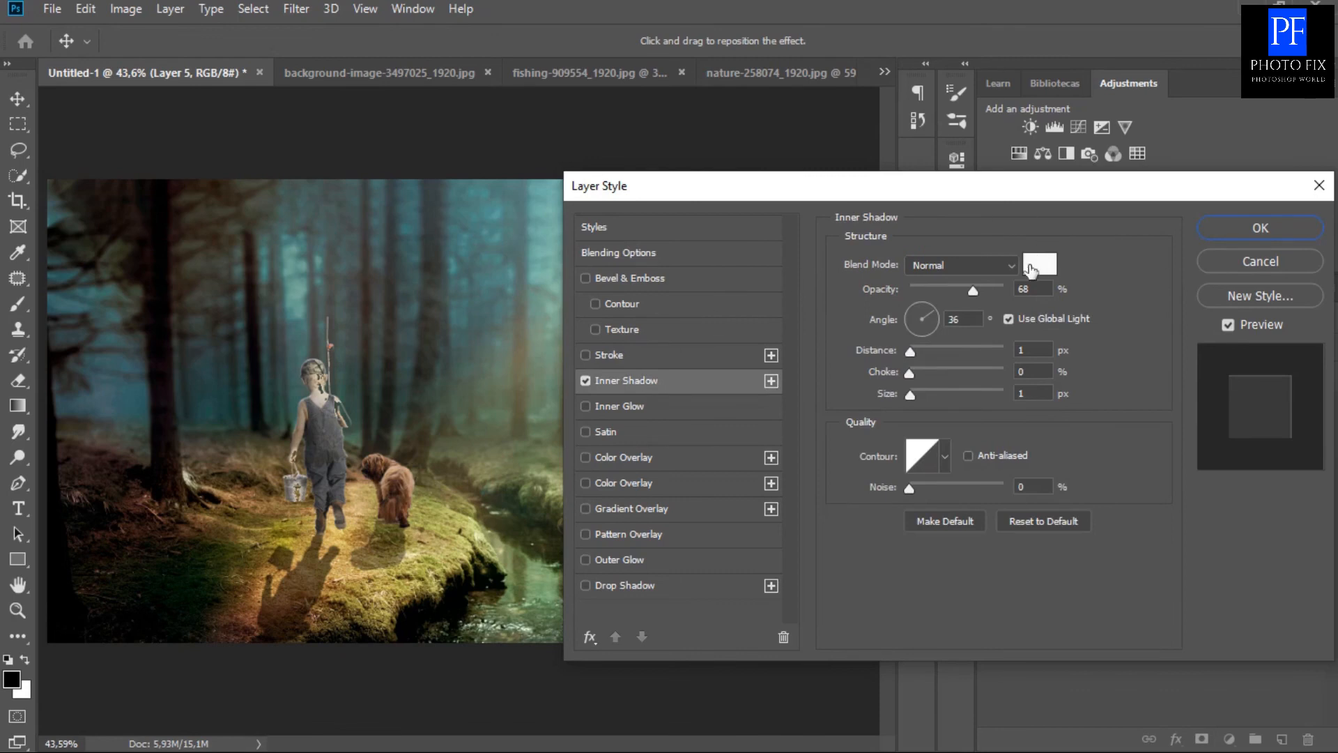
double_click(1034, 288)
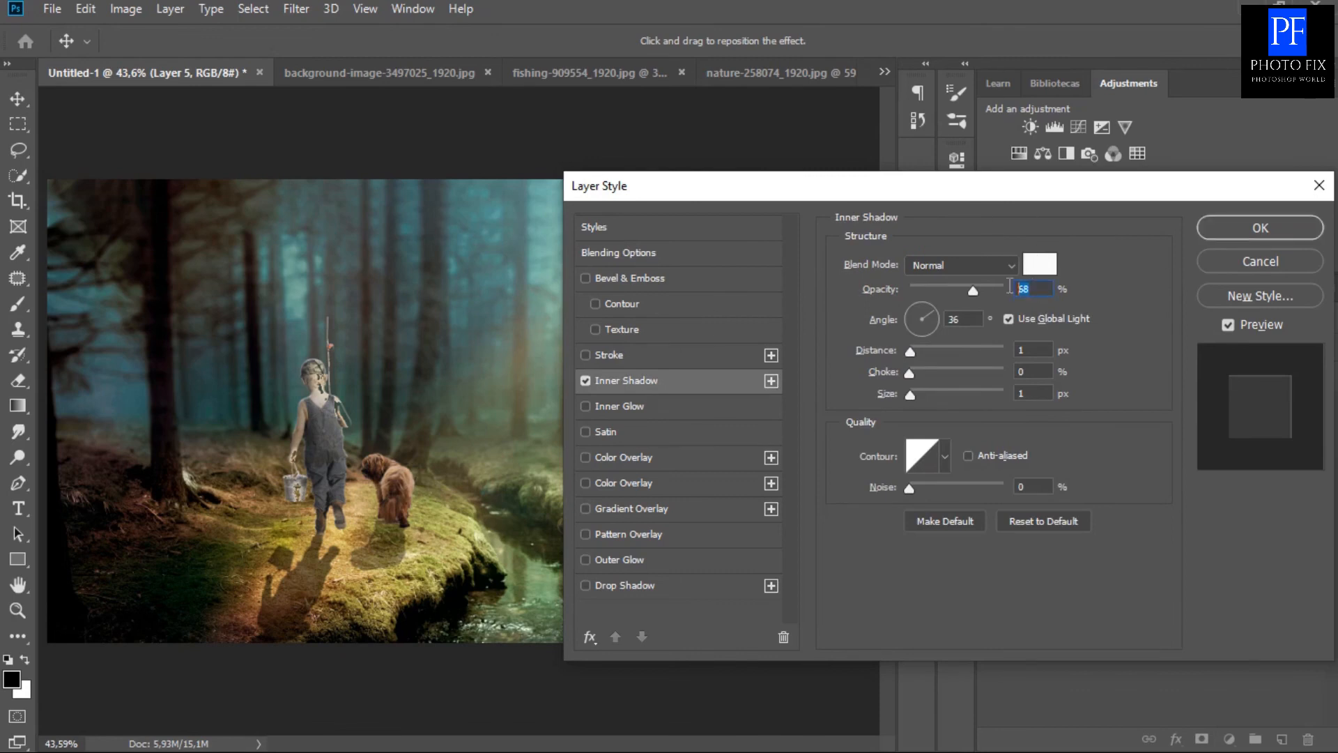
type("37")
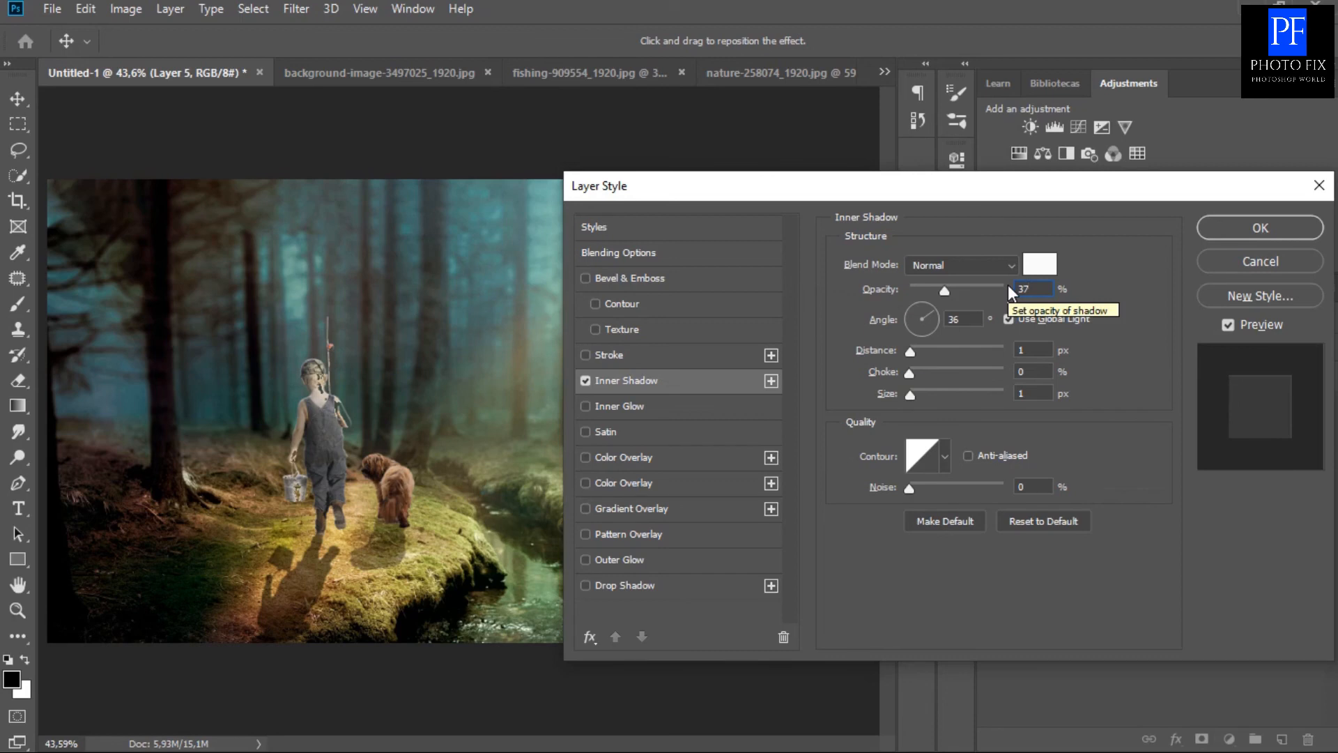
type("39")
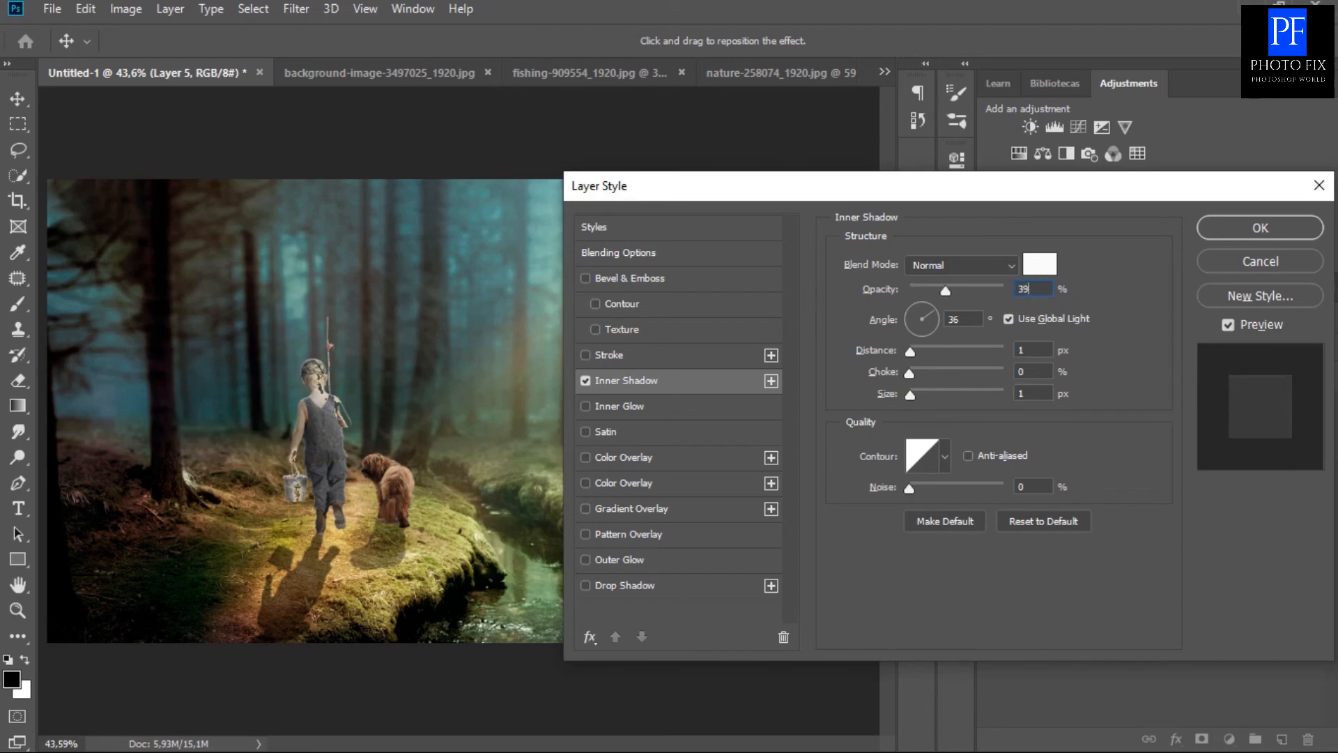
key("Tab")
type("37")
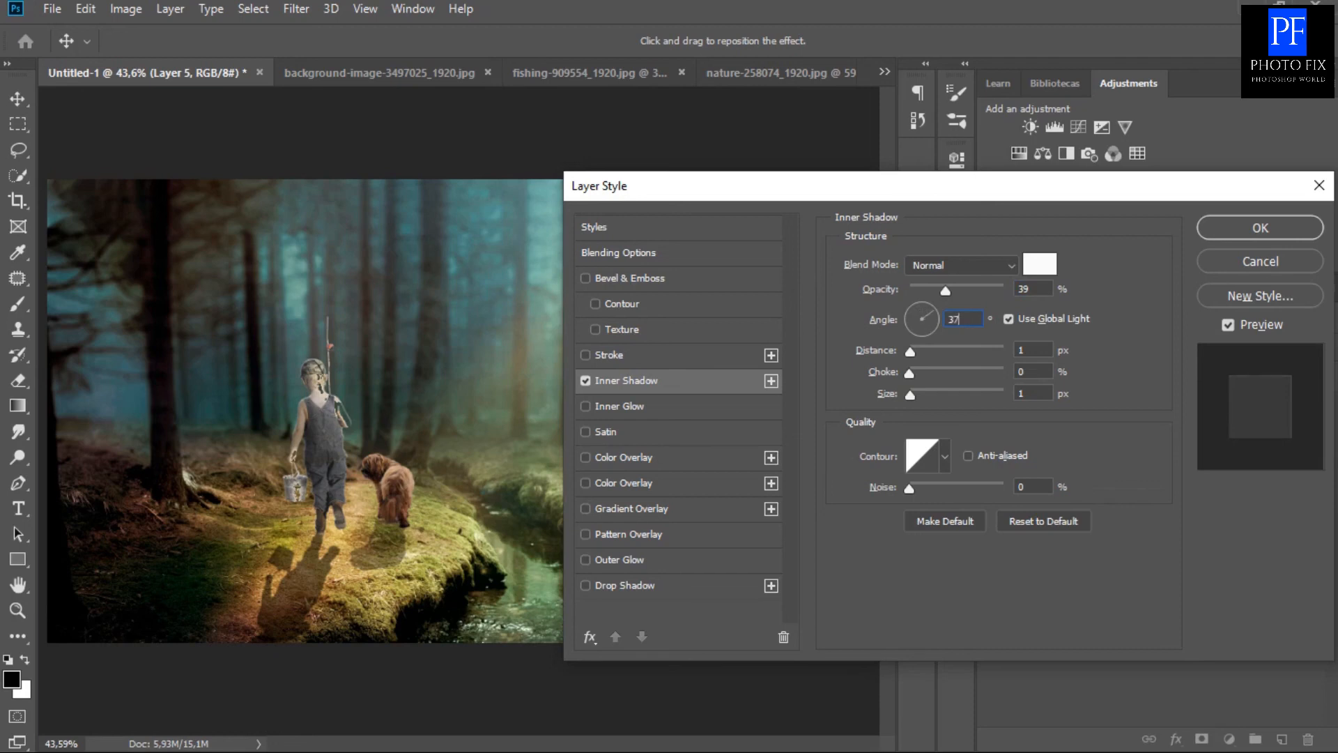
left_click(1242, 225)
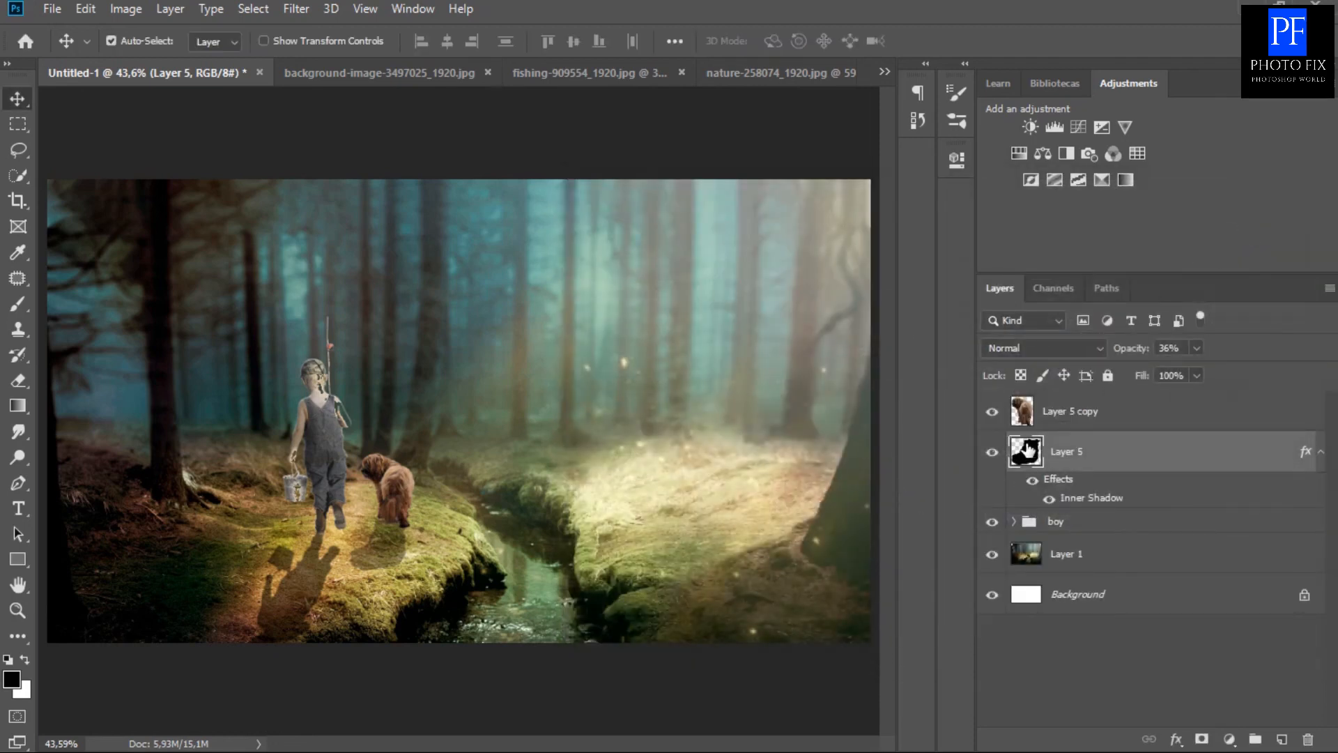
Add a new layer above the dog, Layer 5 copy, and clip it to the dog.
left_click(1054, 411)
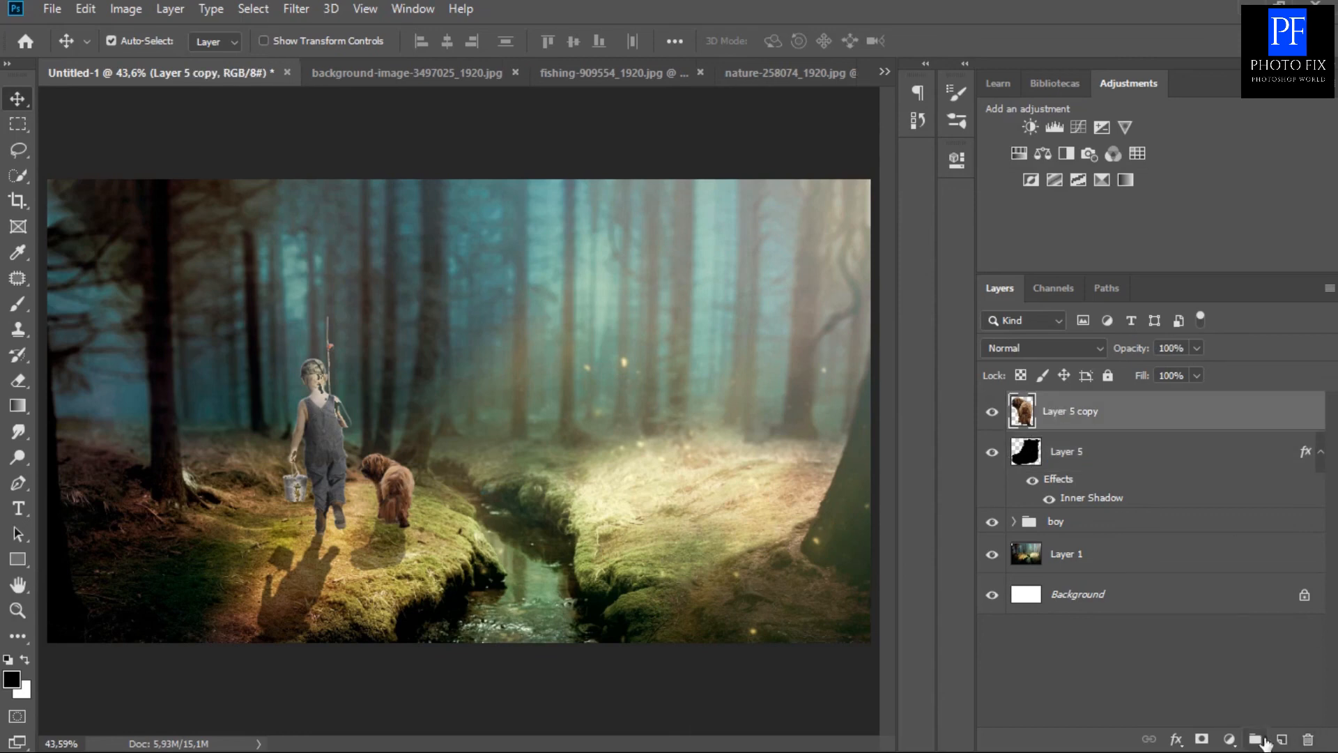
left_click(1282, 740)
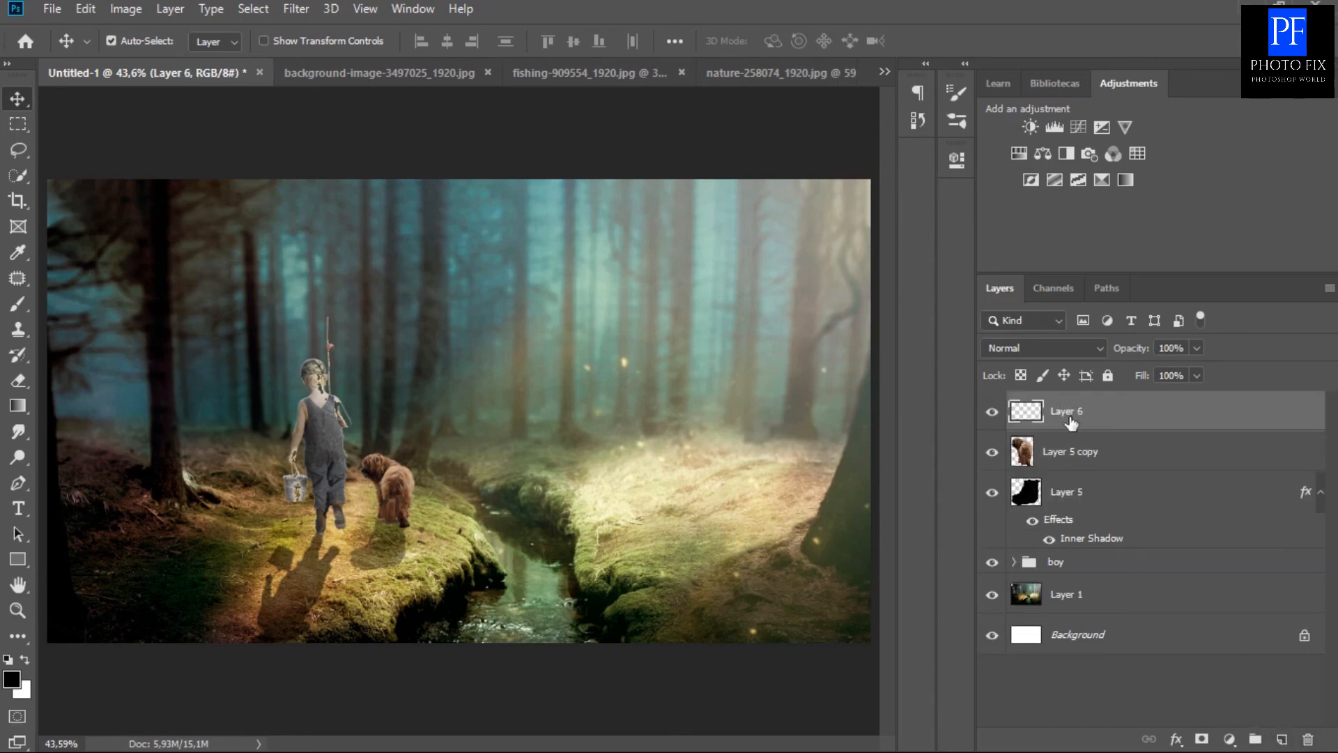
left_click(1178, 424, "alt")
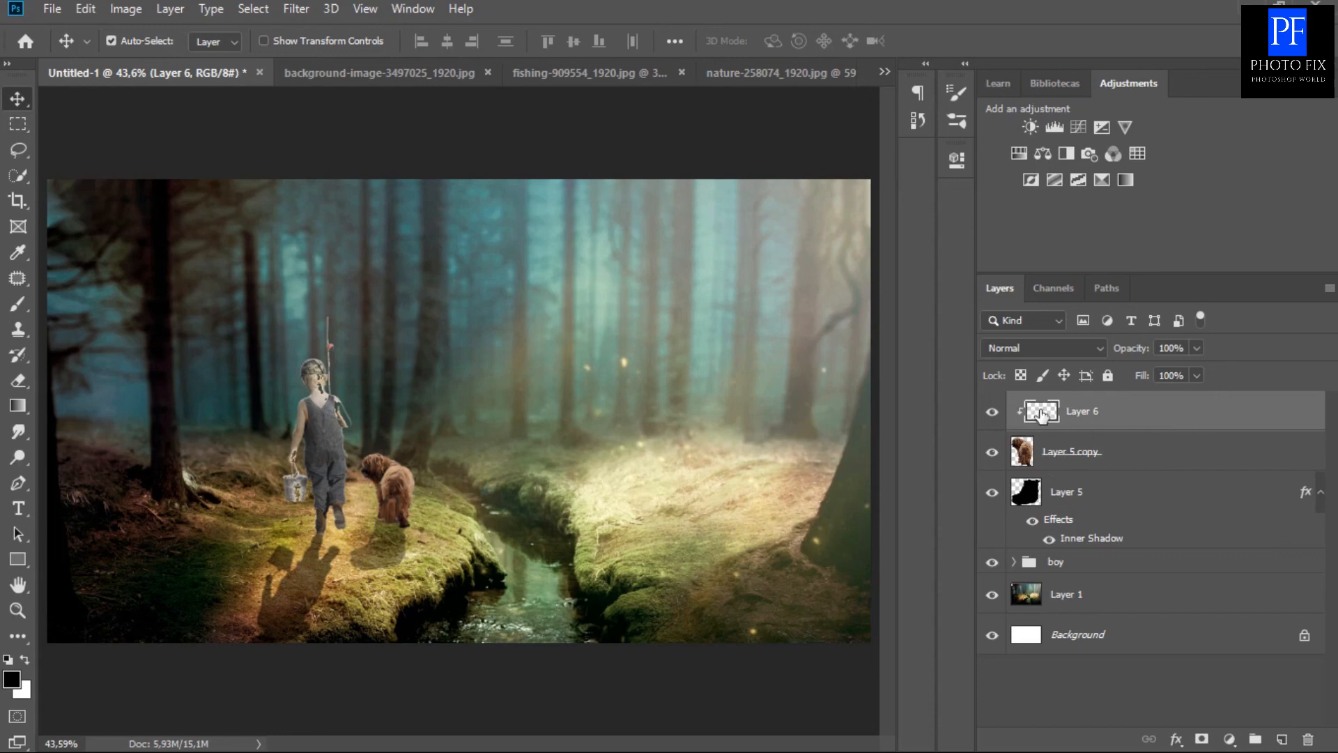
Brush soft black shading around the dog's paws on the clipped layer, using a size 45 brush at 24% opacity and 17% flow.
left_click(18, 304)
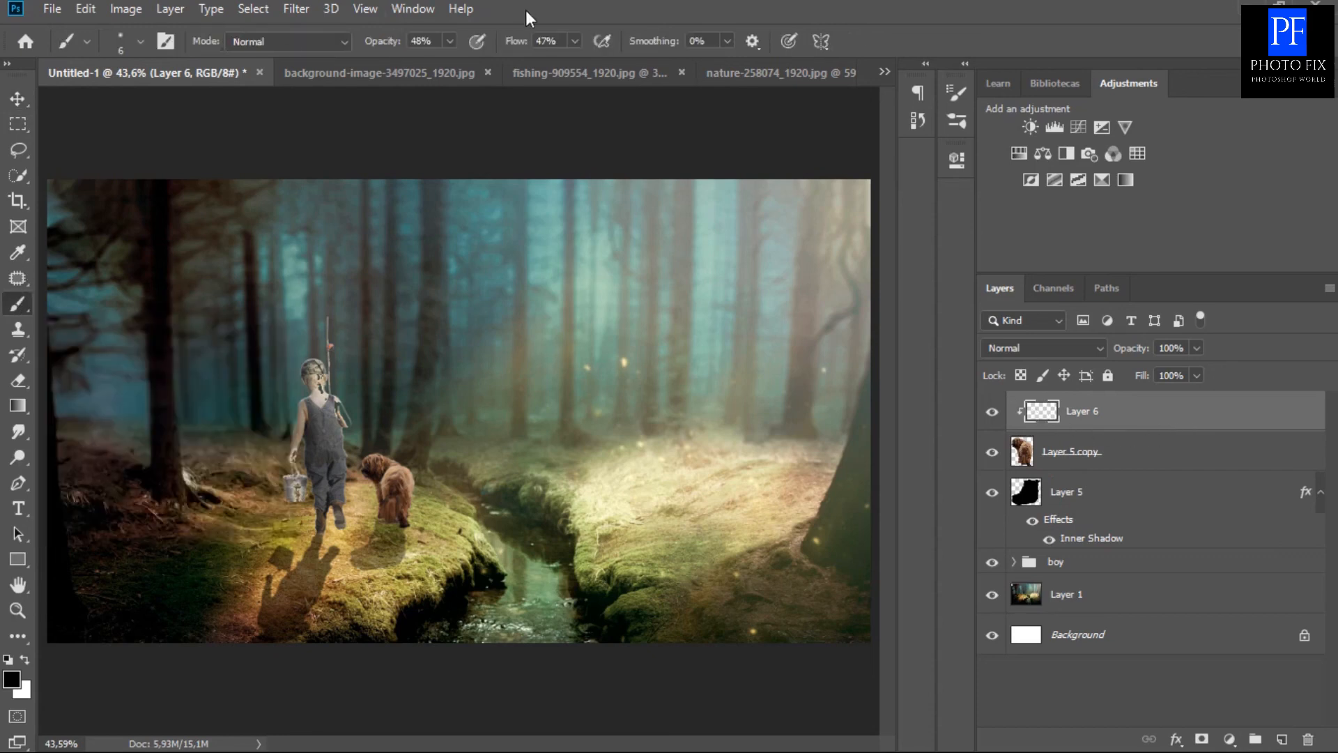
left_click(452, 40)
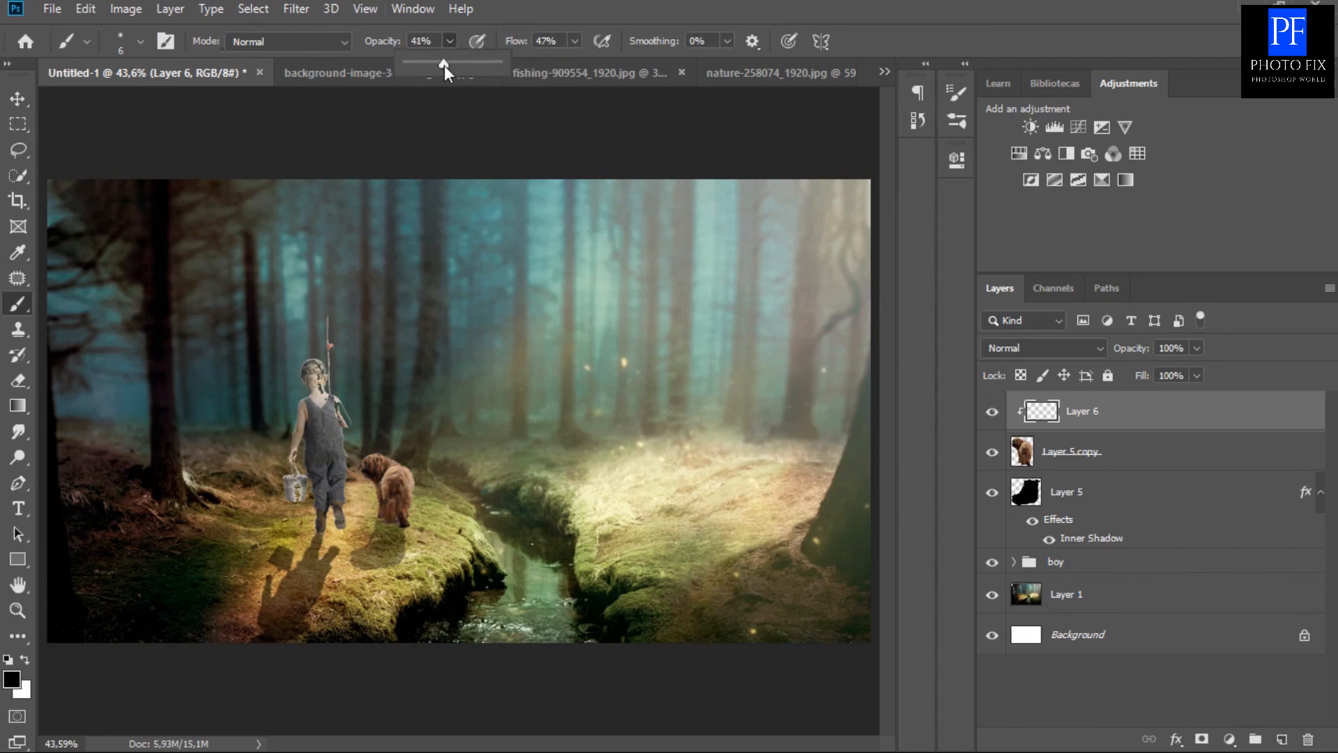
left_click(576, 40)
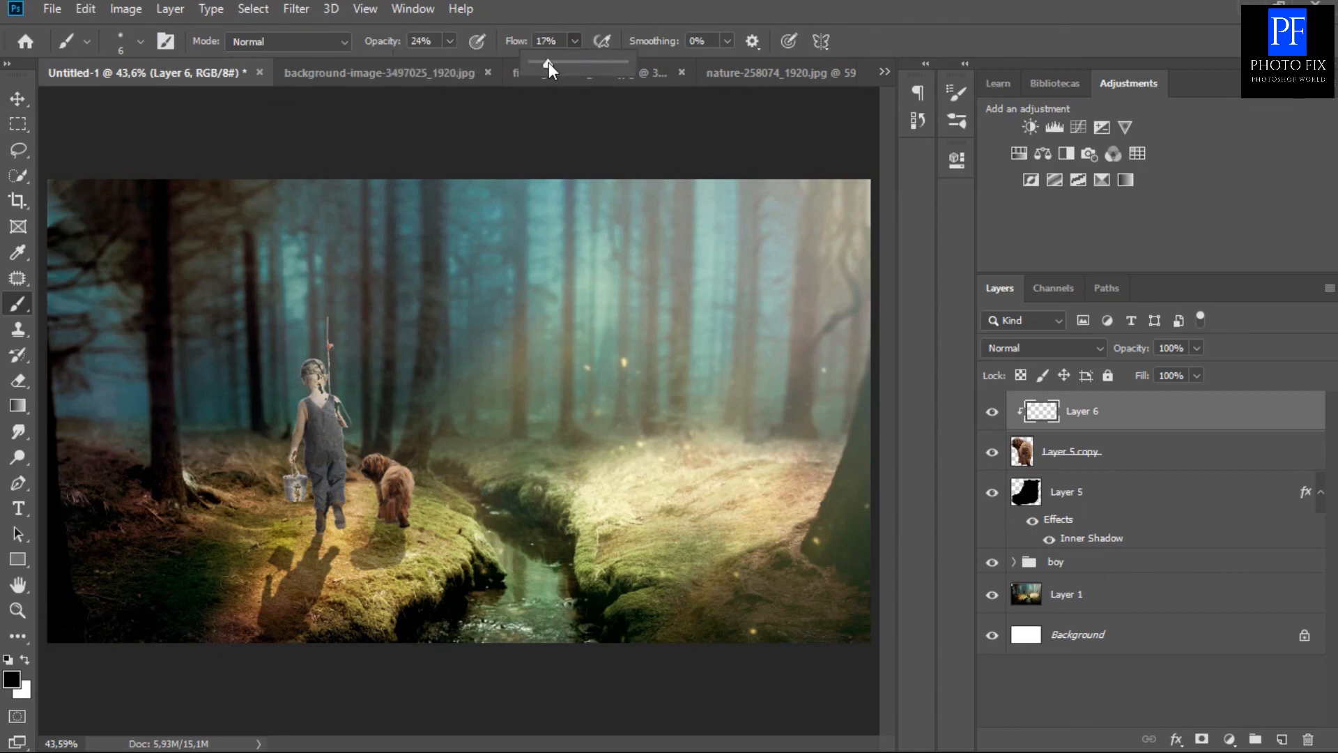
left_click(377, 562)
key("bracketright")
key("bracketright")
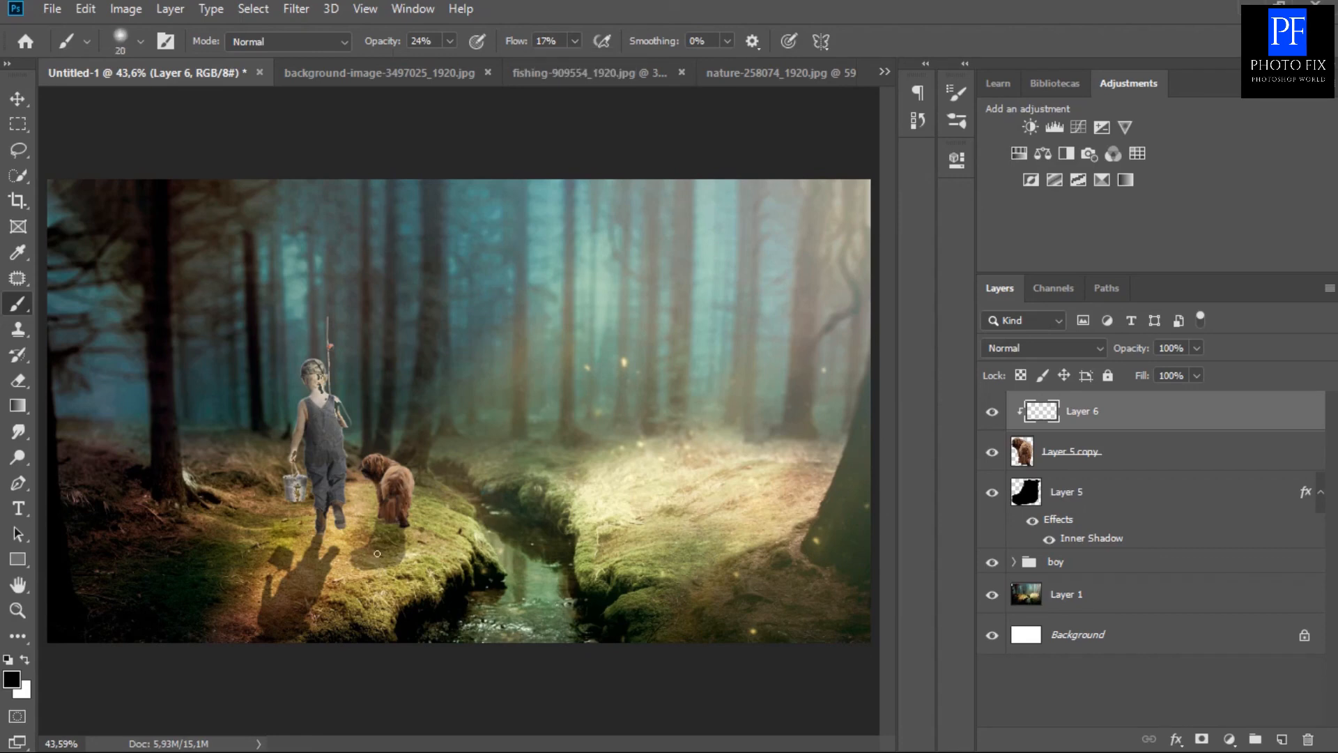
key("bracketright")
mouse_move(388, 530)
left_mouse_down()
mouse_move(401, 524)
mouse_move(395, 544)
mouse_move(382, 537)
mouse_move(387, 560)
left_mouse_up()
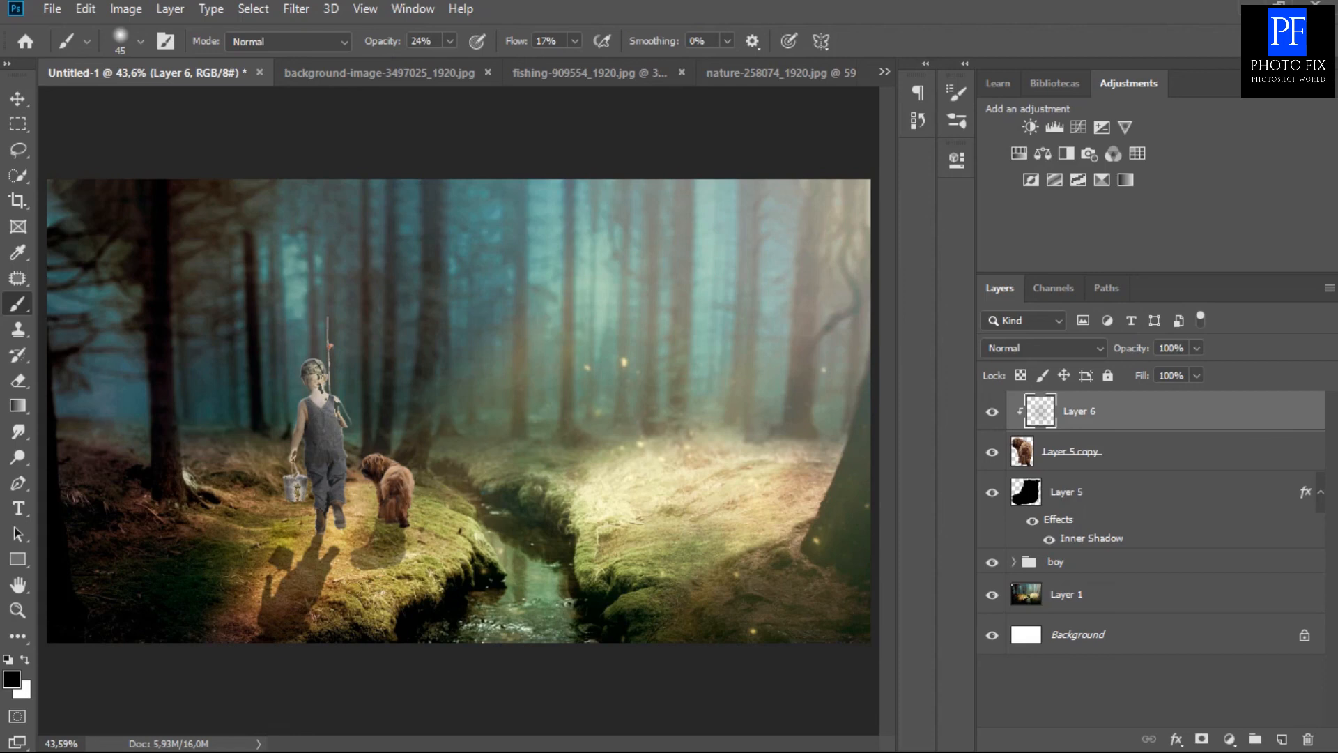
Group Layer 6, Layer 5 copy and Layer 5, and name the group Dog.
left_click(17, 98)
key("x")
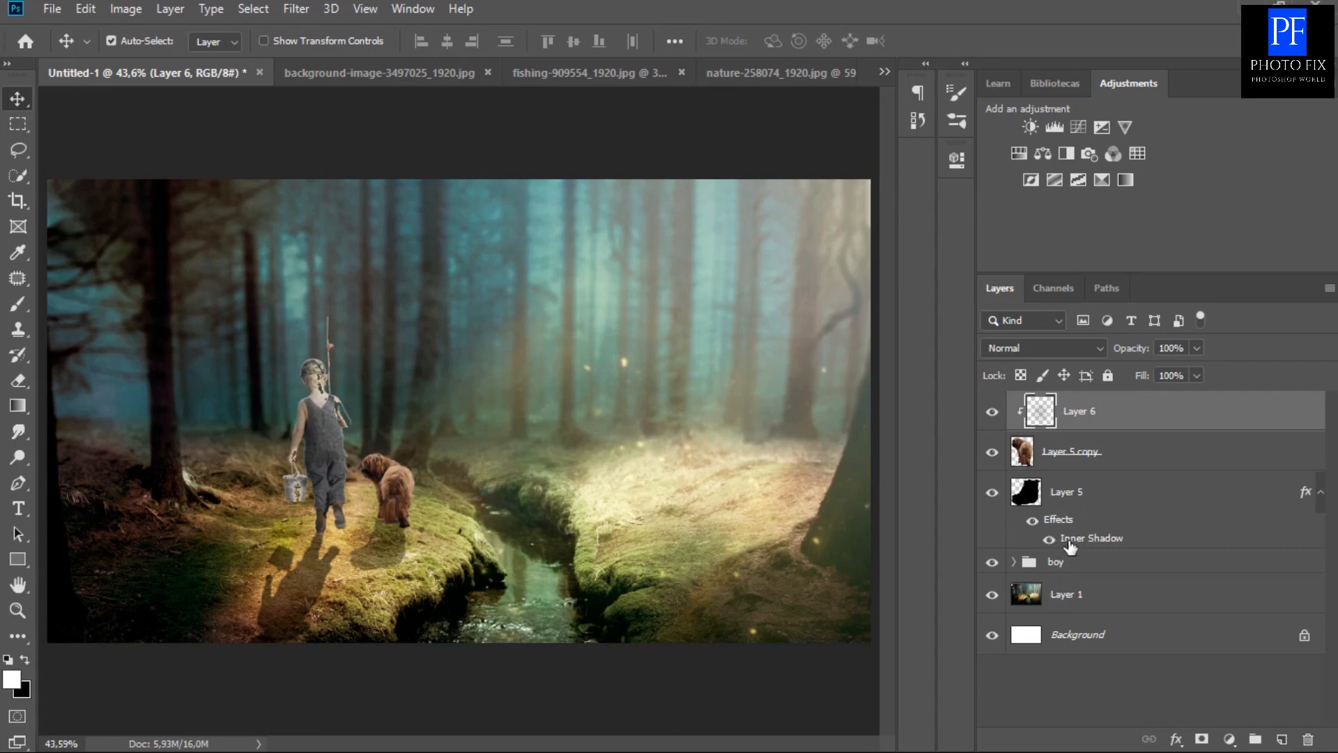
left_click(1070, 543, "shift")
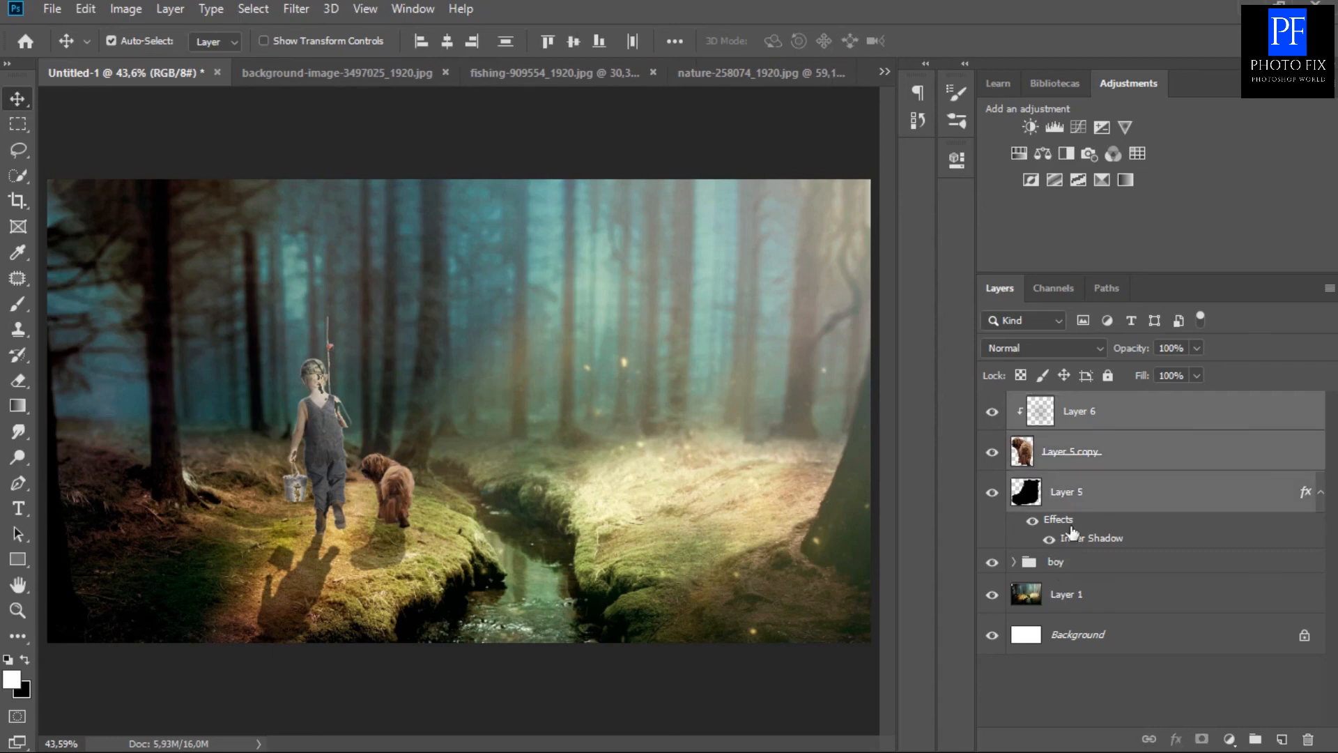
left_click(1256, 741)
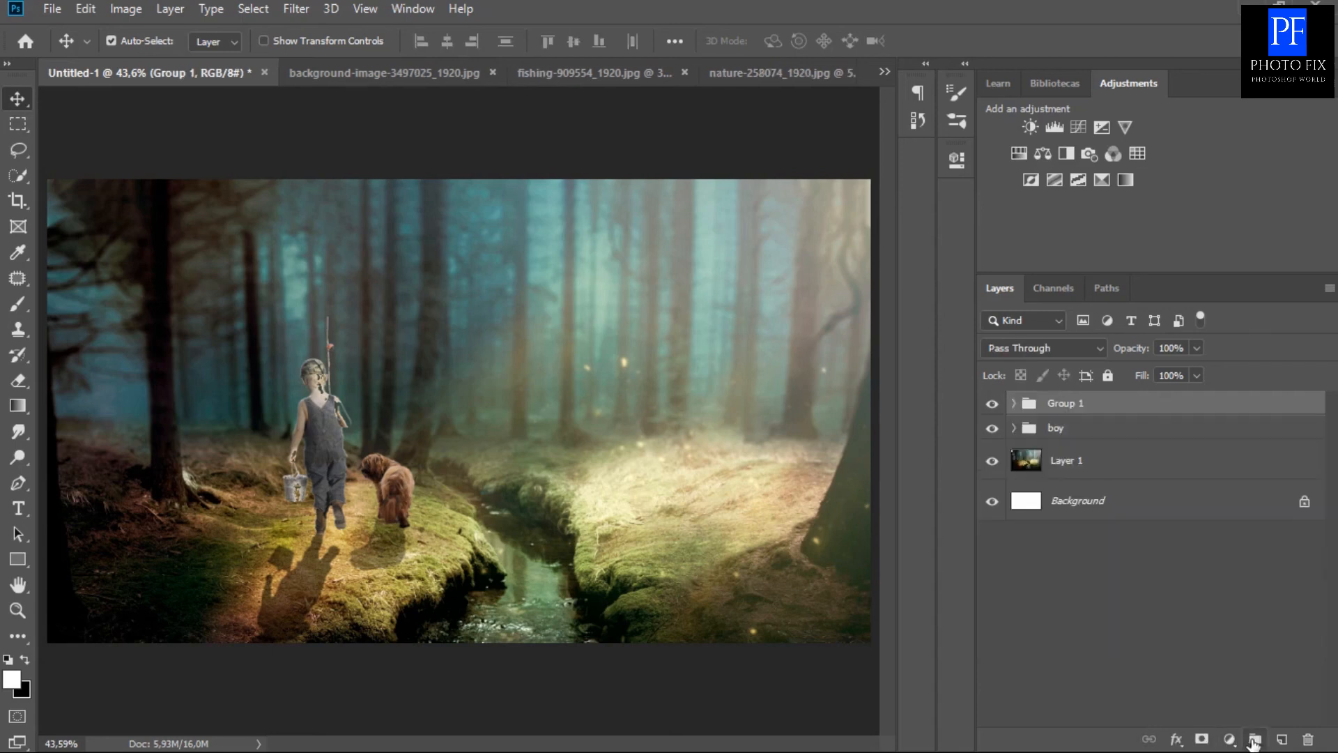
double_click(1059, 404)
type("Dog")
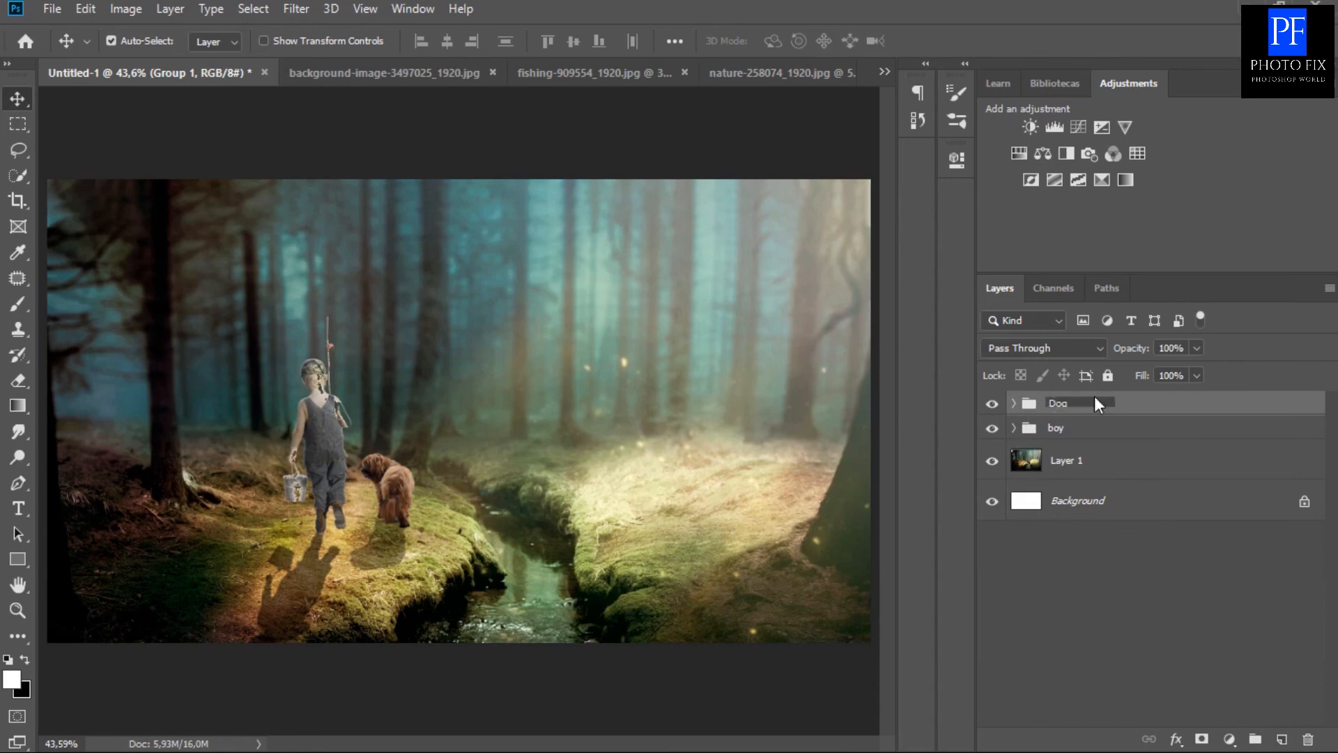
key("Return")
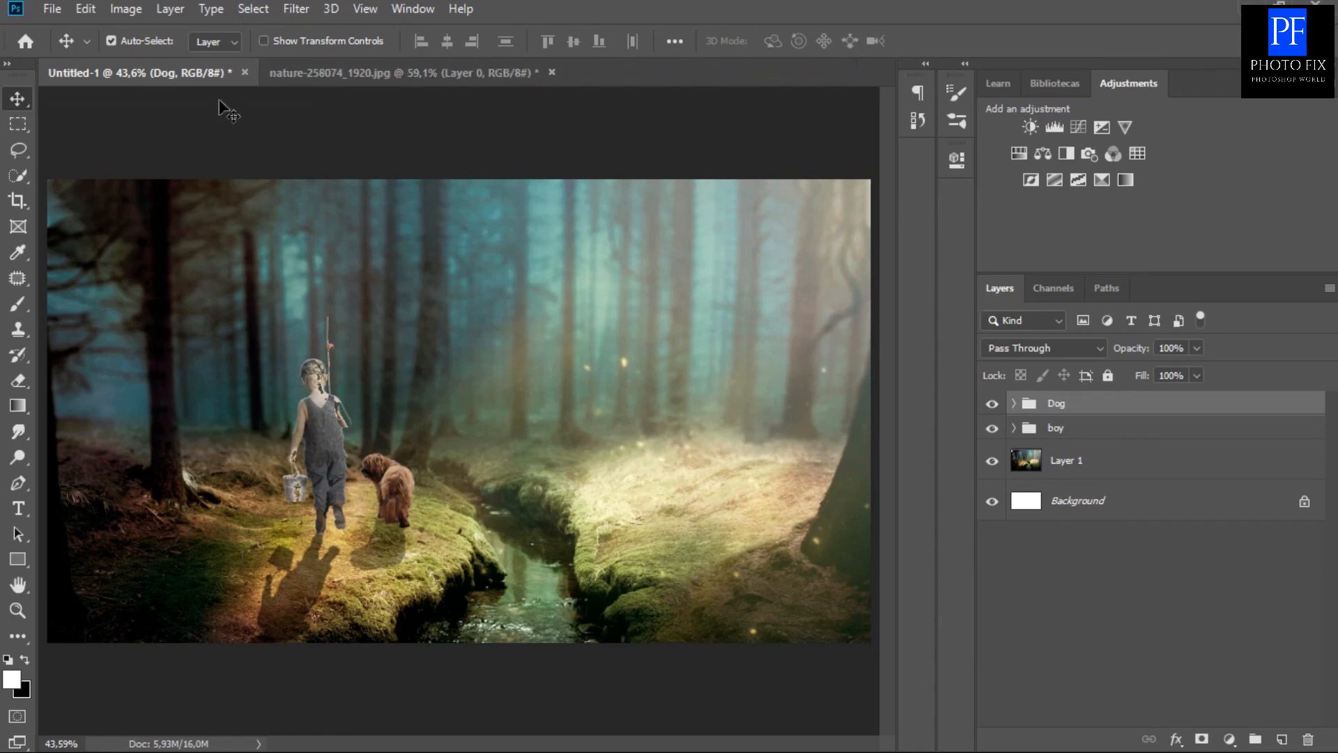
Open fish-2788564_1920.jpg with its colour profile left as is, and bring the cut-out fish into the Untitled-1 composite over the boy.
left_click(54, 10)
left_click(75, 50)
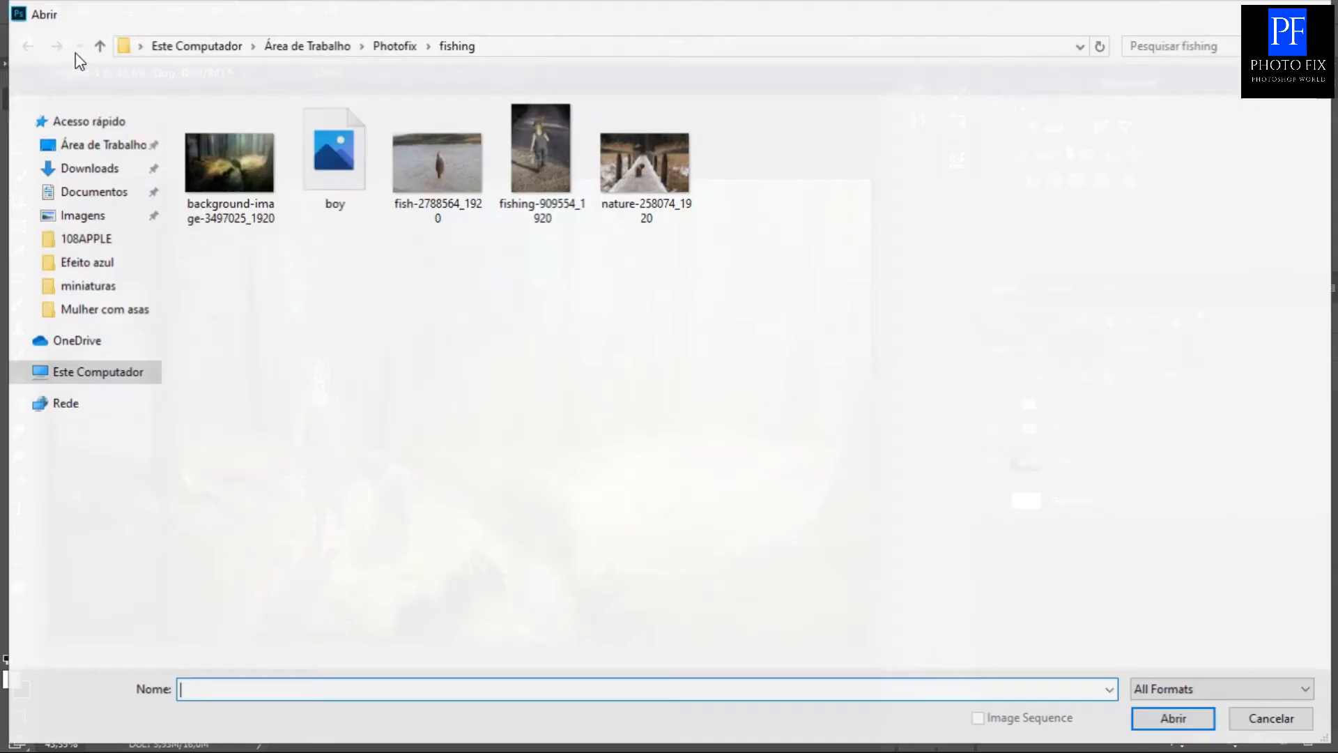
key("Escape")
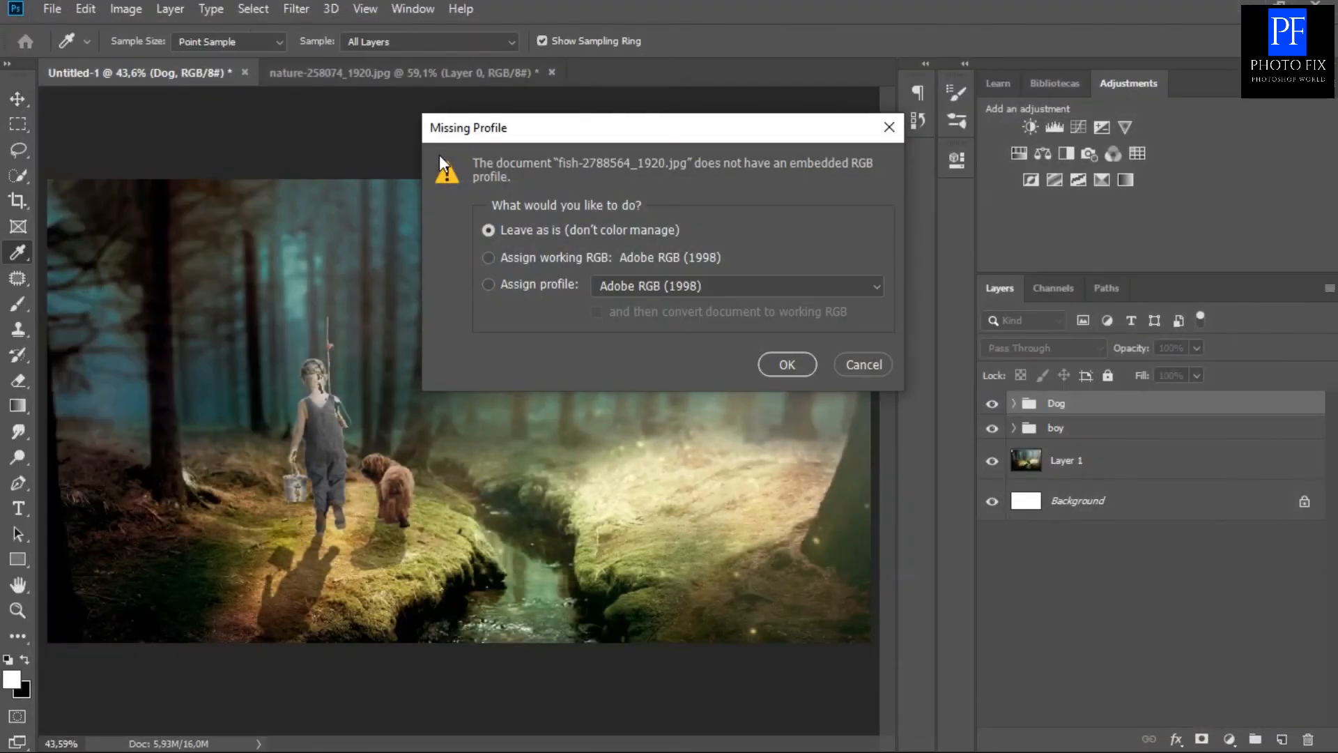
left_click(798, 361)
left_click_drag(456, 420, 201, 206)
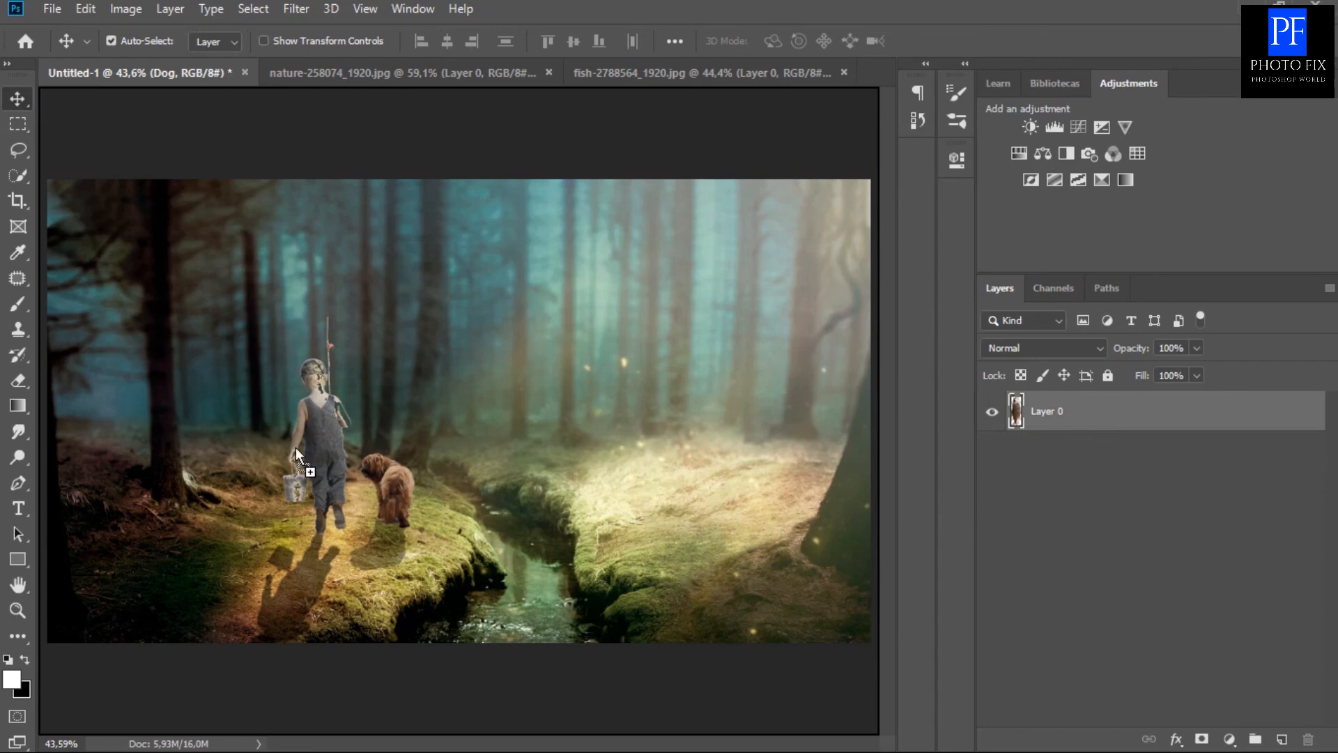
left_click_drag(293, 473, 292, 472)
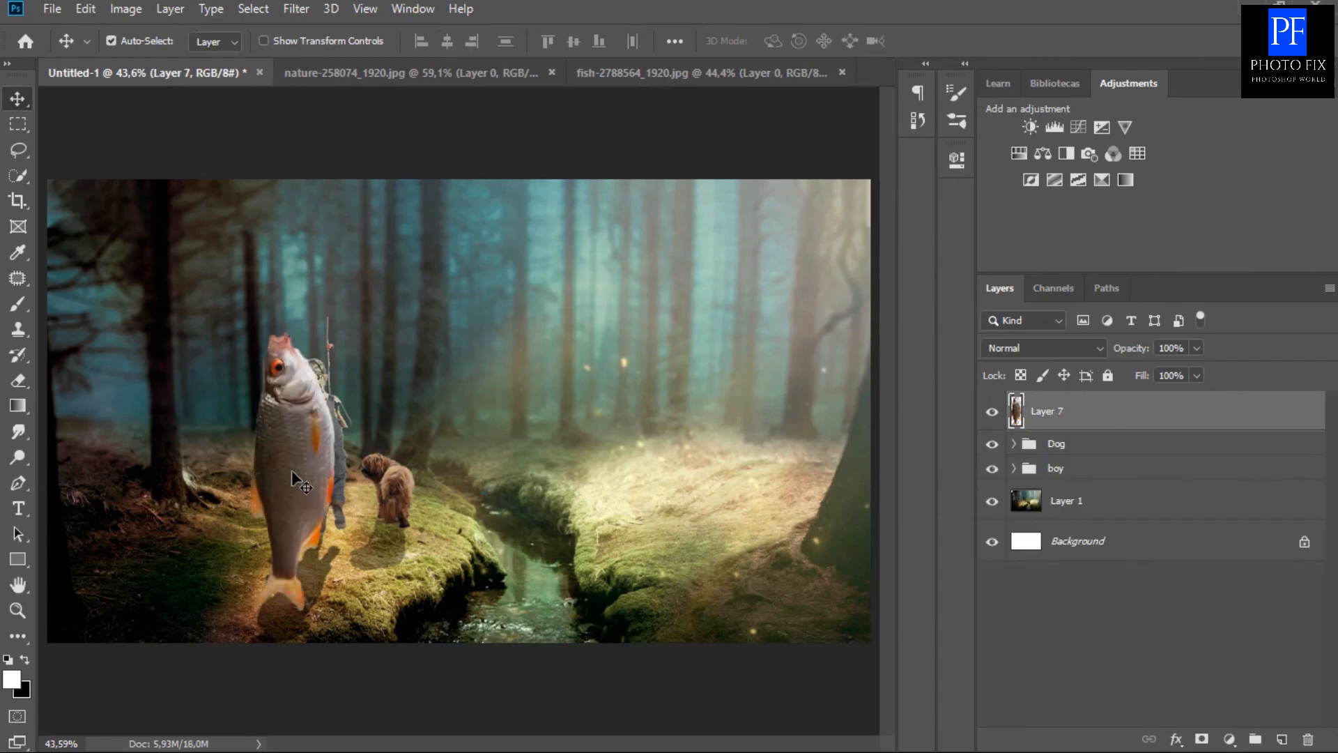
Scale the fish proportionally down to about 10.16% and move it beside the boy's bucket.
key("ctrl+t")
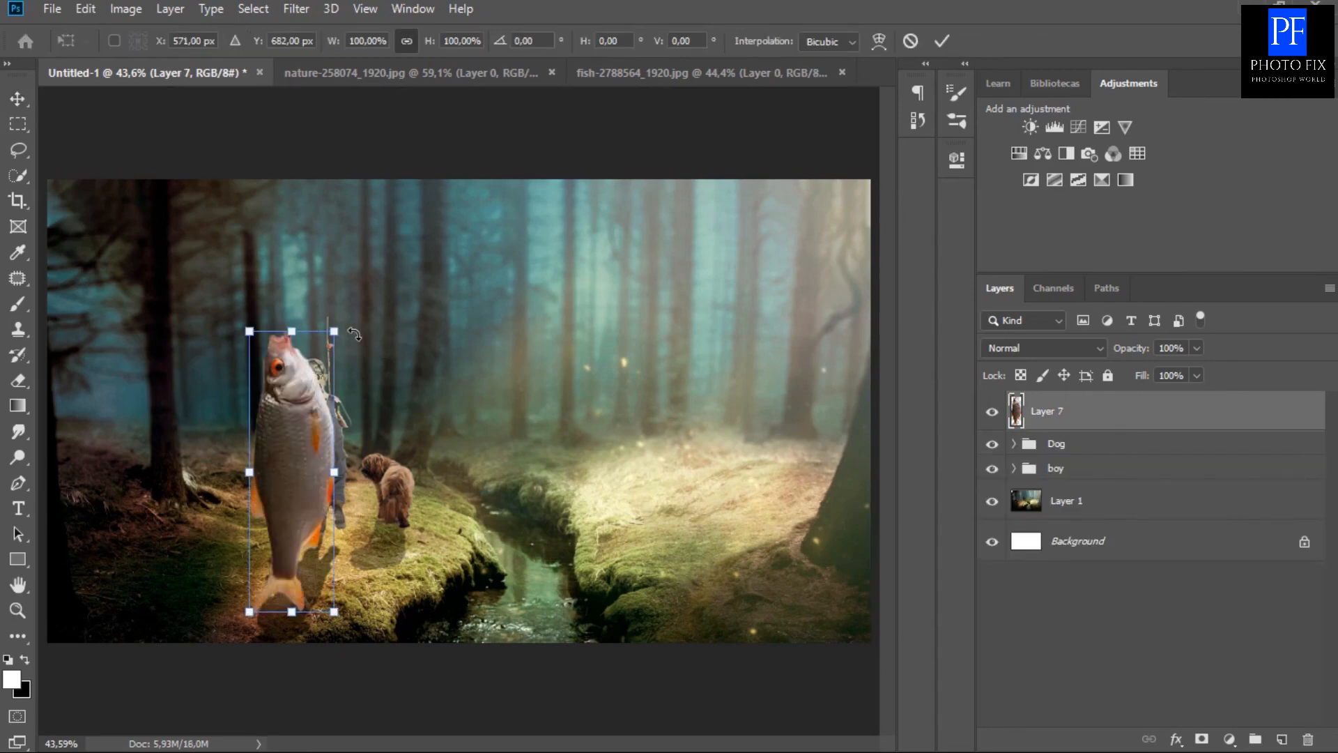
left_click_drag(334, 330, 271, 538)
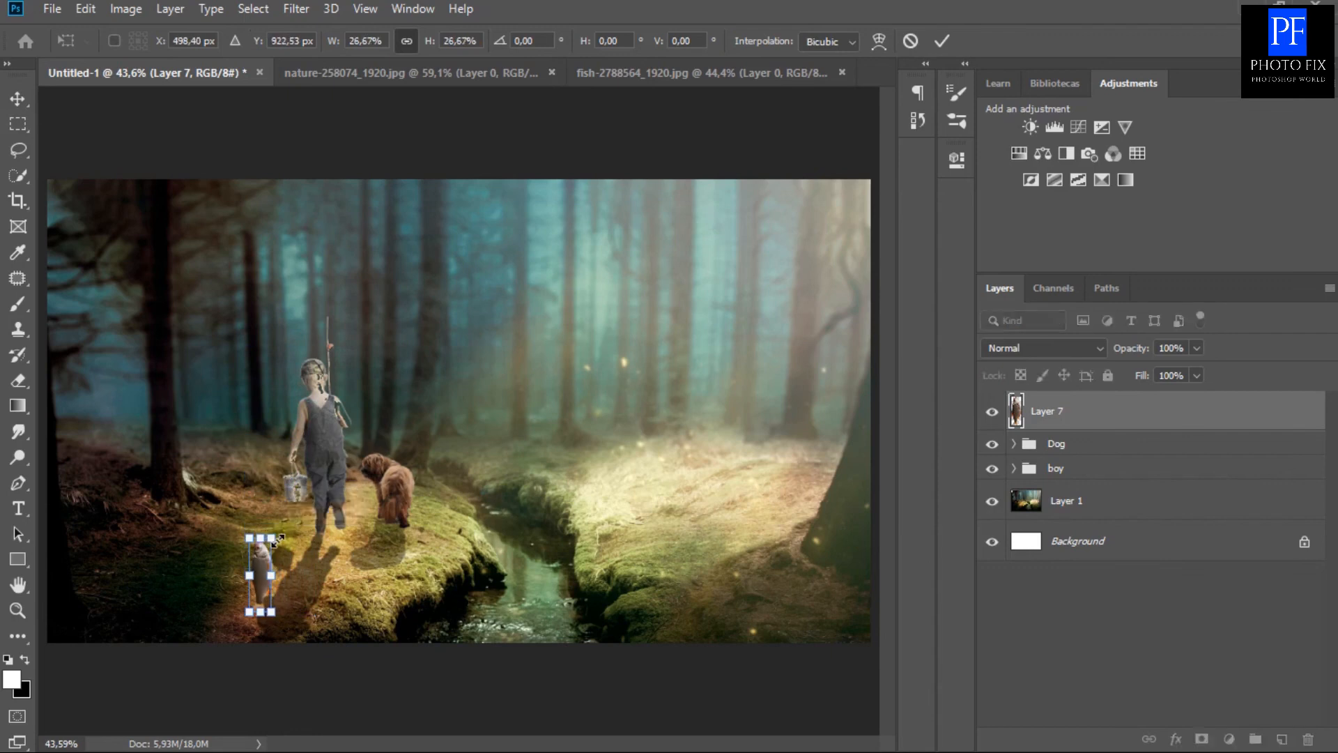
left_click_drag(260, 588, 297, 472)
scroll(282, 527, "up", 5)
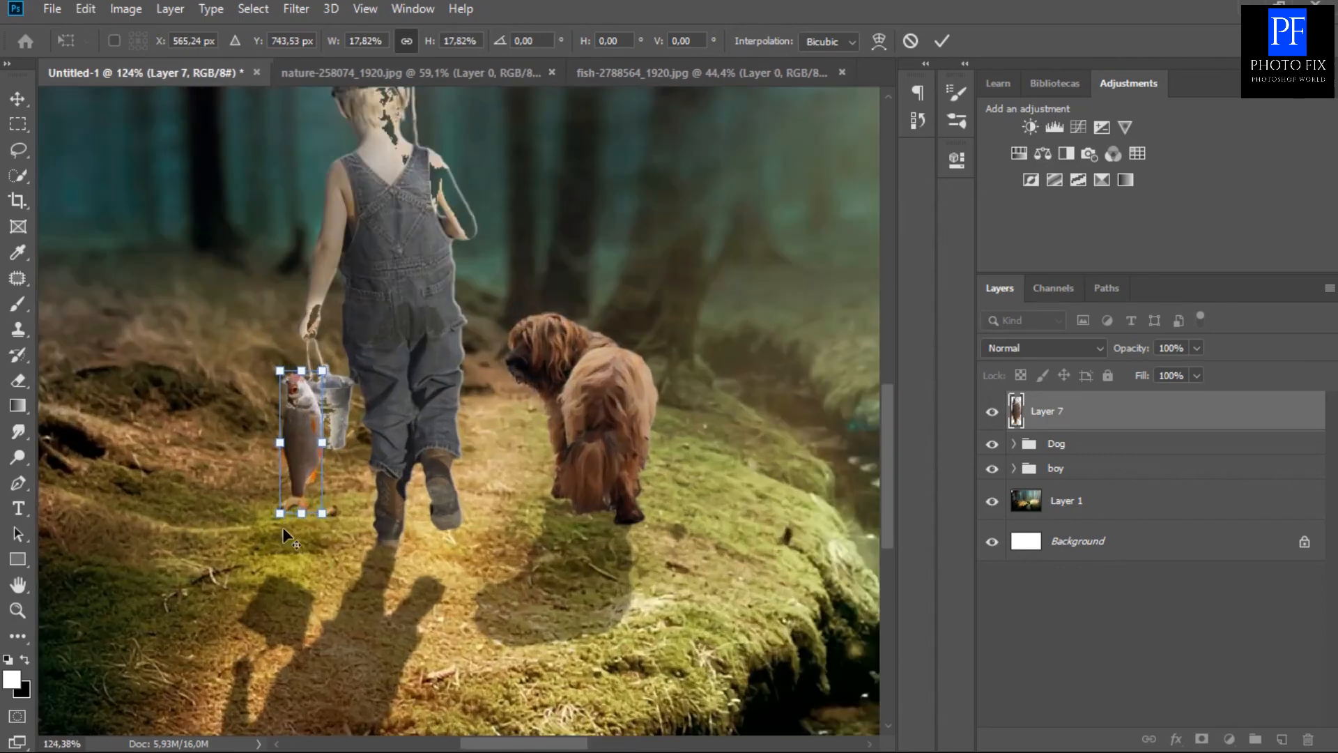
scroll(283, 527, "up", 3)
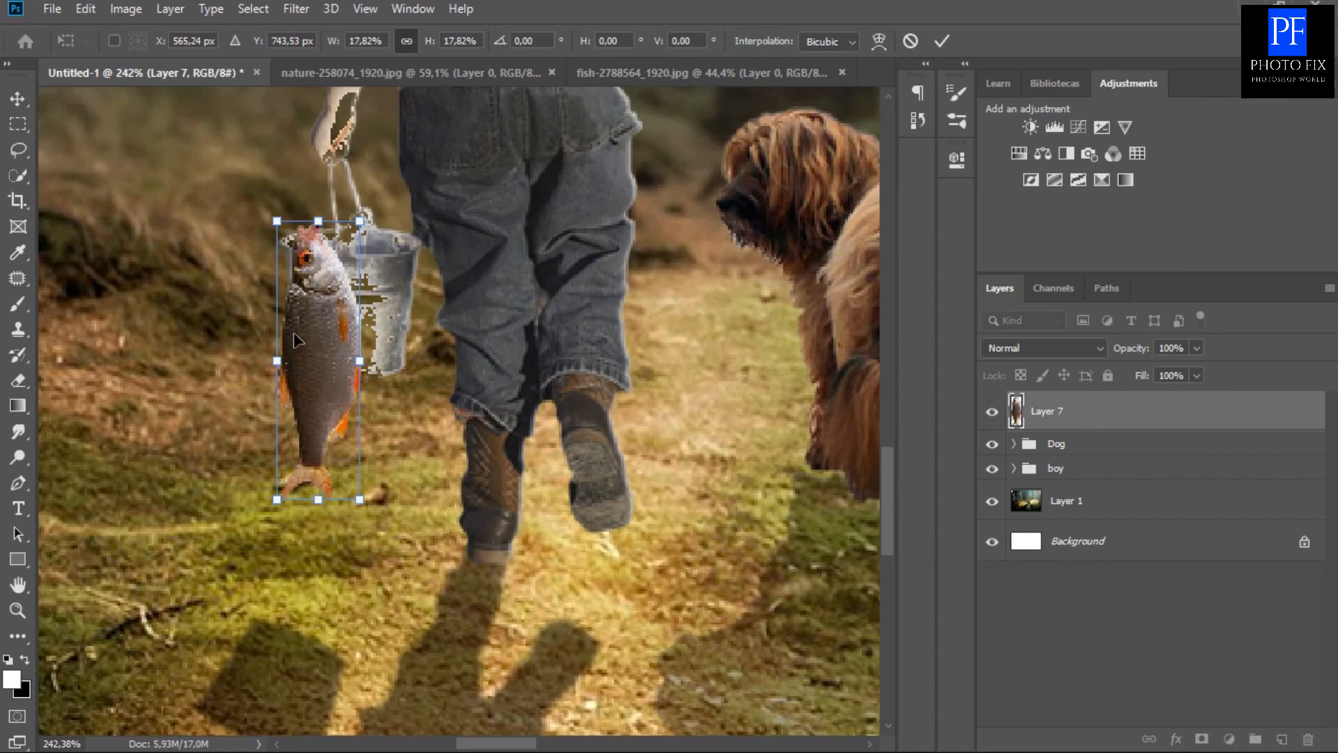
left_click_drag(309, 360, 249, 246)
left_click_drag(294, 384, 226, 263)
left_click_drag(231, 211, 283, 324)
scroll(282, 323, "down", 5)
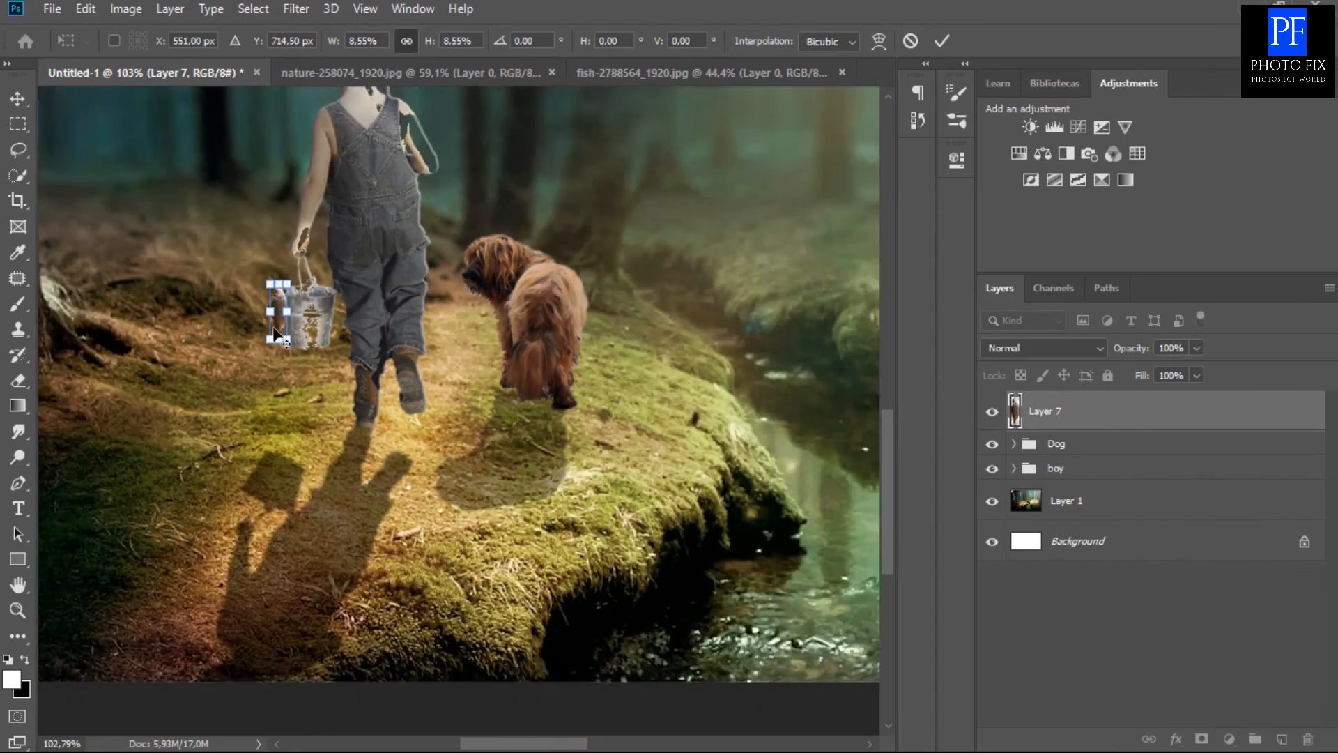
scroll(276, 331, "down", 1)
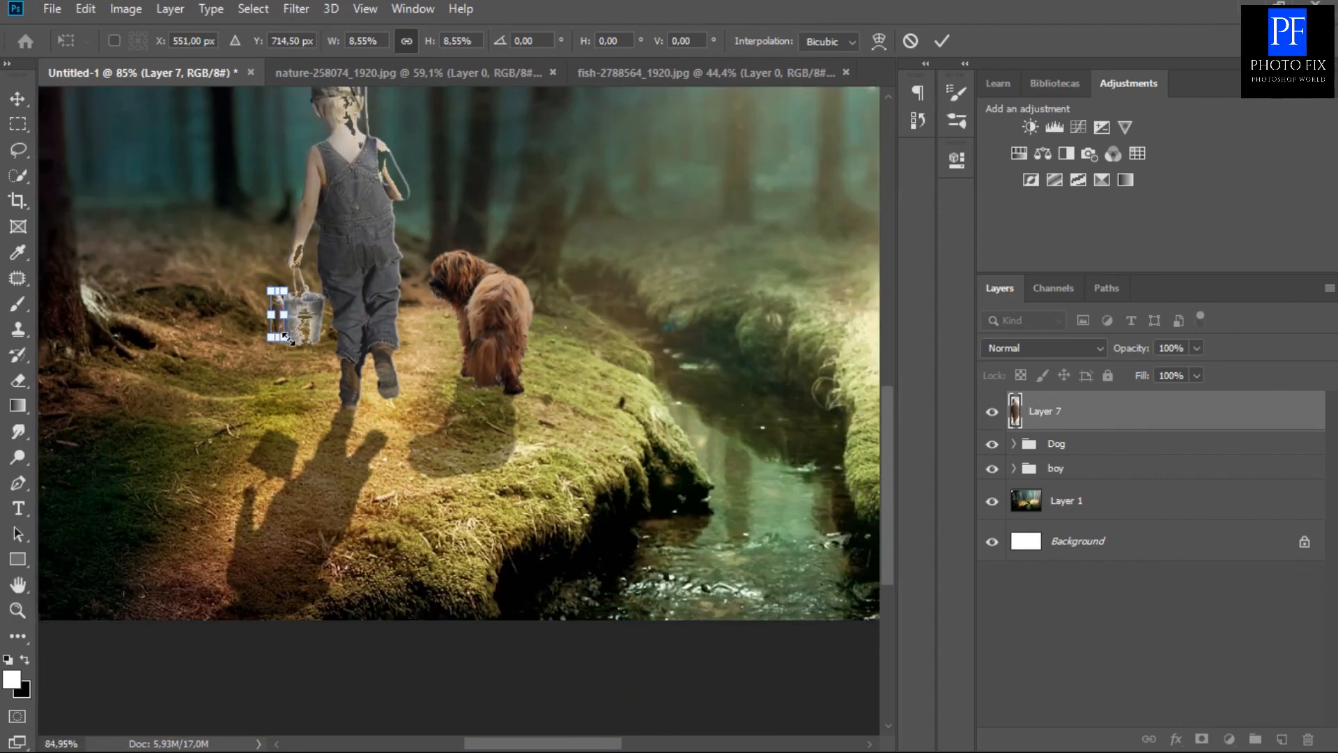
left_click_drag(284, 338, 278, 322)
scroll(278, 321, "up", 4)
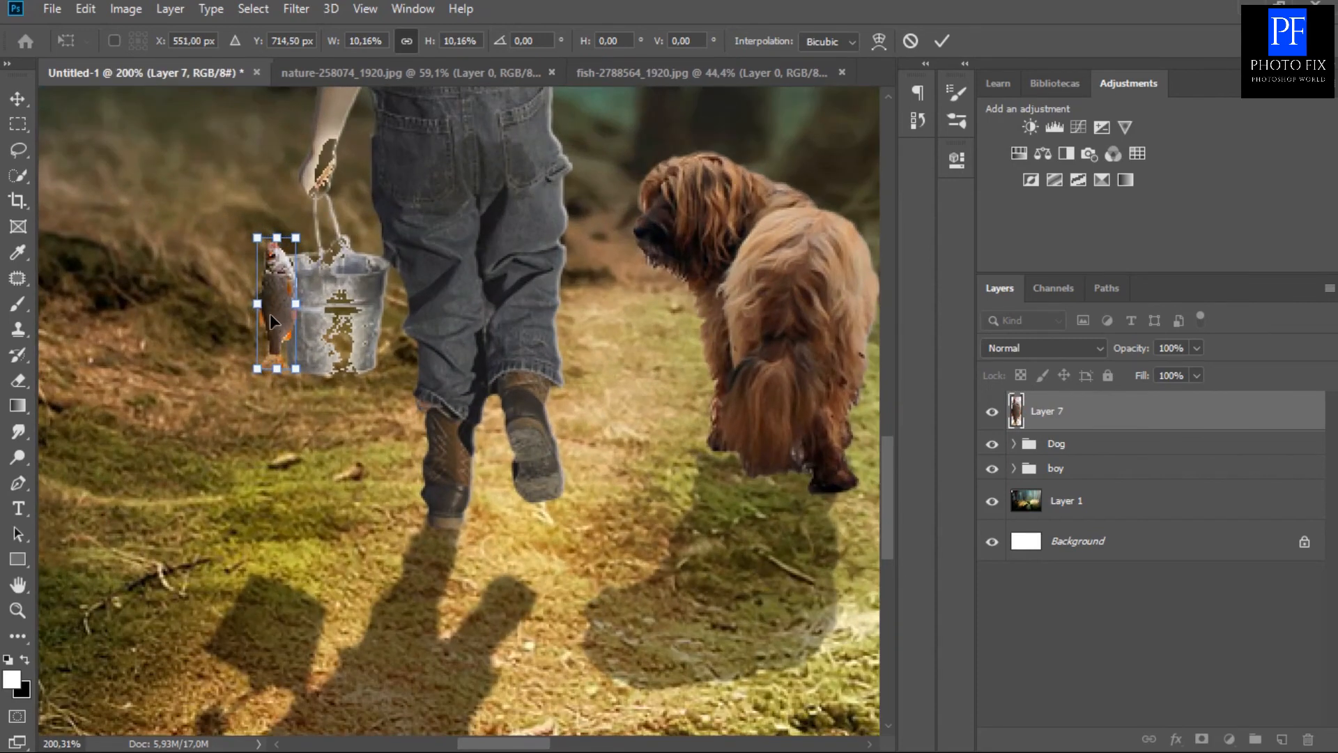
Rotate the fish to about -15.24°, position it over the mouth of the bucket and commit the transform.
left_click_drag(277, 316, 278, 303)
left_click_drag(351, 368, 348, 344)
left_click_drag(281, 309, 308, 314)
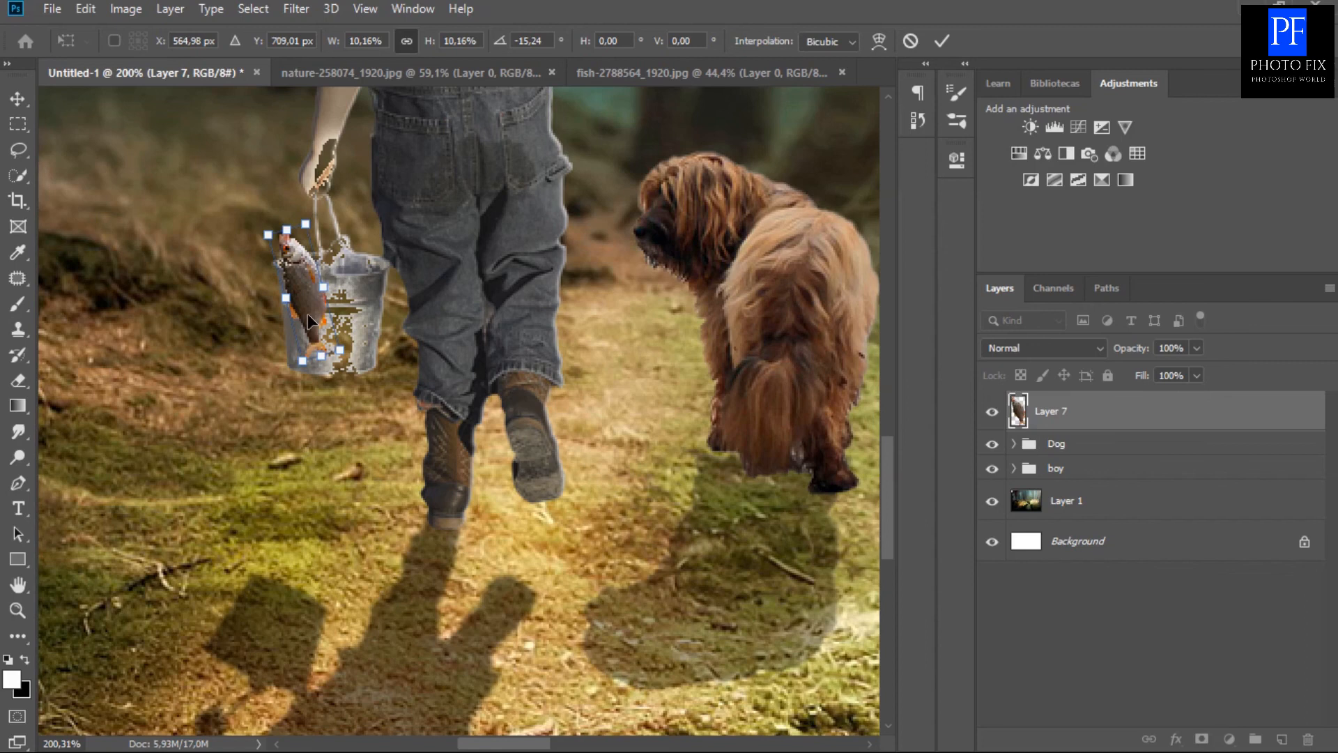
key("ctrl+z")
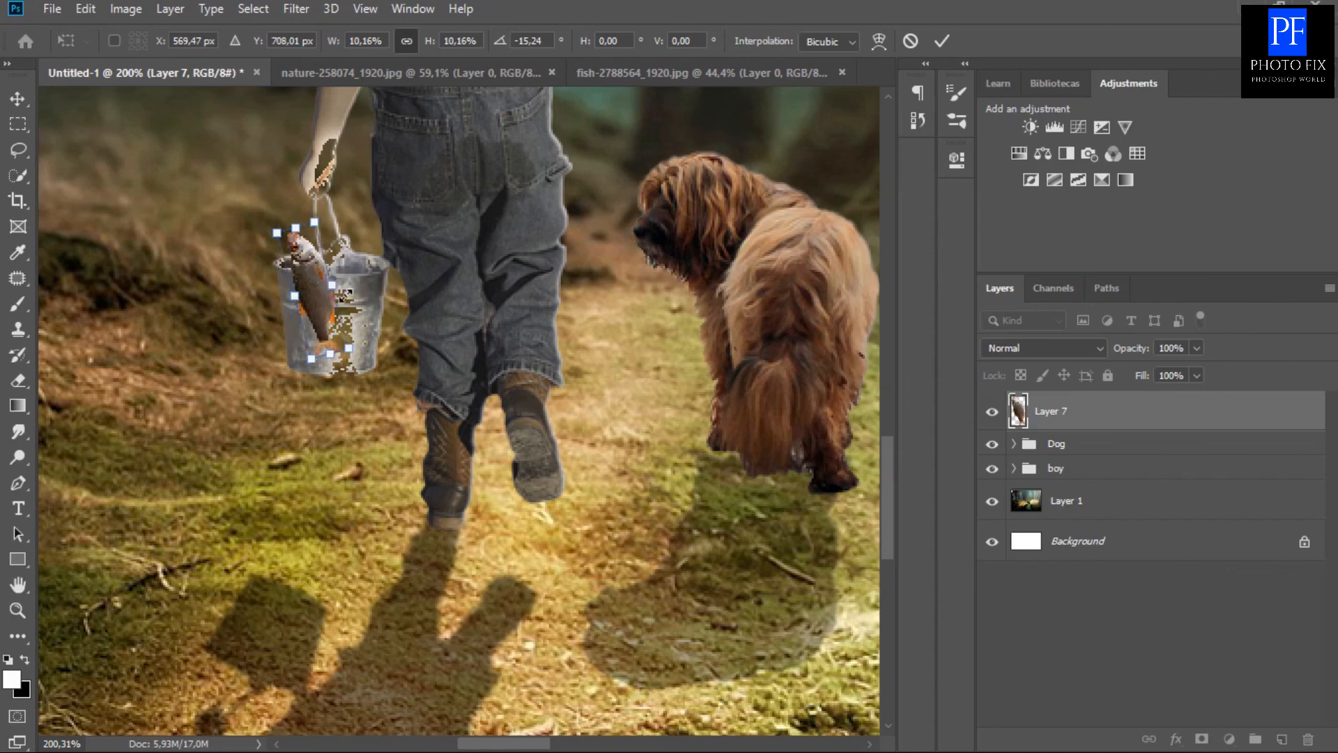
left_click(942, 43)
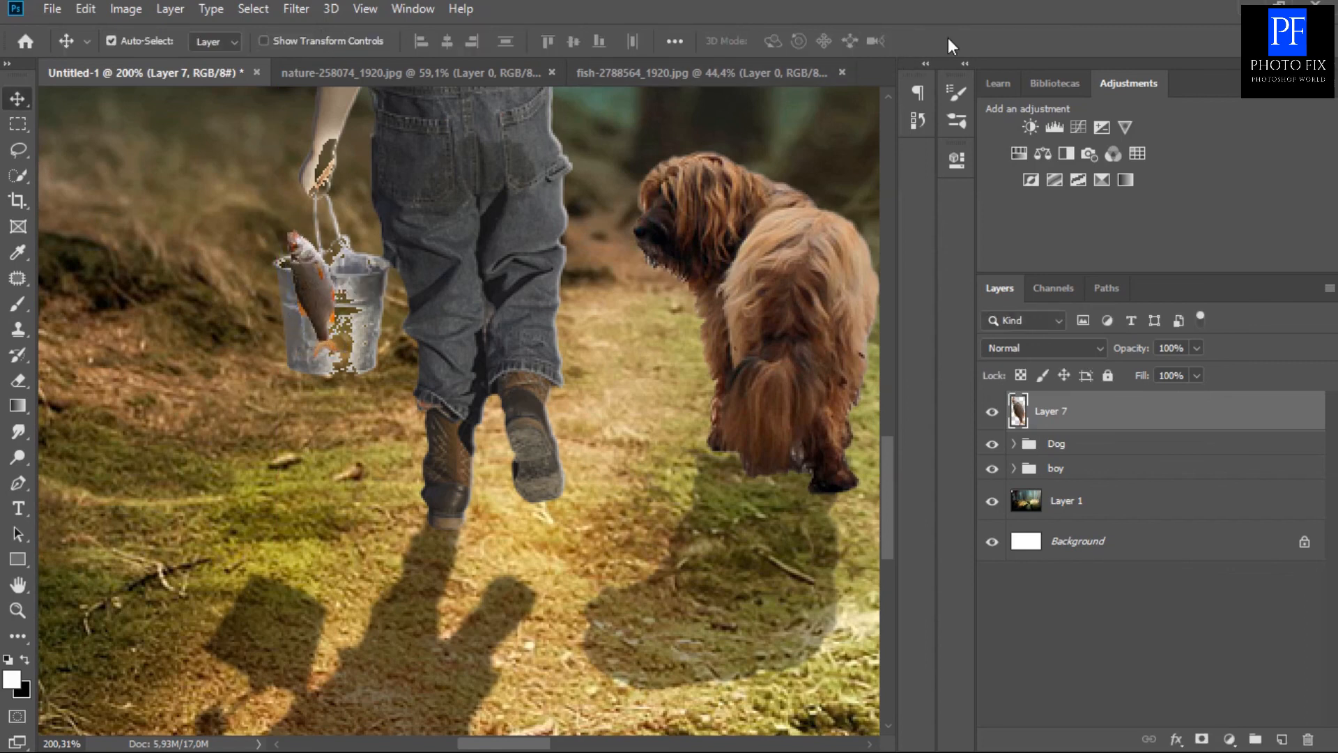
Lower the opacity of the fish's Layer 7 to 66% so the bucket shows through.
left_click(1194, 350)
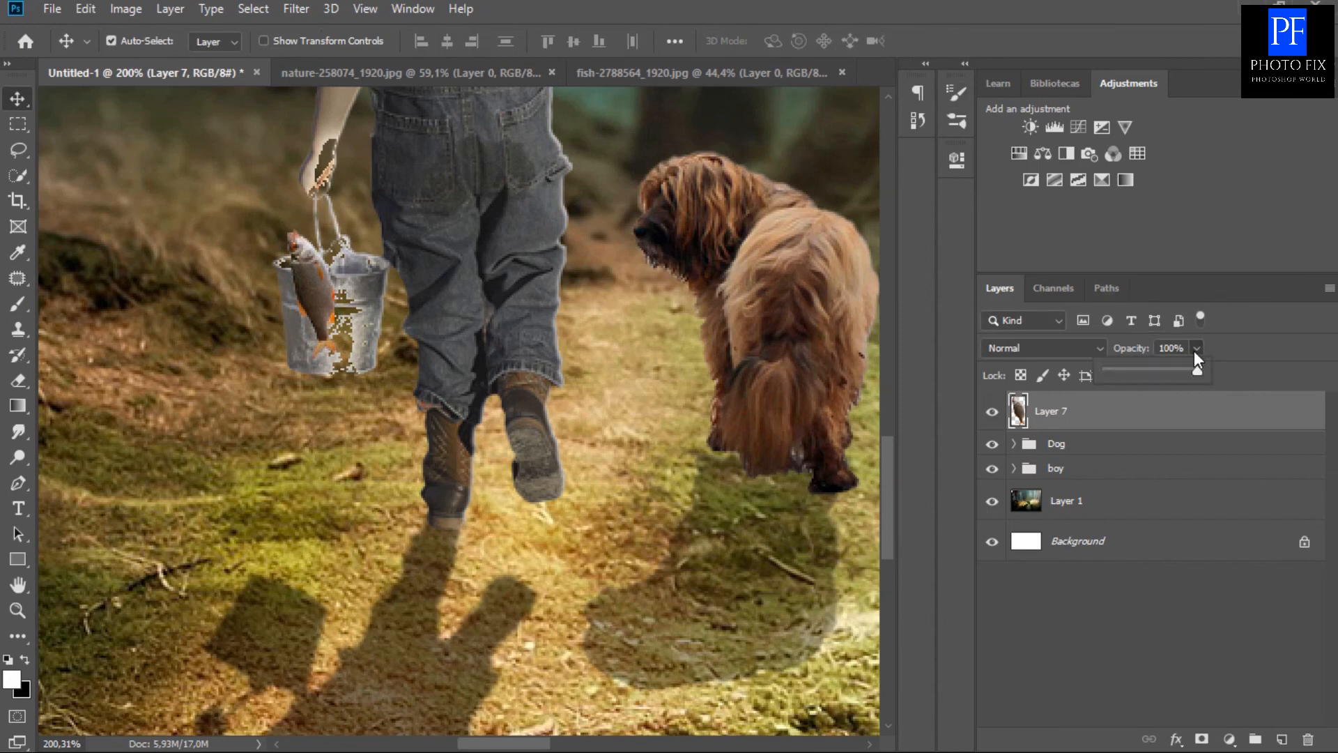
left_click_drag(1165, 375, 1162, 375)
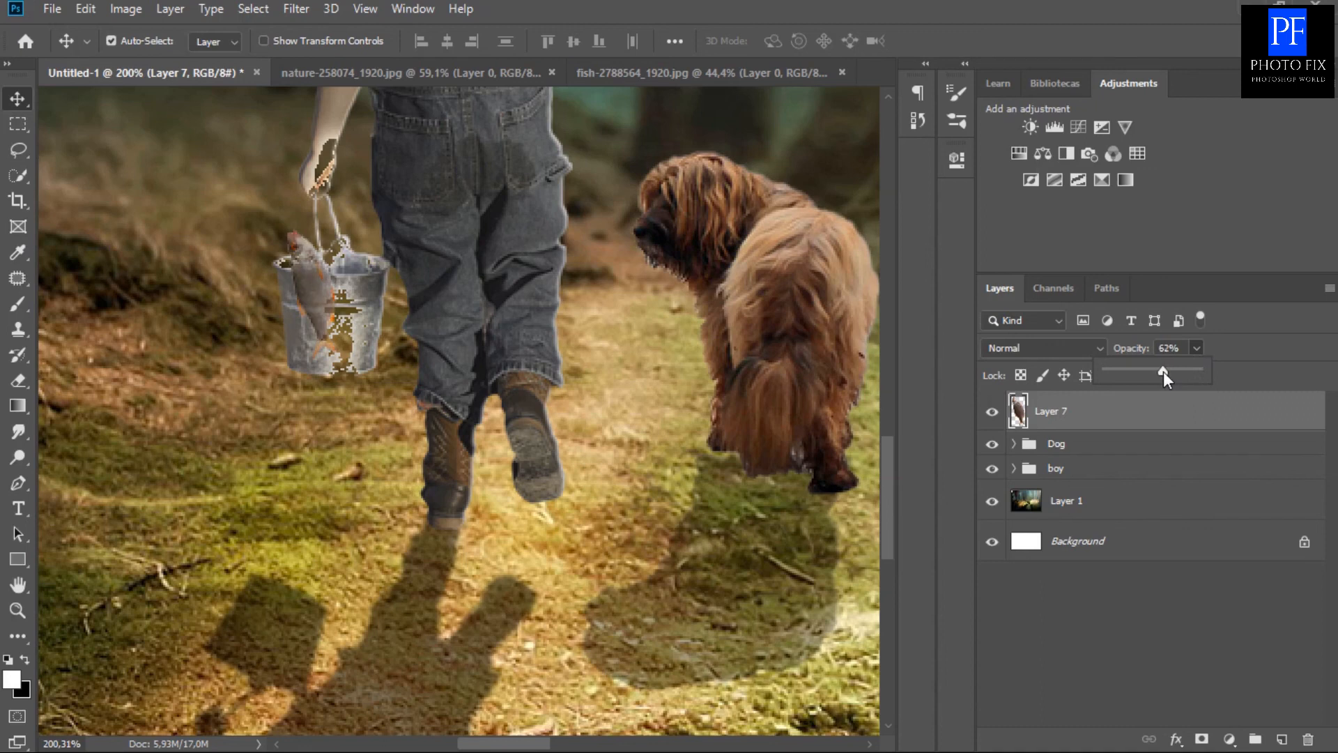
left_click(1252, 348)
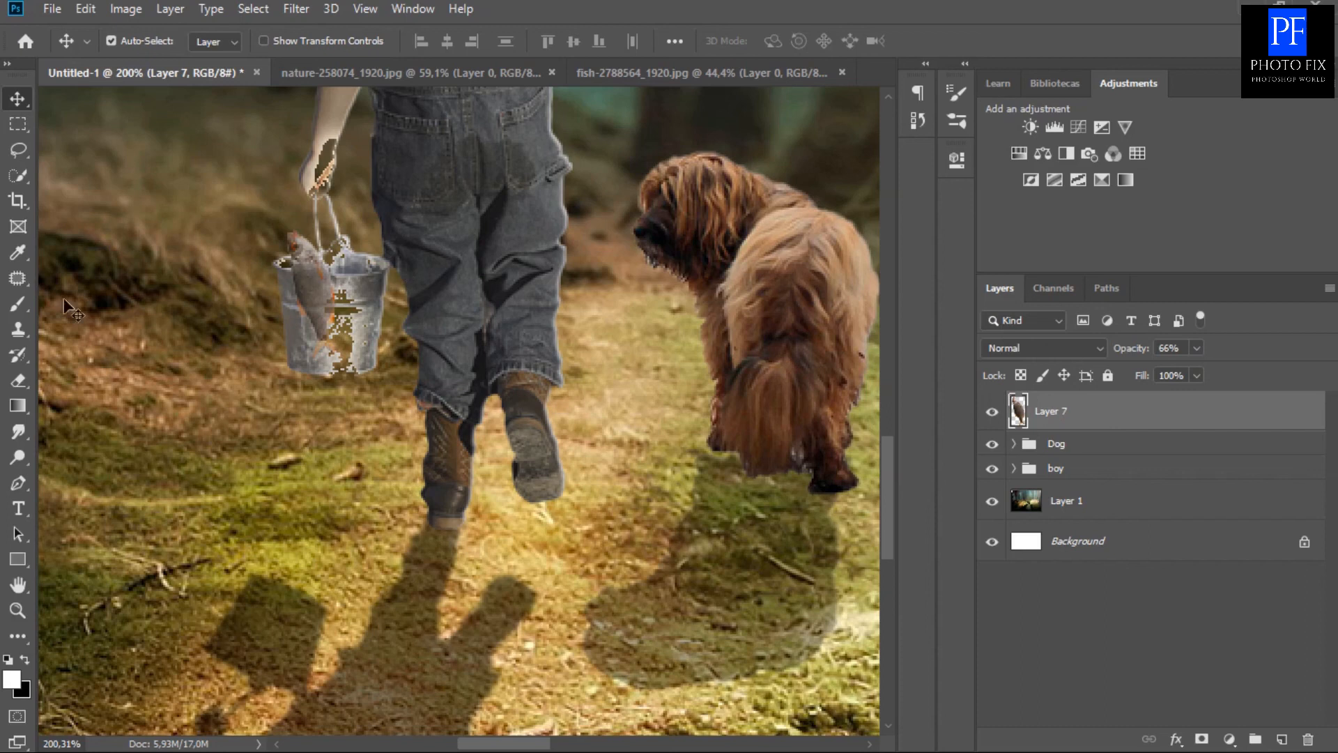
Select the Brush with the hard round 123 px tip.
left_click(17, 301)
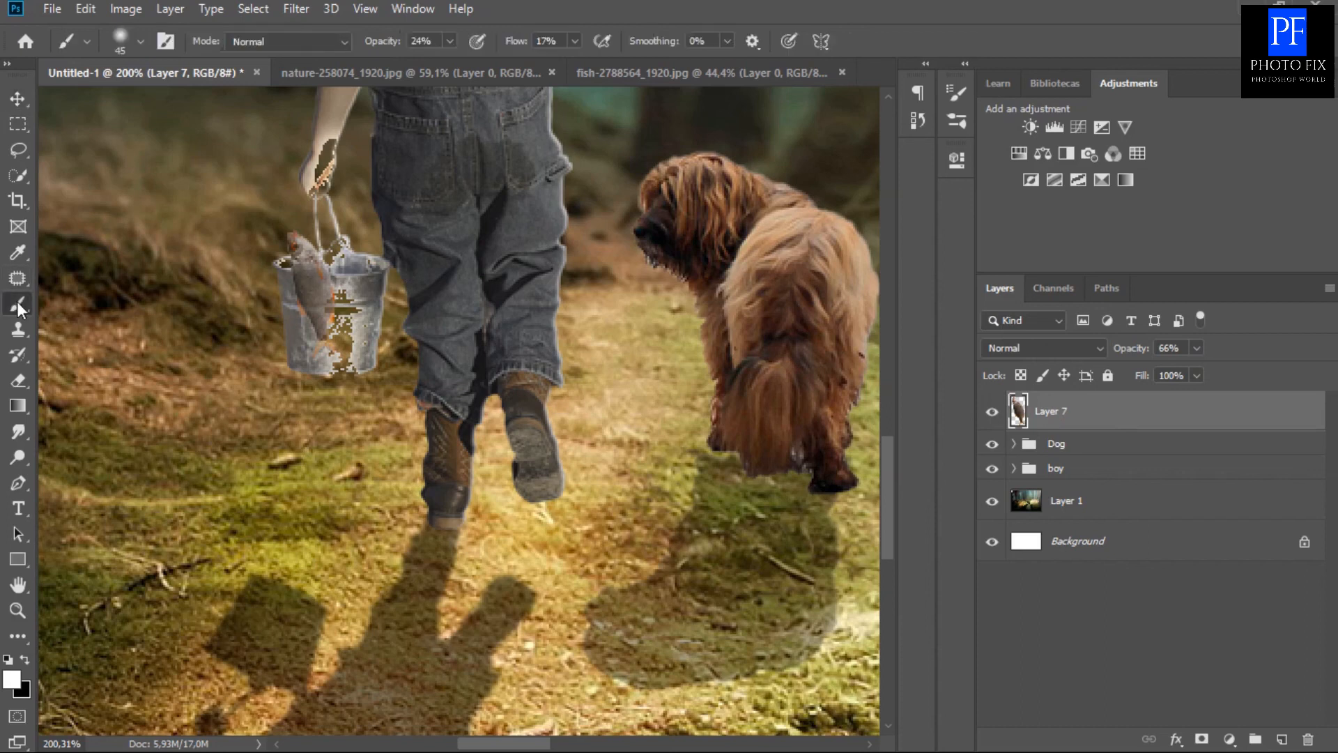
left_click(140, 41)
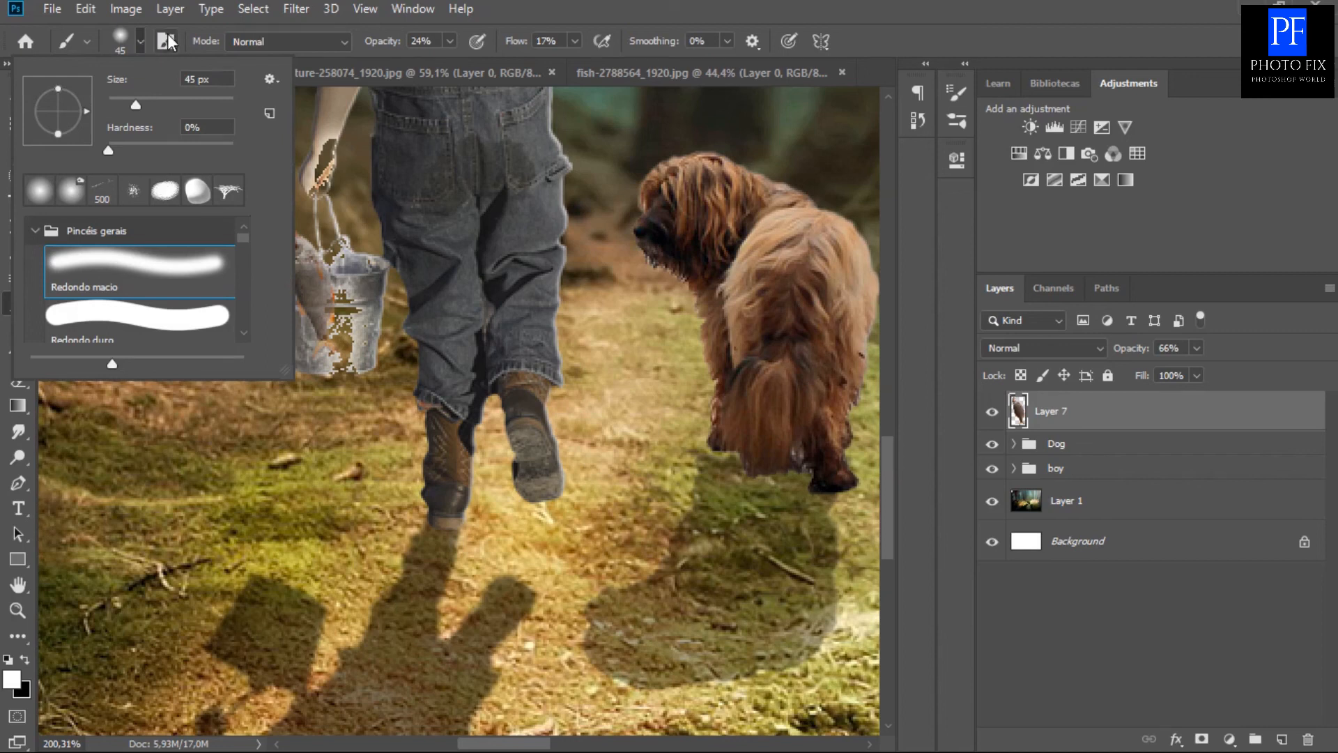
left_click(166, 39)
left_click(167, 38)
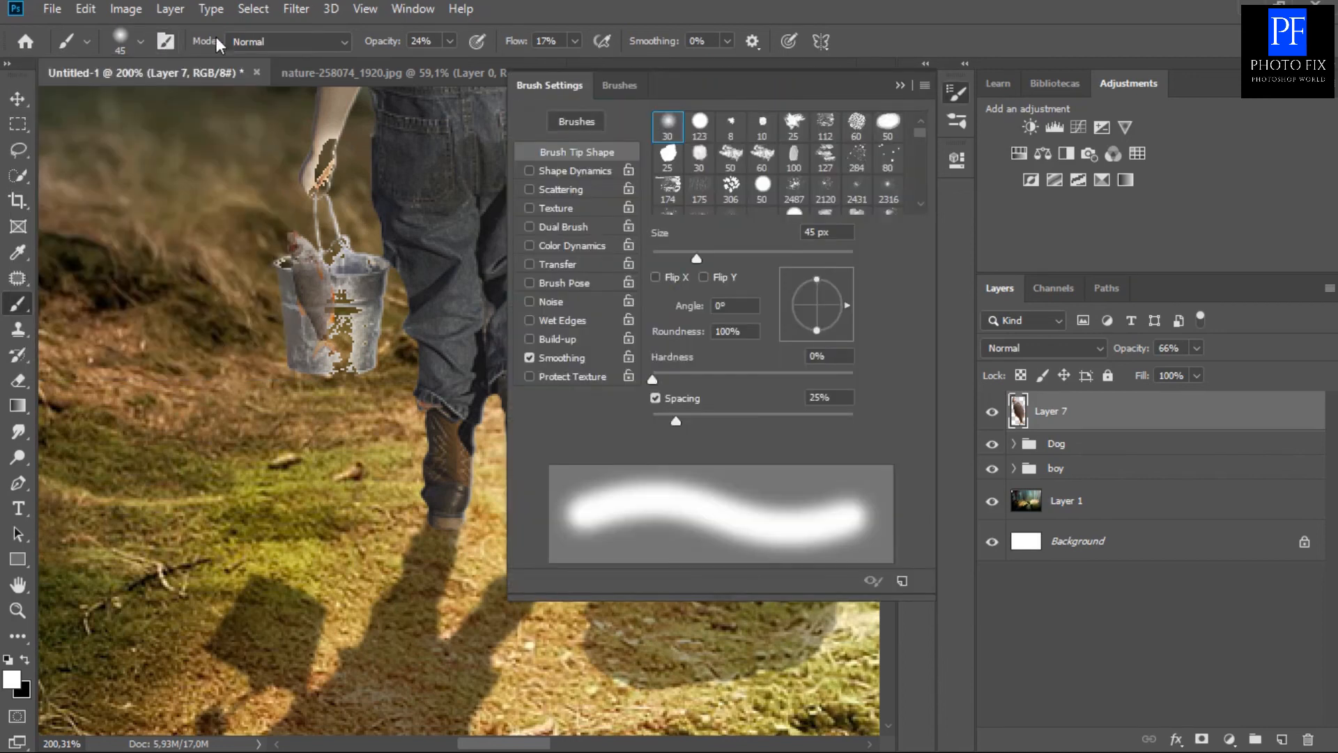
left_click(700, 124)
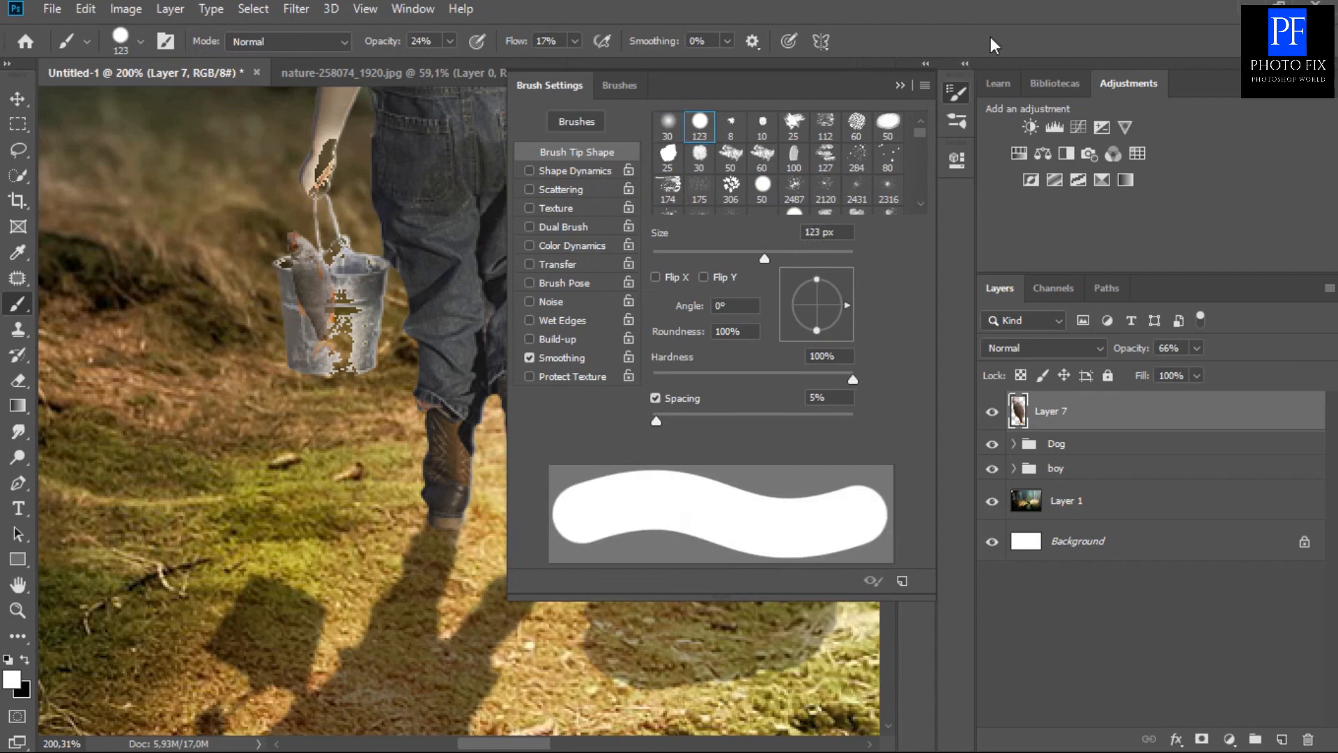
left_click(897, 83)
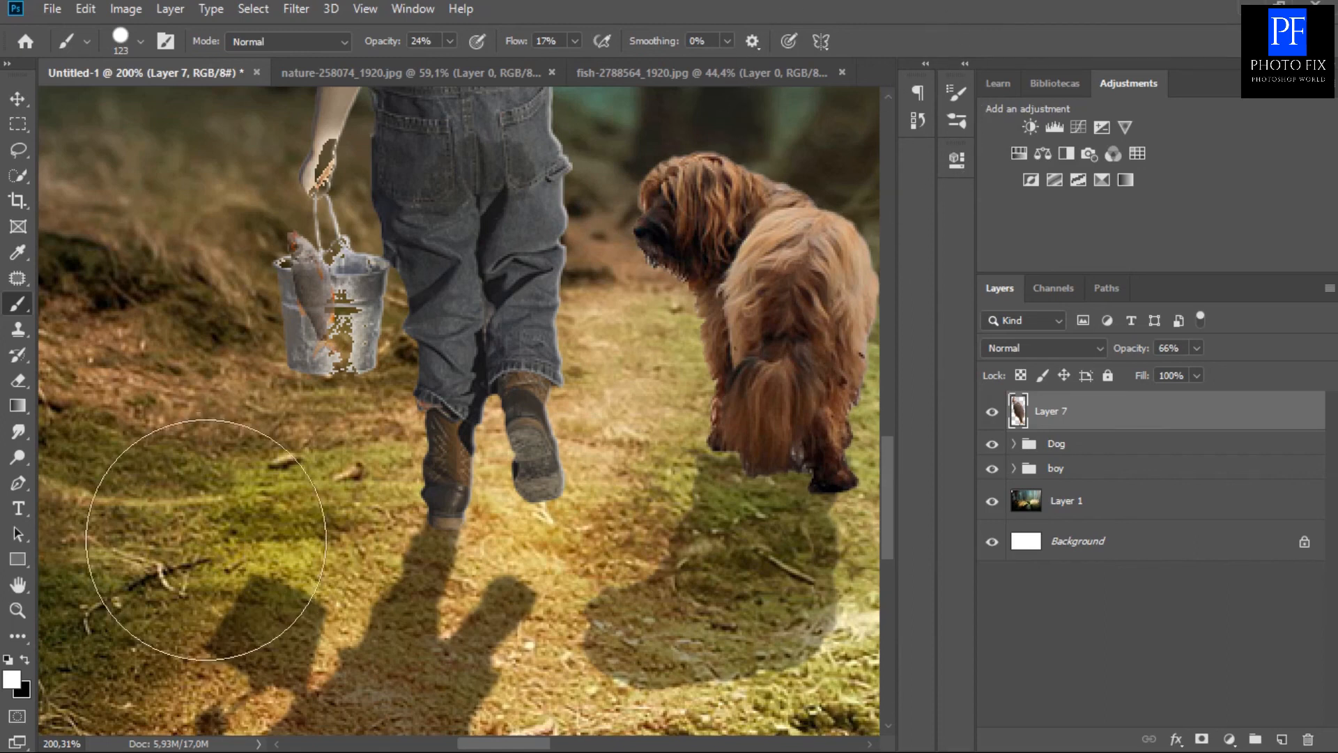
Make black the foreground colour and shrink the brush for work on the small fish.
left_click(25, 659)
key("bracketleft")
key("bracketleft")
key("bracketleft")
key("bracketleft")
key("bracketleft")
key("bracketleft")
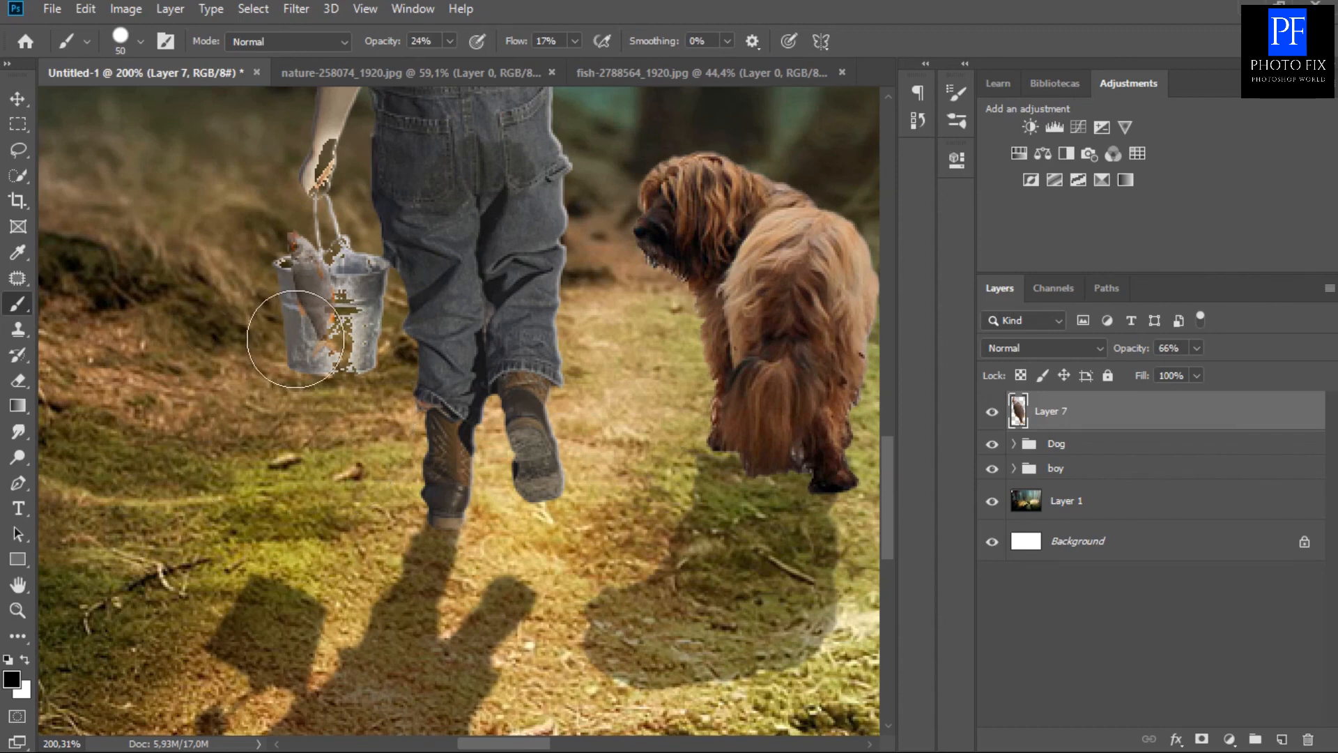
key("bracketleft")
key("bracketleft")
key("bracketleft")
key("bracketleft")
key("bracketleft")
key("0")
key("shift+0")
Erase the fish's lower body over the front of the bucket, finishing with a 20 px eraser, so only its head sticks out.
mouse_move(292, 316)
left_mouse_down()
mouse_move(340, 301)
mouse_move(348, 321)
mouse_move(328, 328)
mouse_move(295, 307)
left_mouse_up()
left_click(18, 381)
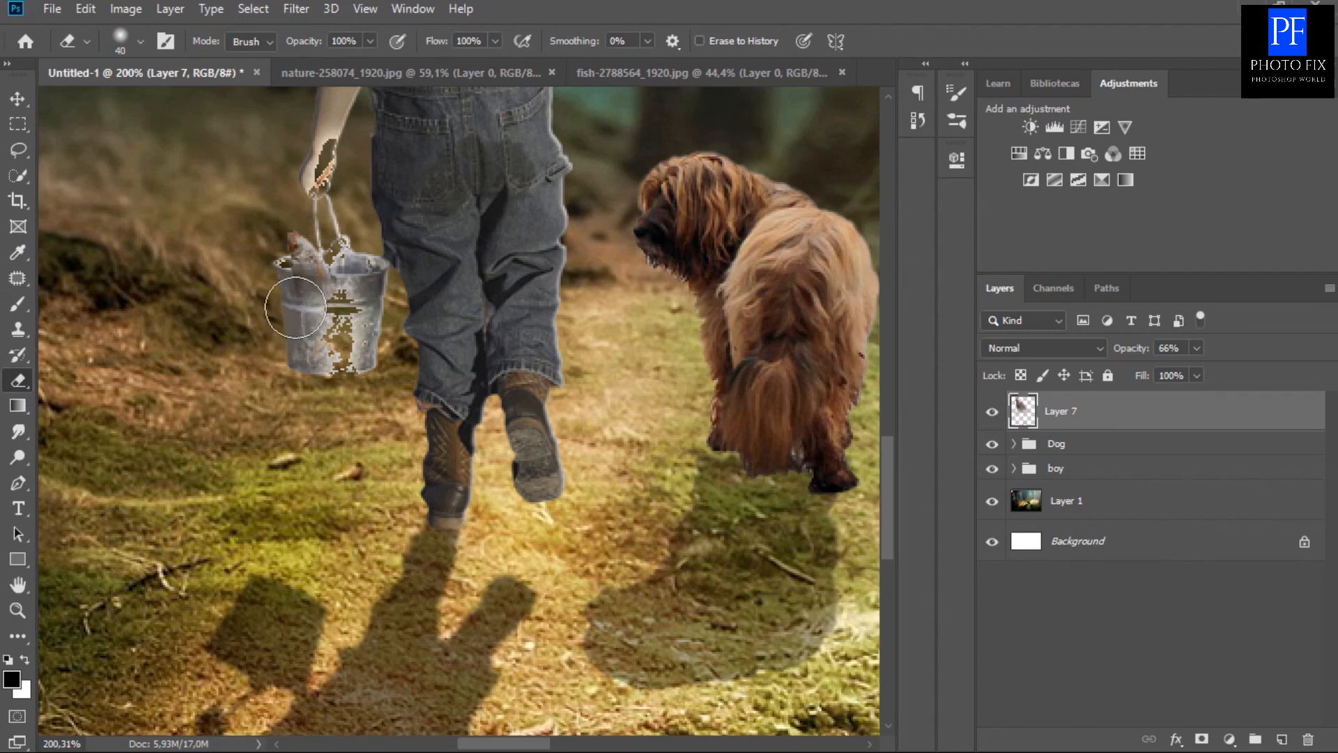
key("bracketleft")
key("bracketleft")
mouse_move(313, 298)
left_mouse_down()
mouse_move(296, 292)
mouse_move(333, 295)
mouse_move(289, 292)
mouse_move(333, 289)
mouse_move(303, 289)
left_mouse_up()
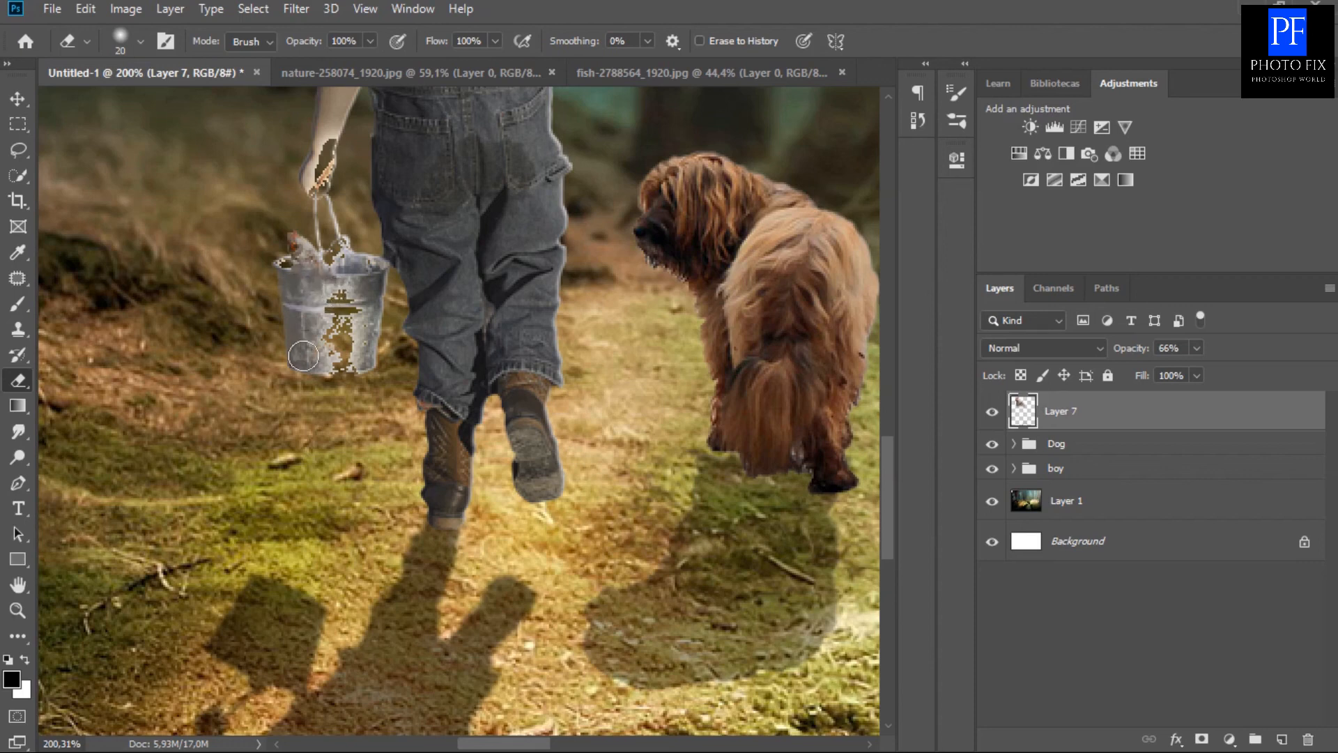
scroll(293, 372, "down", 5, "alt")
scroll(293, 371, "down", 5, "alt")
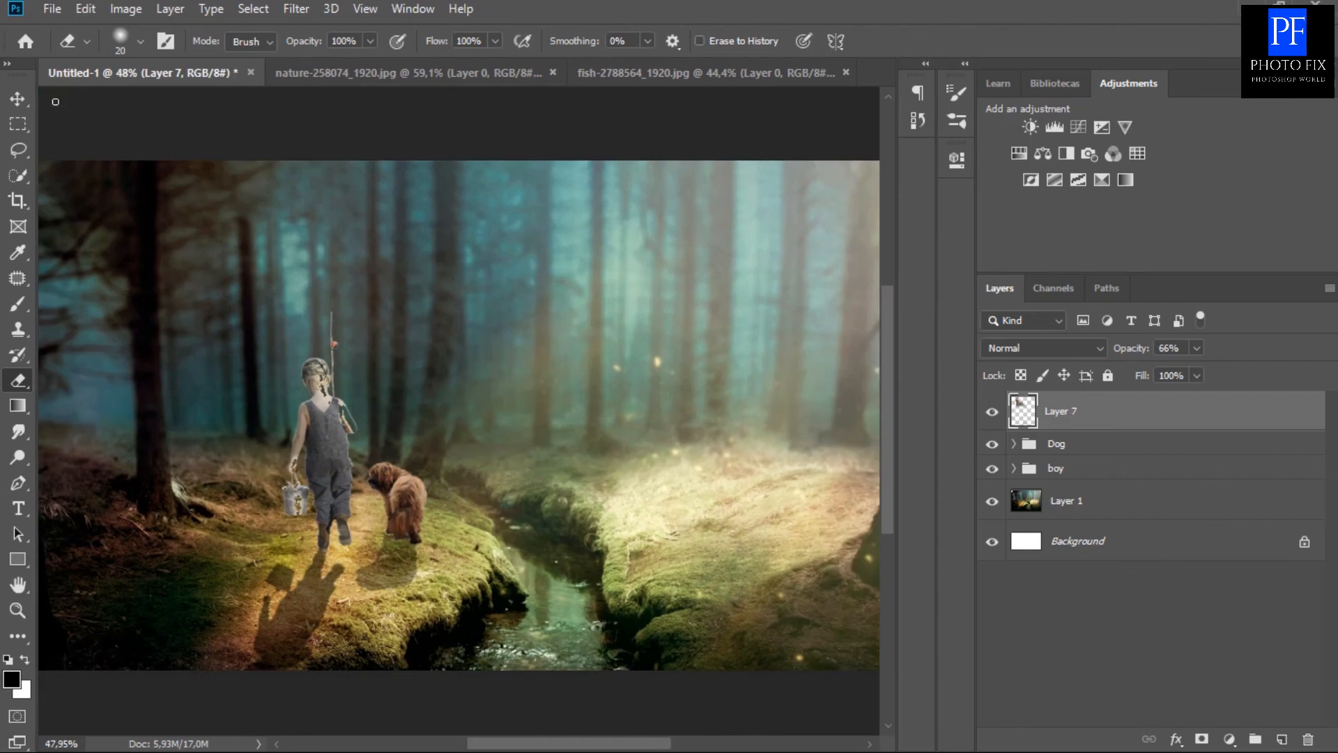
left_click(17, 98)
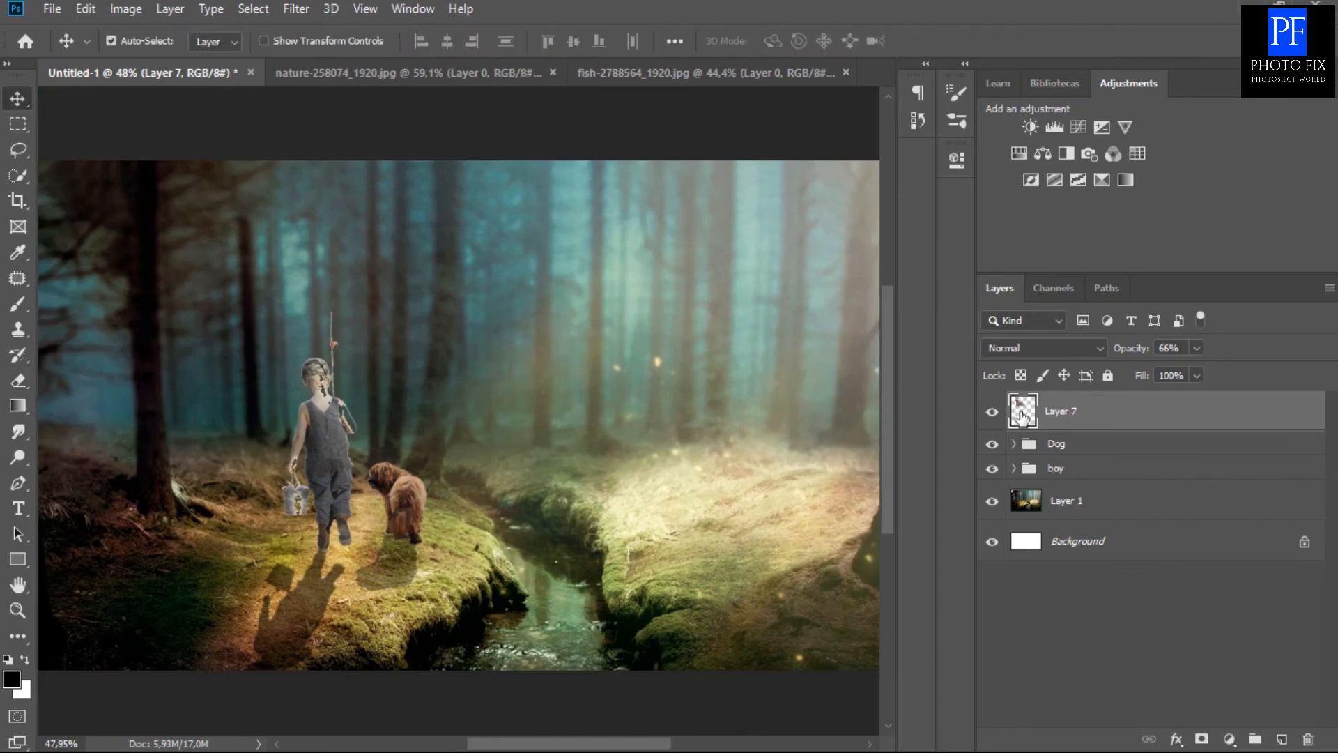
Set the fish layer's opacity to 100% and scale the fish proportionally to about 111.24%, seated at the bucket's mouth.
left_click(1196, 348)
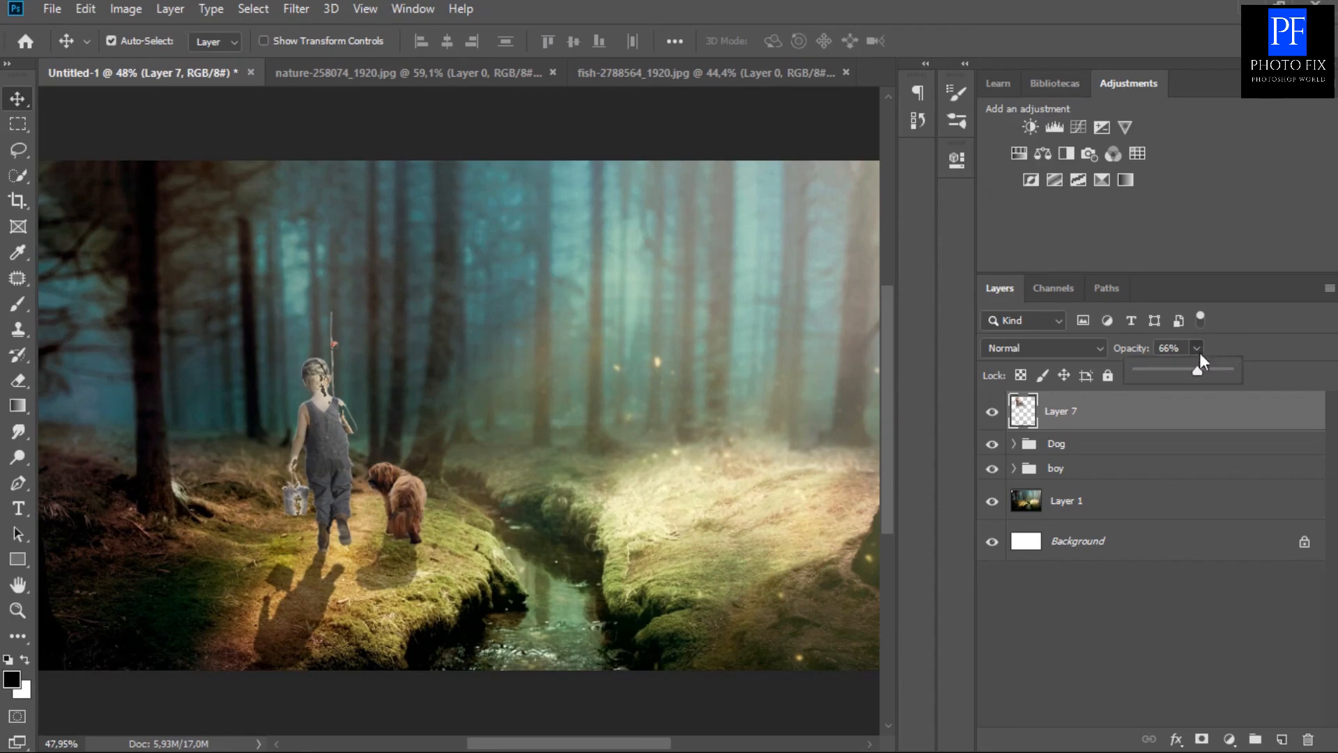
left_click(1024, 407)
scroll(305, 505, "up", 5)
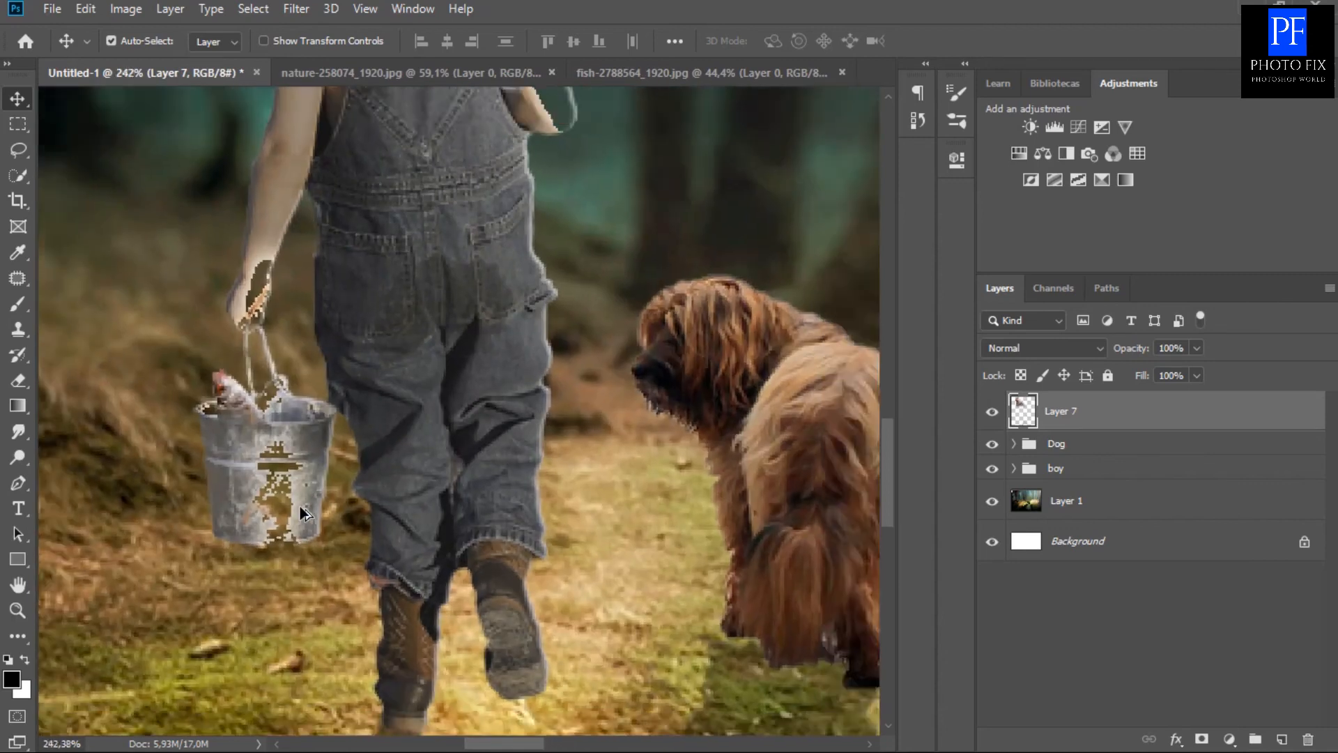
key("ctrl+t")
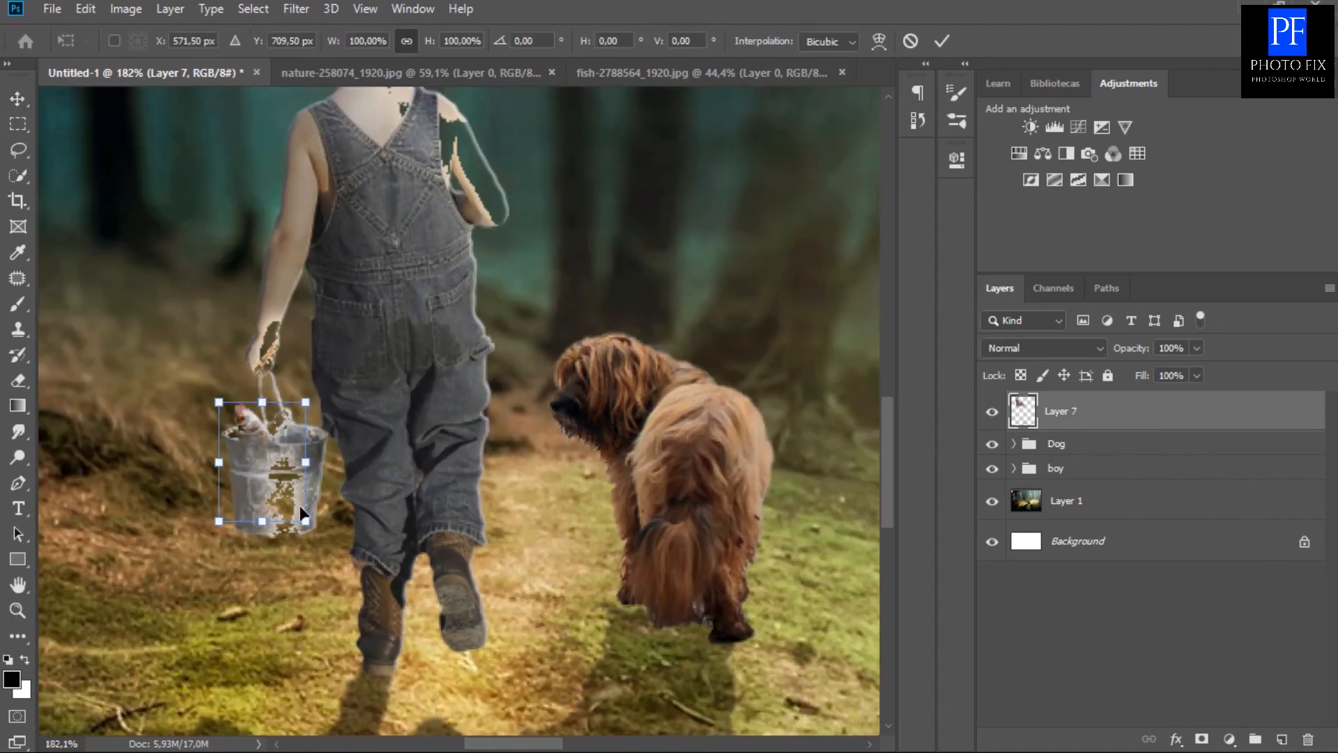
left_click_drag(219, 403, 209, 391)
left_click_drag(261, 466, 263, 472)
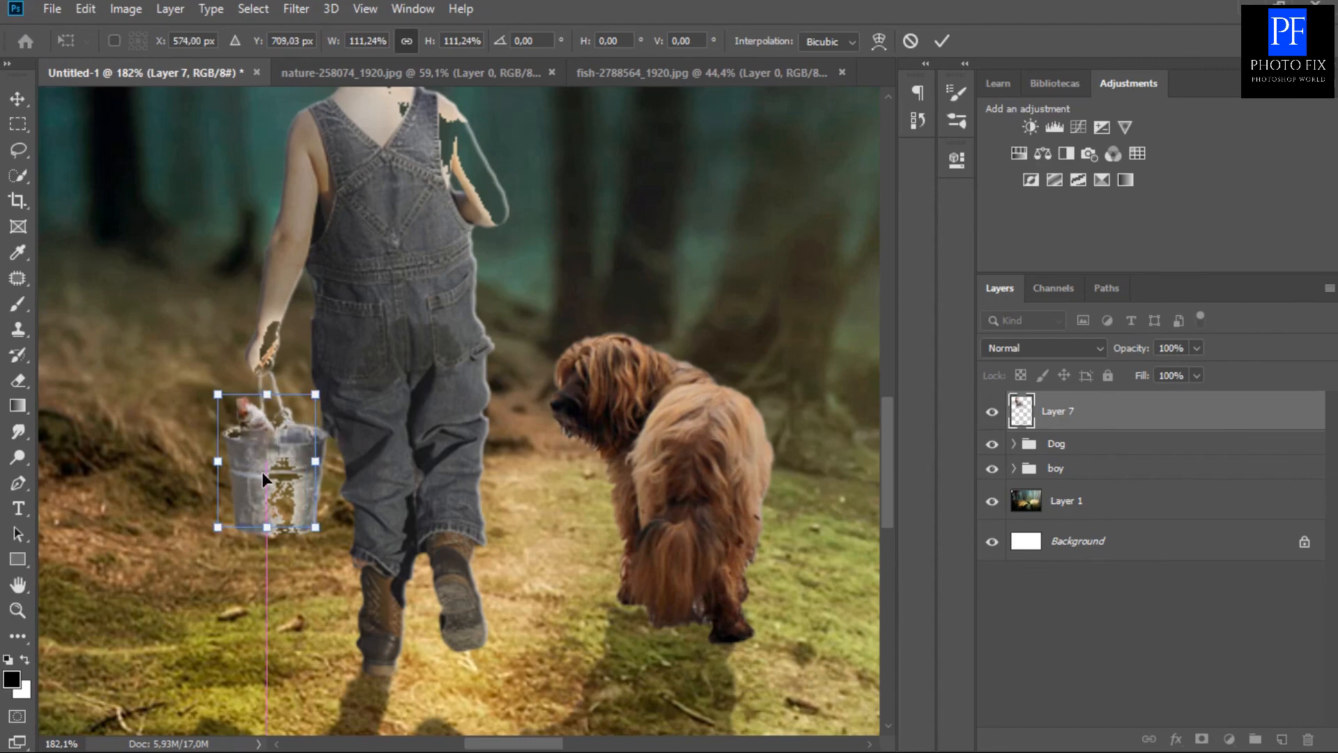
left_click(939, 42)
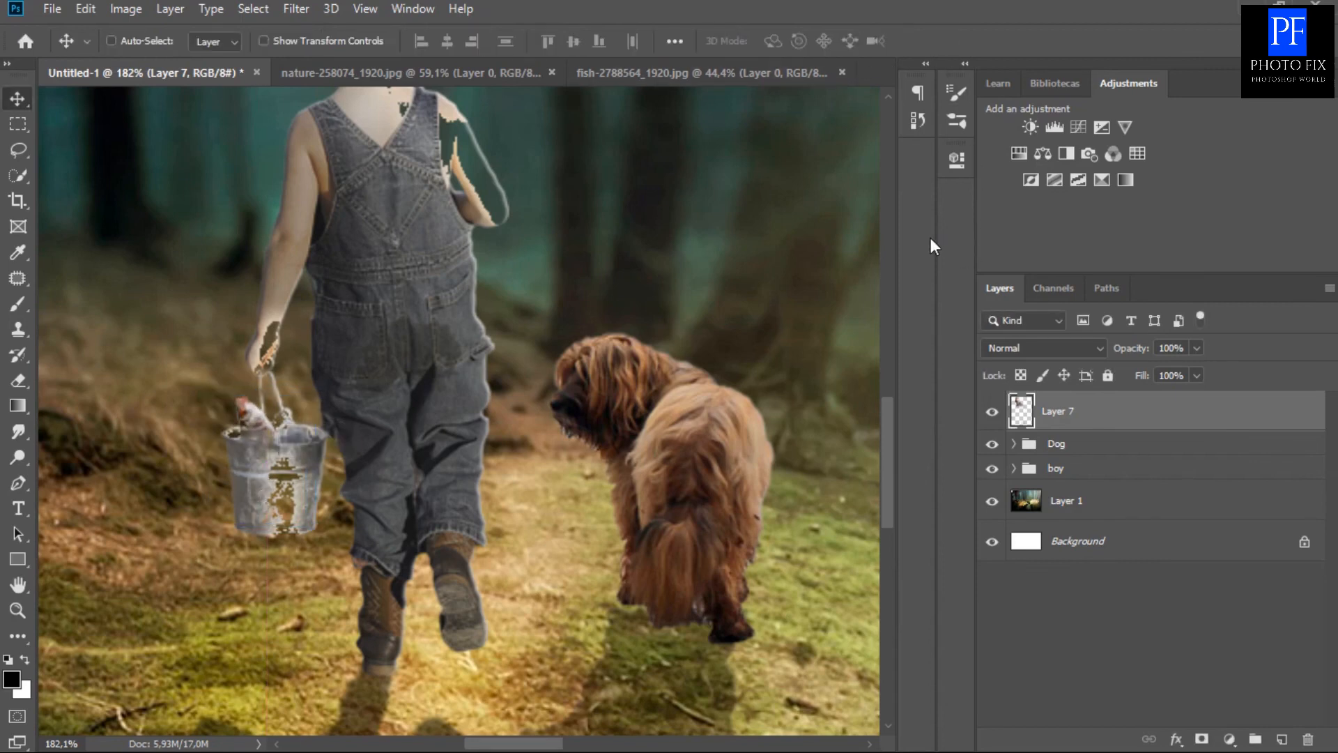
Rename Layer 7 as fish.
key("ctrl+0")
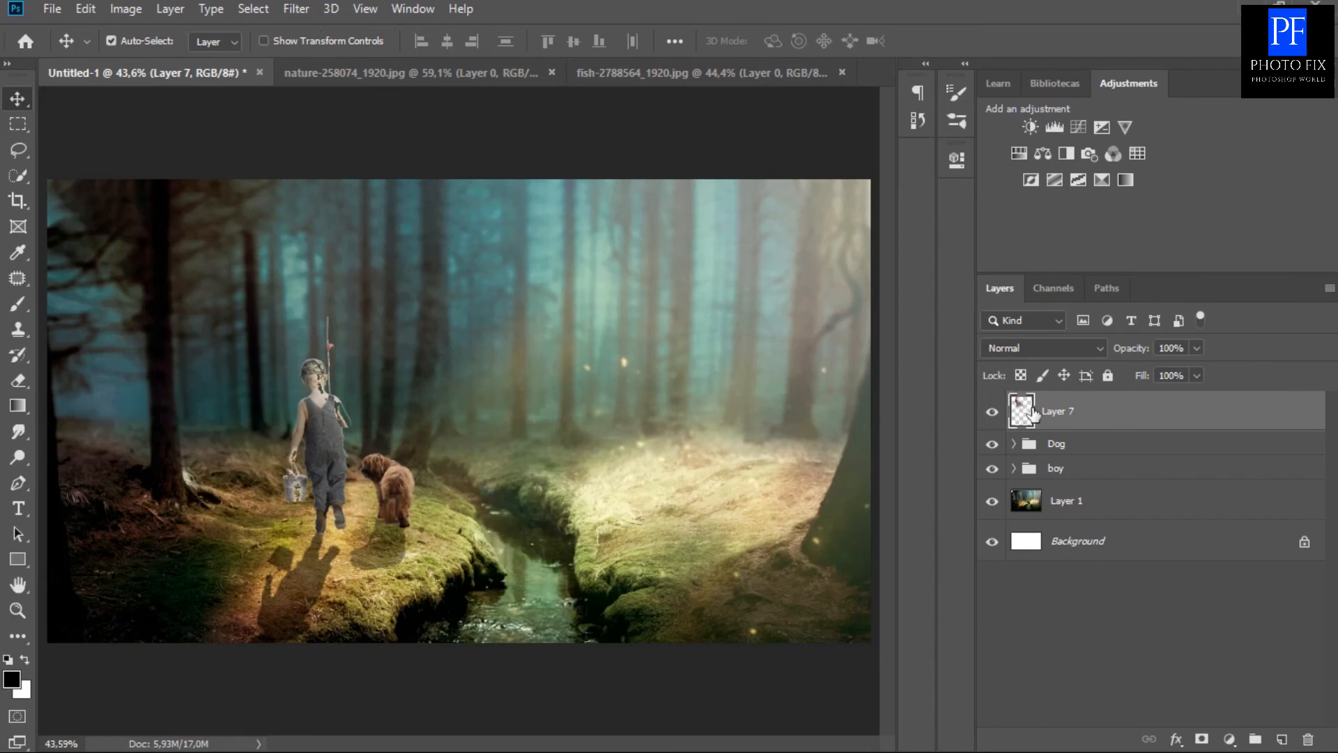
double_click(1061, 411)
type("fish")
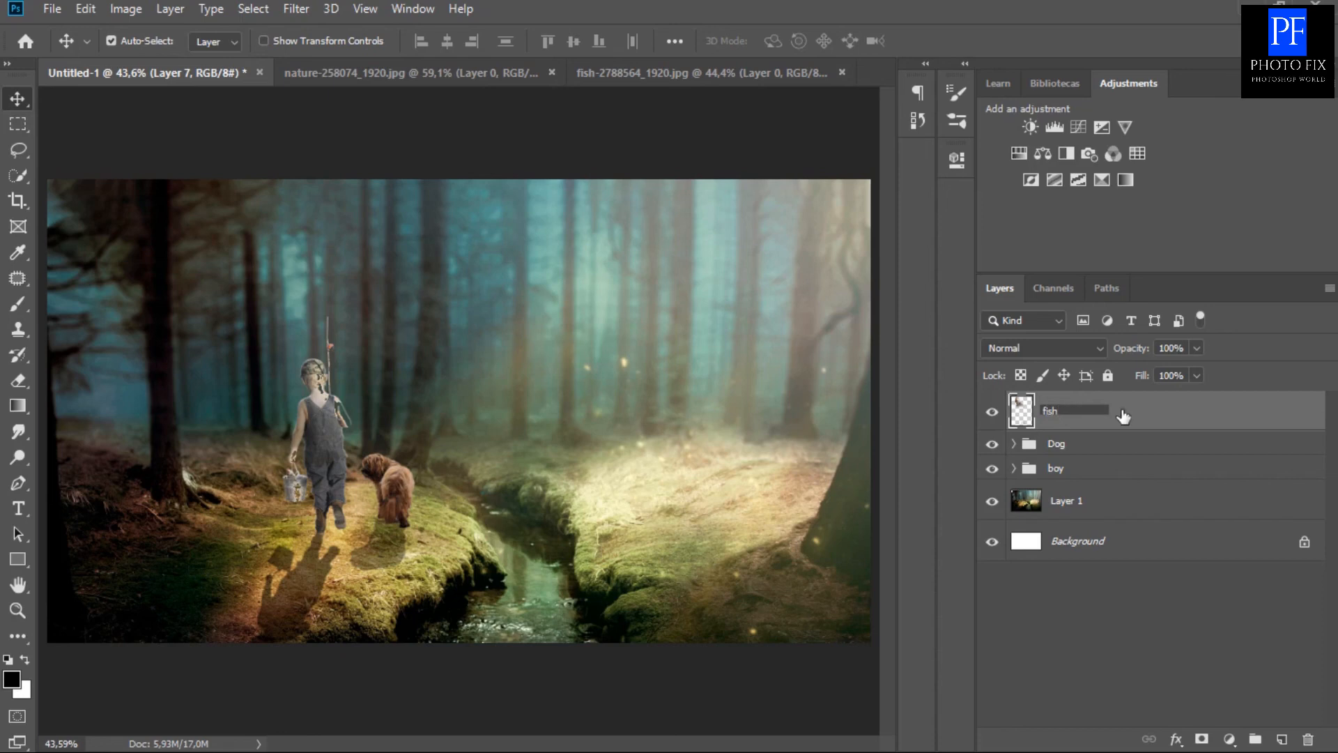
key("Return")
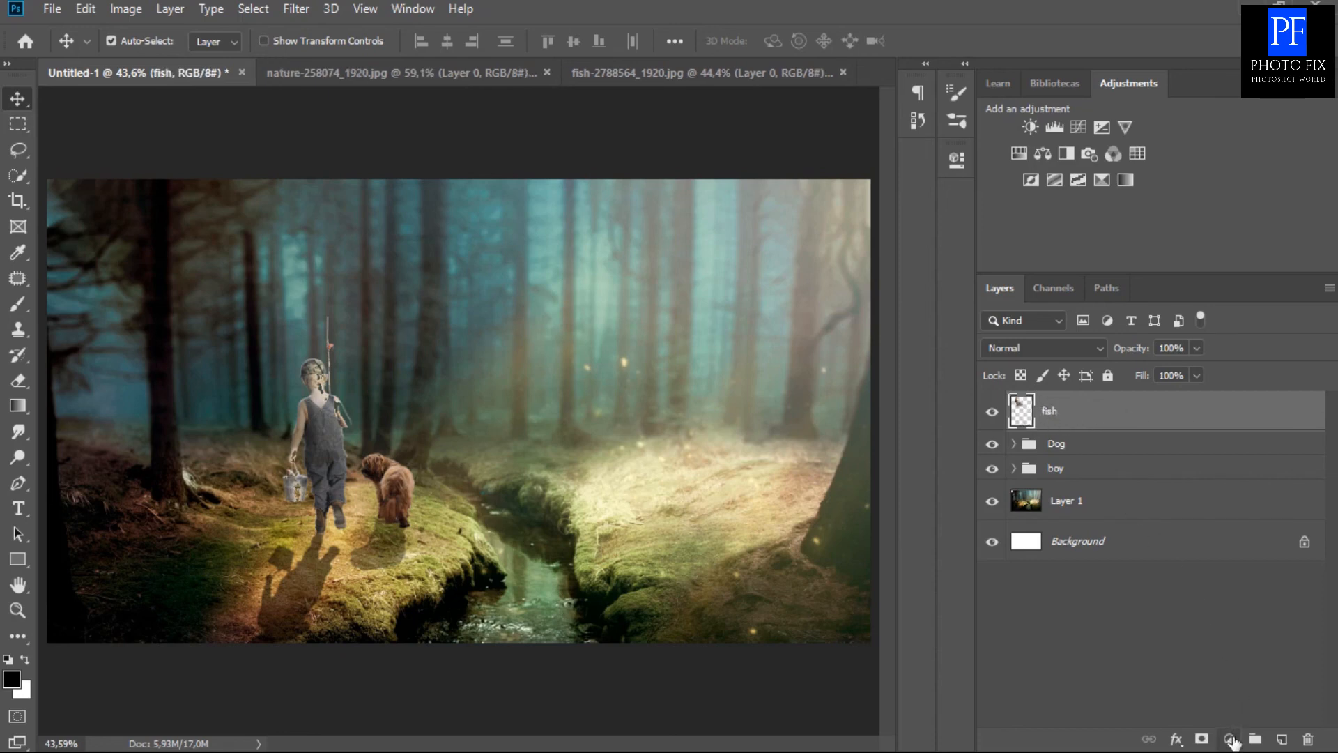
Add a Curves adjustment above the fish layer and raise its black point slightly to fade the shadows.
left_click(1230, 740)
left_click(1212, 483)
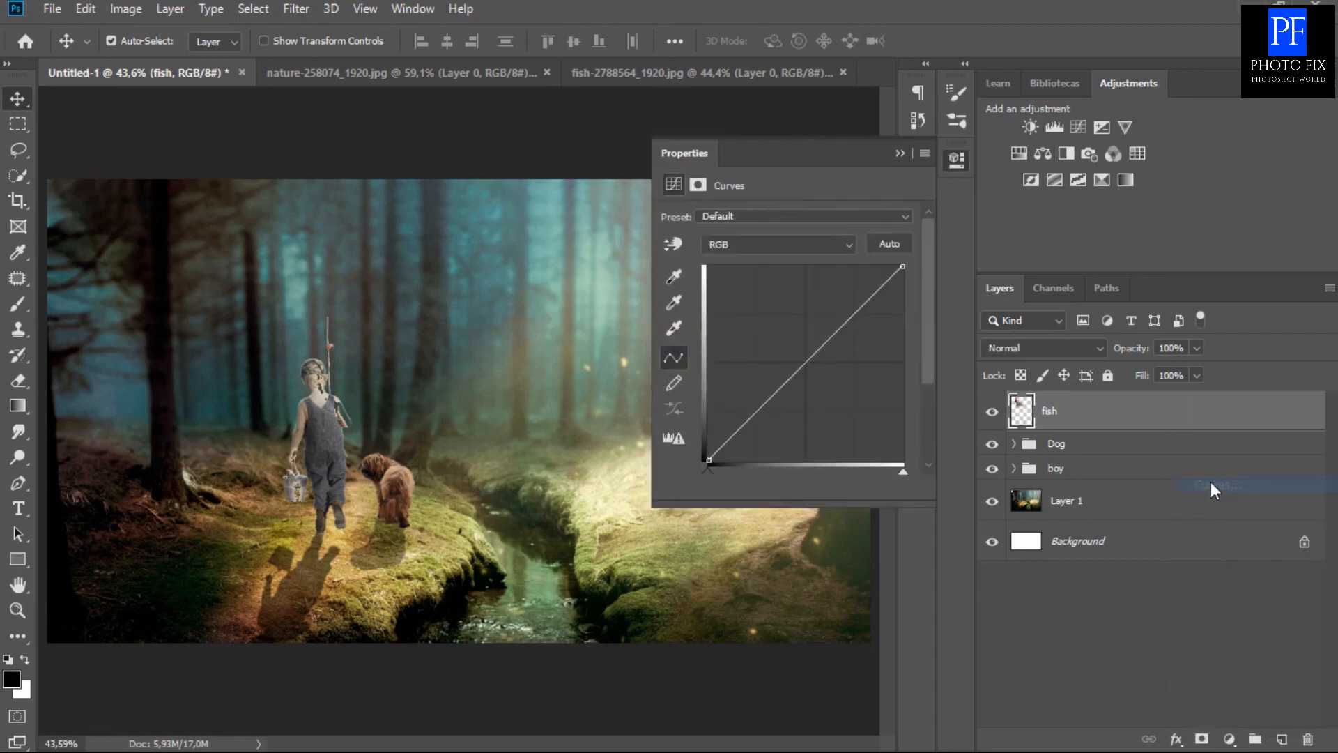
left_click_drag(709, 460, 703, 447)
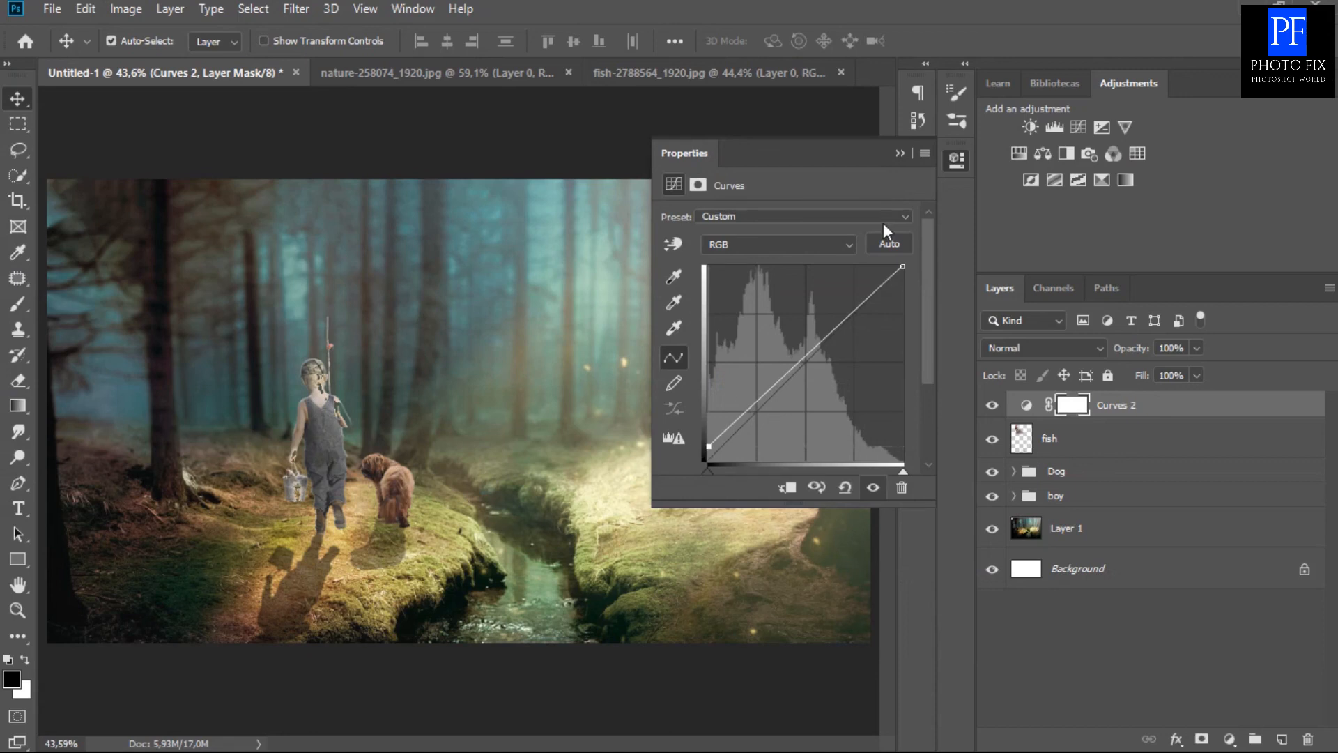
left_click(901, 154)
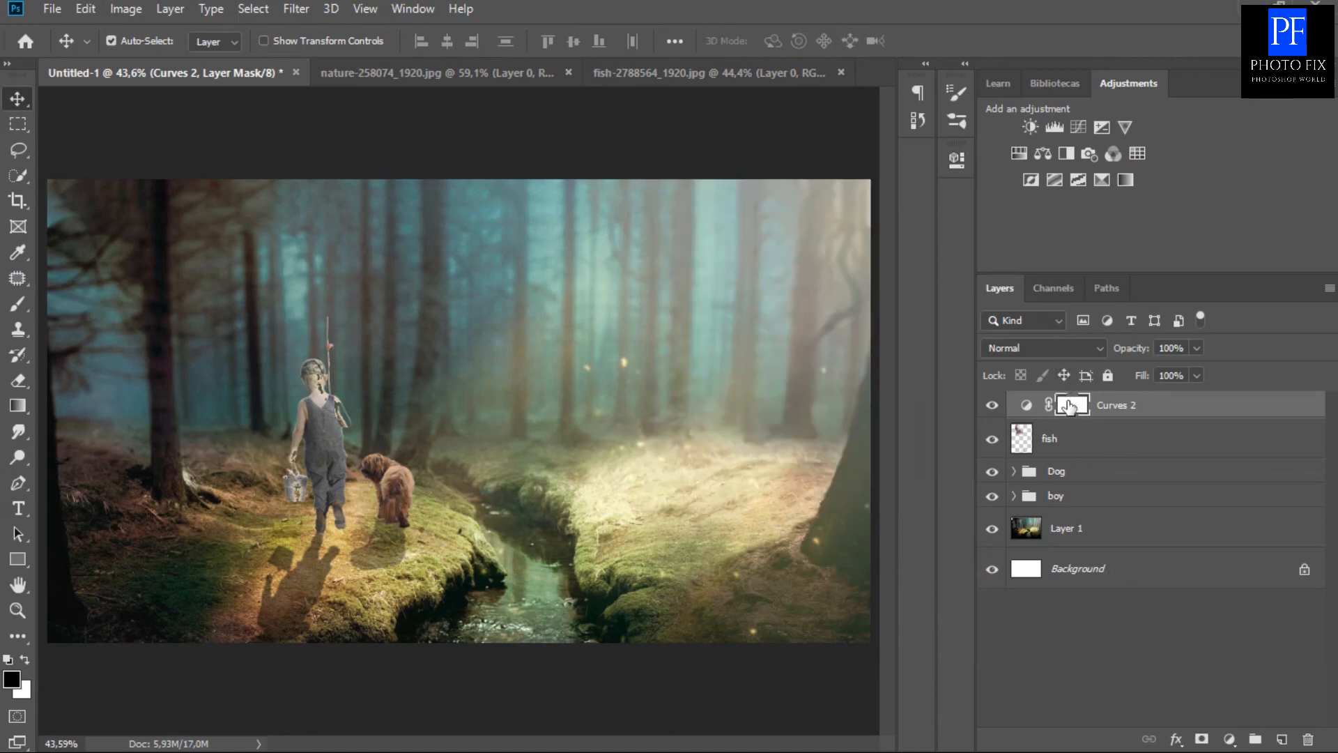
Add a Hue/Saturation adjustment on top of the composite with Saturation at -31.
left_click(1229, 739)
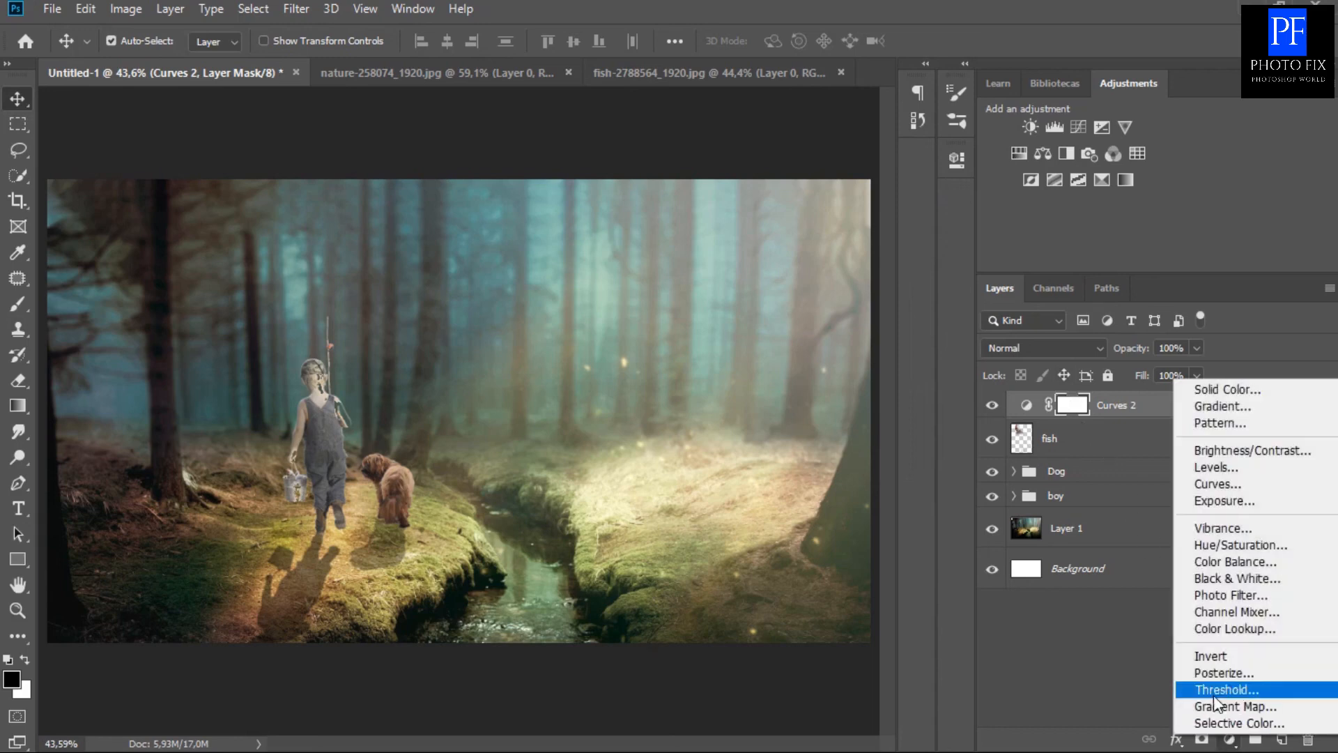
left_click(1230, 546)
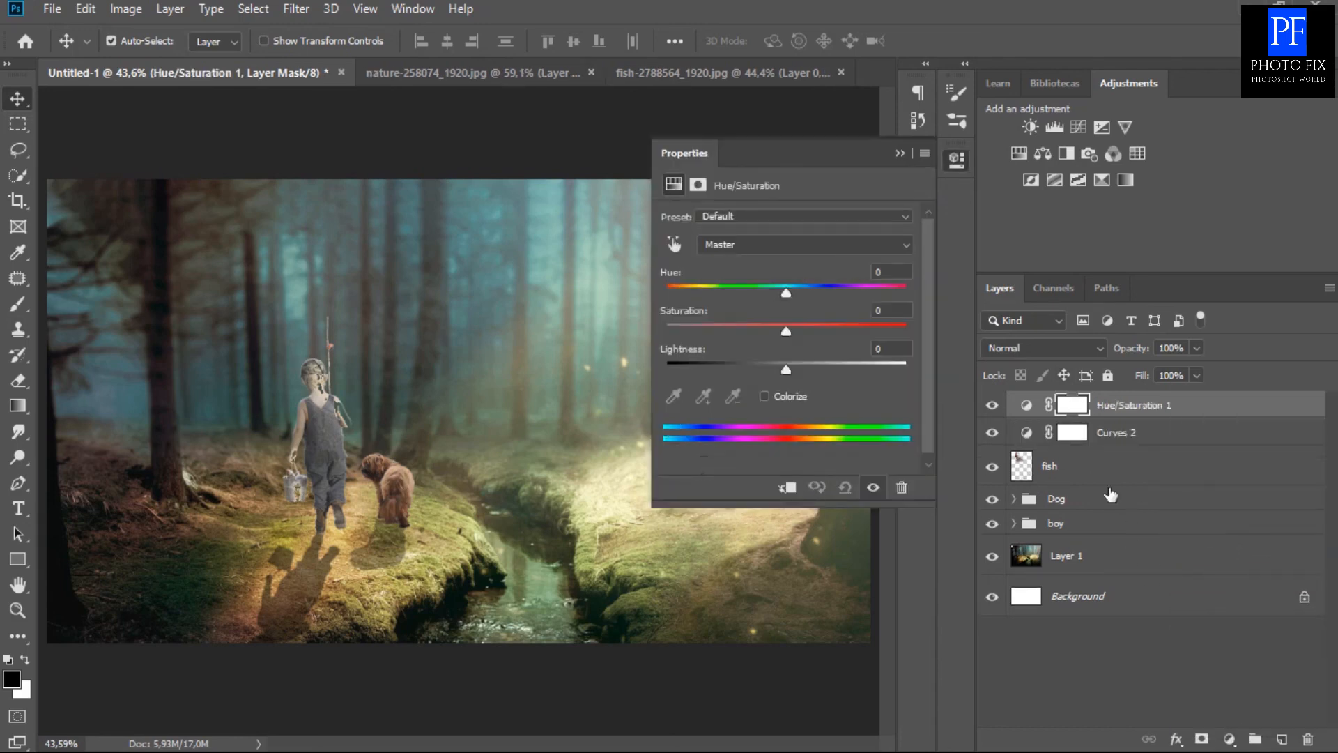
left_click_drag(777, 321, 746, 329)
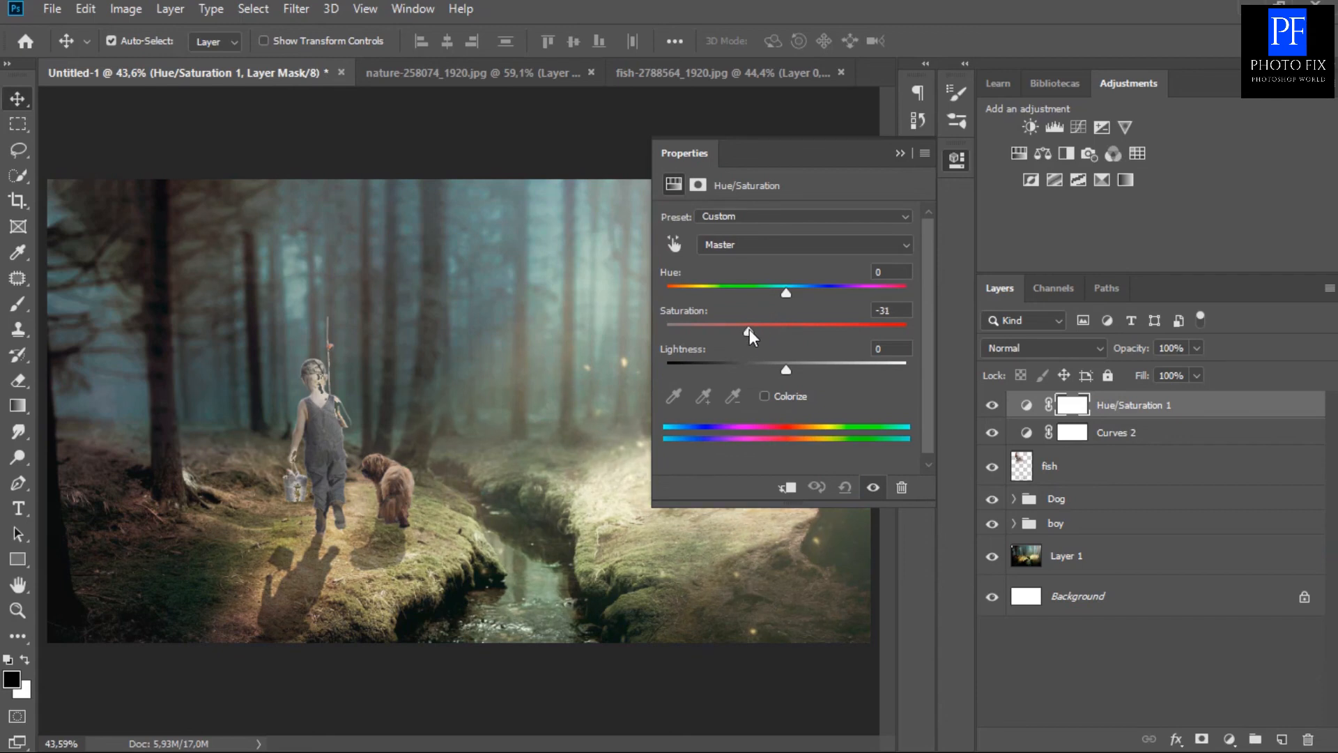
left_click(899, 152)
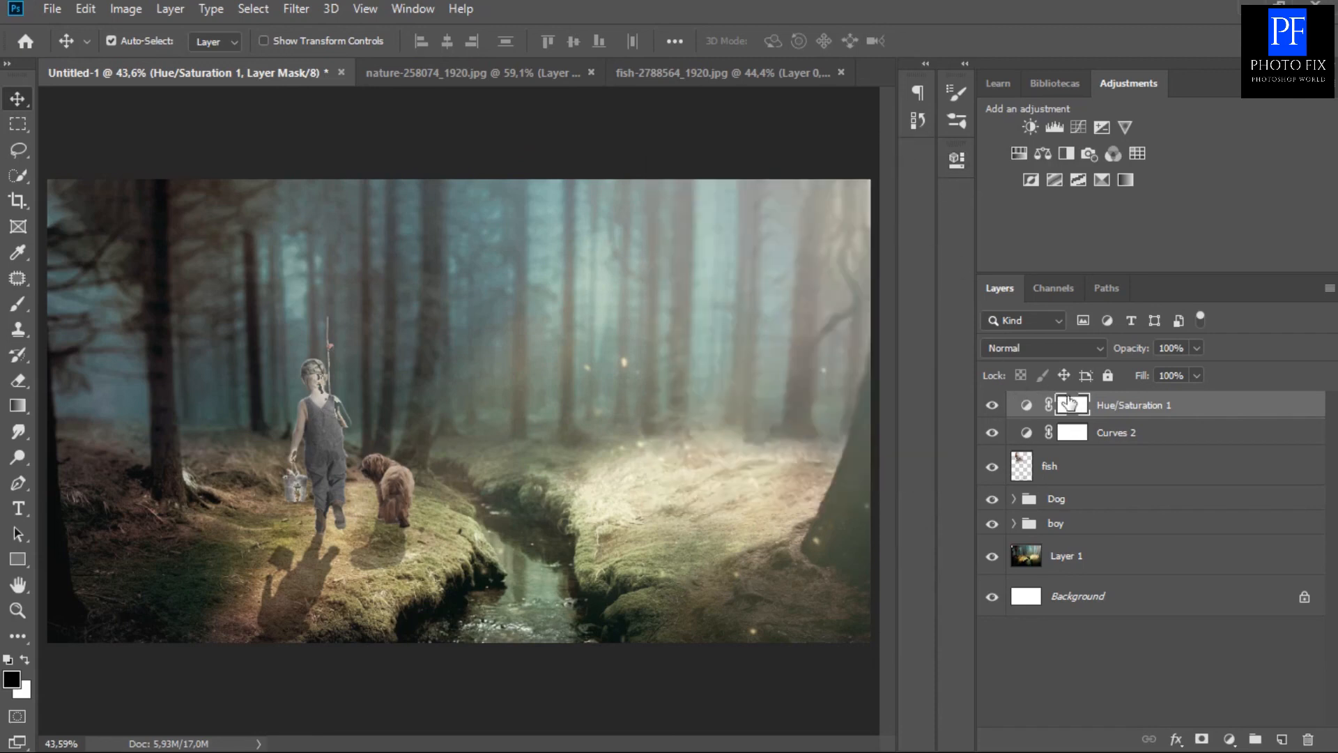
Add another Curves adjustment above Hue/Saturation 1, slightly raising its black point and its midtones.
left_click(1229, 739)
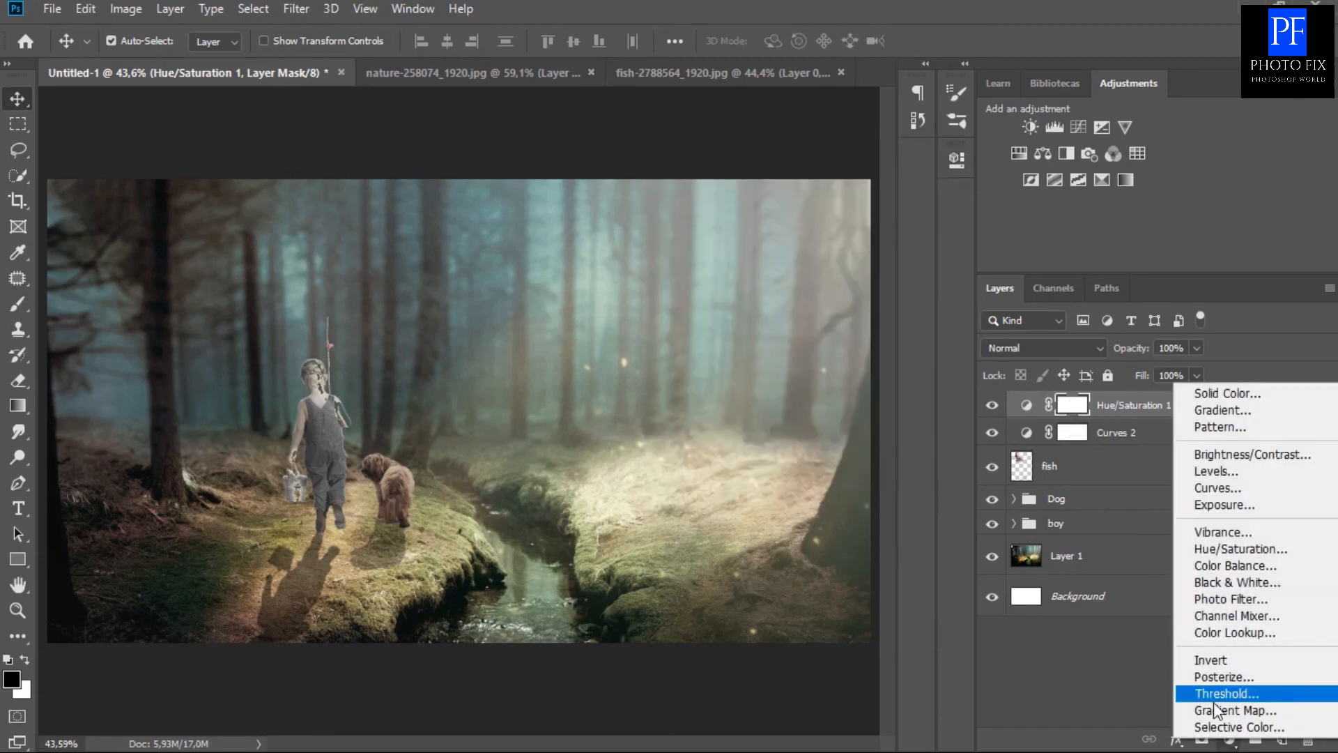
left_click(1203, 491)
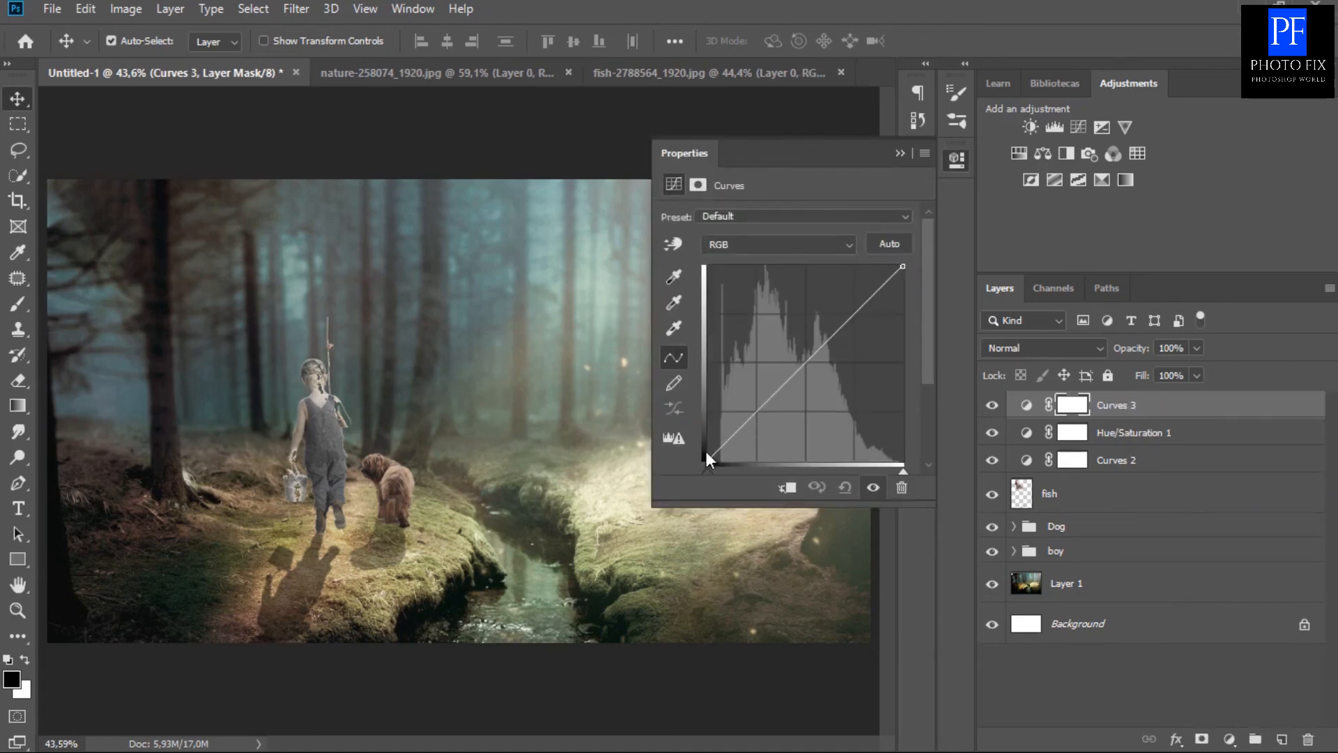
left_click_drag(706, 461, 709, 449)
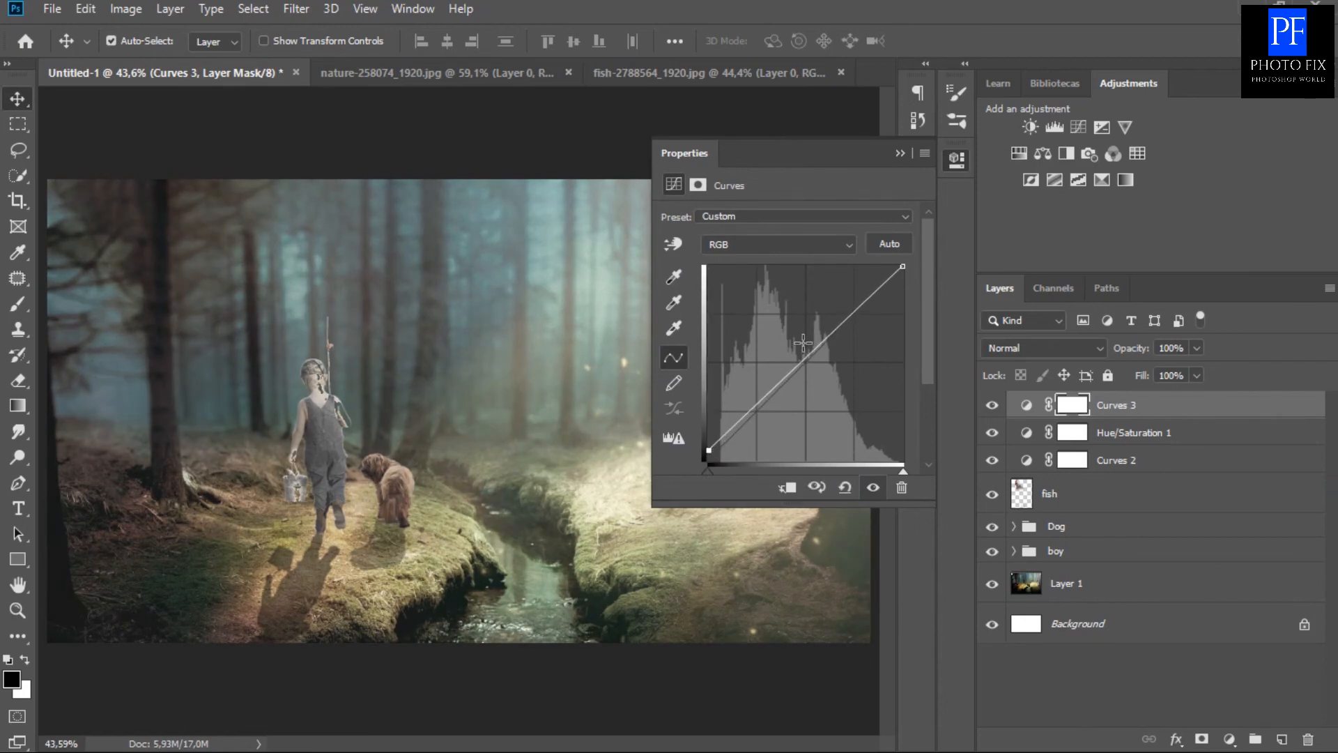
left_click_drag(793, 370, 801, 356)
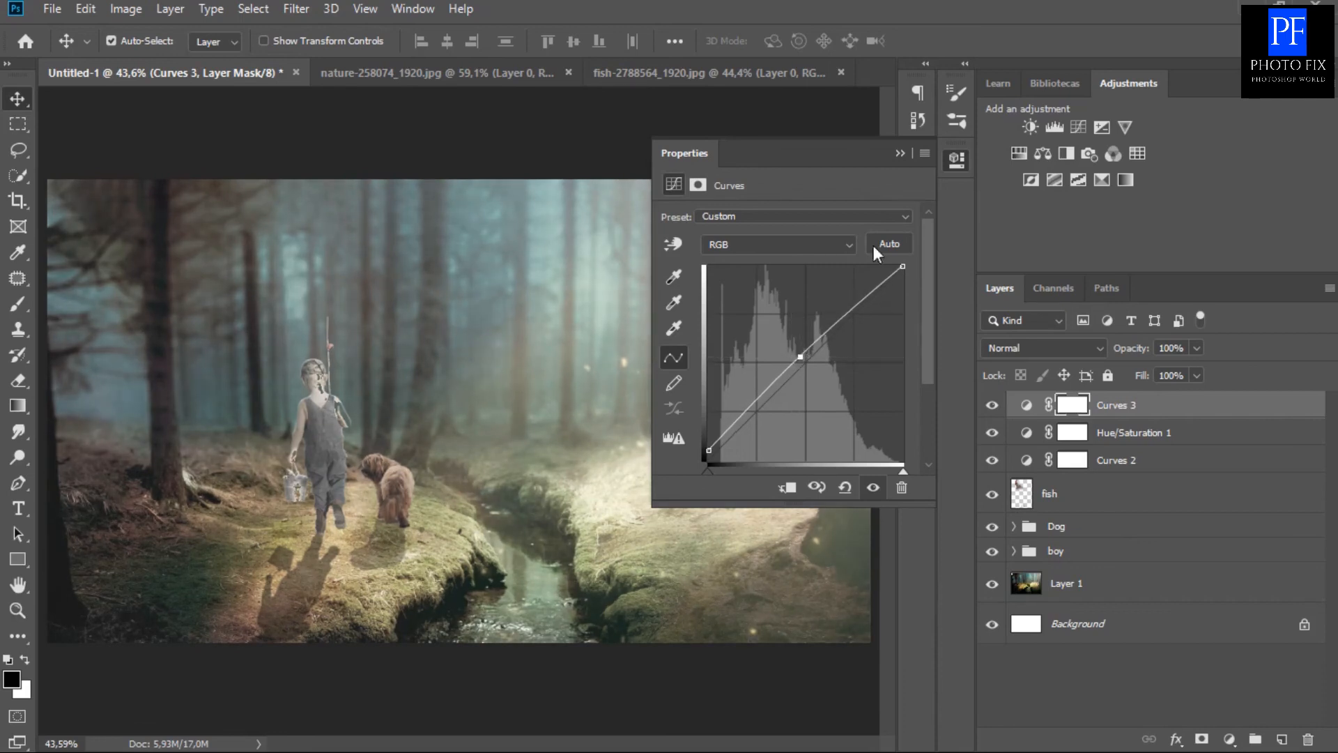
left_click(901, 153)
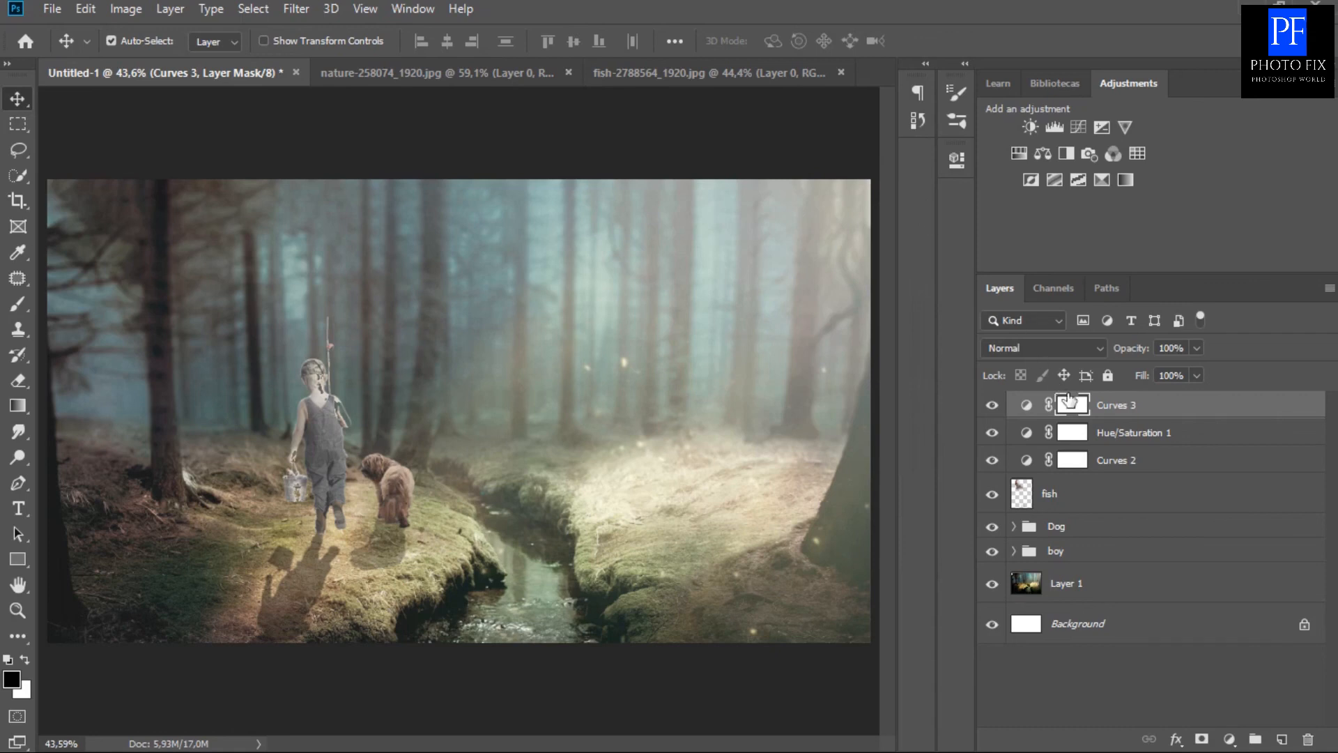
Add a Color Balance adjustment above Curves 3 and shift its midtones slightly toward cyan.
left_click(1227, 739)
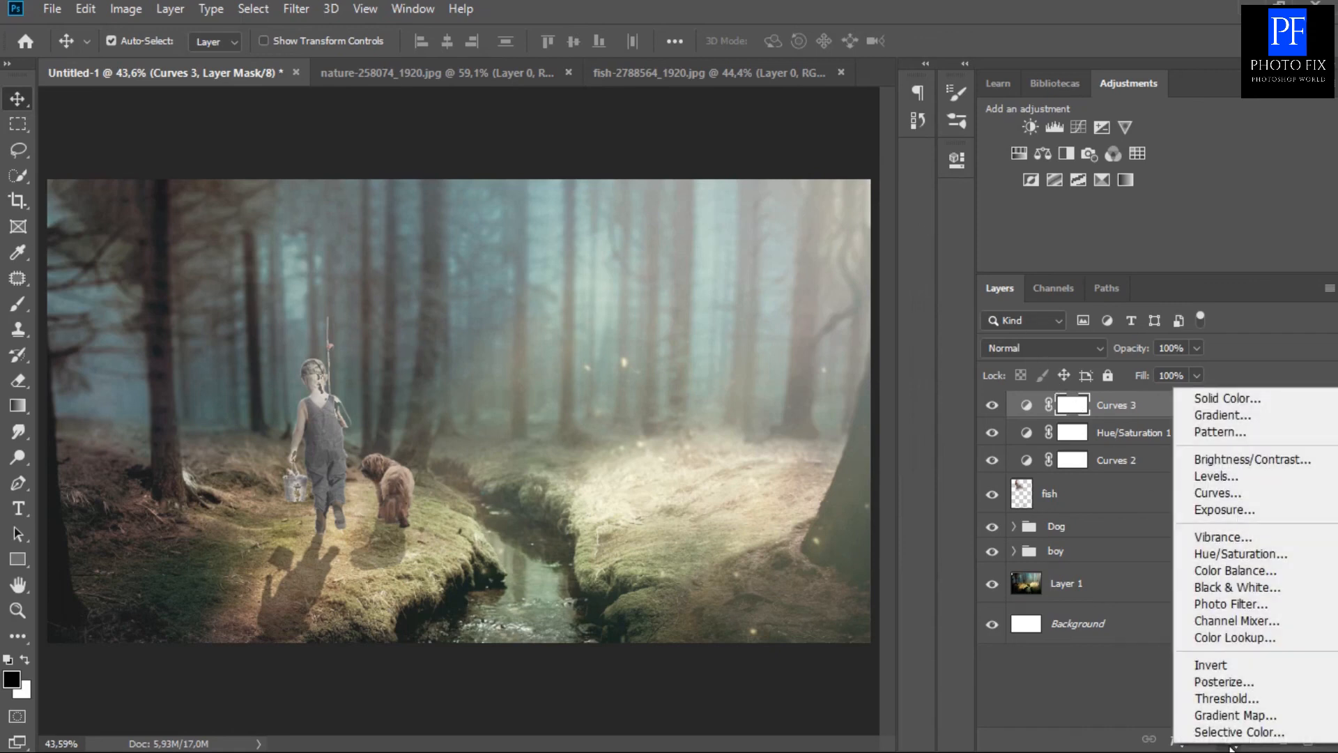
left_click(1221, 571)
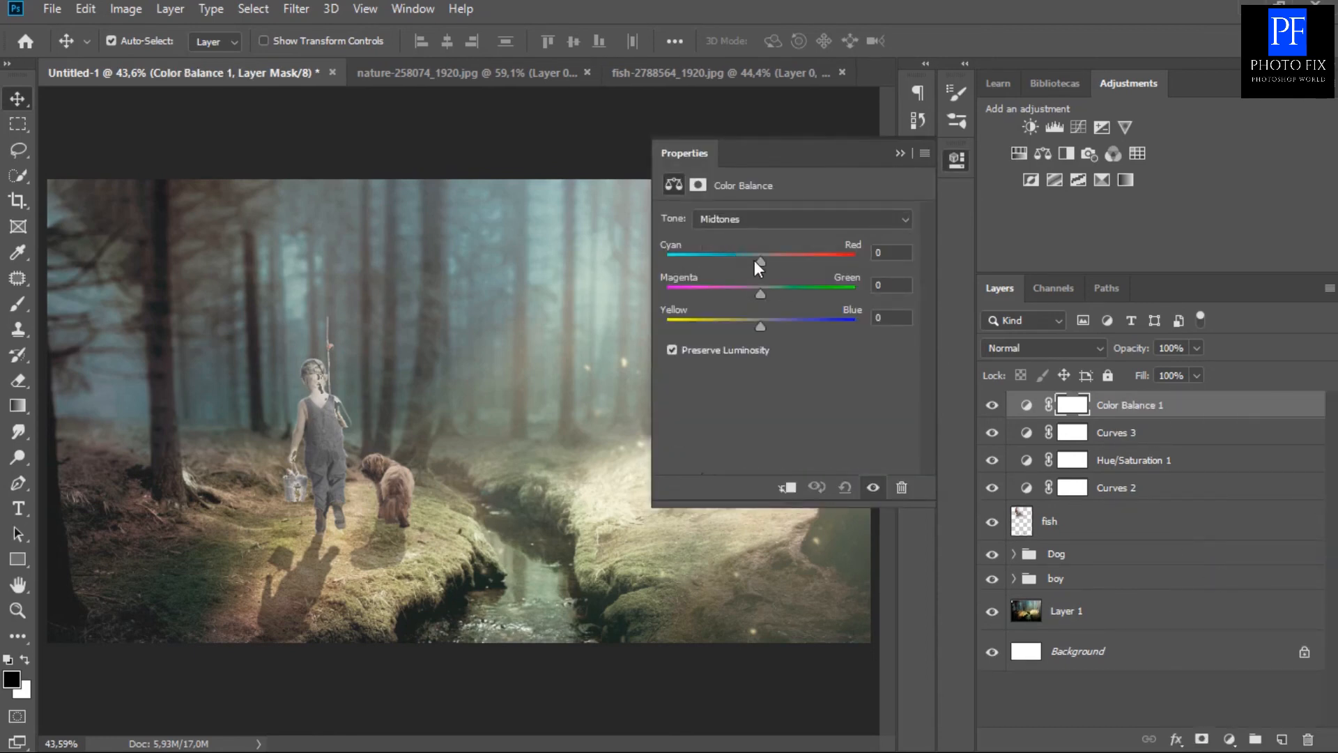
left_click_drag(759, 260, 739, 261)
left_click_drag(746, 263, 753, 269)
Set the Cyan–Red balance of the highlights to -6 in the Color Balance adjustment.
left_click(767, 220)
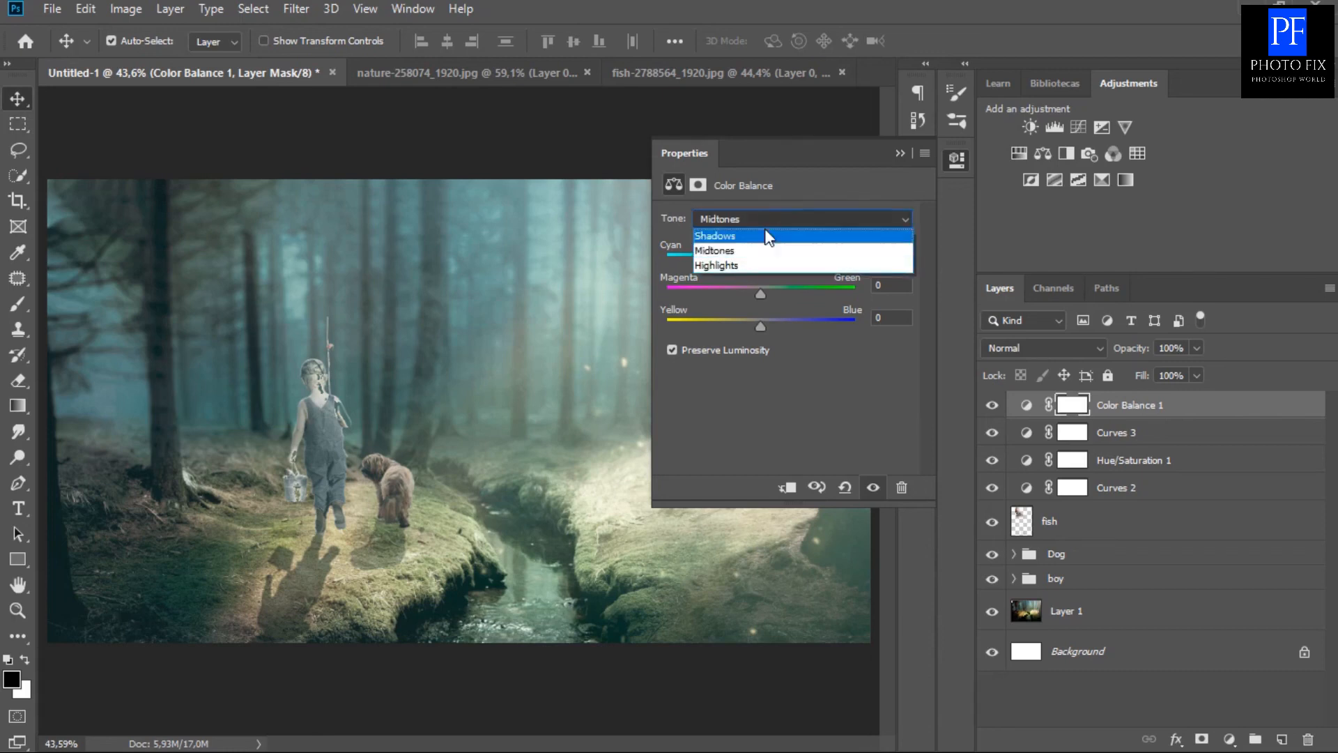
left_click(746, 267)
left_click_drag(757, 262, 754, 265)
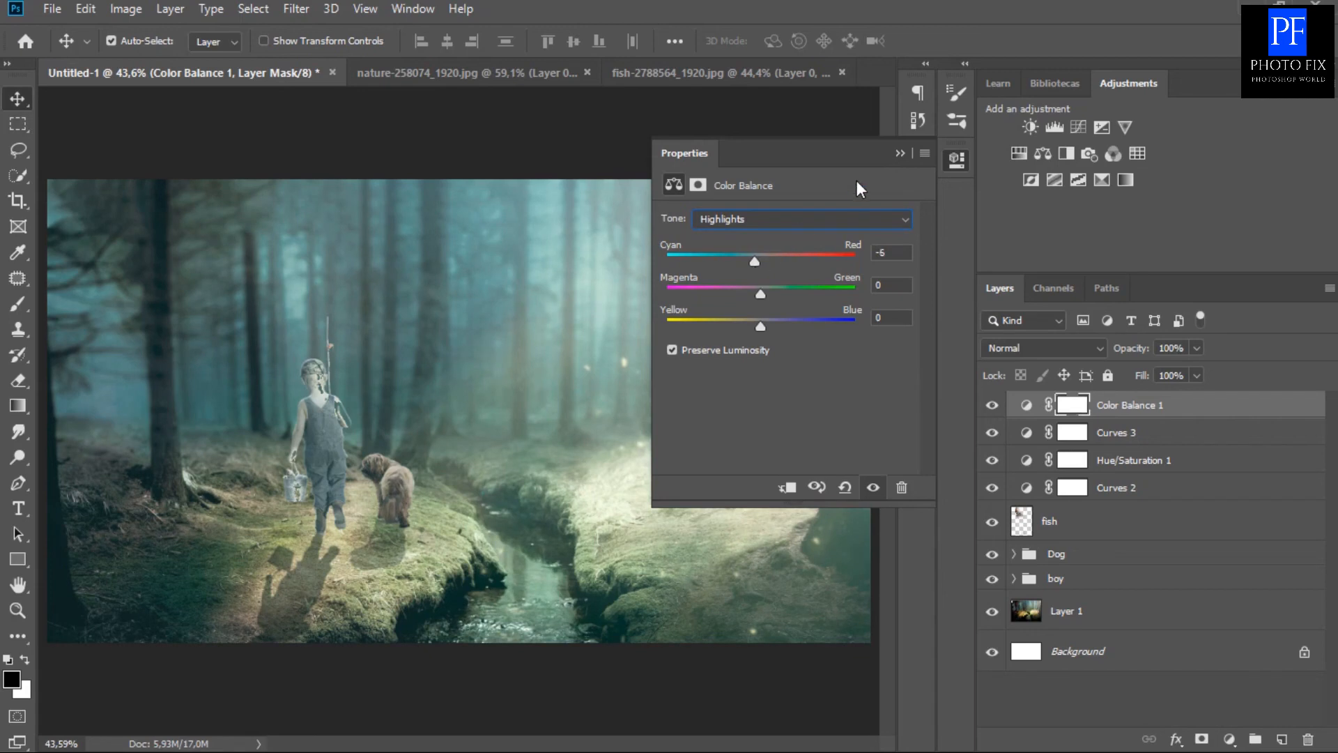
left_click(900, 152)
Add a Gradient Map adjustment above Color Balance 1 and set the gradient's dark colour stop to #192653.
left_click(1230, 739)
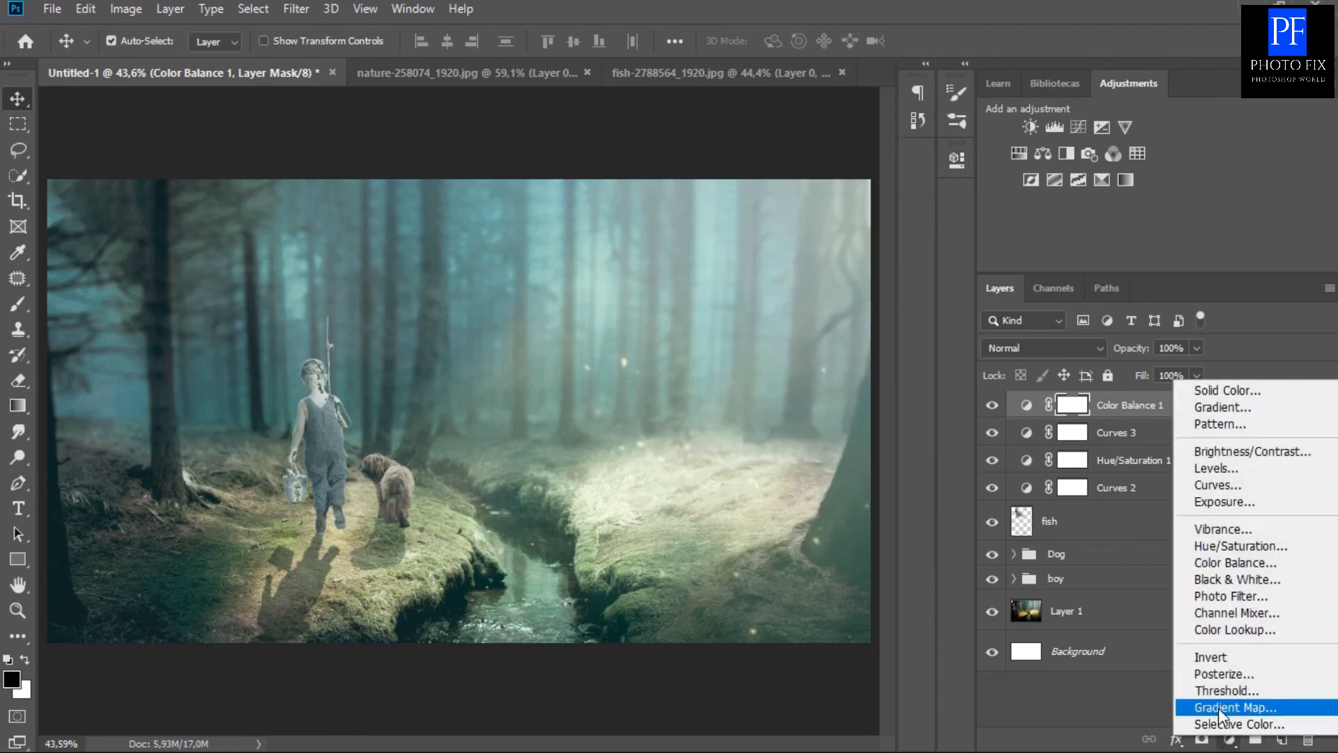
left_click(1219, 709)
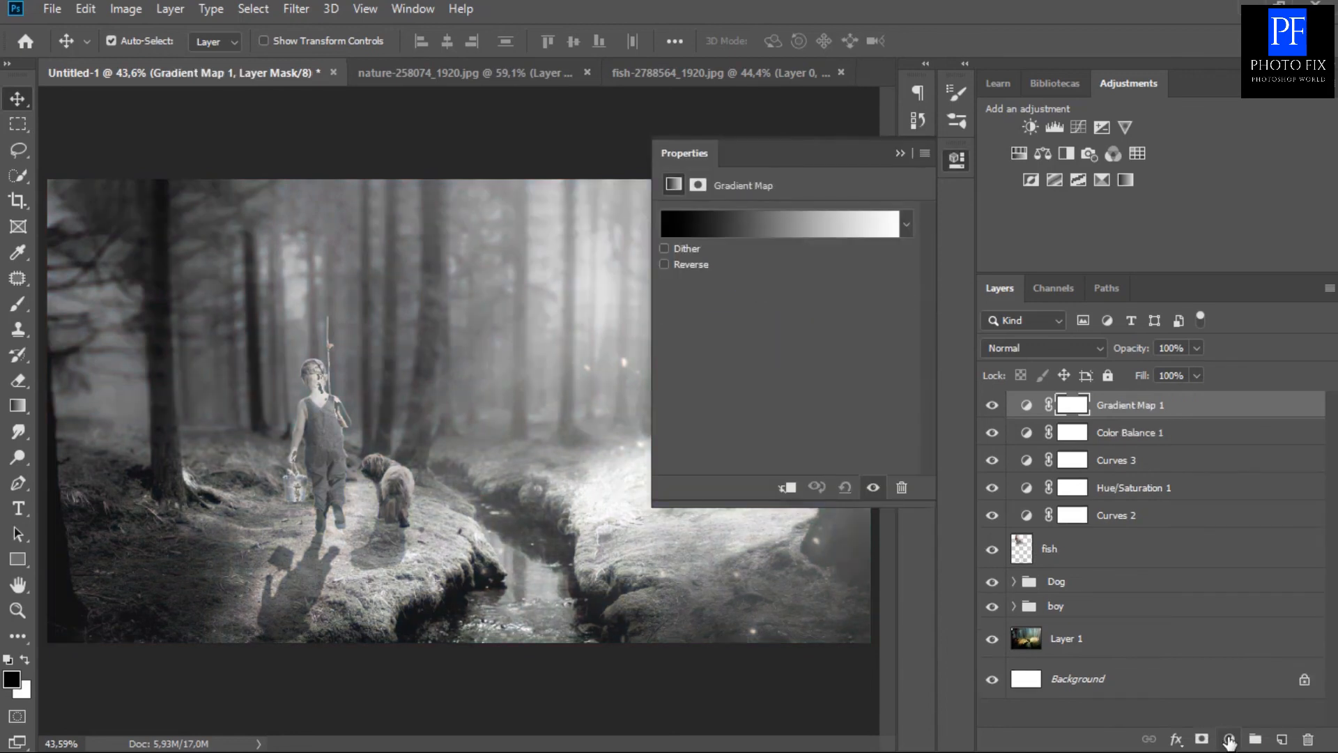
left_click(790, 227)
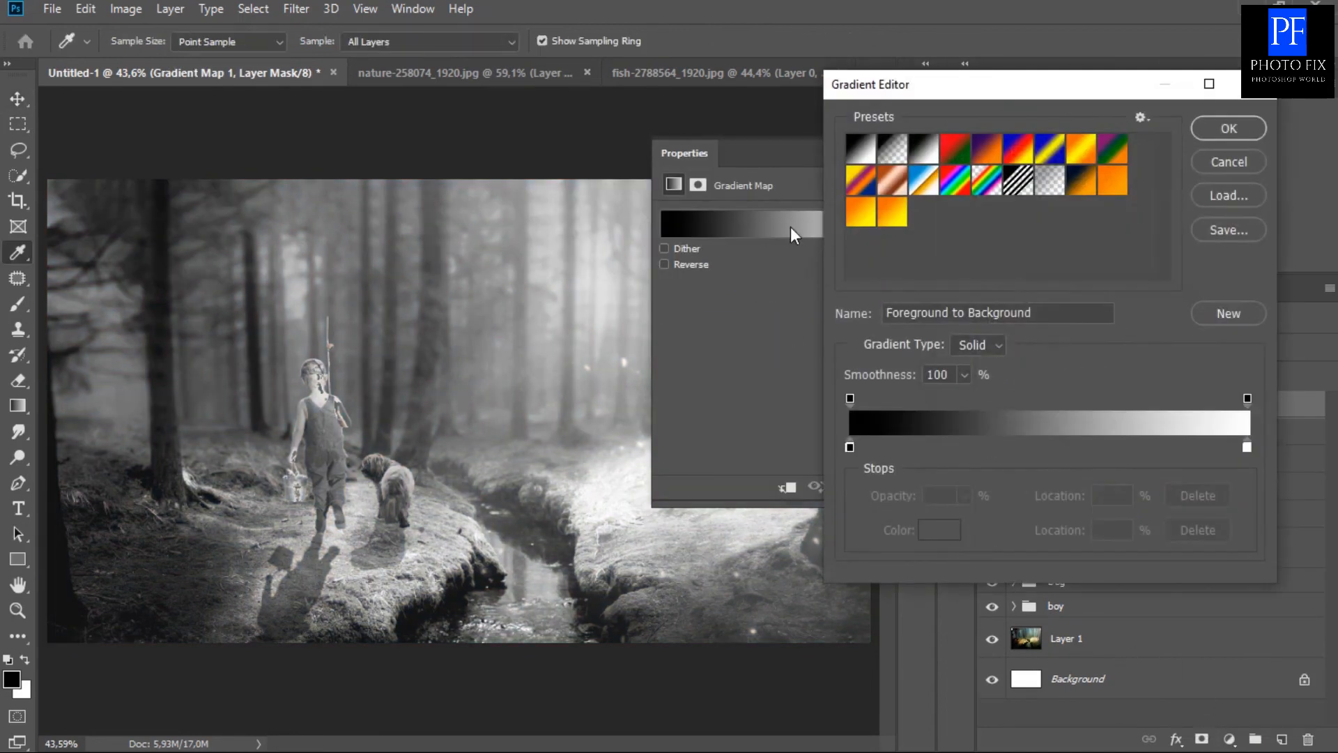
left_click(850, 447)
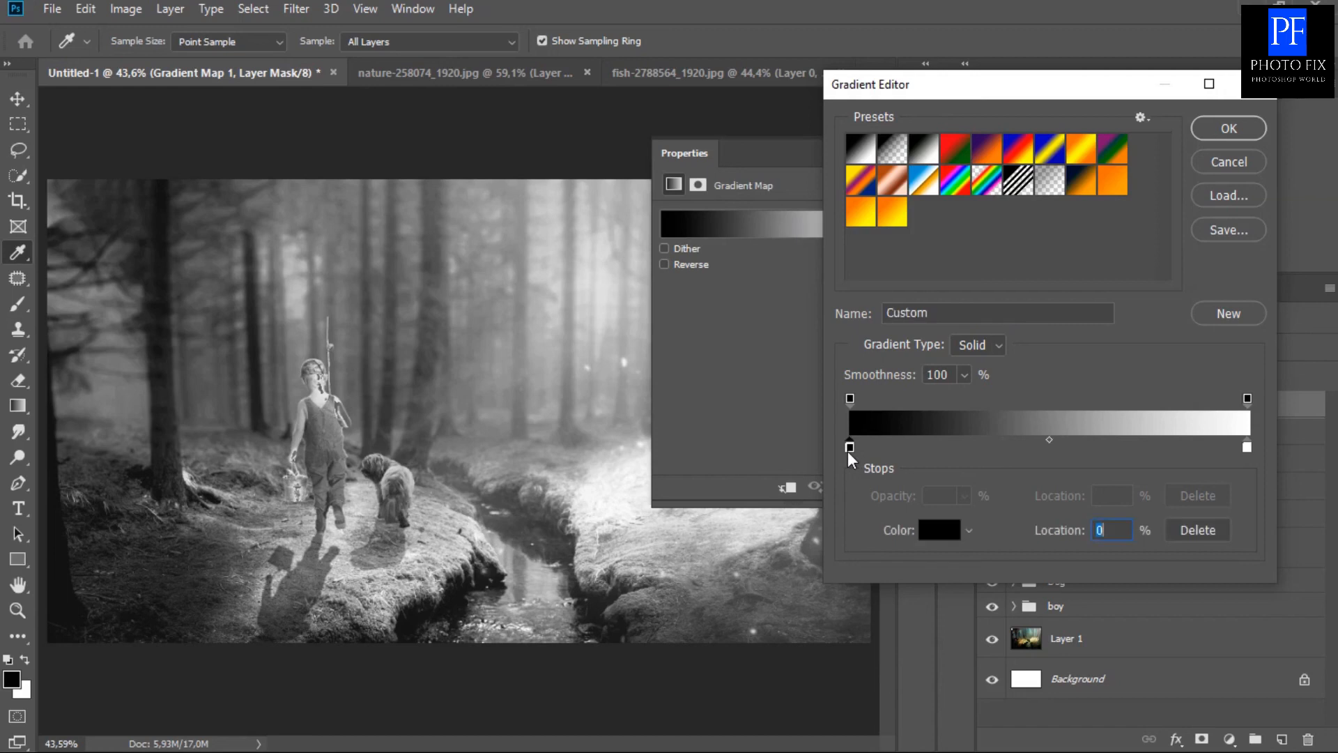
left_click(935, 530)
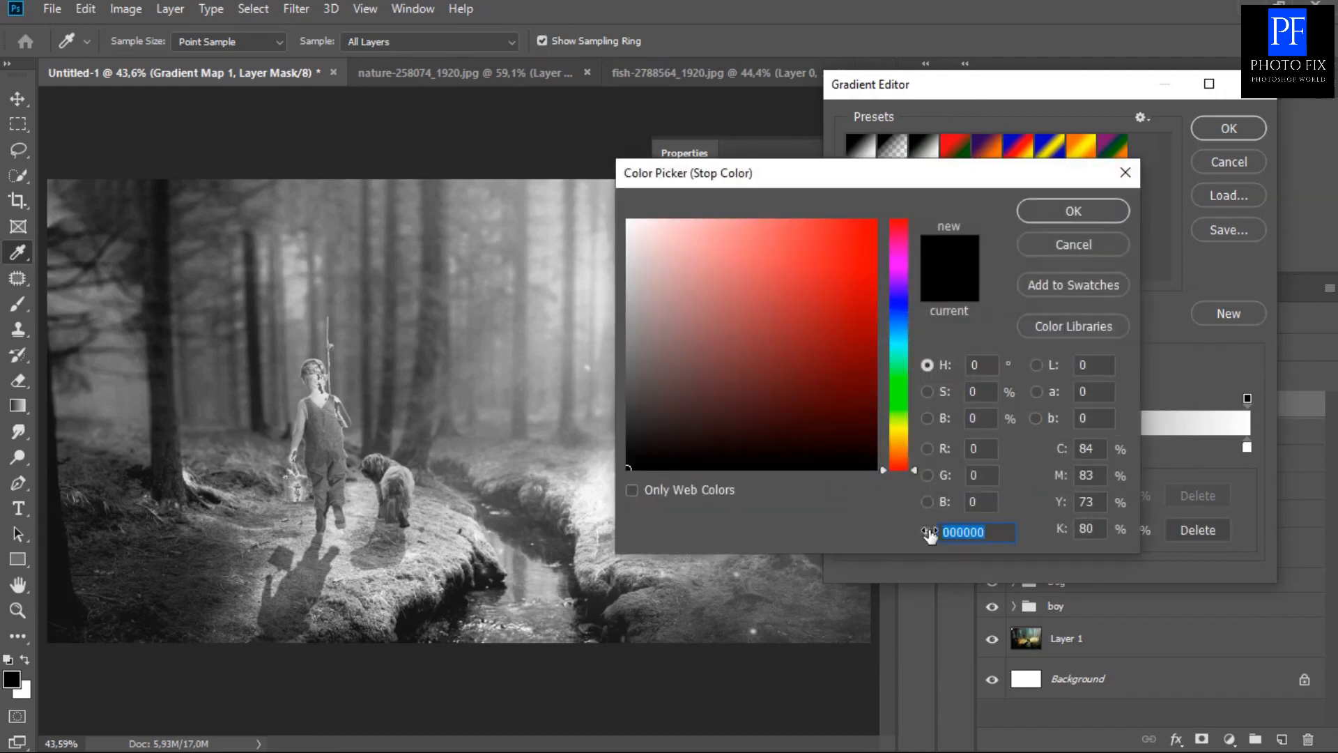
type("192")
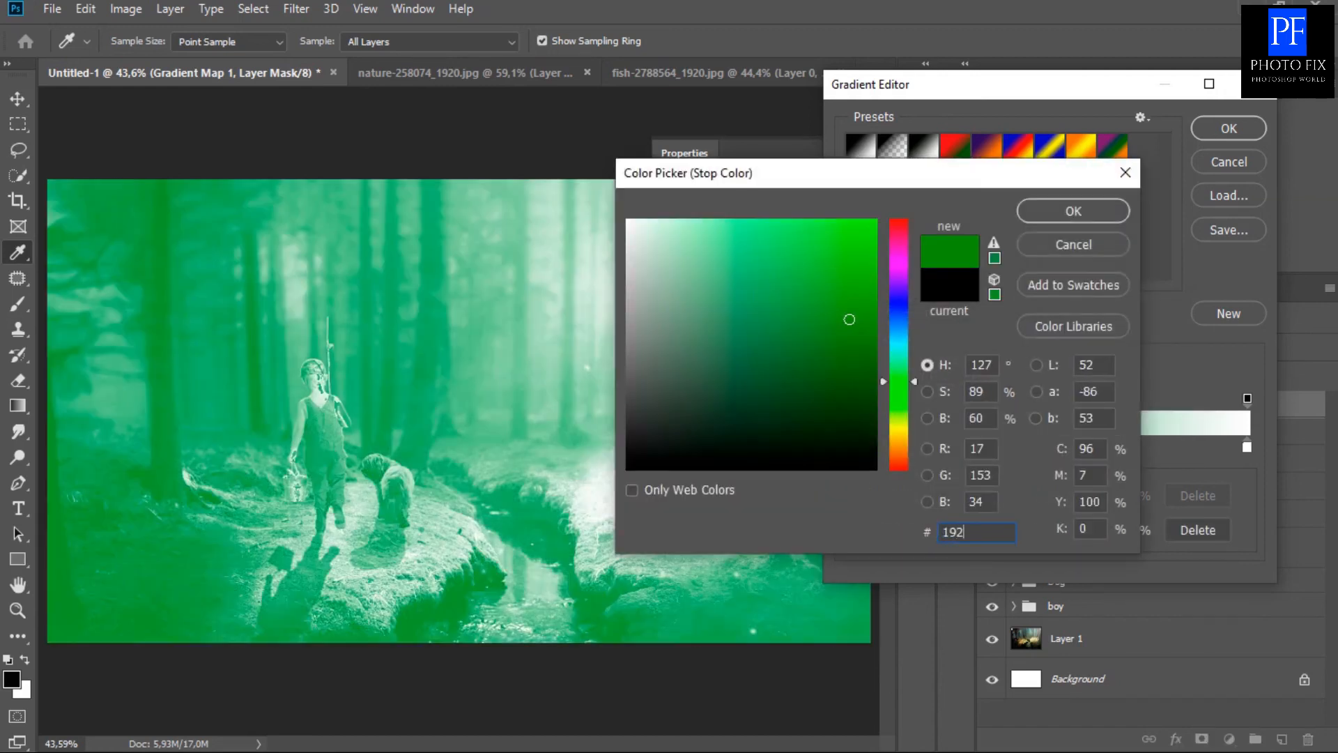
type("653")
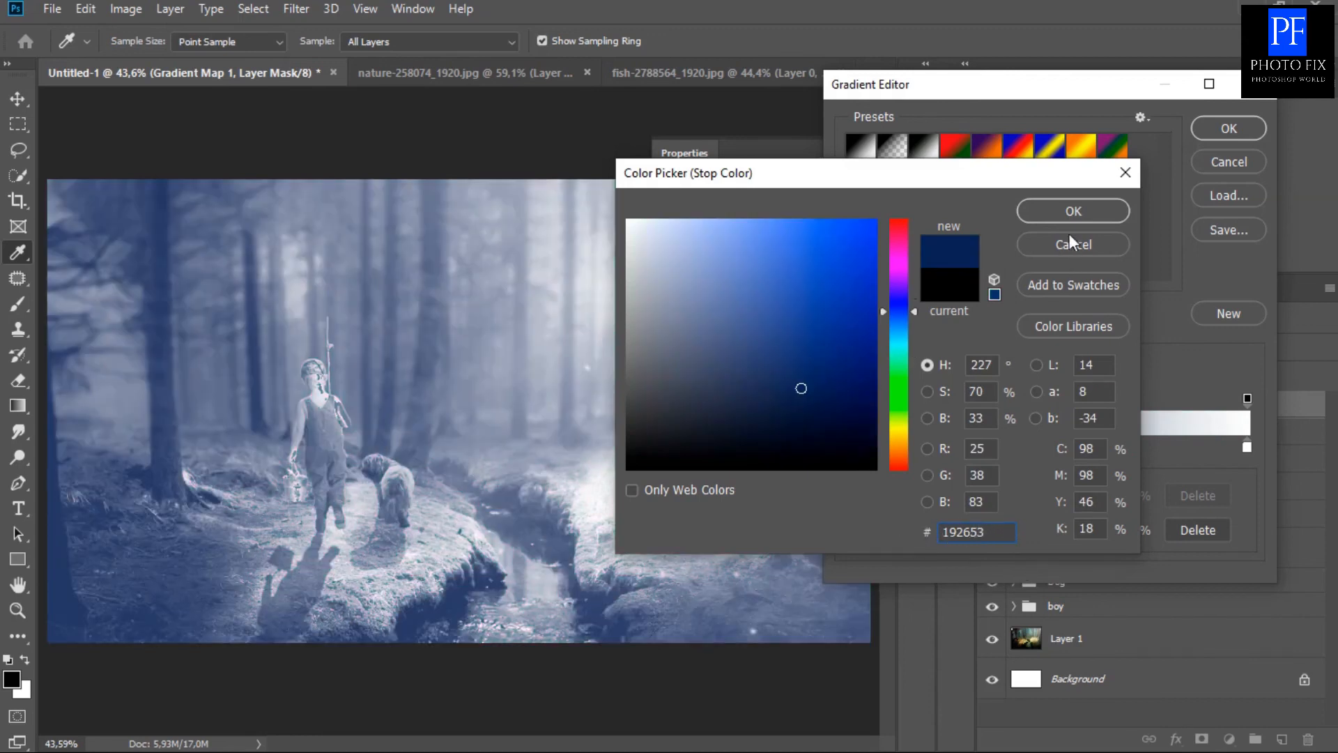
left_click(1073, 212)
Set the gradient map's light colour stop to #c0ffa1 and accept the gradient.
double_click(1247, 447)
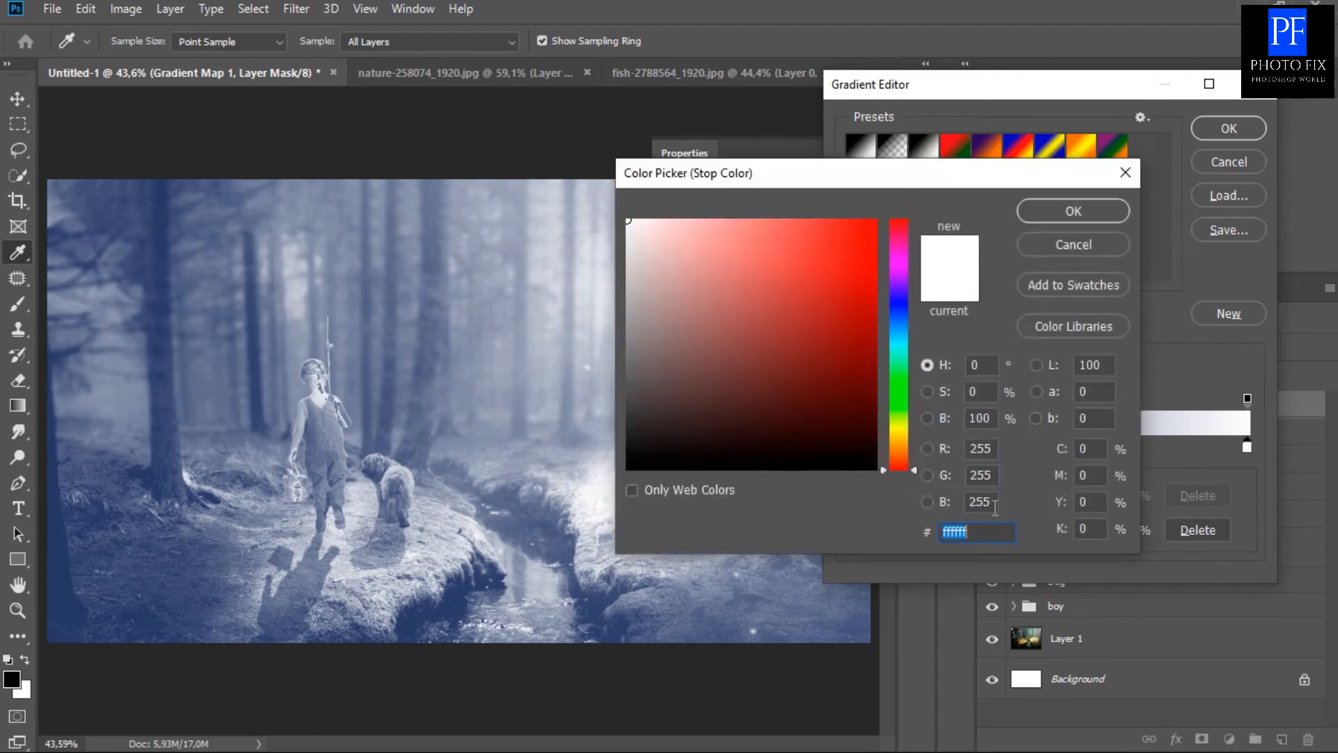
type("c0")
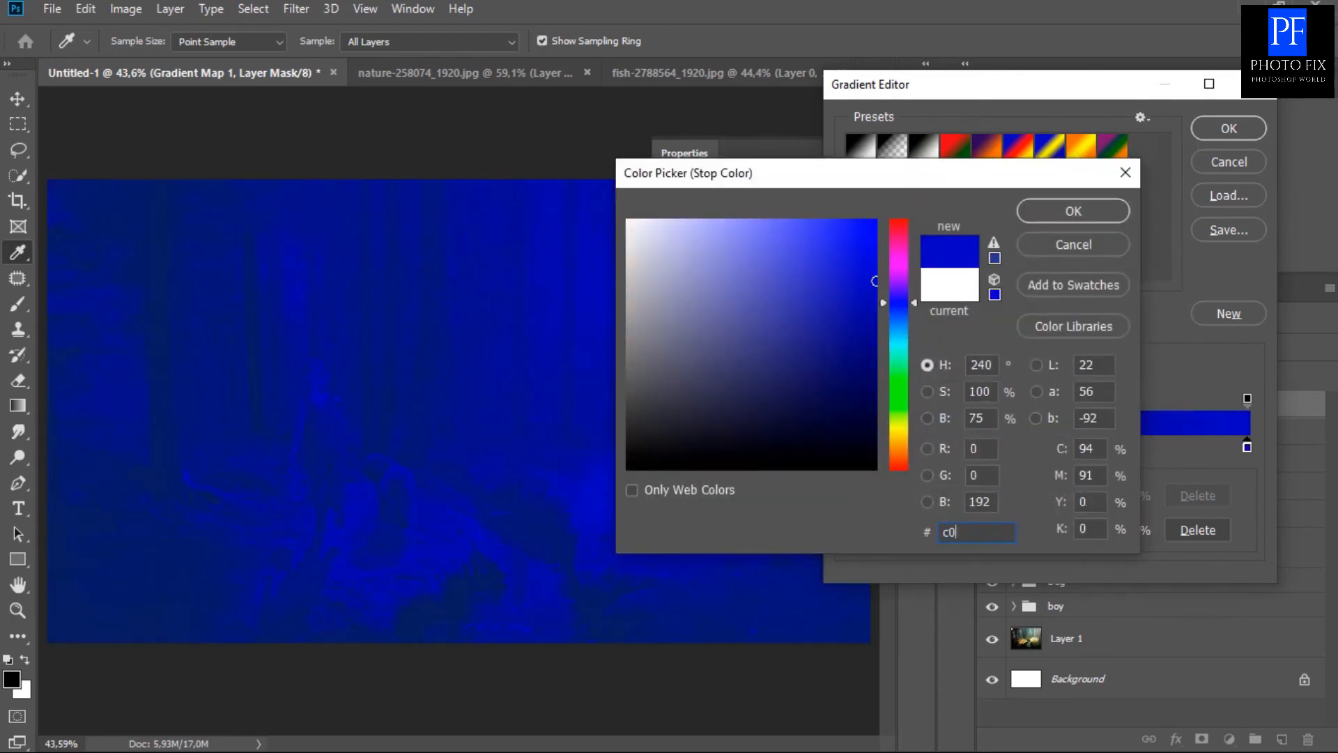
type("ffa1")
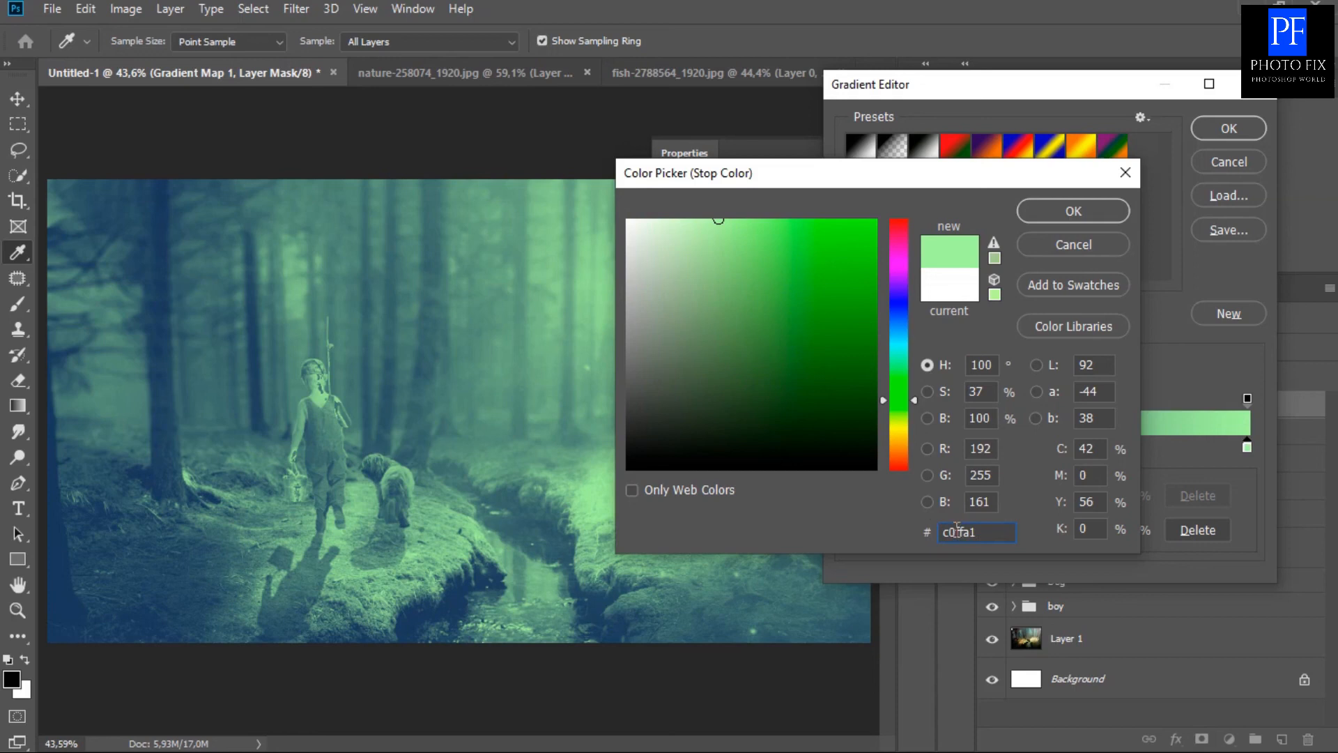
key("BackSpace")
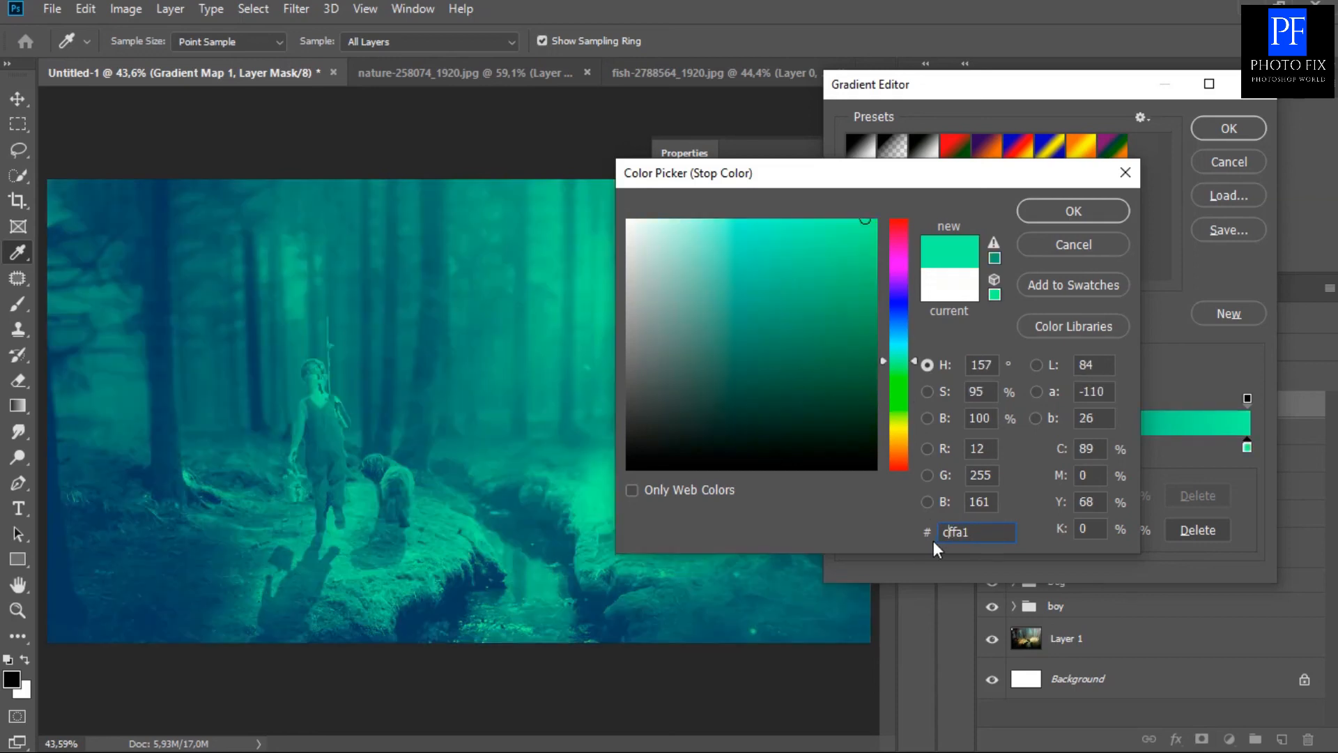
type("0")
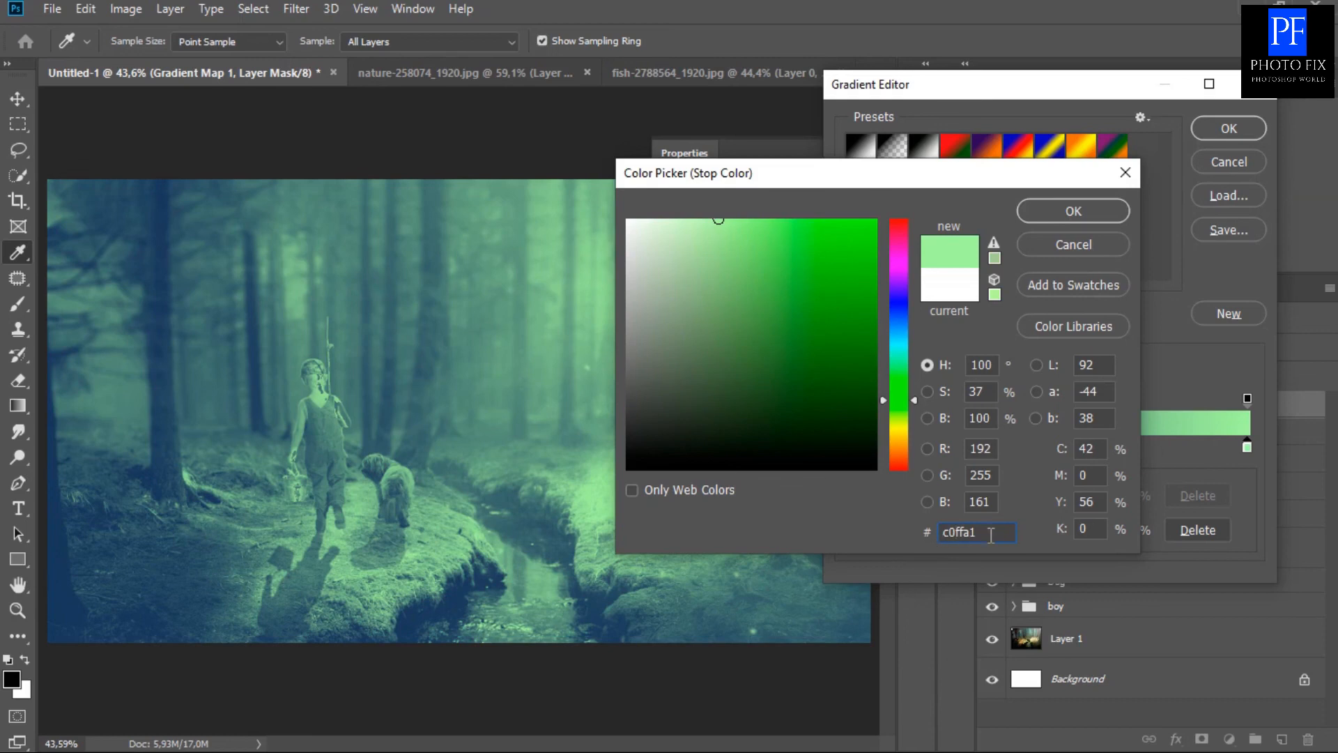
left_click(1062, 213)
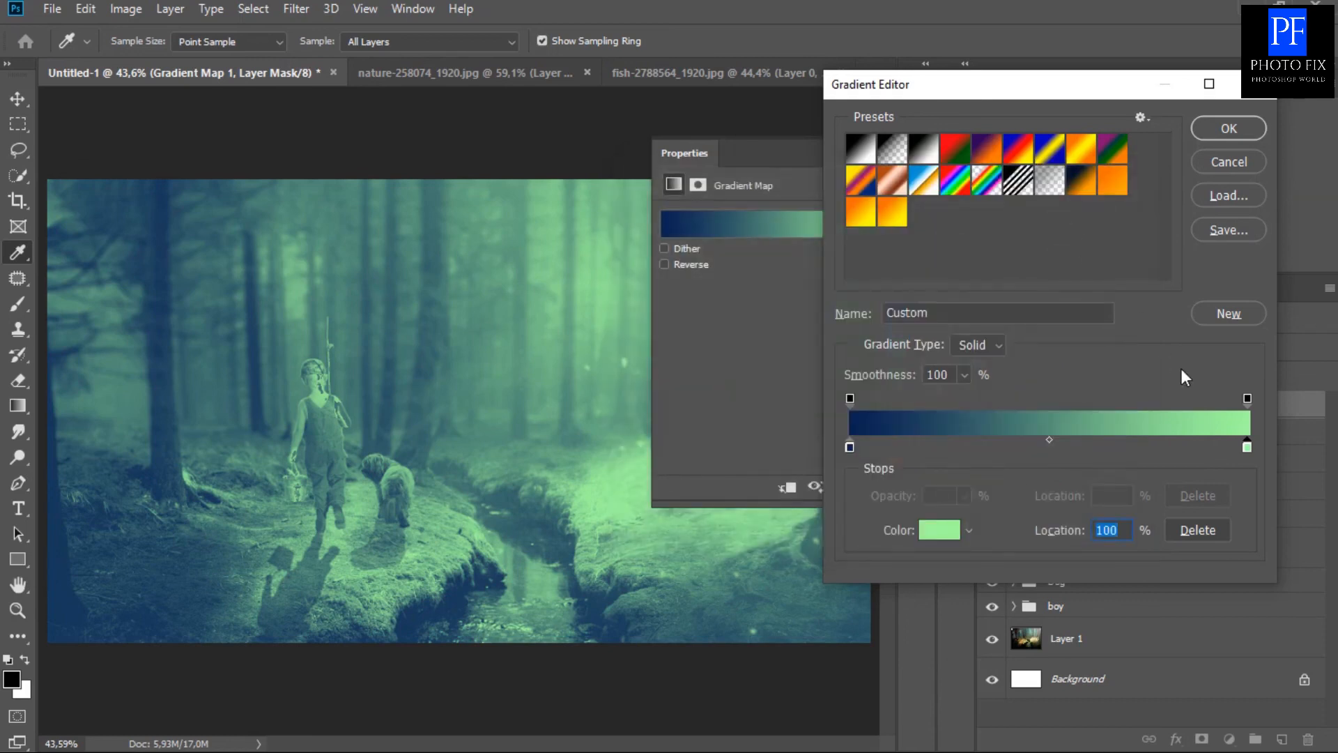
left_click(1228, 130)
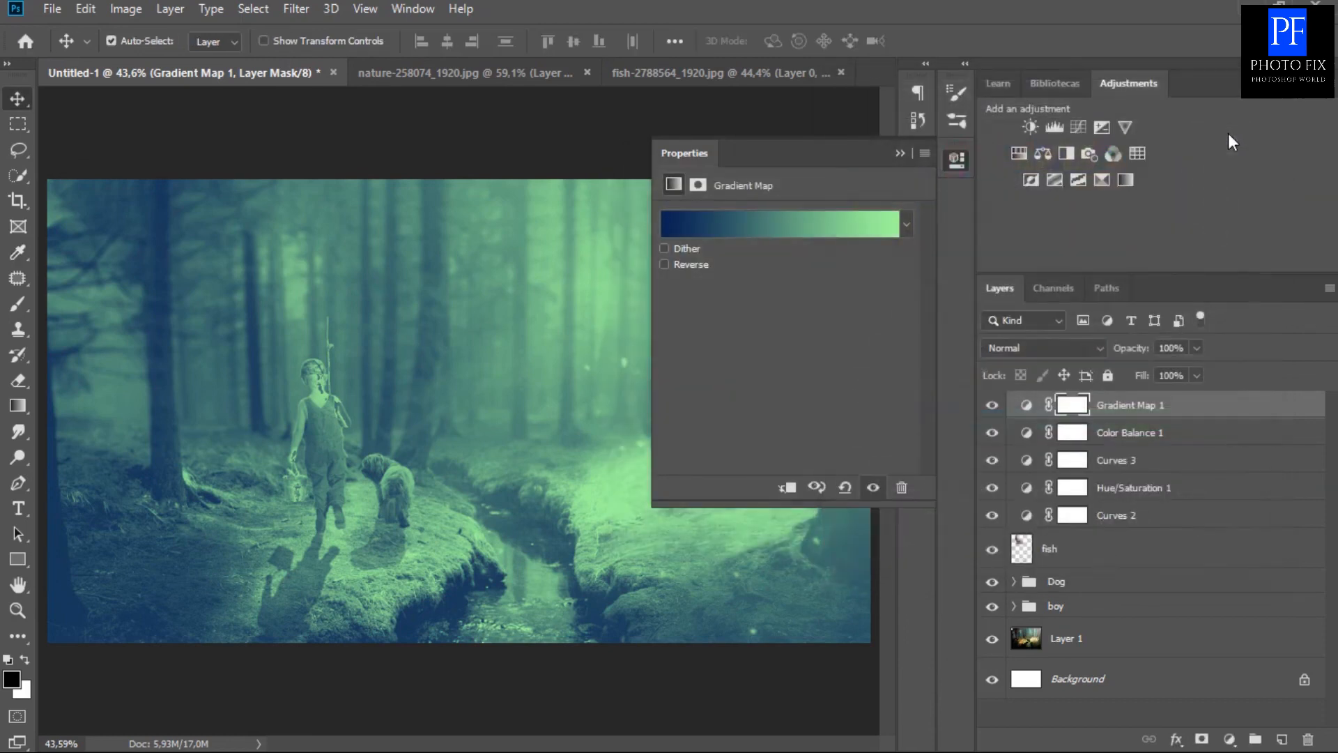
left_click(902, 152)
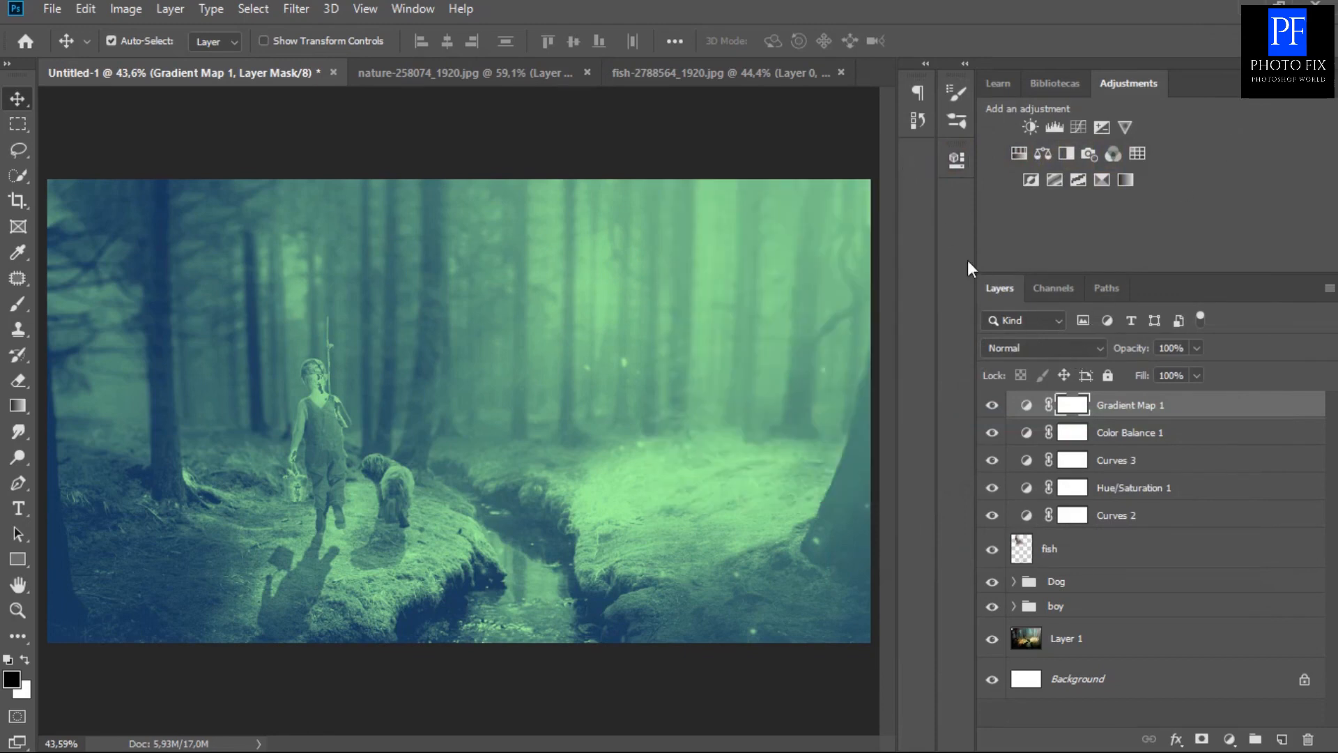
Set Gradient Map 1 to the Soft Light blend mode and stamp all visible layers into a new layer on top.
left_click(1089, 349)
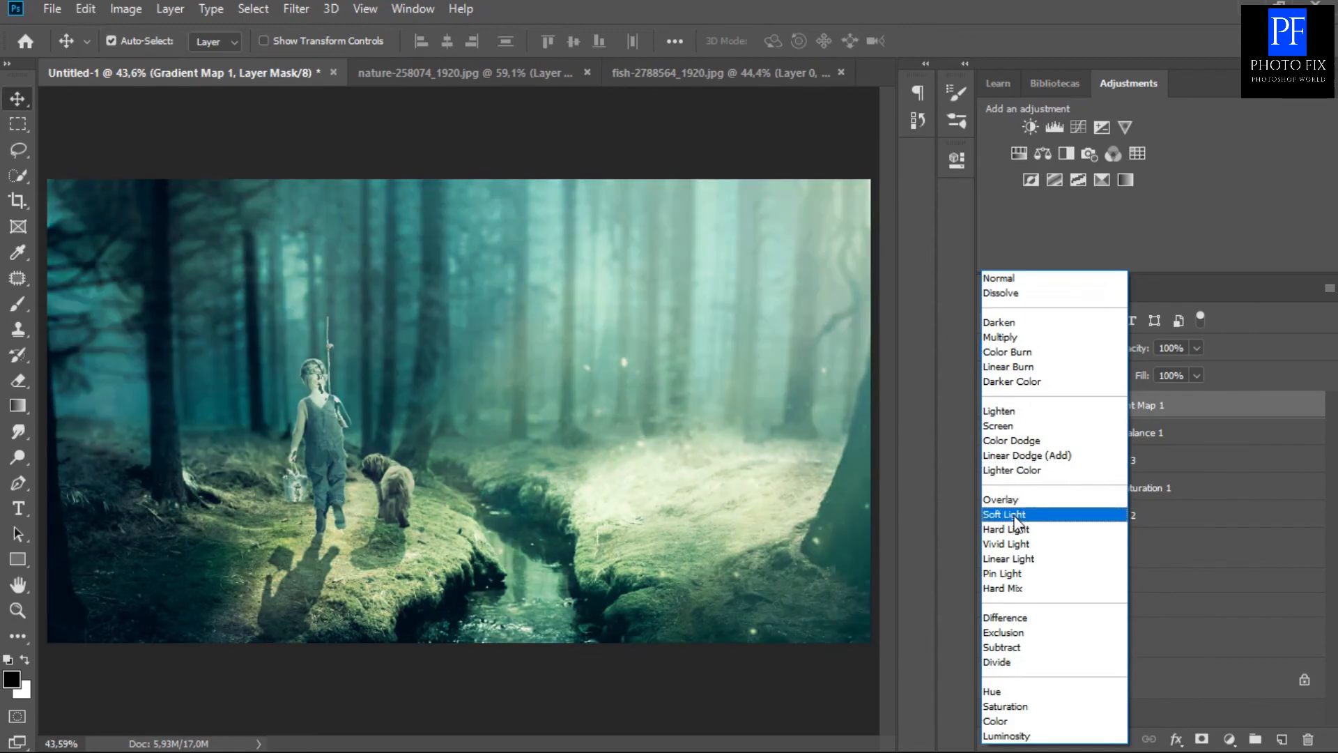
left_click(1015, 516)
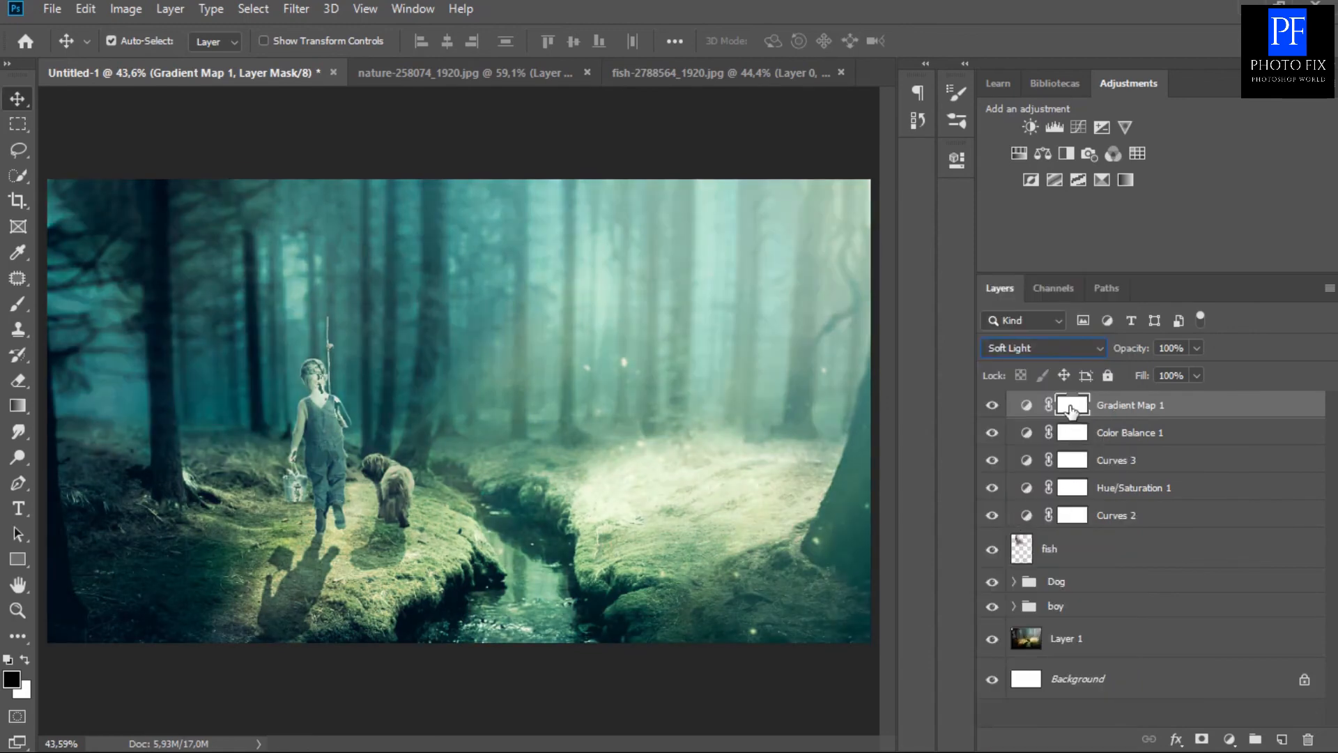
key("ctrl+shift+alt+e")
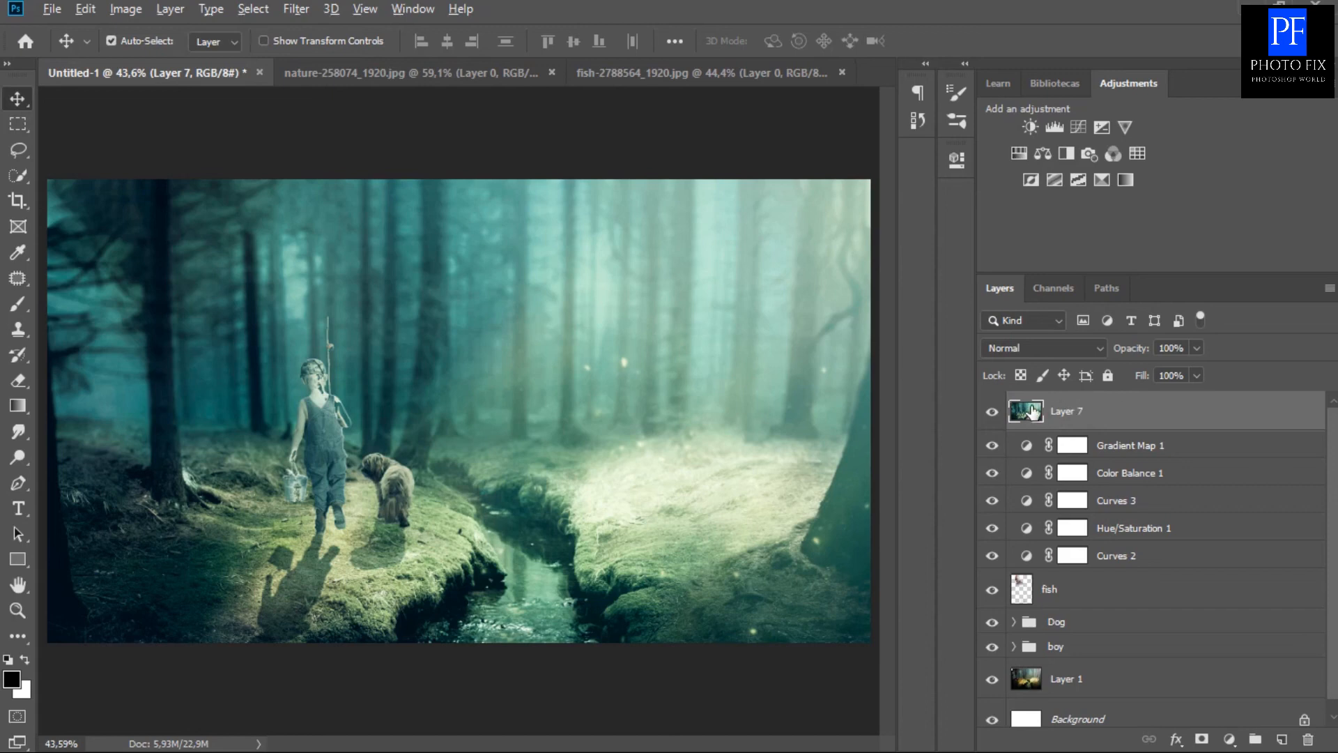
Sharpen the merged layer with Unsharp Mask at Amount 100%, Radius 1.0 pixels and Threshold 0 levels.
left_click(298, 9)
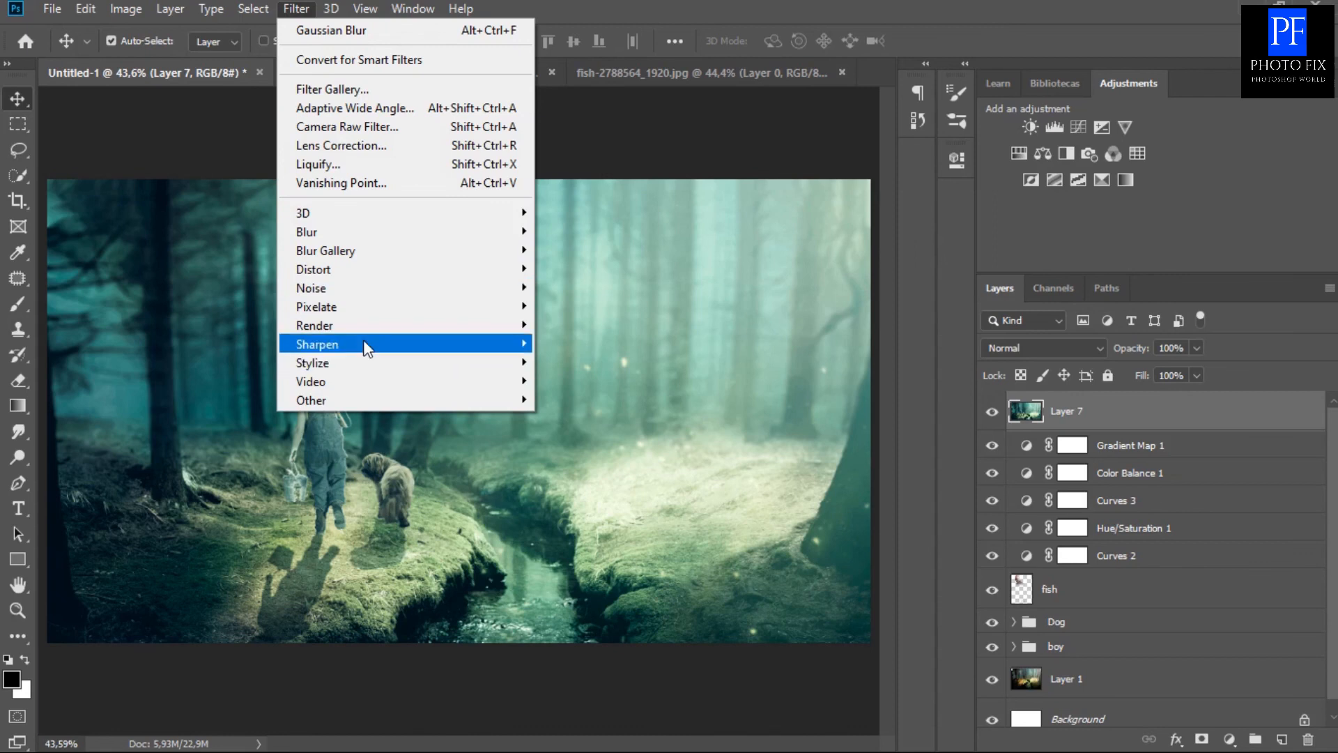
mouse_move(365, 338)
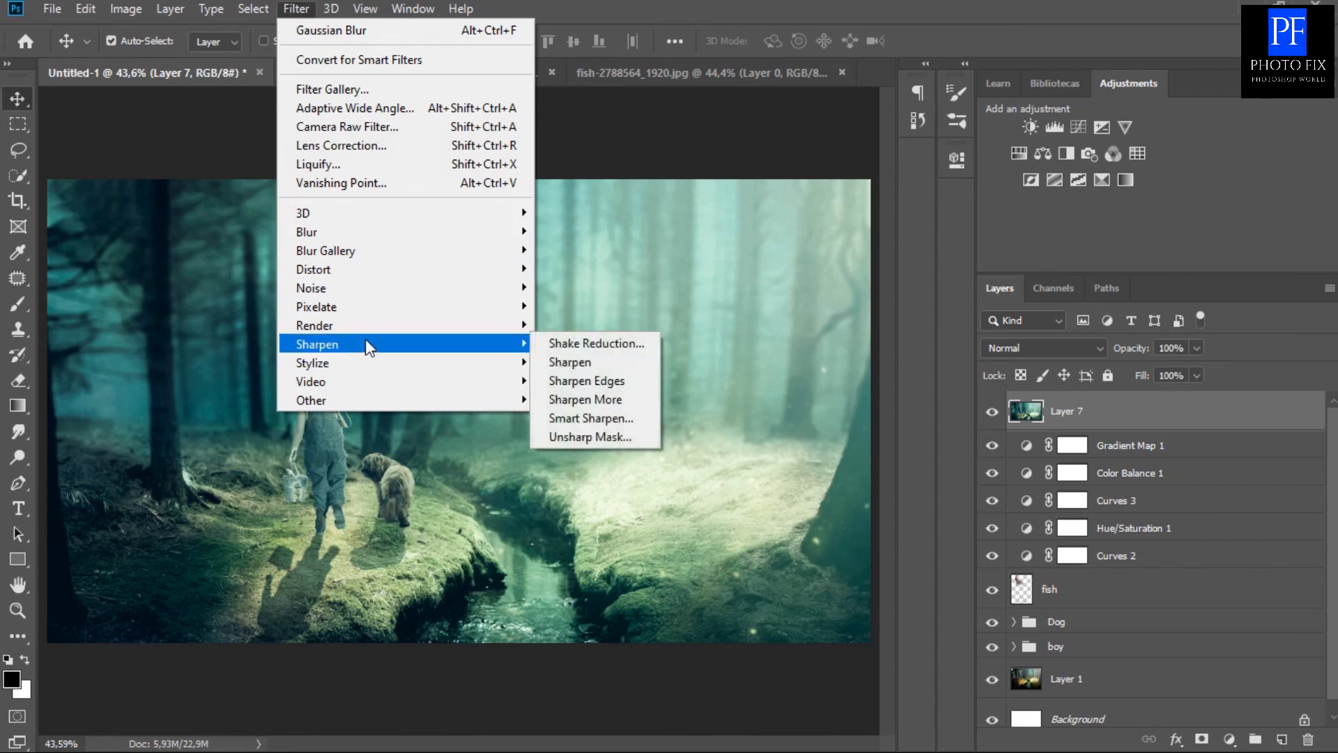
left_click(571, 438)
left_click(603, 468)
left_click_drag(604, 469, 581, 472)
type("0")
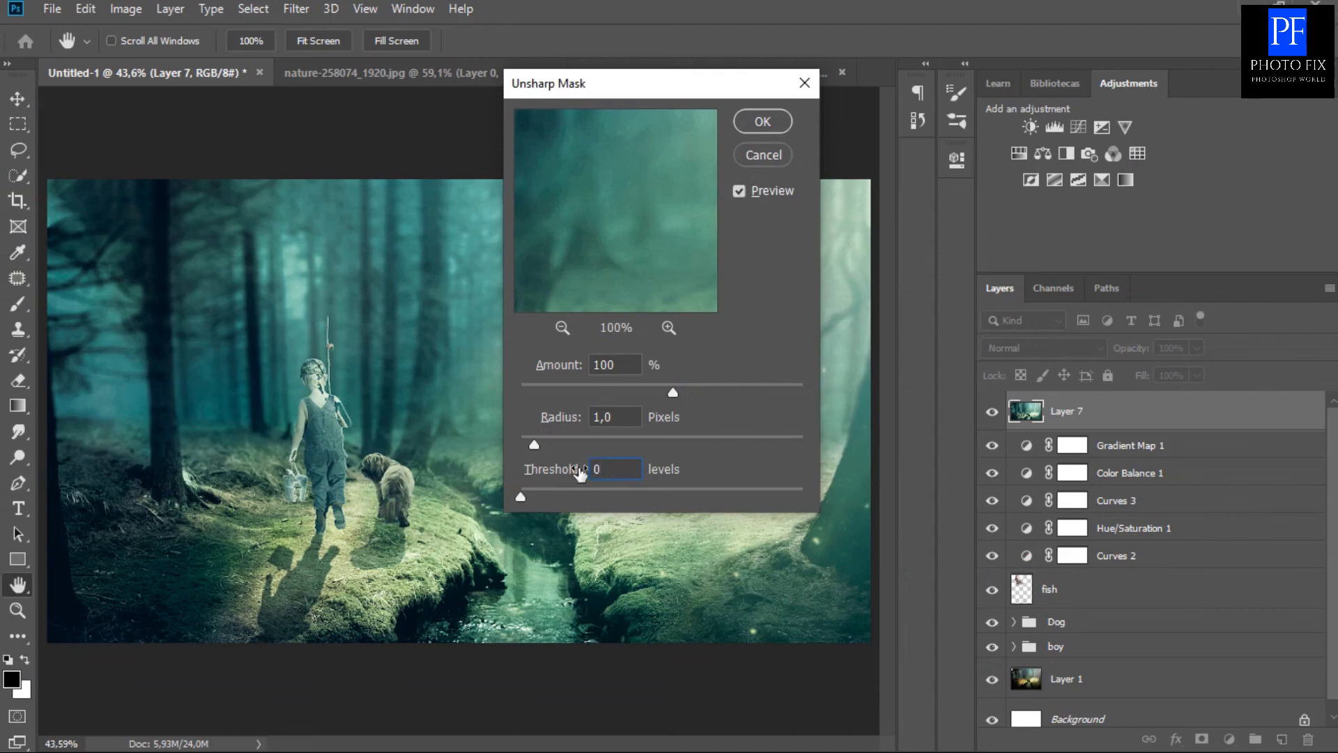
left_click(763, 121)
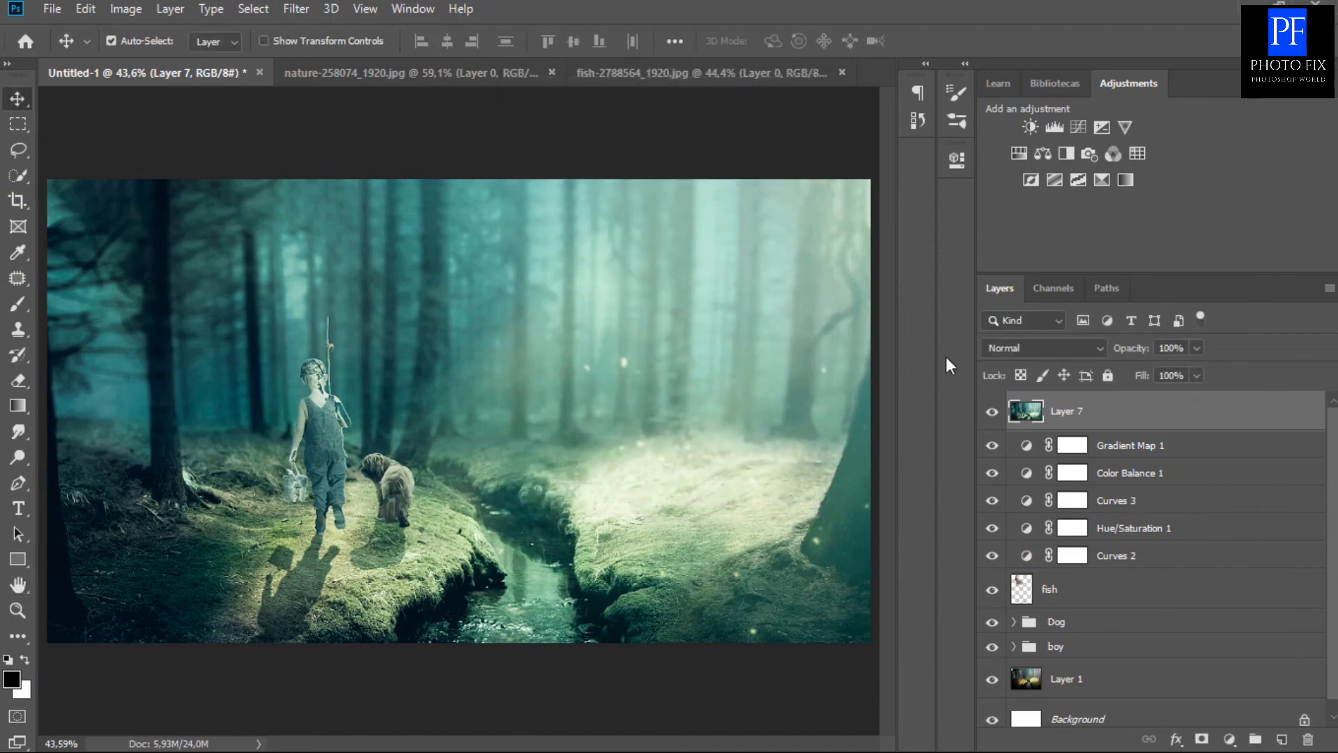
Convert Layer 7 to a smart object and give it a Post Crop Vignetting Amount of -10 in the Camera Raw filter.
right_click(1061, 407)
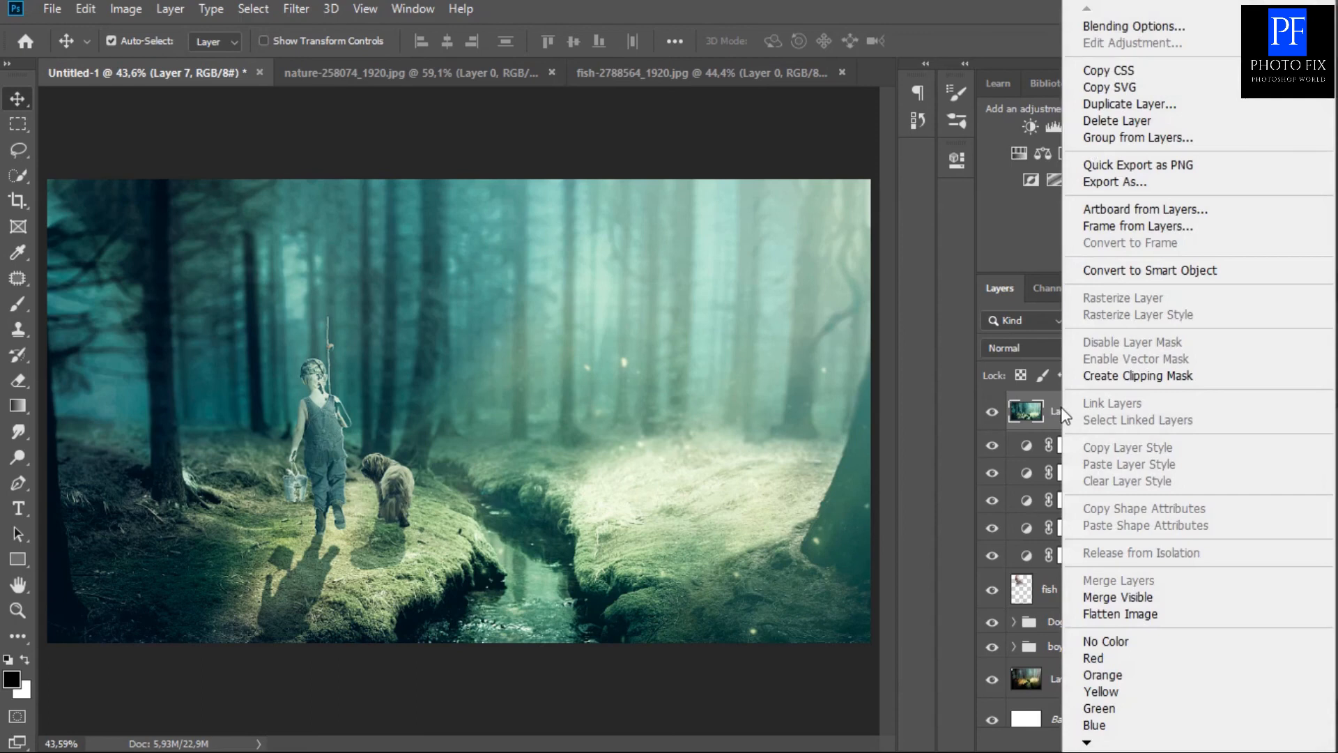
left_click(1178, 270)
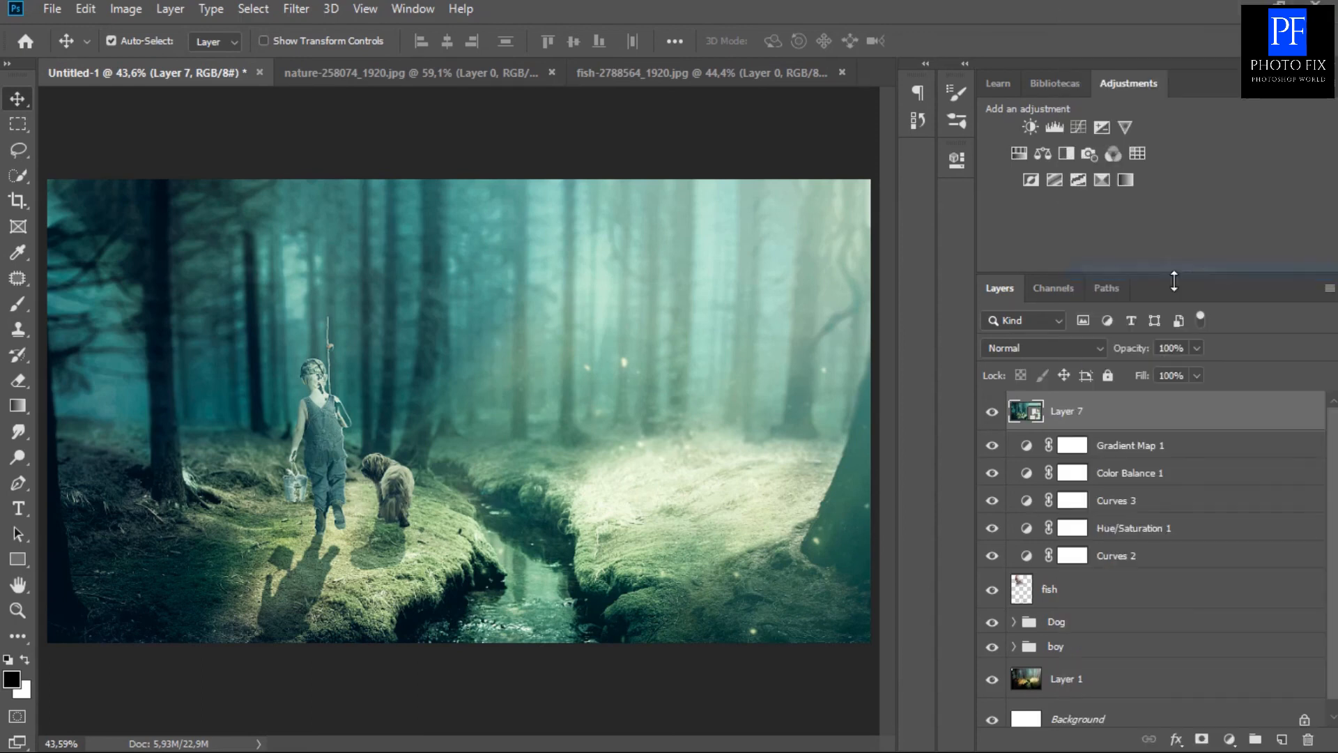
left_click(279, 10)
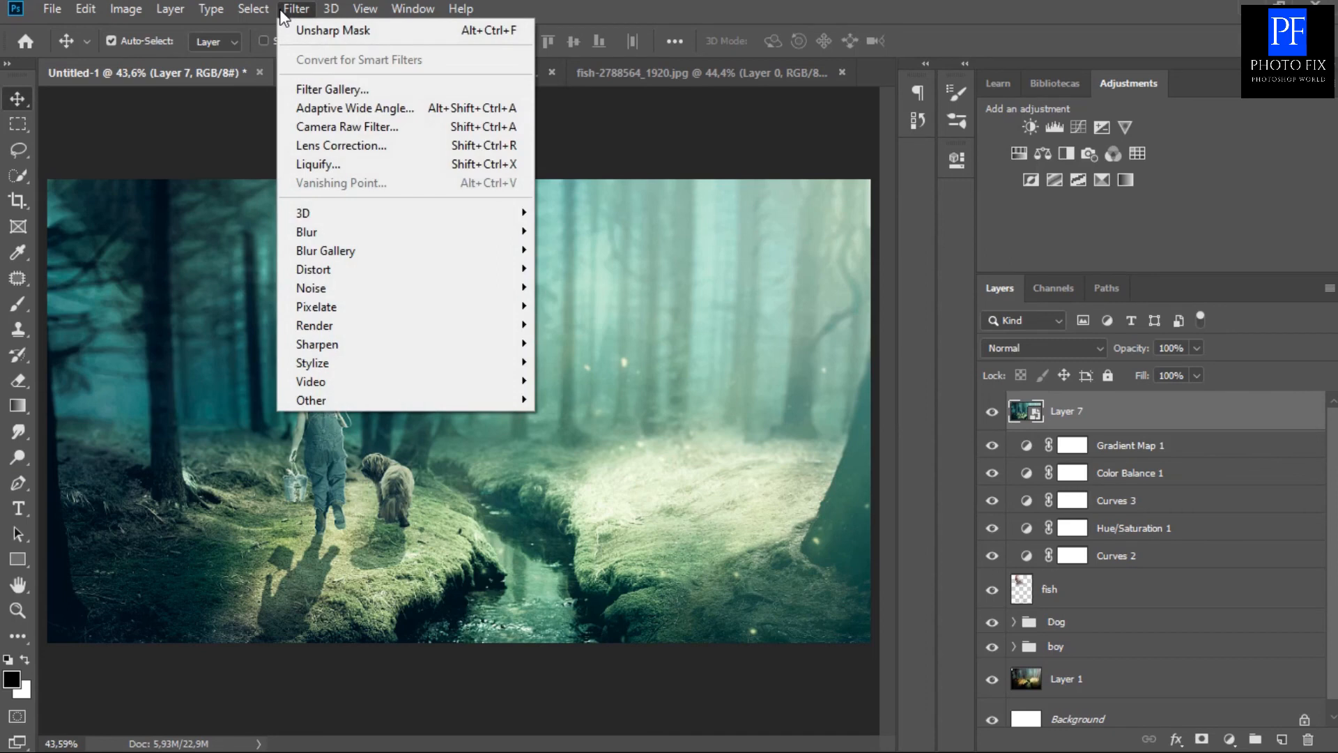
left_click(333, 127)
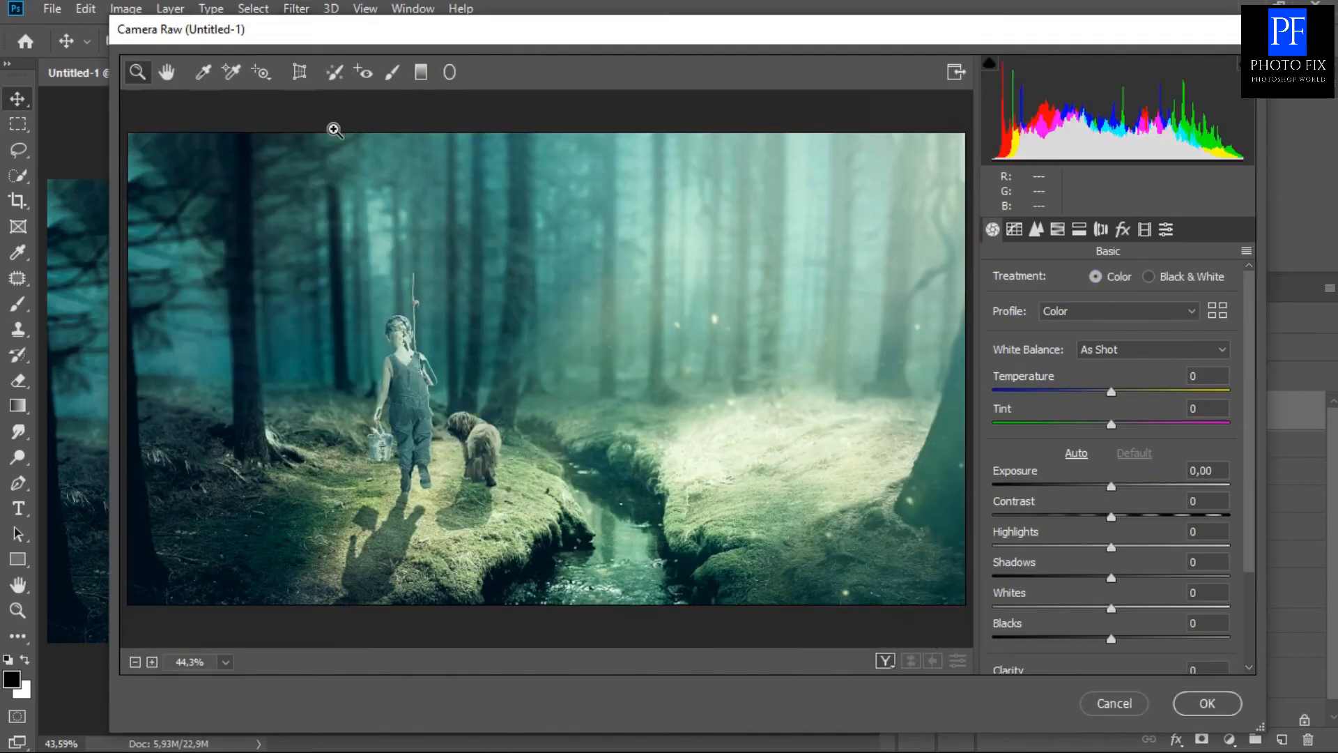
left_click(1123, 231)
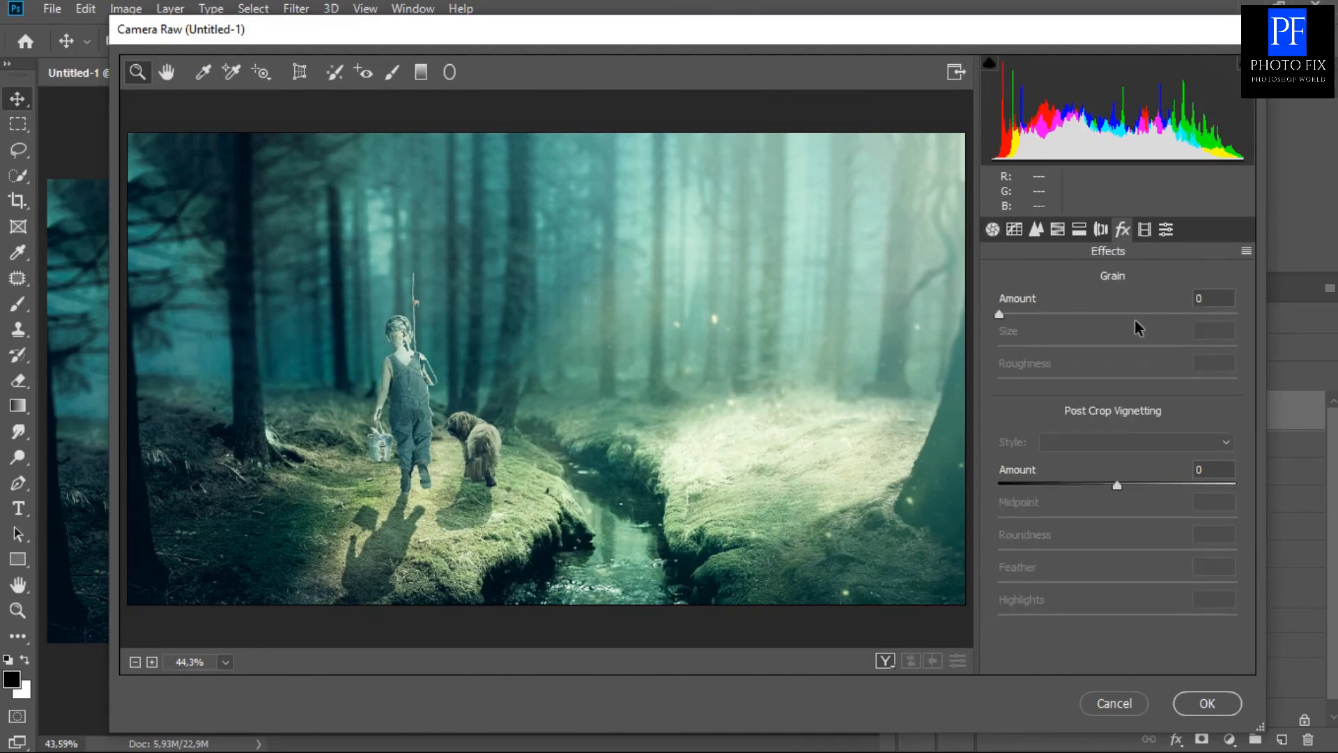
left_click_drag(1117, 486, 1111, 493)
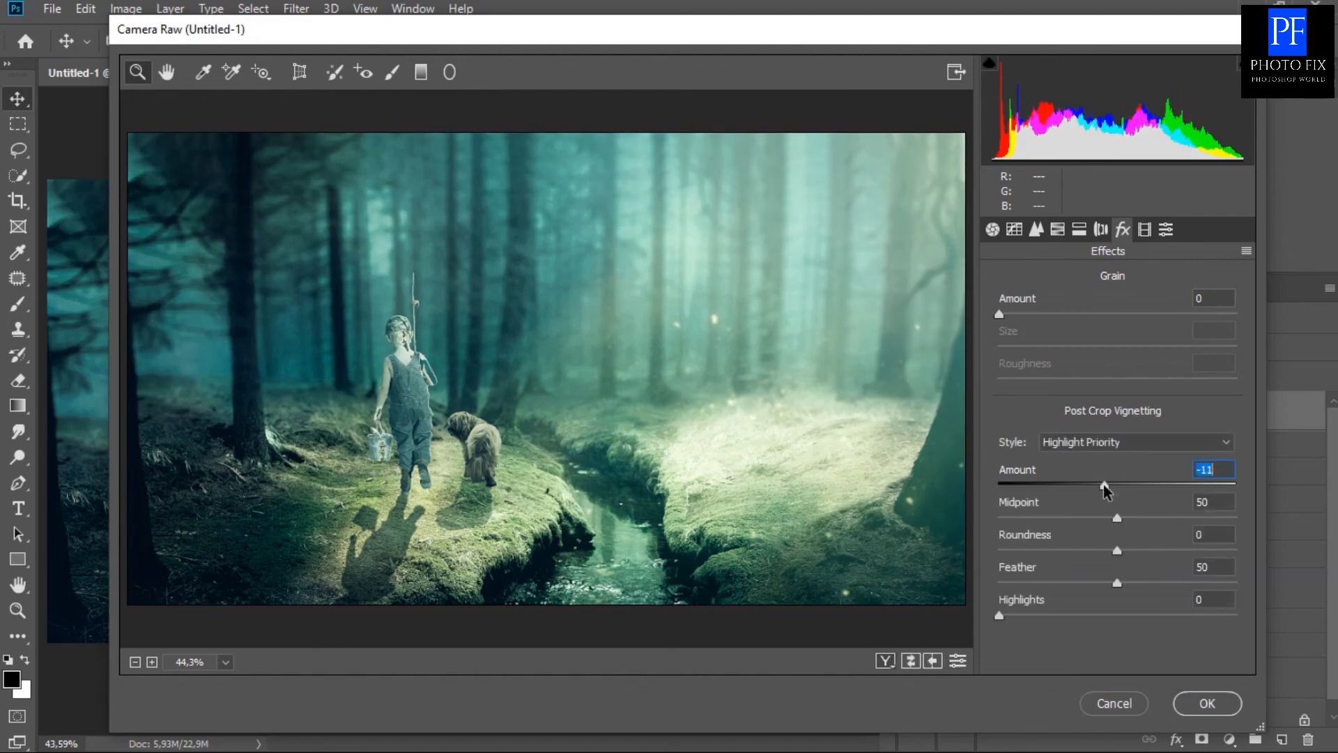
left_click_drag(1106, 485, 1105, 485)
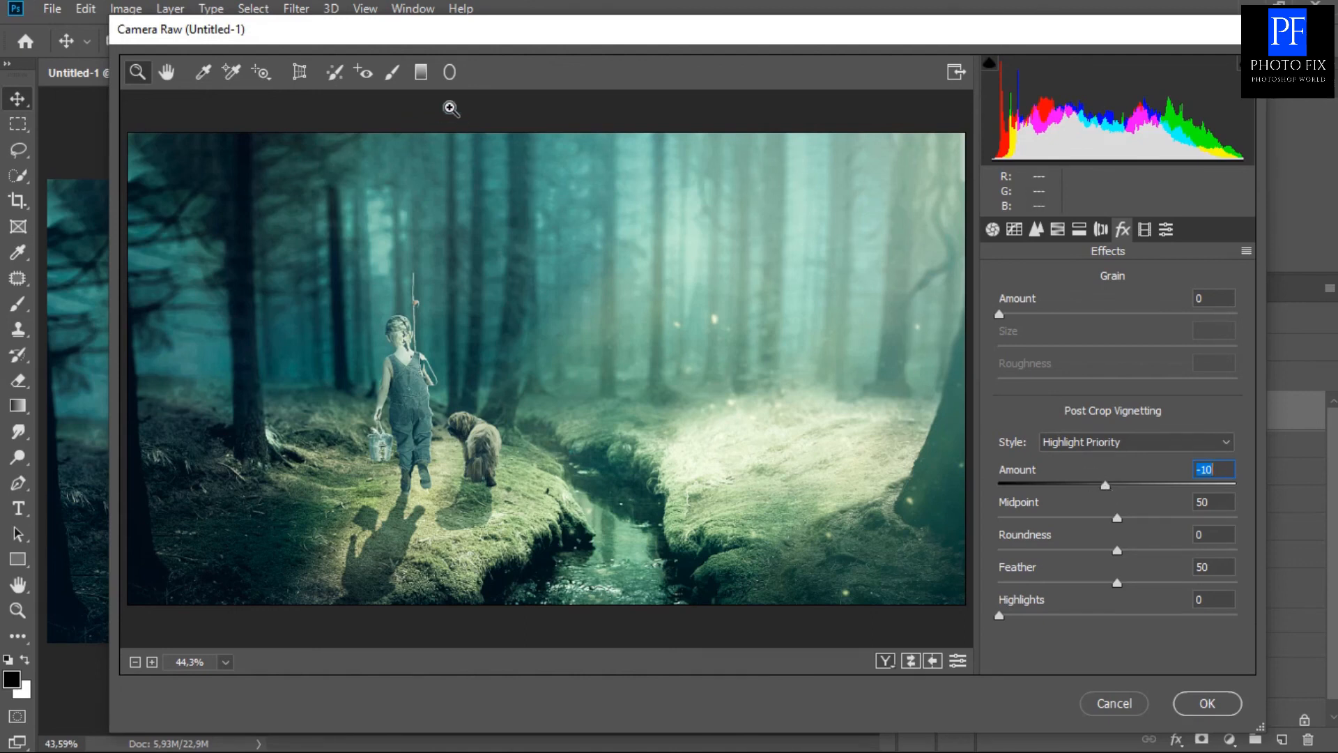
Brighten the light area among the upper-right trees with an Adjustment Brush dab at Exposure +1,70 and apply the Camera Raw filter.
left_click(392, 72)
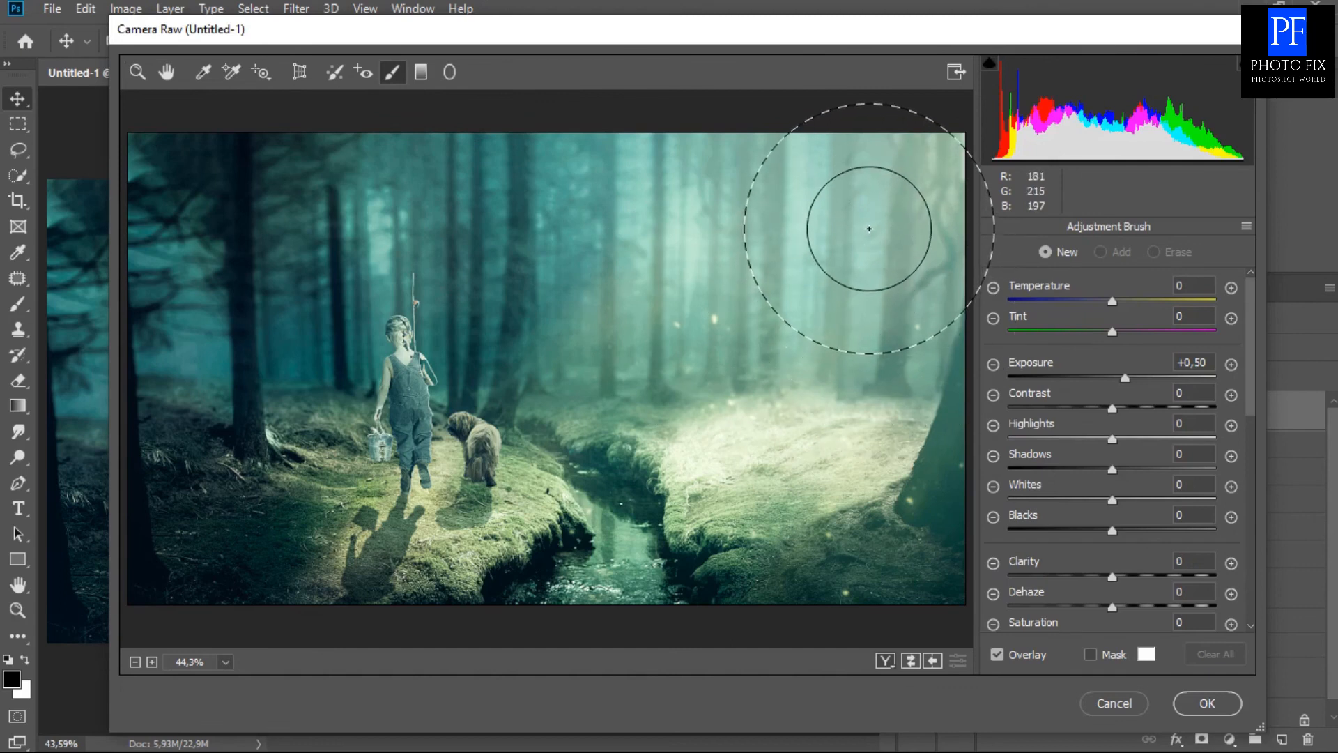
left_click(880, 218)
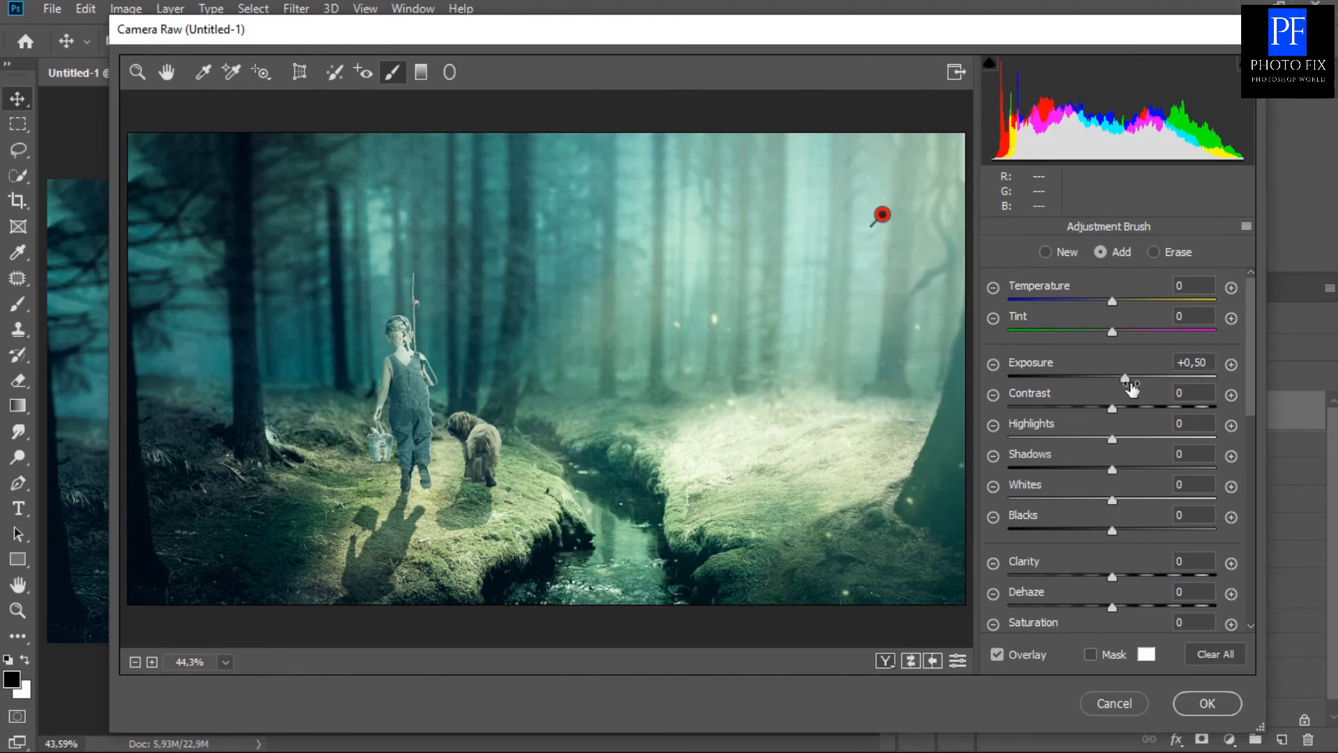
left_click_drag(1126, 379, 1153, 392)
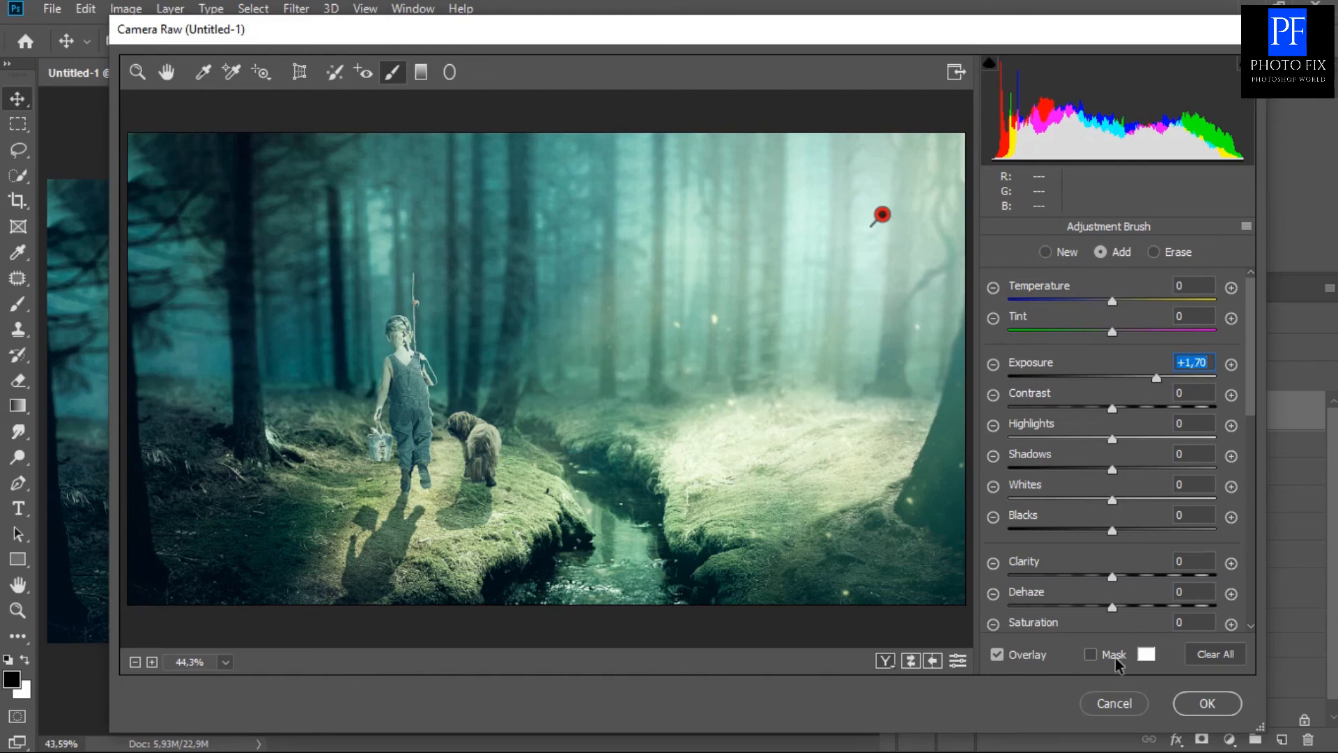
left_click(1188, 701)
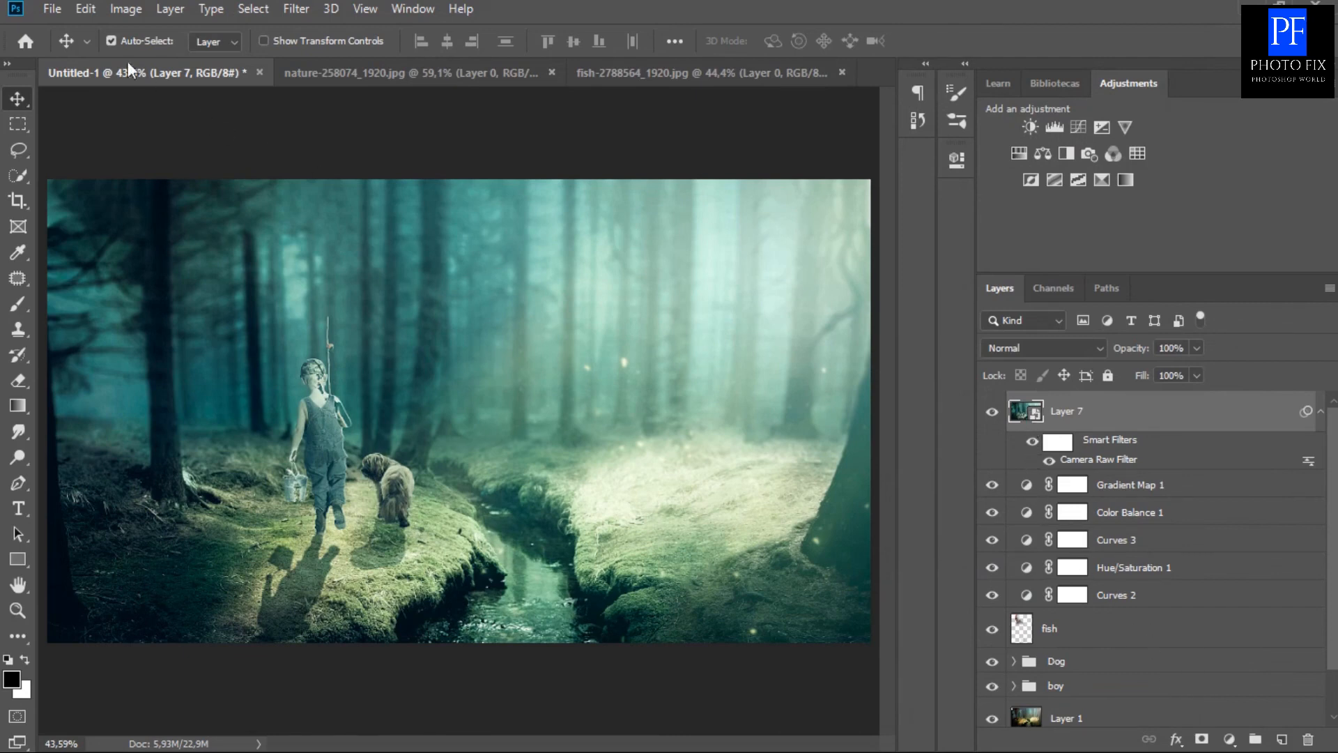
Save the composite as a JPEG copy named fish in the fishing folder, with the quality raised to the maximum.
left_click(53, 9)
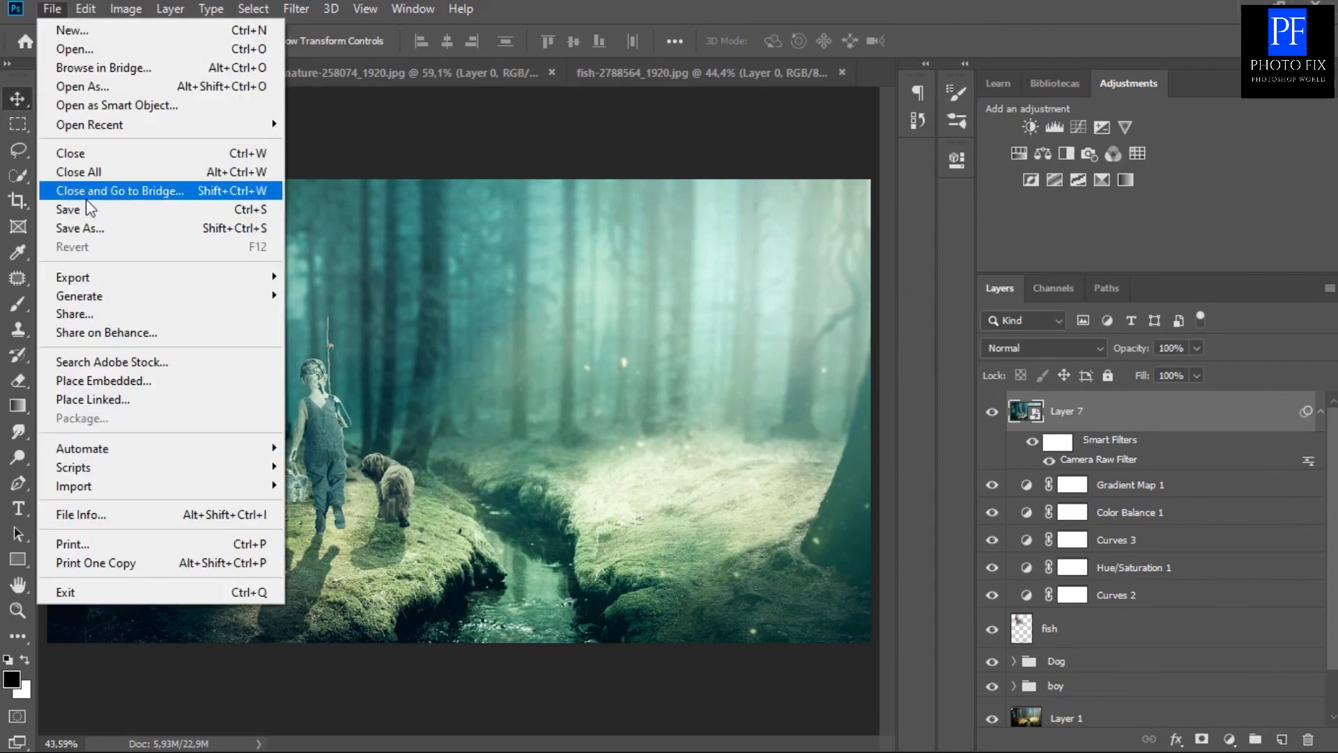
left_click(98, 228)
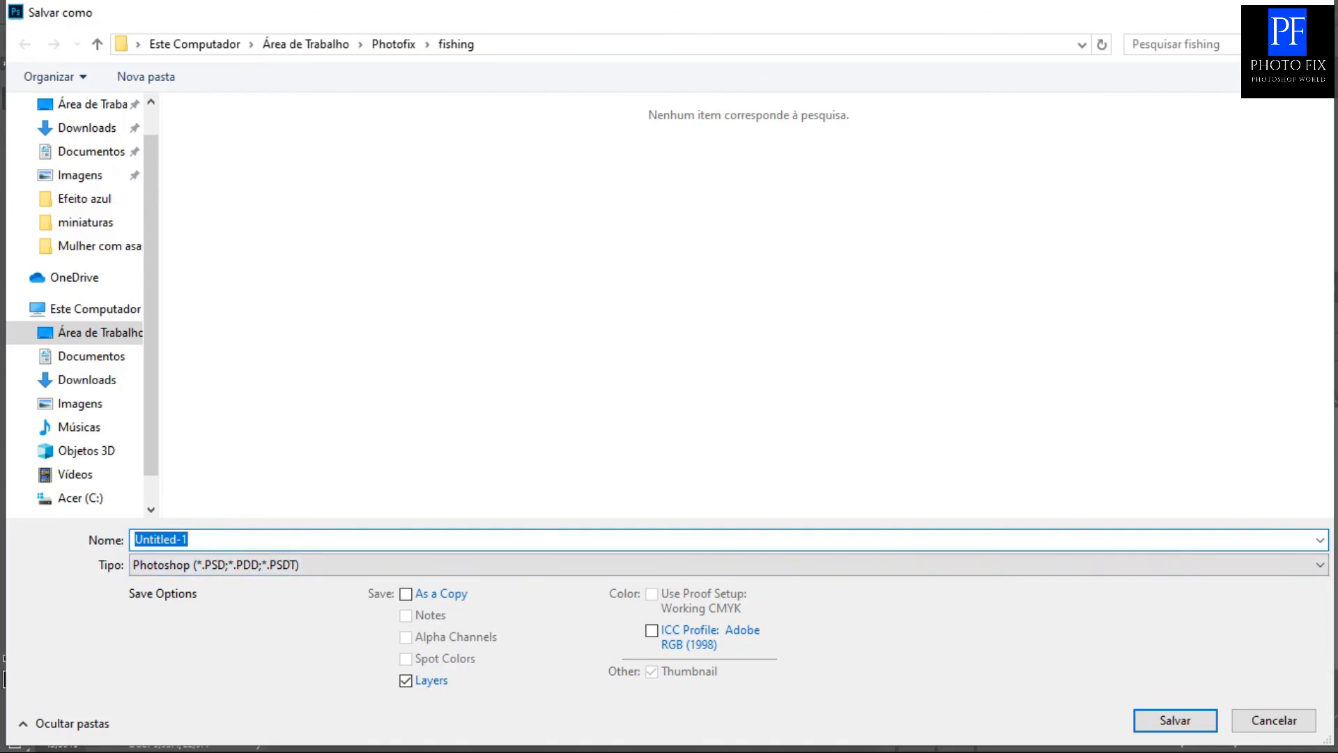
type("fish")
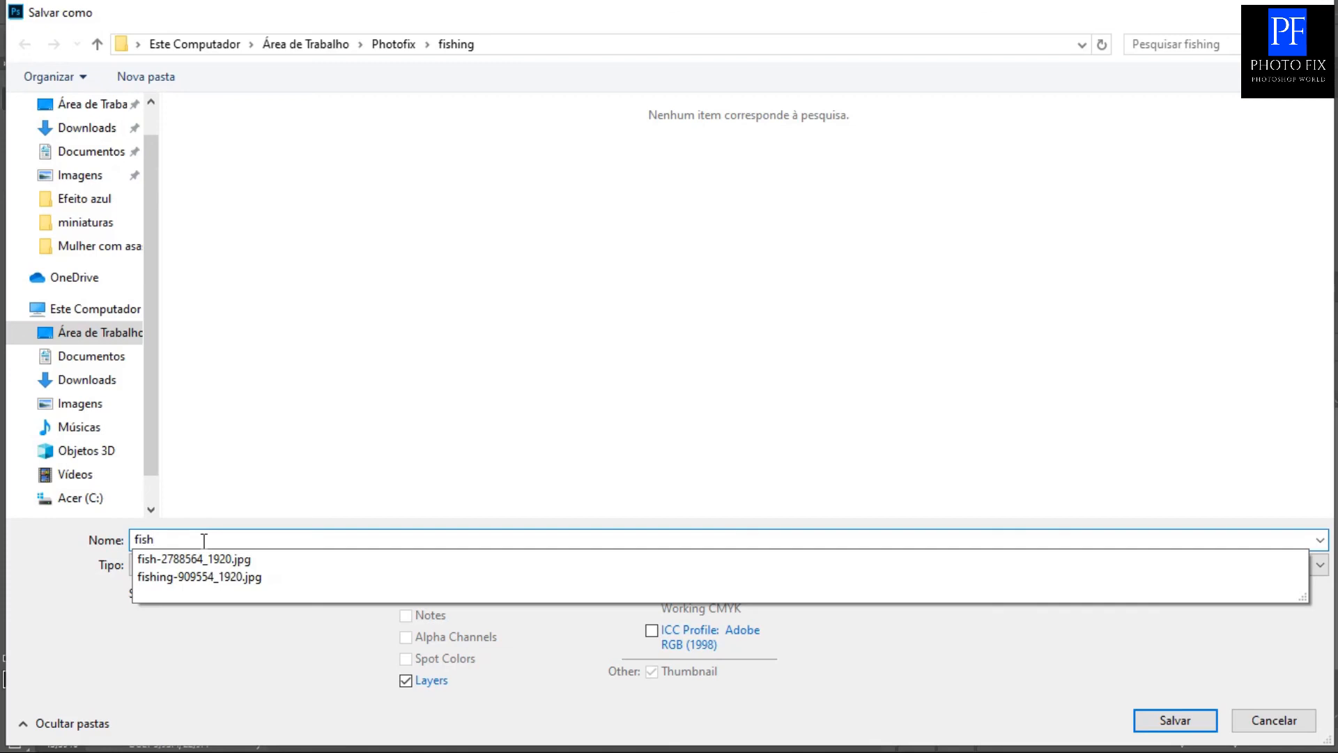
left_click(366, 444)
left_click(298, 568)
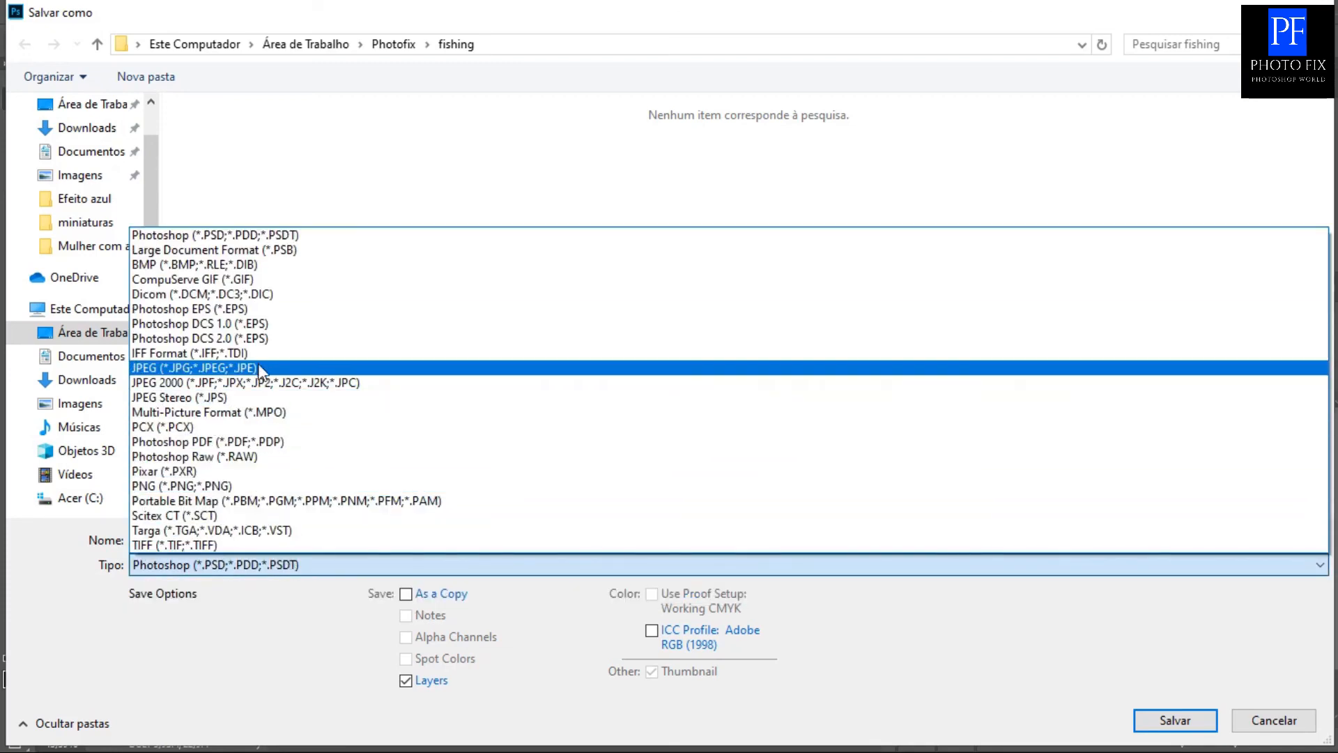
left_click(263, 368)
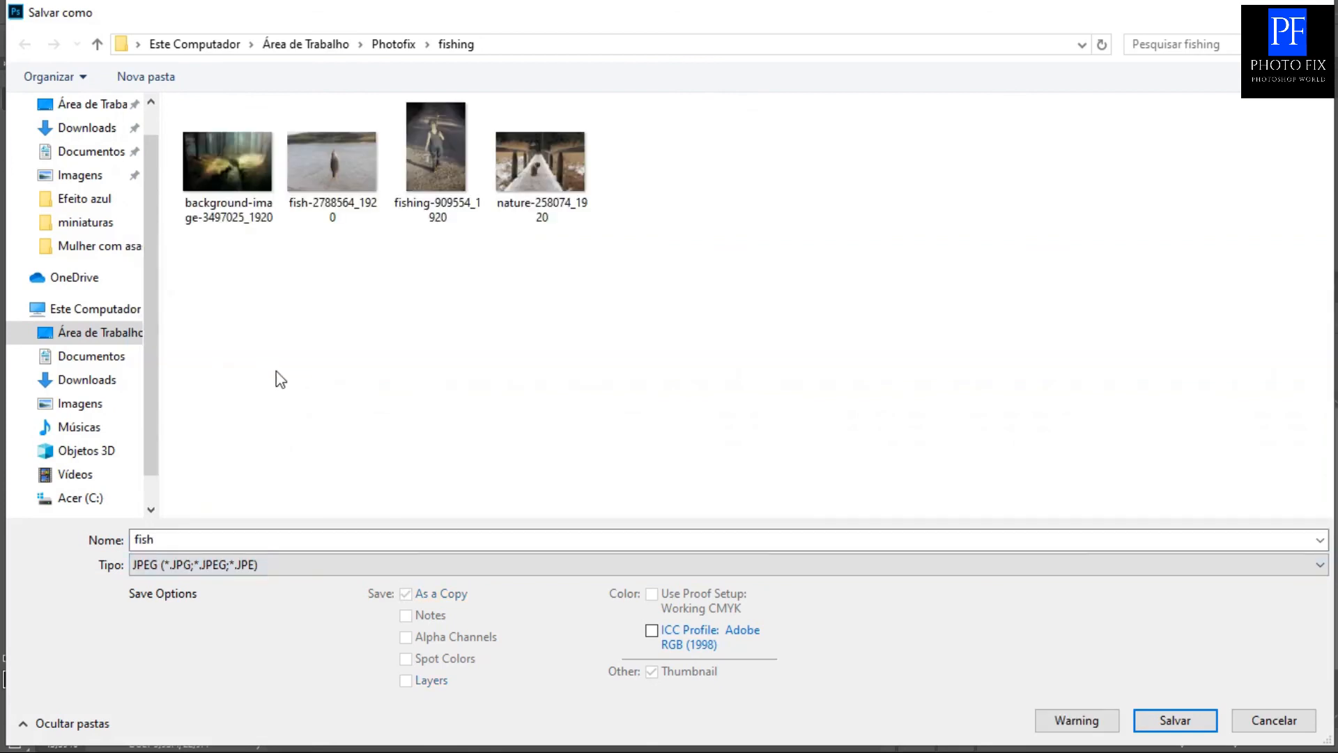
left_click(1171, 720)
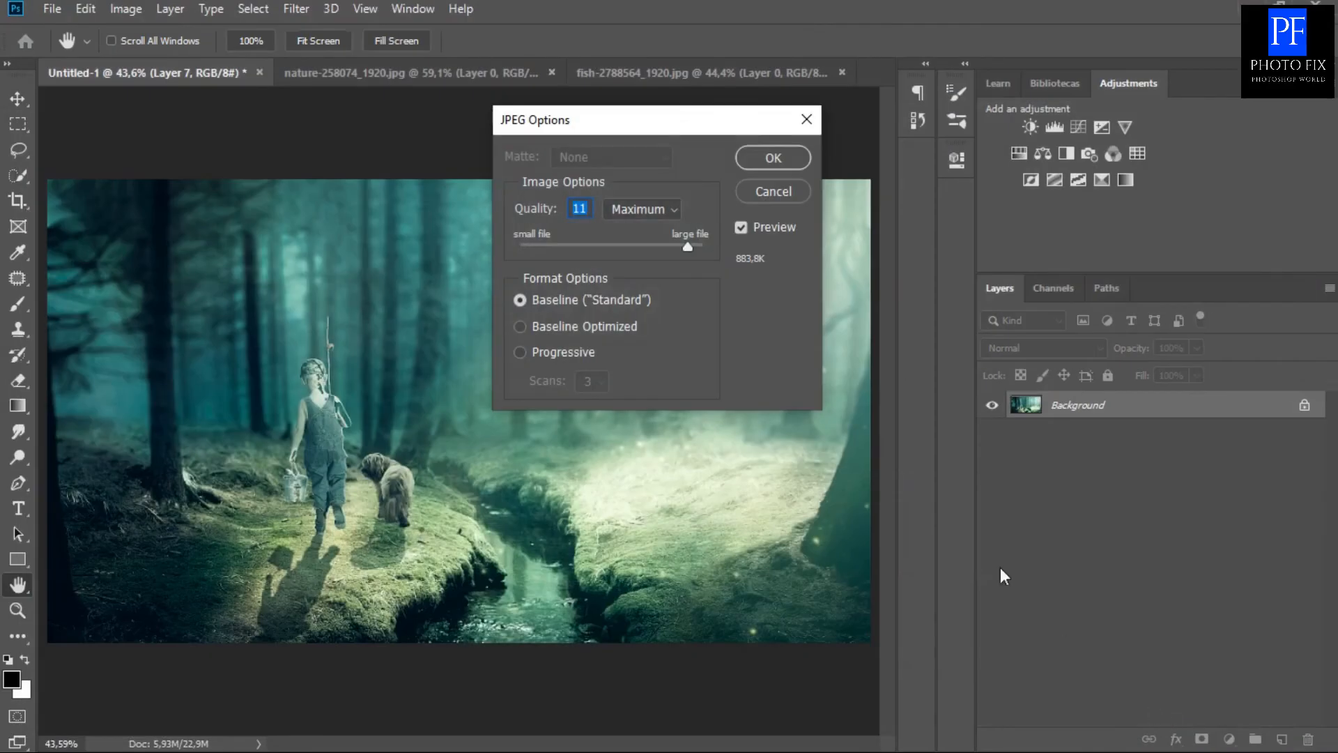
left_click_drag(688, 246, 714, 250)
left_click(774, 158)
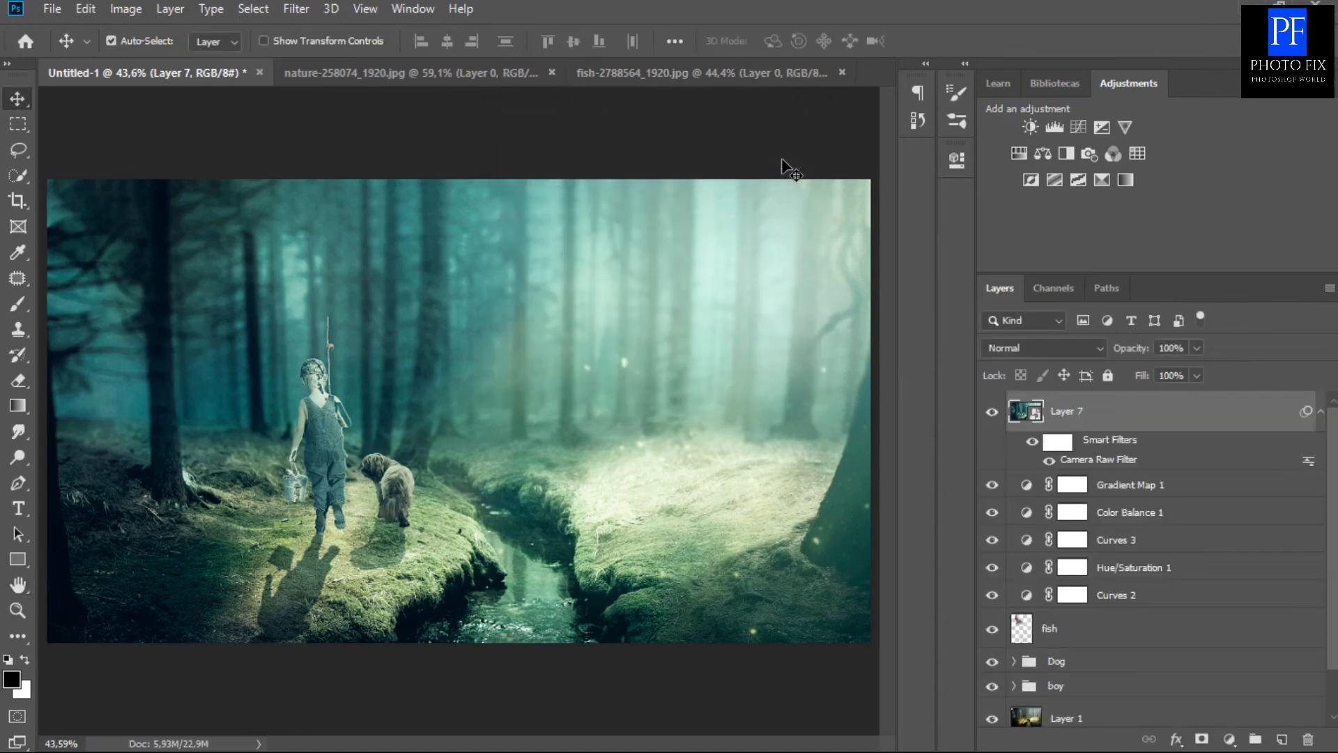